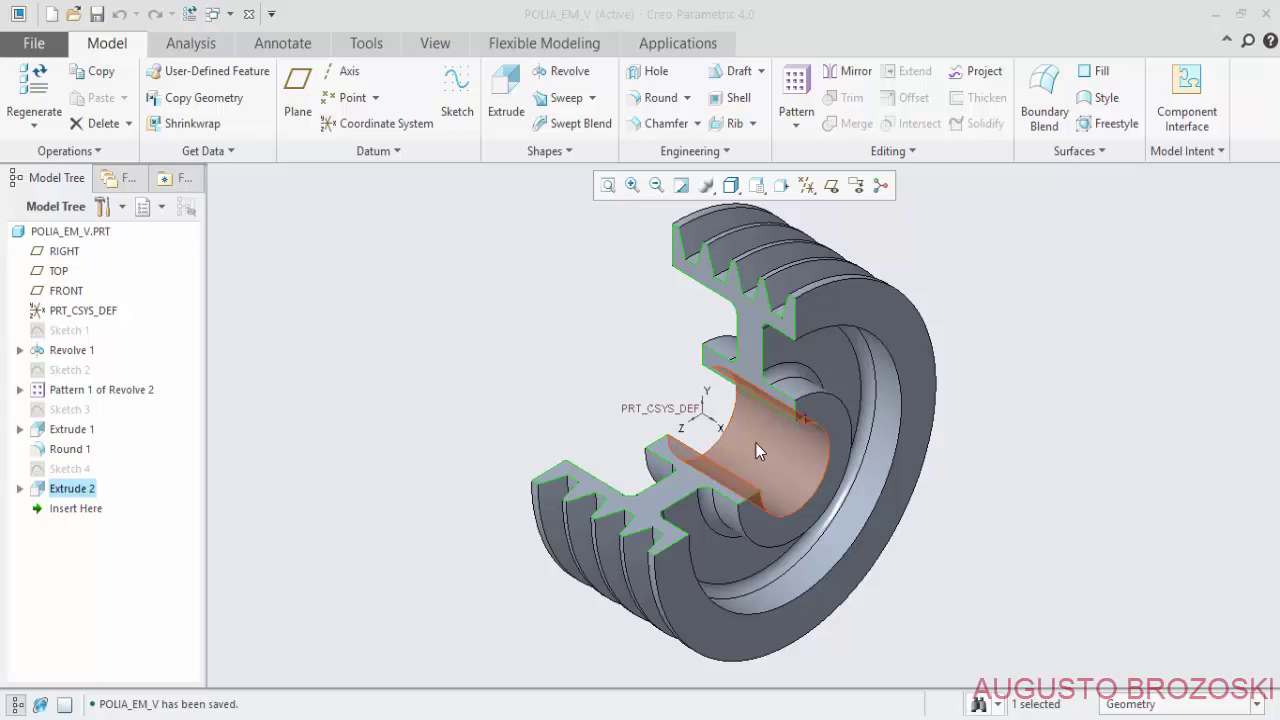
Orbit the sectioned pulley, compare it with the Polia V Perfil.pdf drawing, then close the part.
{"action": "mouse_move", "coordinate": [700, 420]}
{"action": "middle_mouse_down"}
{"action": "mouse_move", "coordinate": [735, 414]}
{"action": "mouse_move", "coordinate": [650, 346]}
{"action": "mouse_move", "coordinate": [710, 390]}
{"action": "middle_mouse_up"}
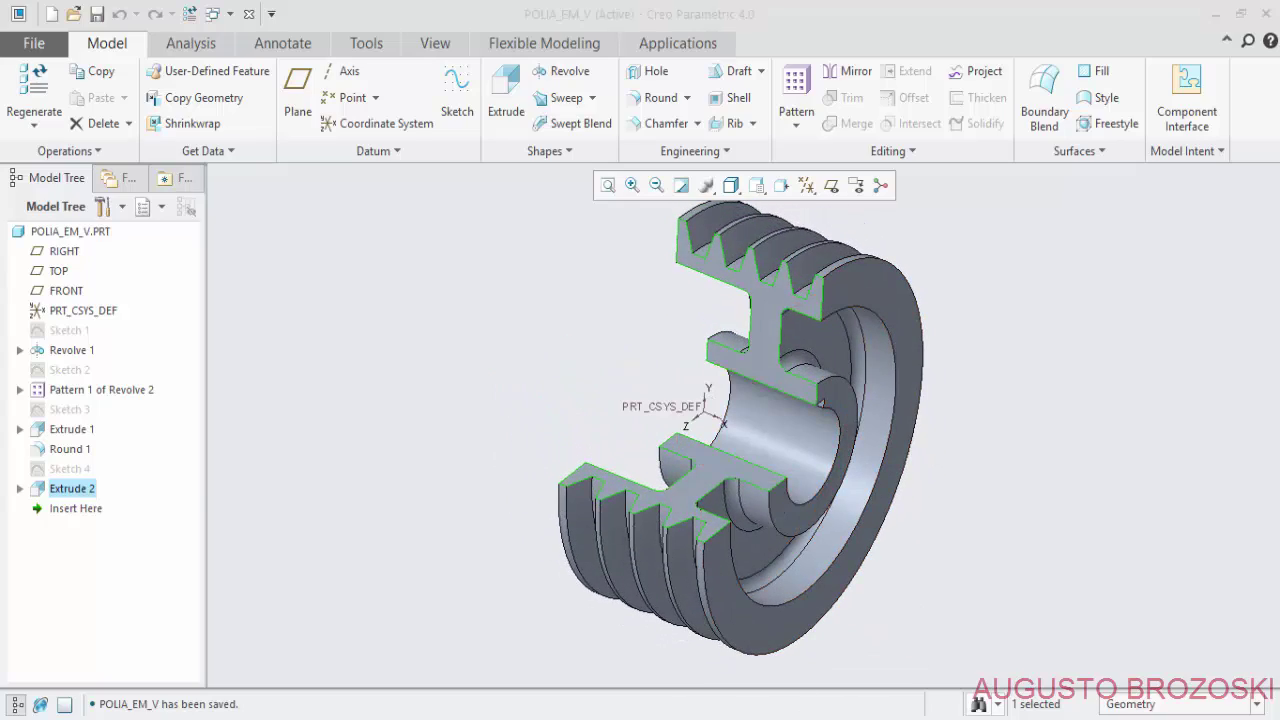
{"action": "key", "text": "alt+Tab"}
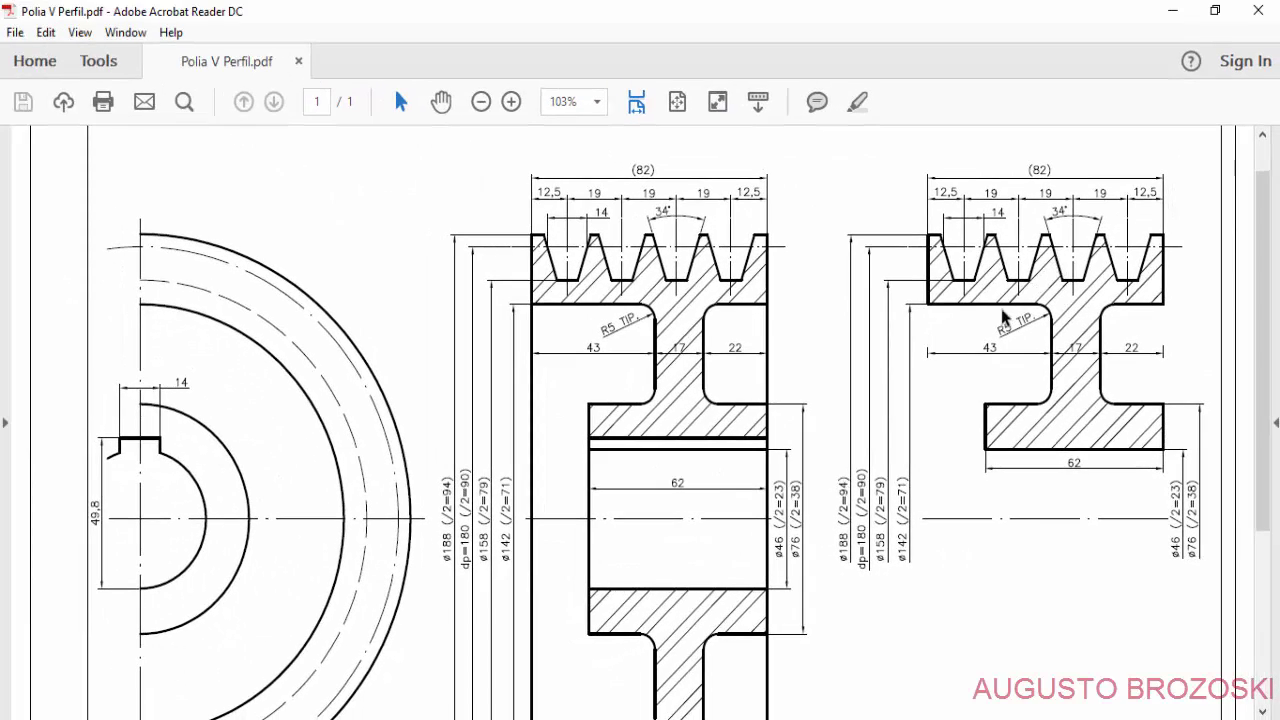
{"action": "left_click", "coordinate": [1172, 10]}
{"action": "middle_click_drag", "start_coordinate": [717, 401], "coordinate": [871, 471]}
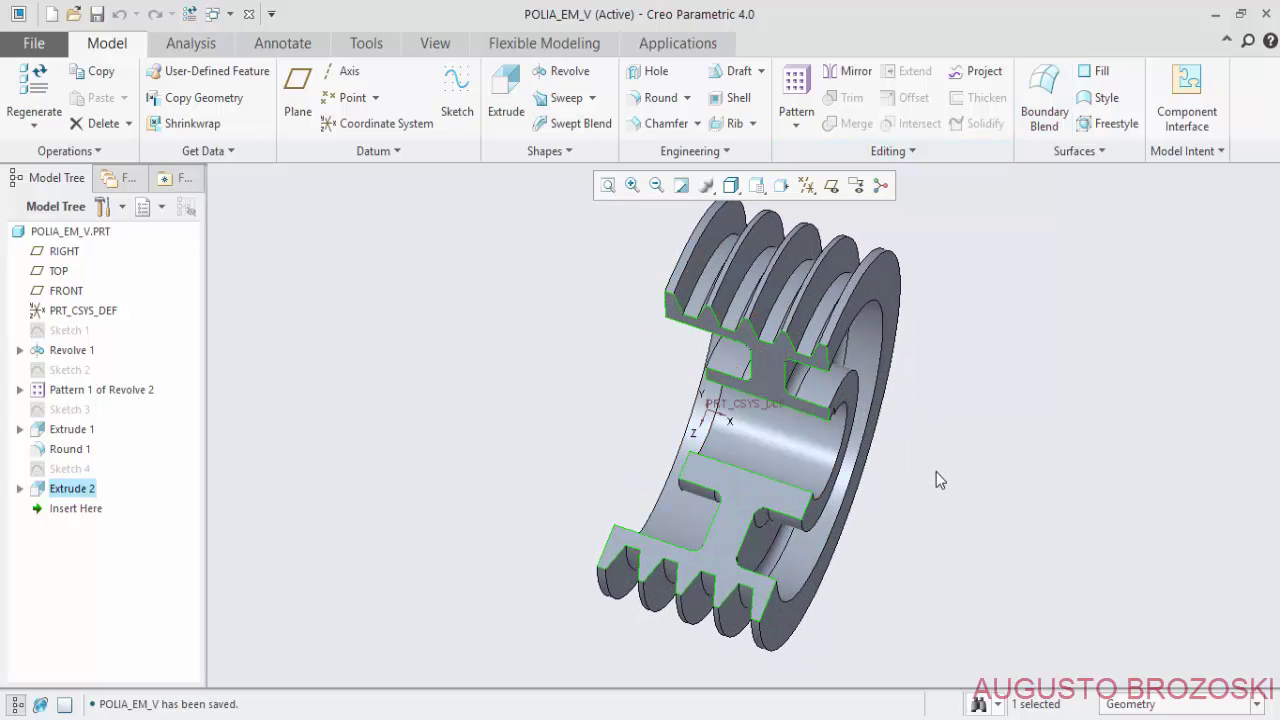
{"action": "key", "text": "ctrl+w"}
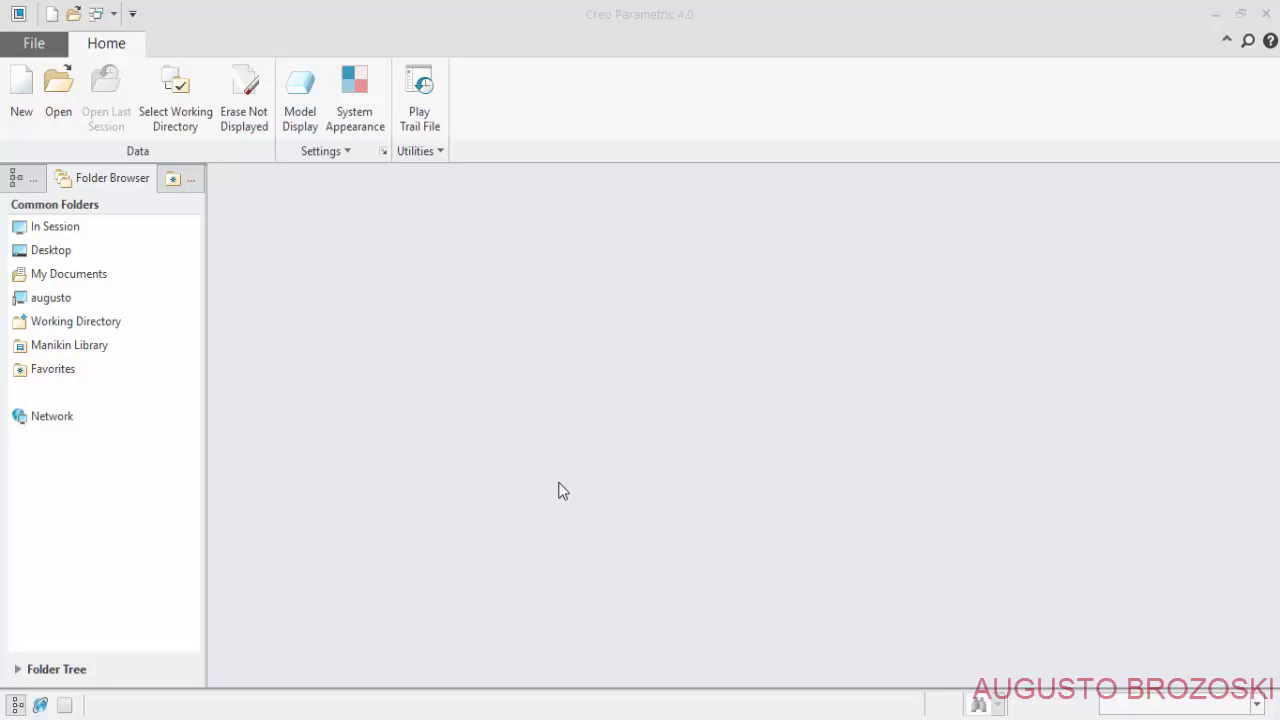
Set the Polia V folder as working directory, recheck it, and begin a new model.
{"action": "left_click", "coordinate": [36, 50]}
{"action": "mouse_move", "coordinate": [52, 408]}
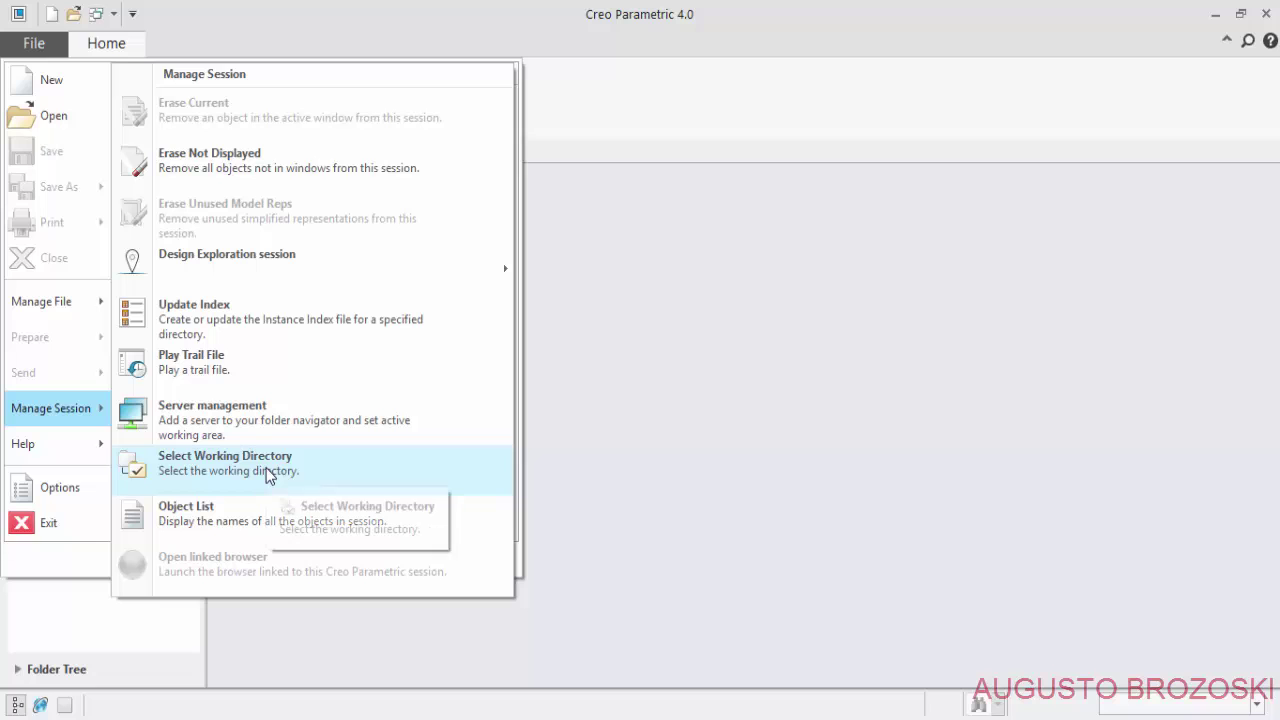
{"action": "left_click", "coordinate": [268, 475]}
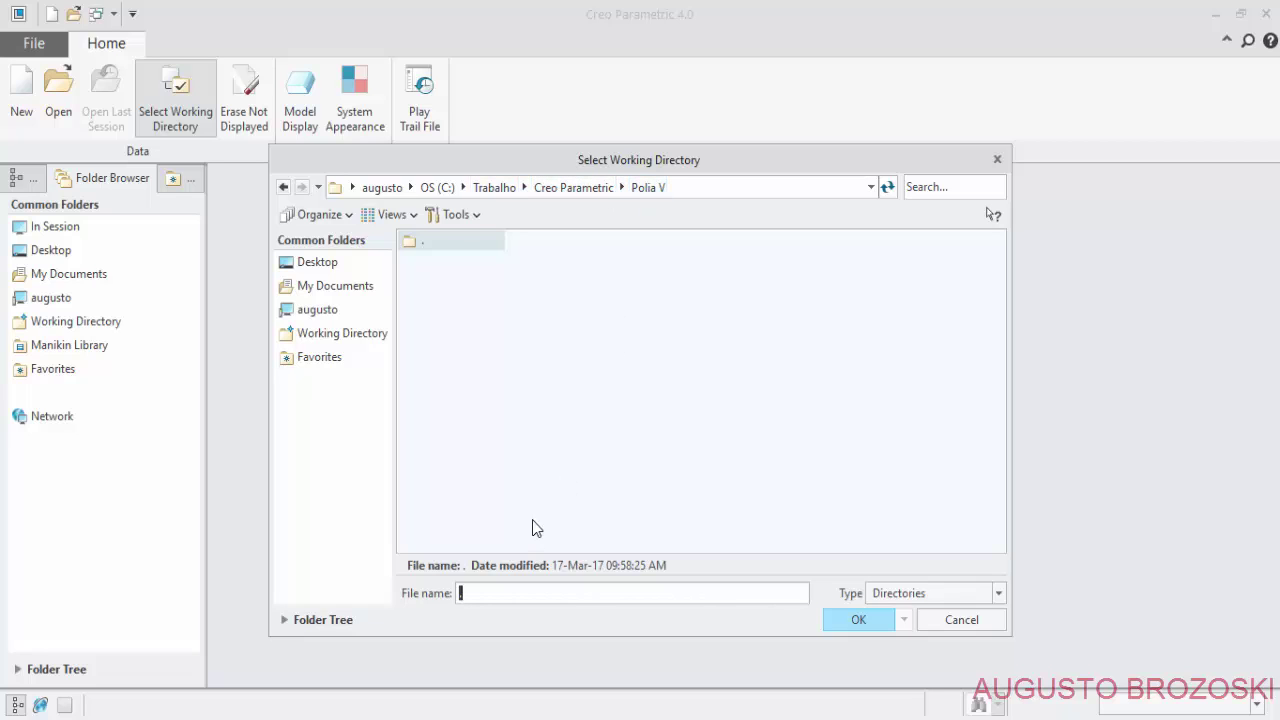
{"action": "left_click", "coordinate": [955, 620]}
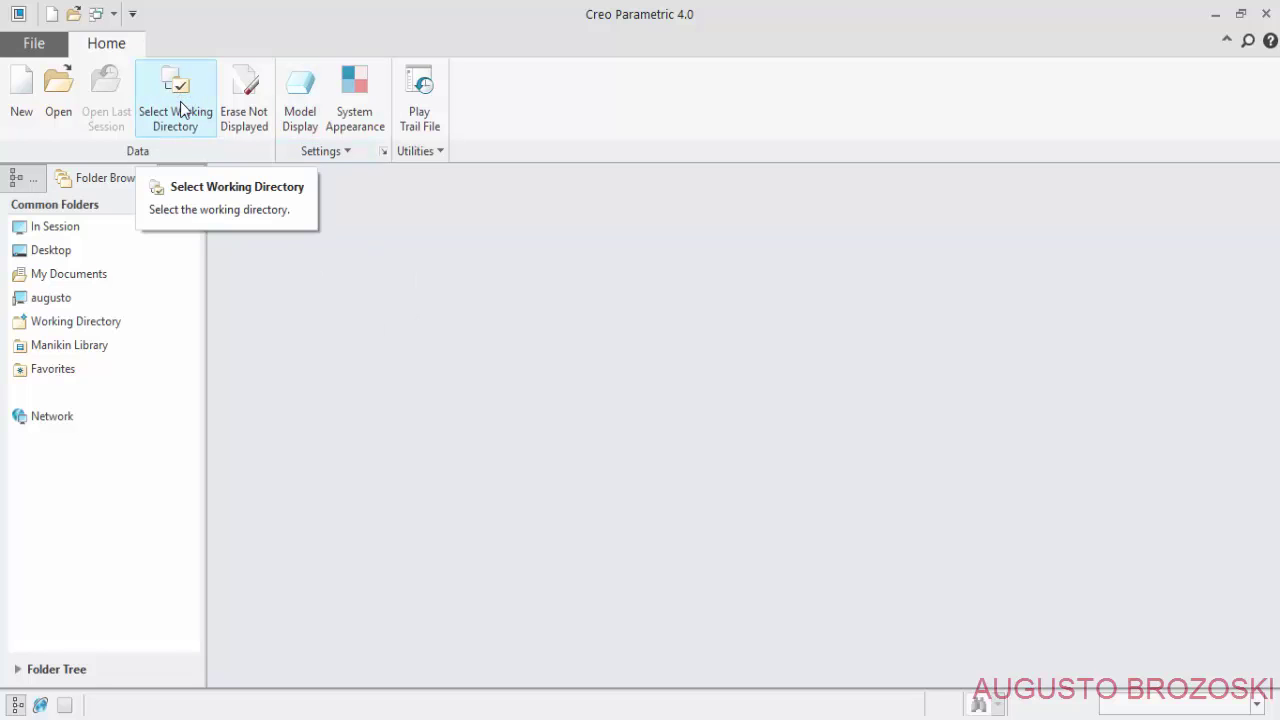
{"action": "left_click", "coordinate": [178, 104]}
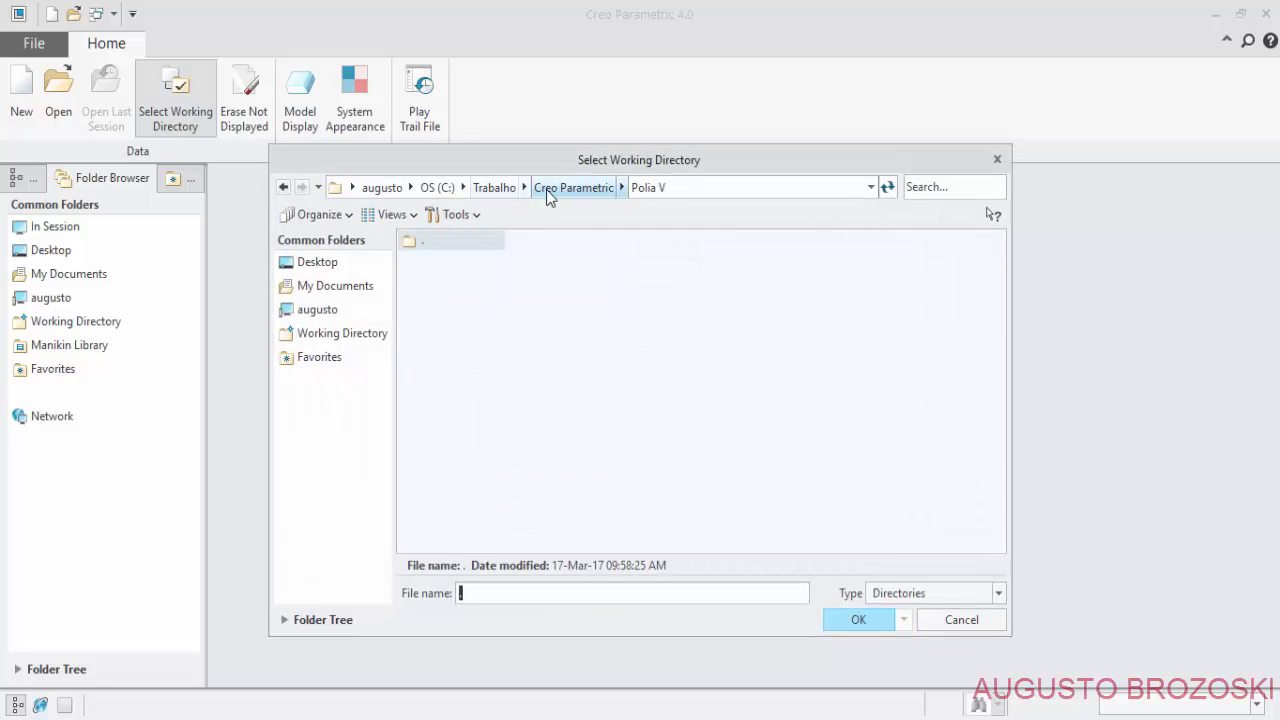
{"action": "left_click", "coordinate": [958, 627]}
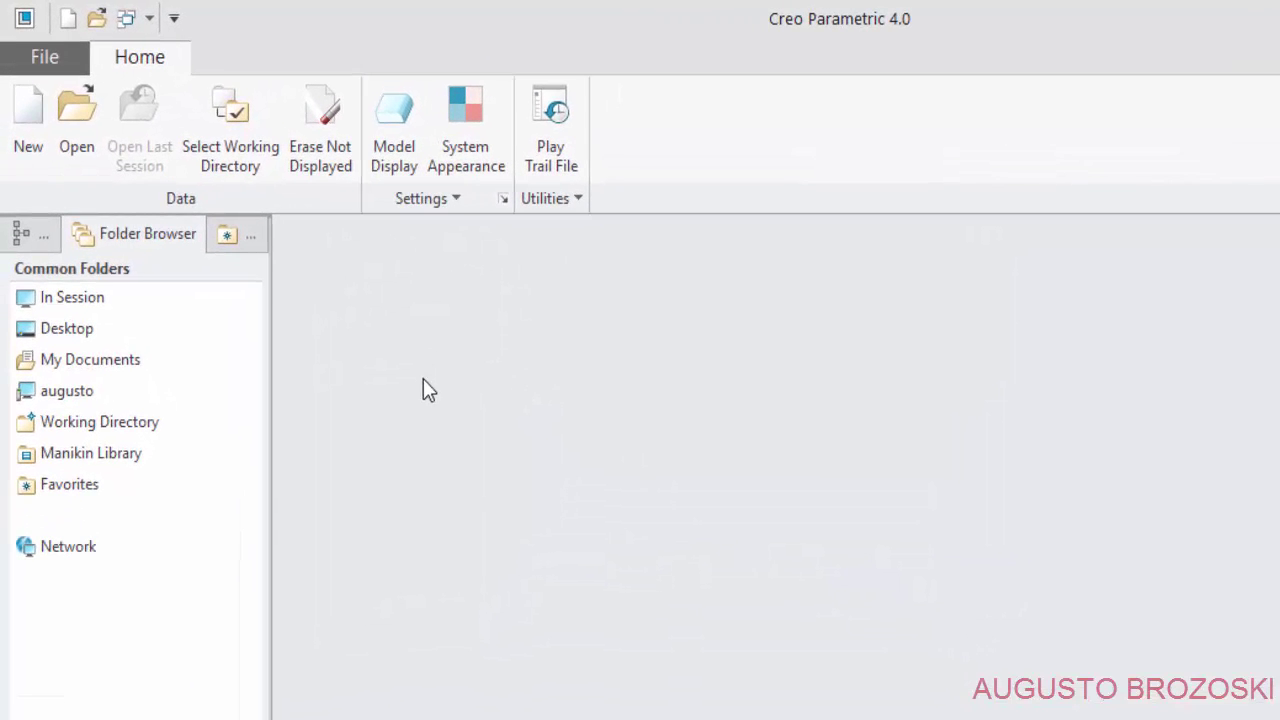
{"action": "left_click", "coordinate": [20, 121]}
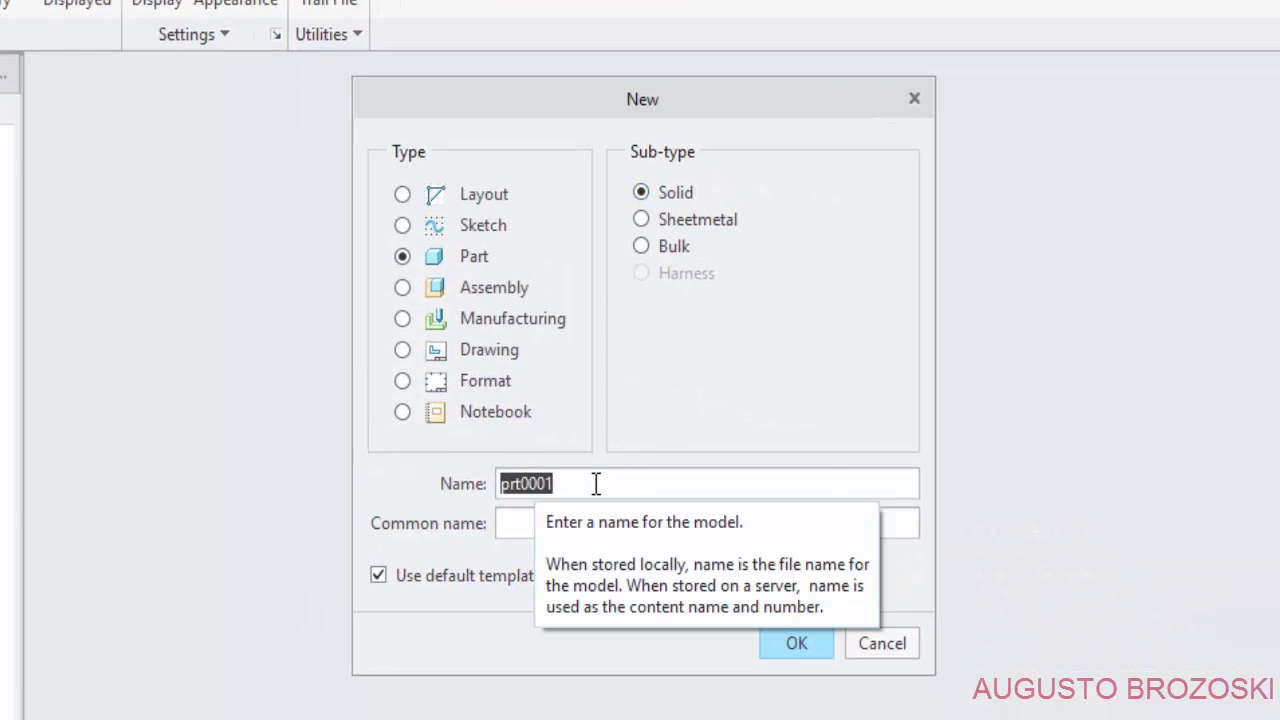
Create the solid part Polia_V from the mmns_part_solid template instead of the default.
{"action": "type", "text": "Polia_V"}
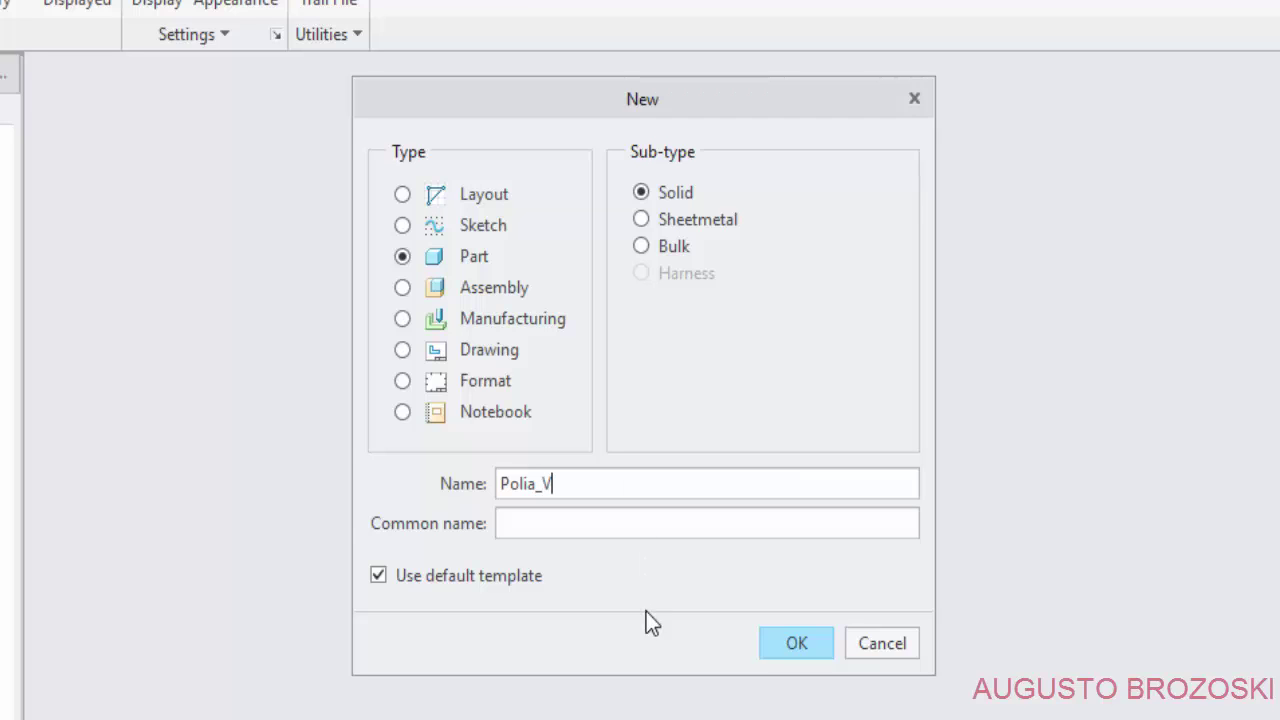
{"action": "left_click", "coordinate": [384, 580]}
{"action": "left_click", "coordinate": [795, 650]}
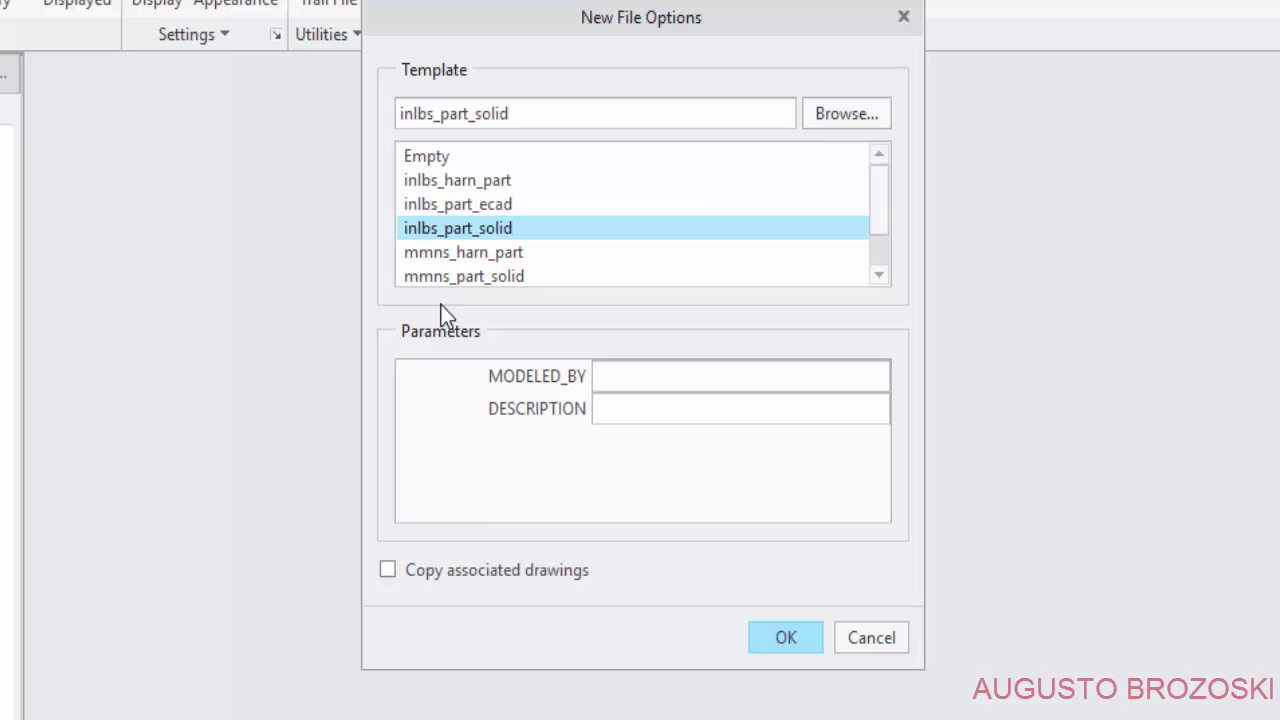
{"action": "left_click", "coordinate": [498, 279]}
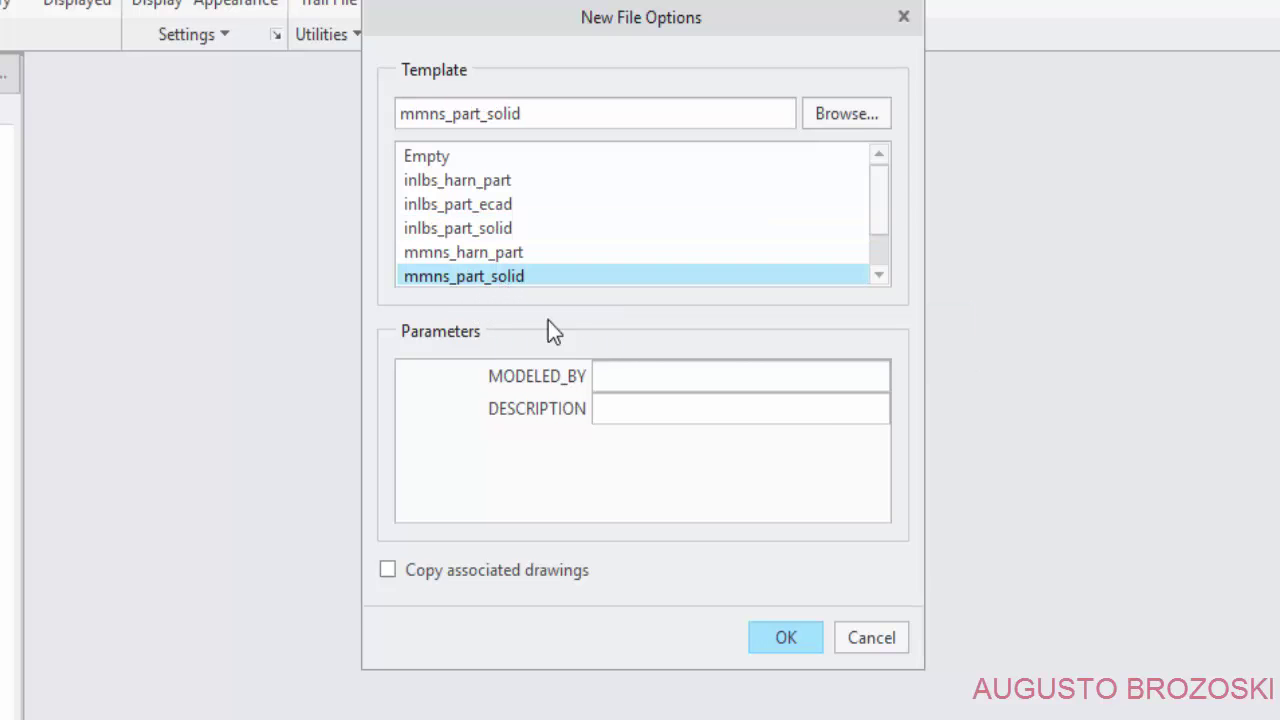
{"action": "left_click", "coordinate": [783, 634]}
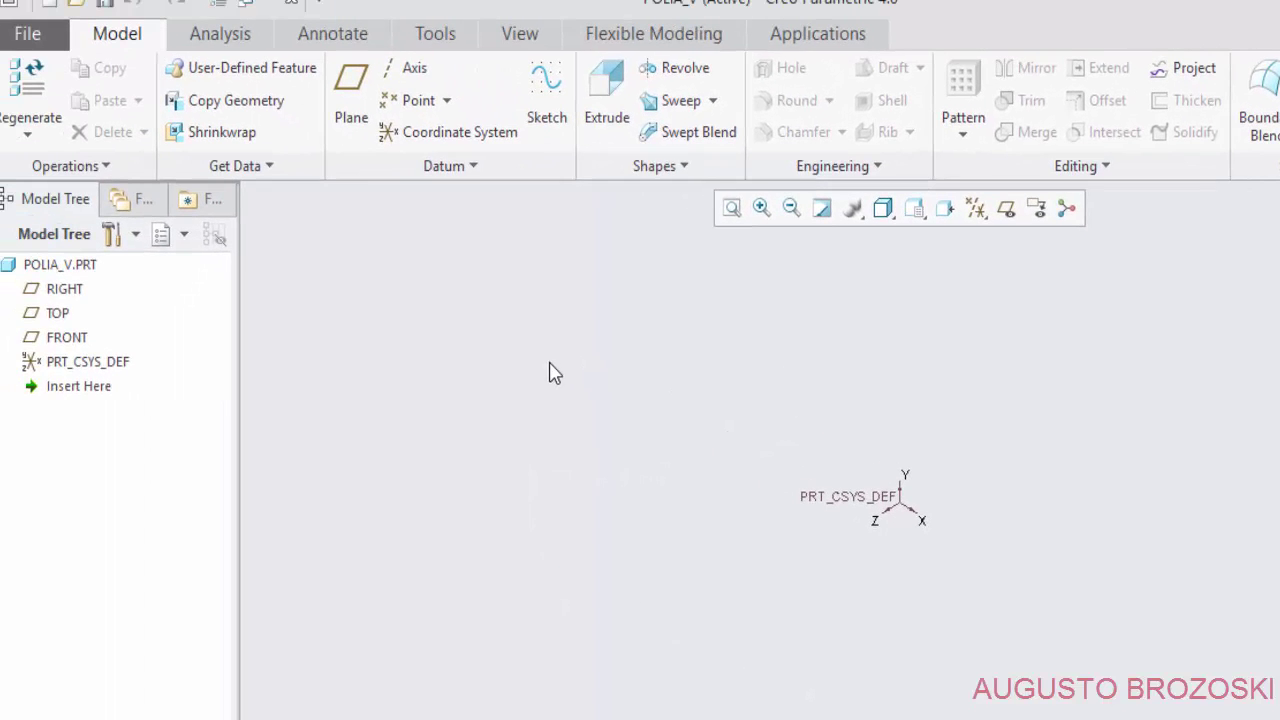
Show datum planes and start a sketch on the FRONT plane.
{"action": "left_click", "coordinate": [1006, 210]}
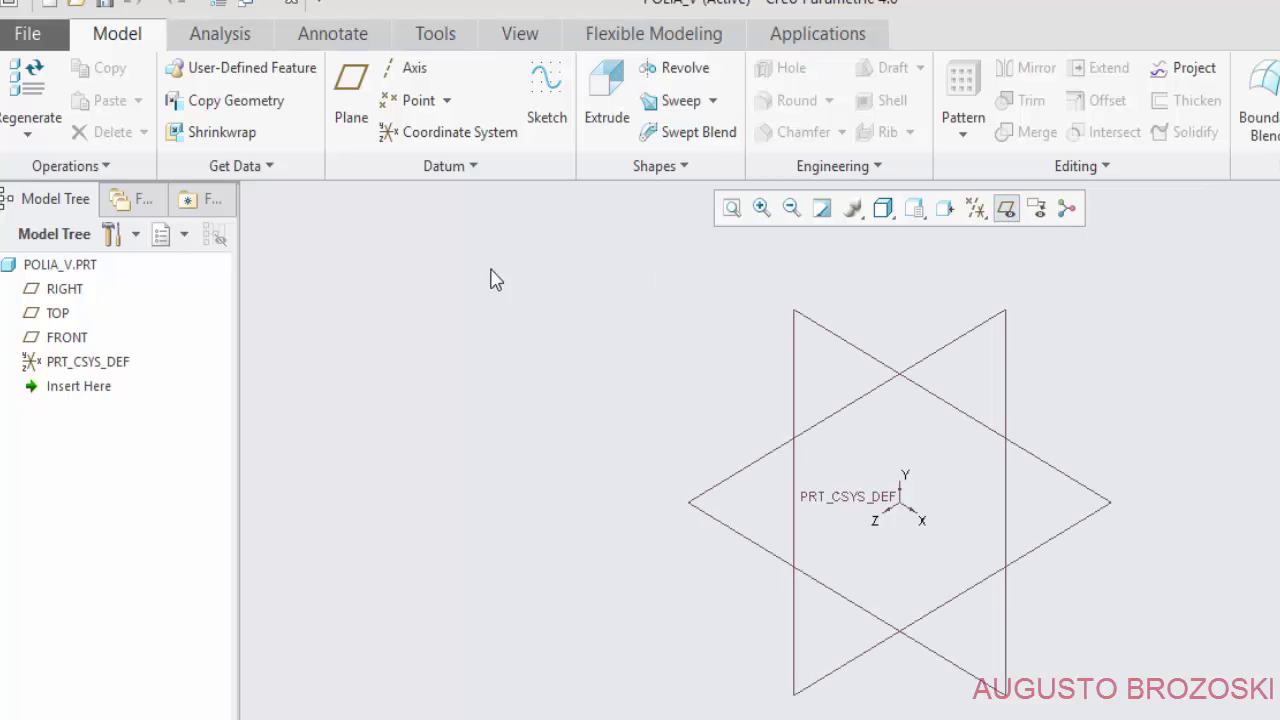
{"action": "left_click", "coordinate": [76, 337]}
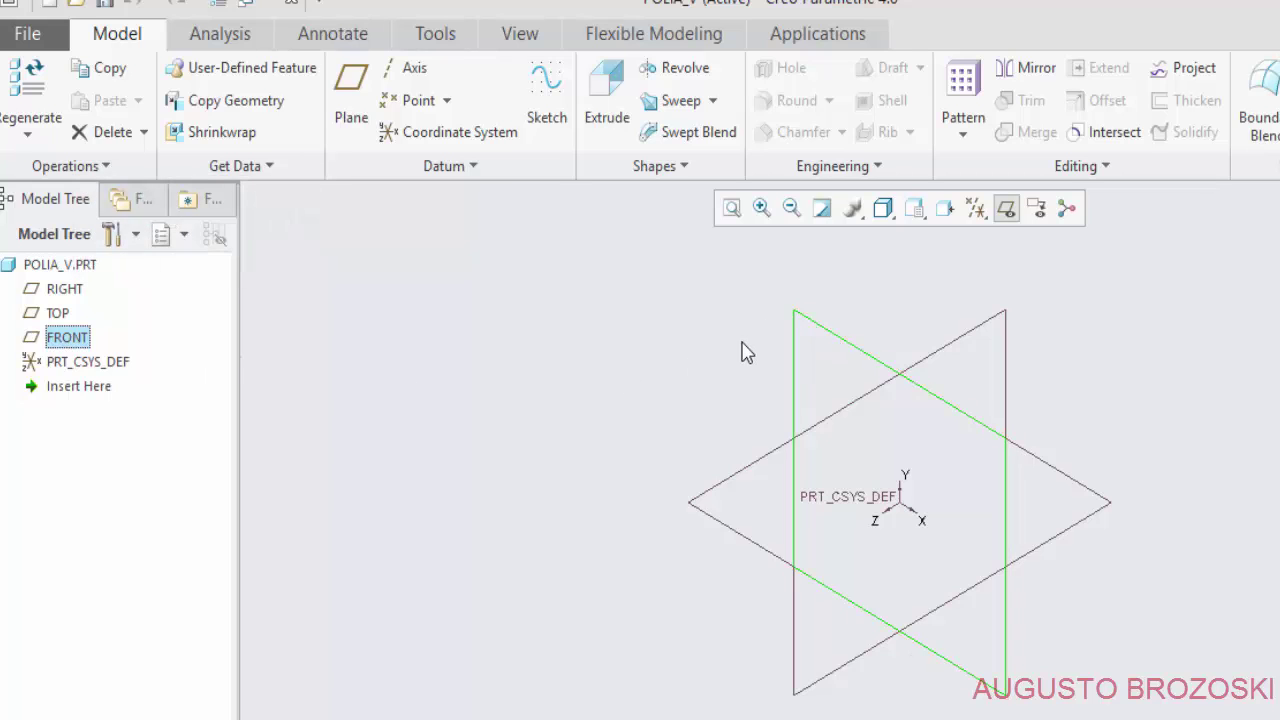
{"action": "left_click", "coordinate": [802, 322]}
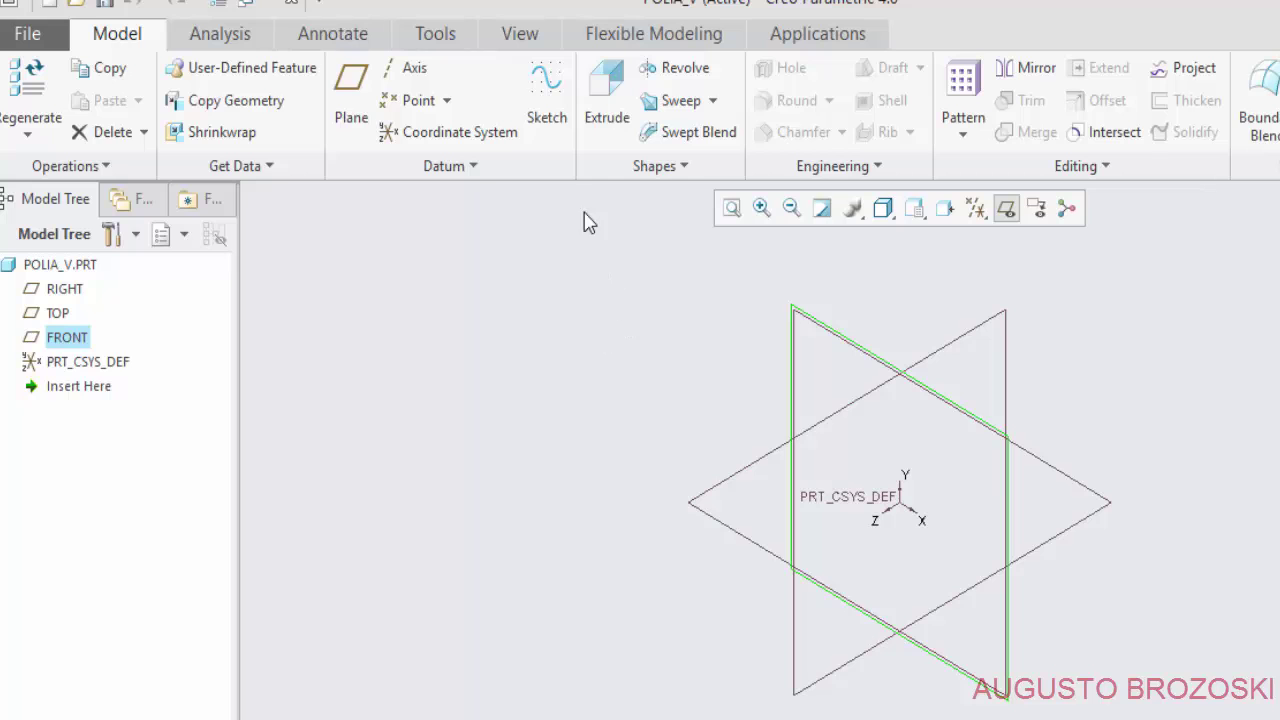
{"action": "left_click", "coordinate": [541, 100]}
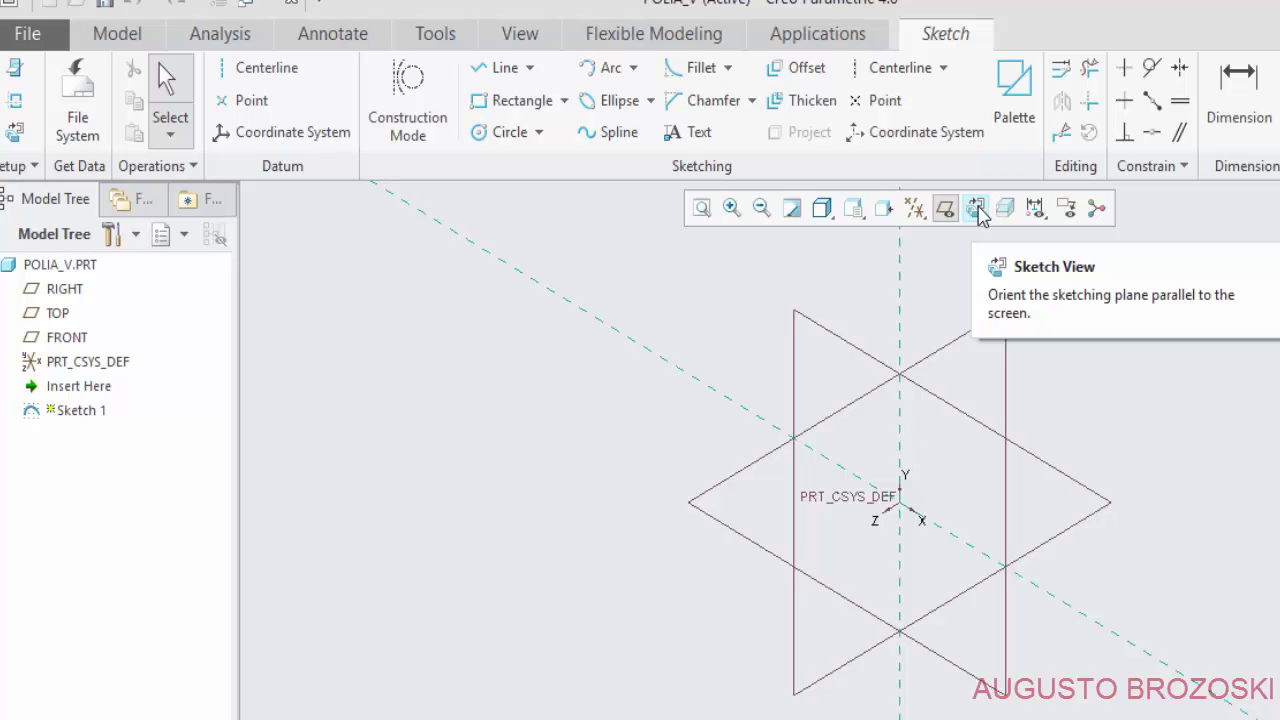
Orient the sketch flat and draw a horizontal construction line from the origin along X.
{"action": "left_click", "coordinate": [977, 210]}
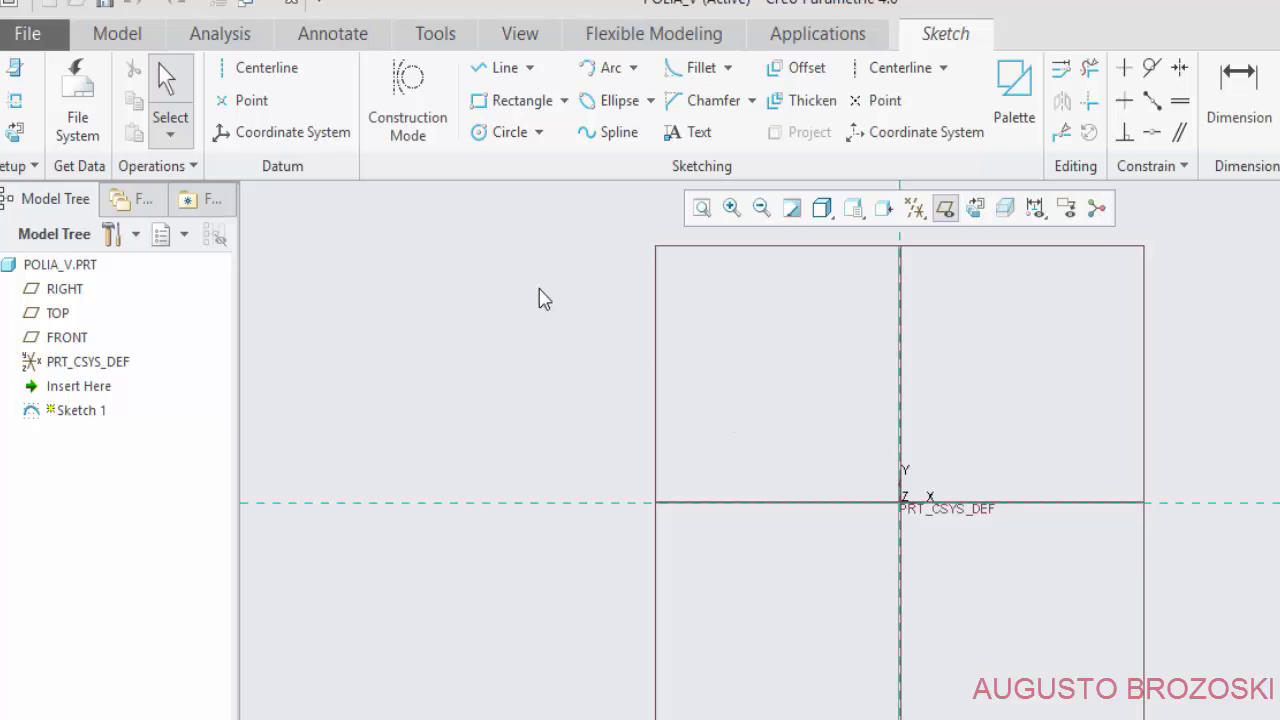
{"action": "left_click", "coordinate": [500, 72]}
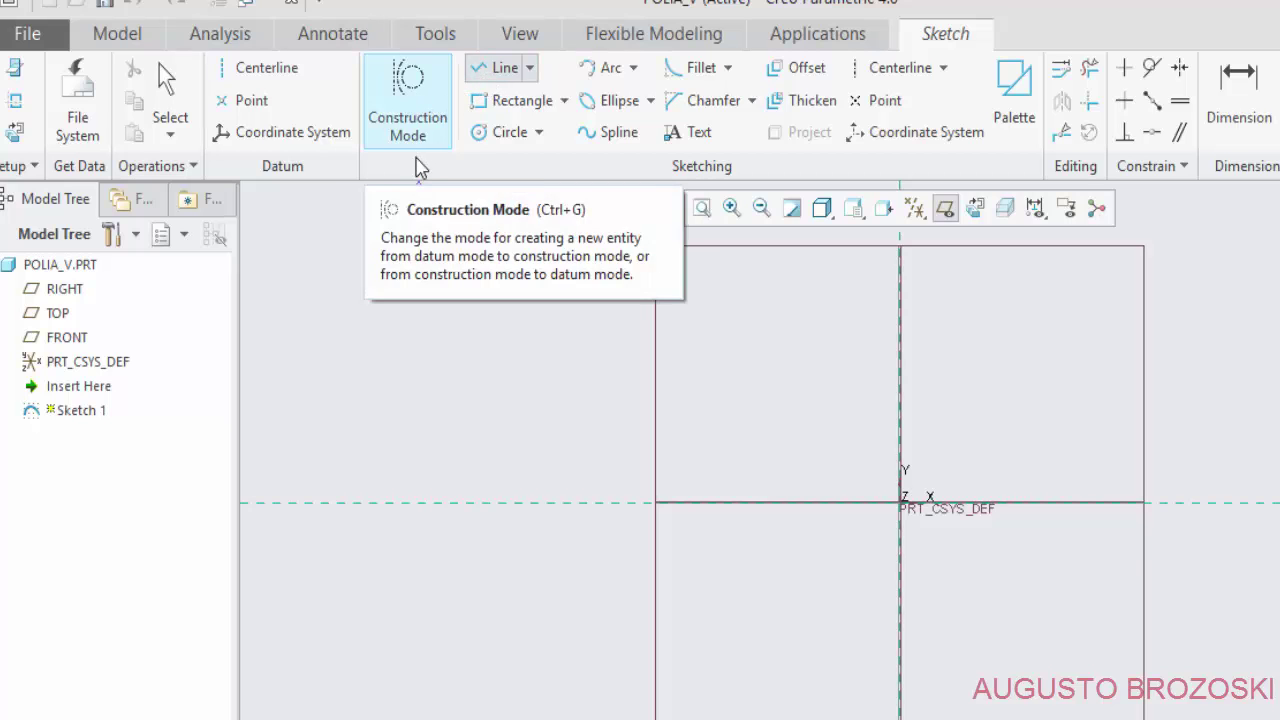
{"action": "left_click", "coordinate": [416, 145]}
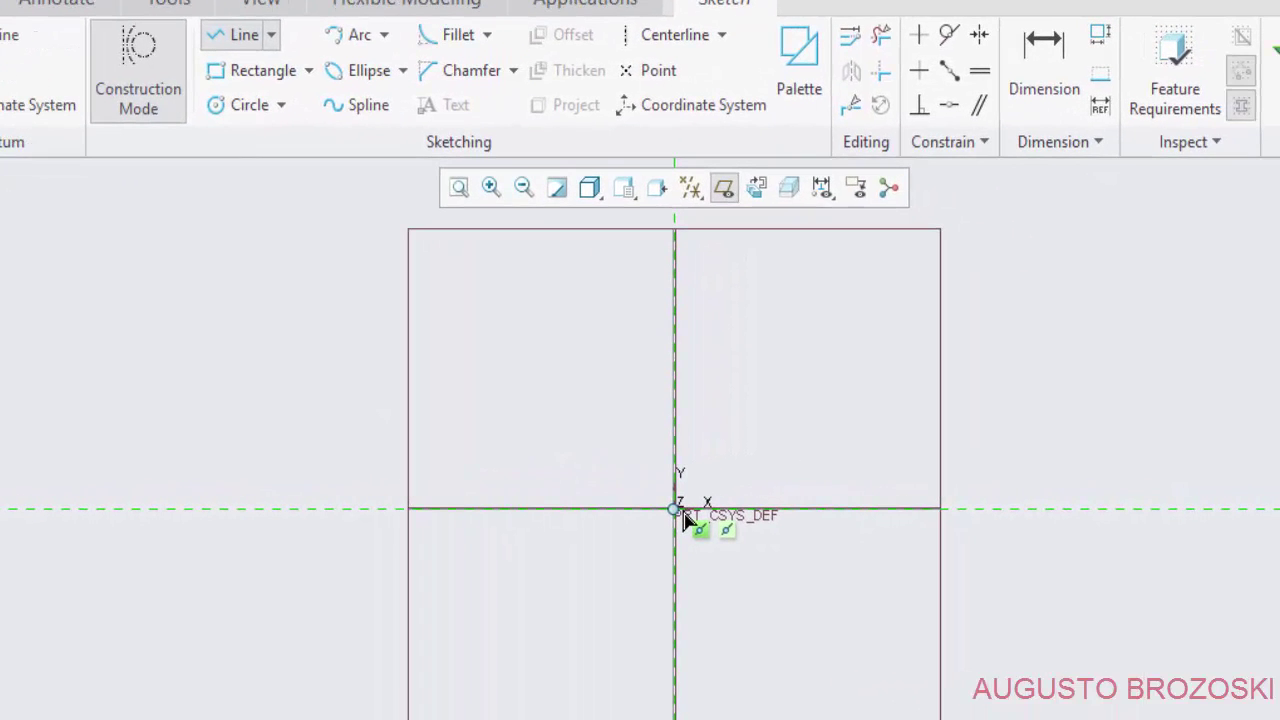
{"action": "left_click", "coordinate": [679, 511]}
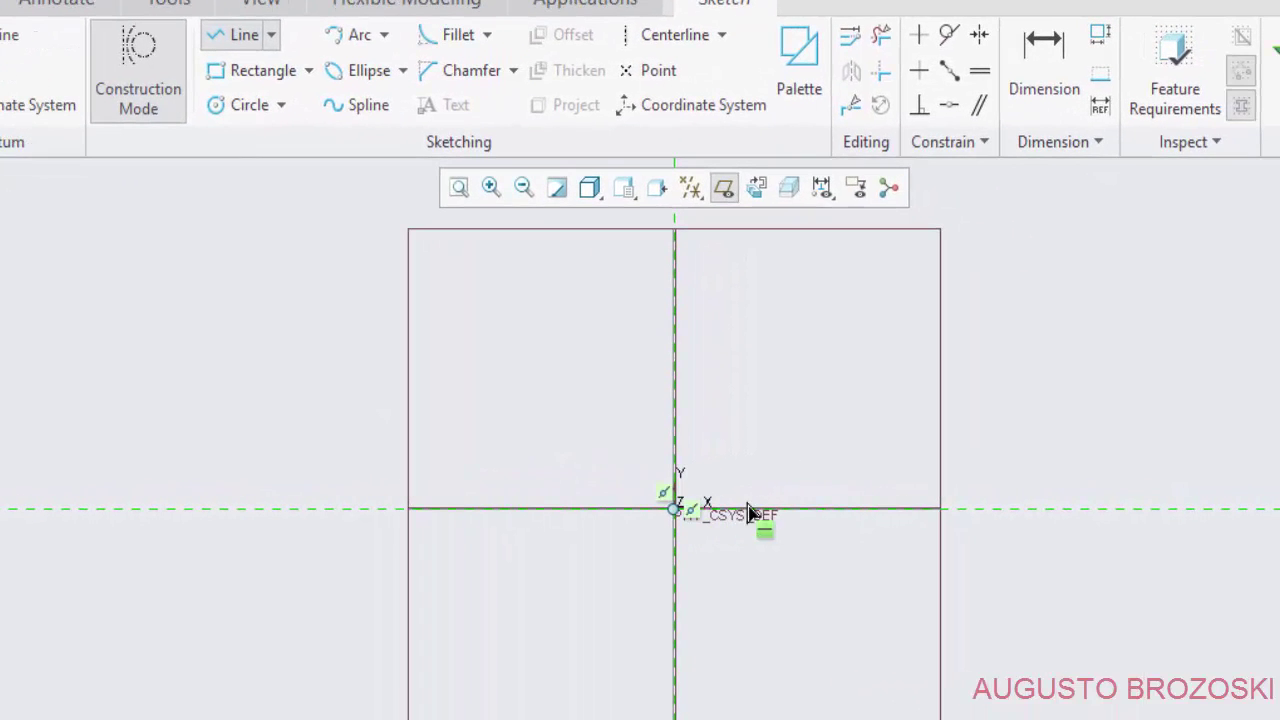
{"action": "left_click", "coordinate": [817, 521]}
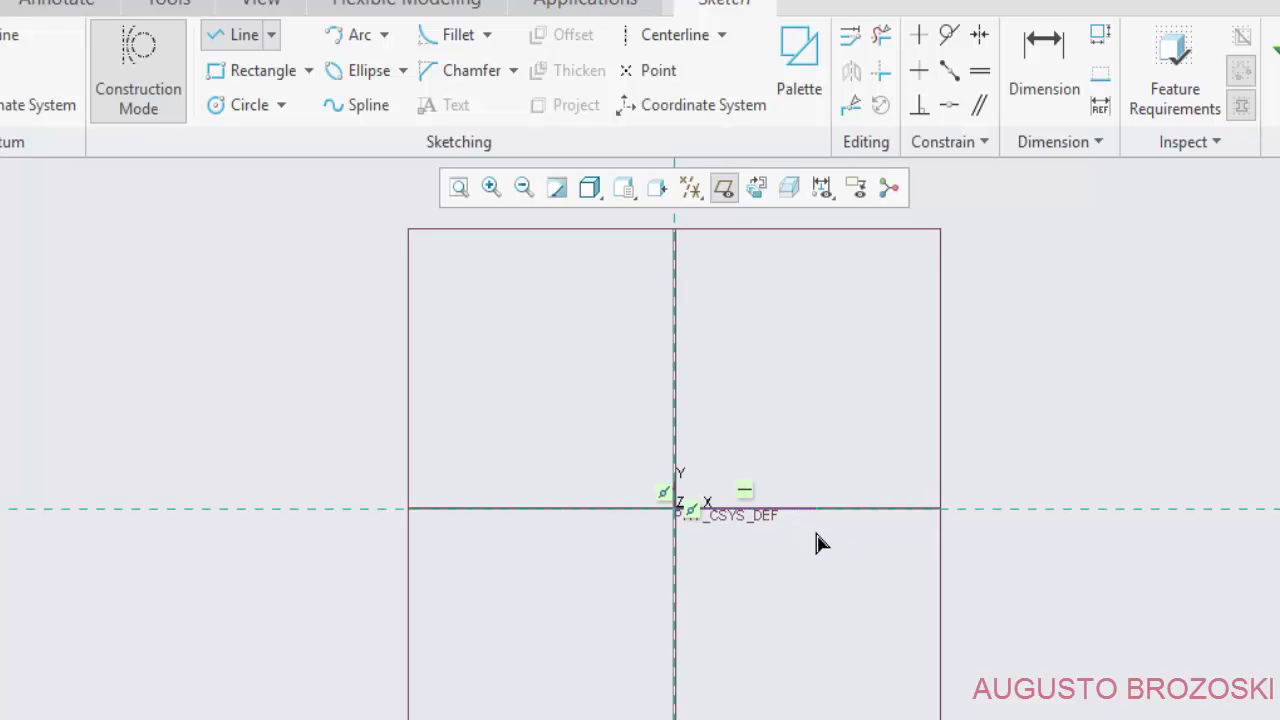
{"action": "middle_click", "coordinate": [823, 583]}
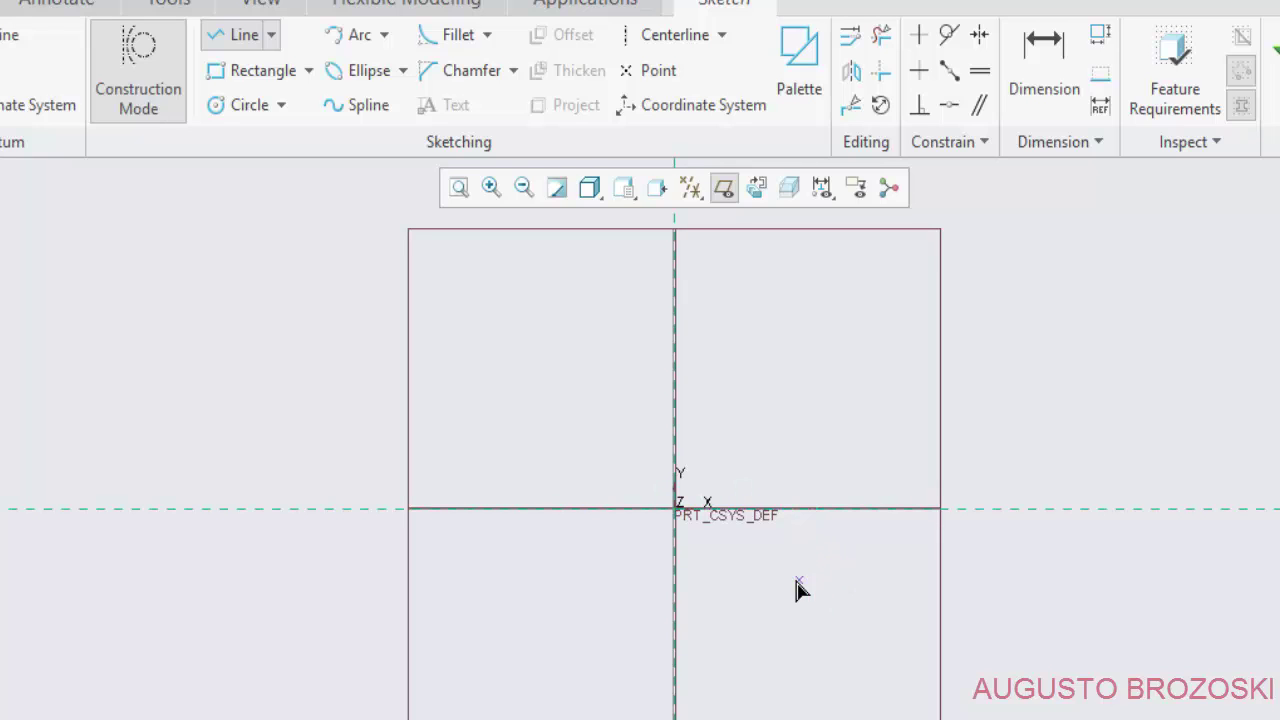
Set the line length to 62, turn construction mode off, and lock the 62.00 dimension.
{"action": "left_click", "coordinate": [1043, 72]}
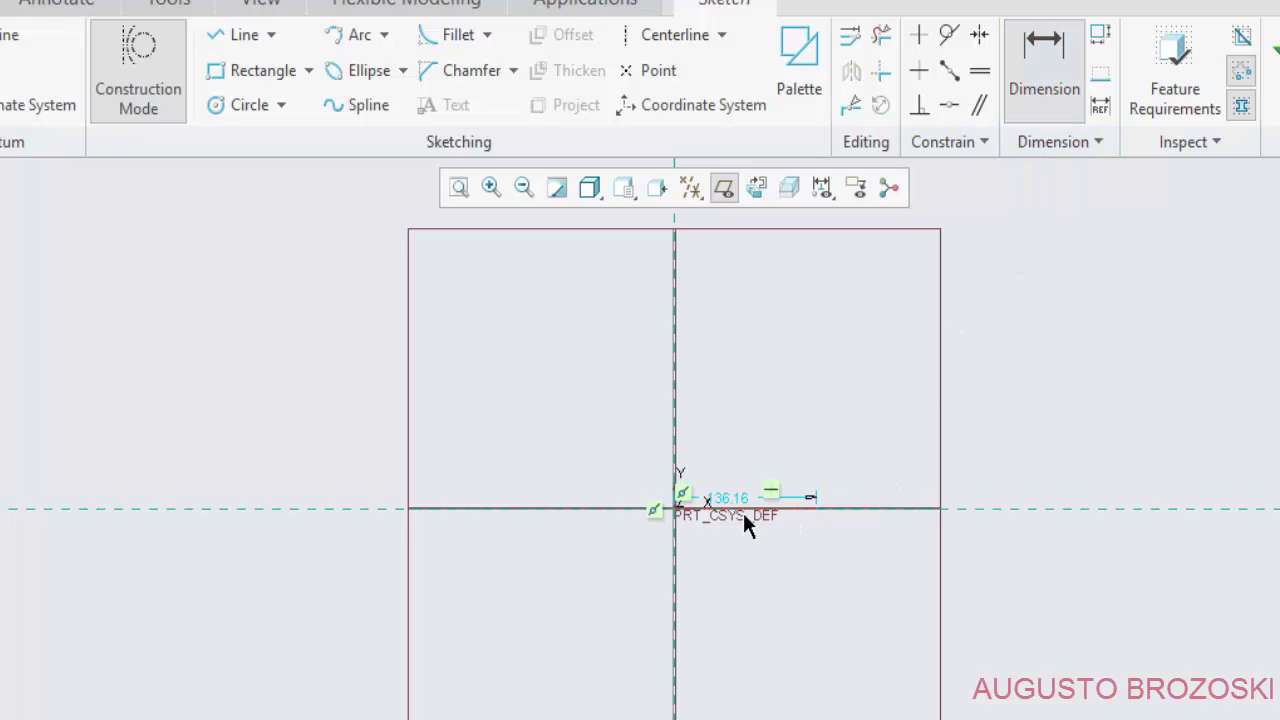
{"action": "double_click", "coordinate": [733, 494]}
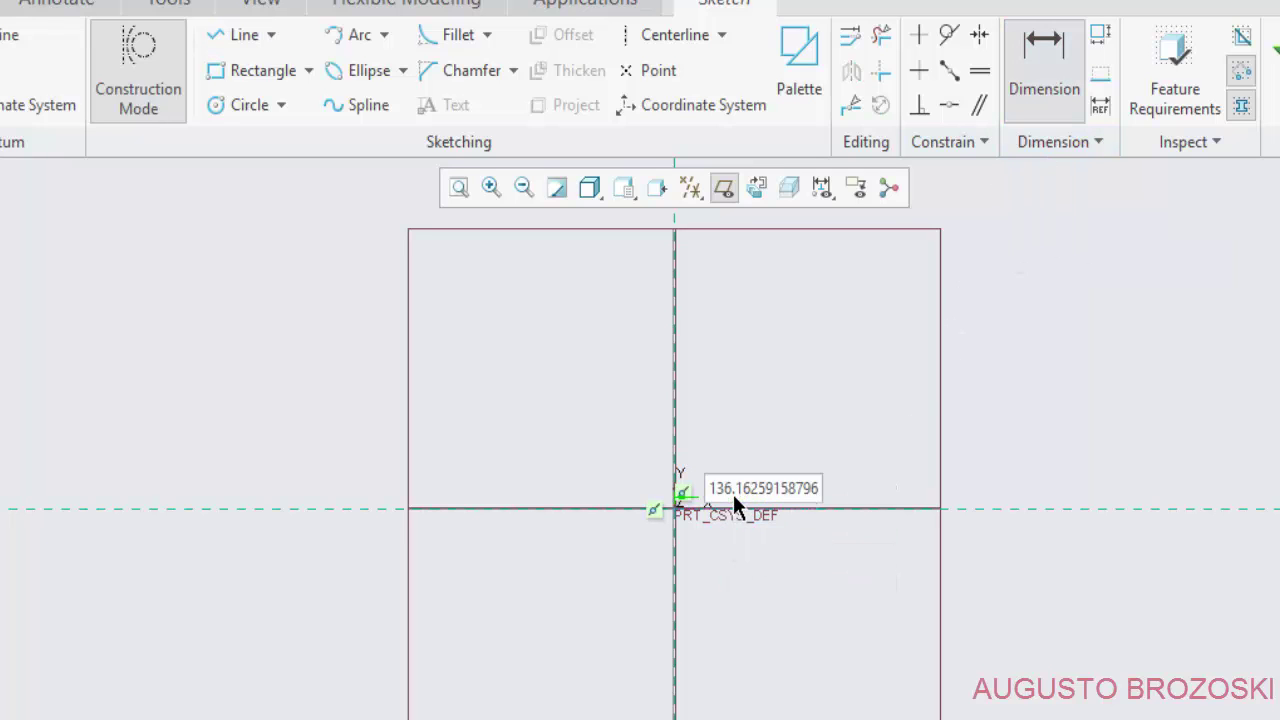
{"action": "type", "text": "62"}
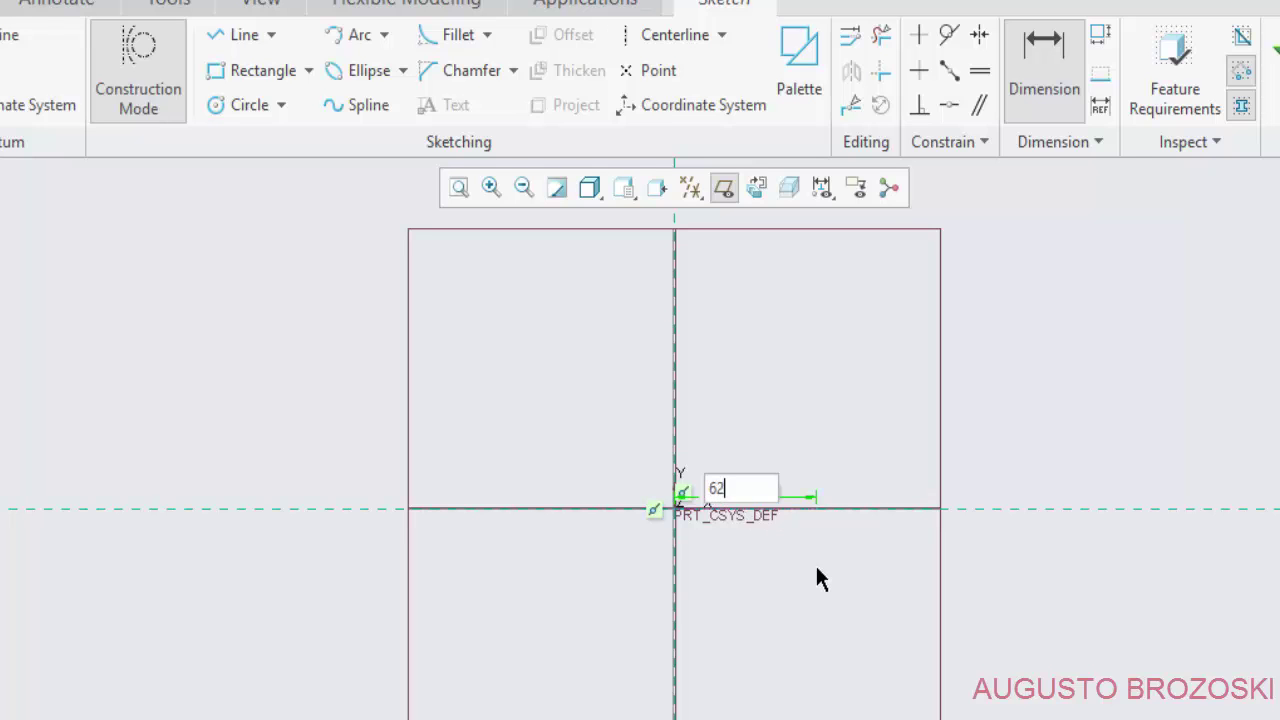
{"action": "key", "text": "Return"}
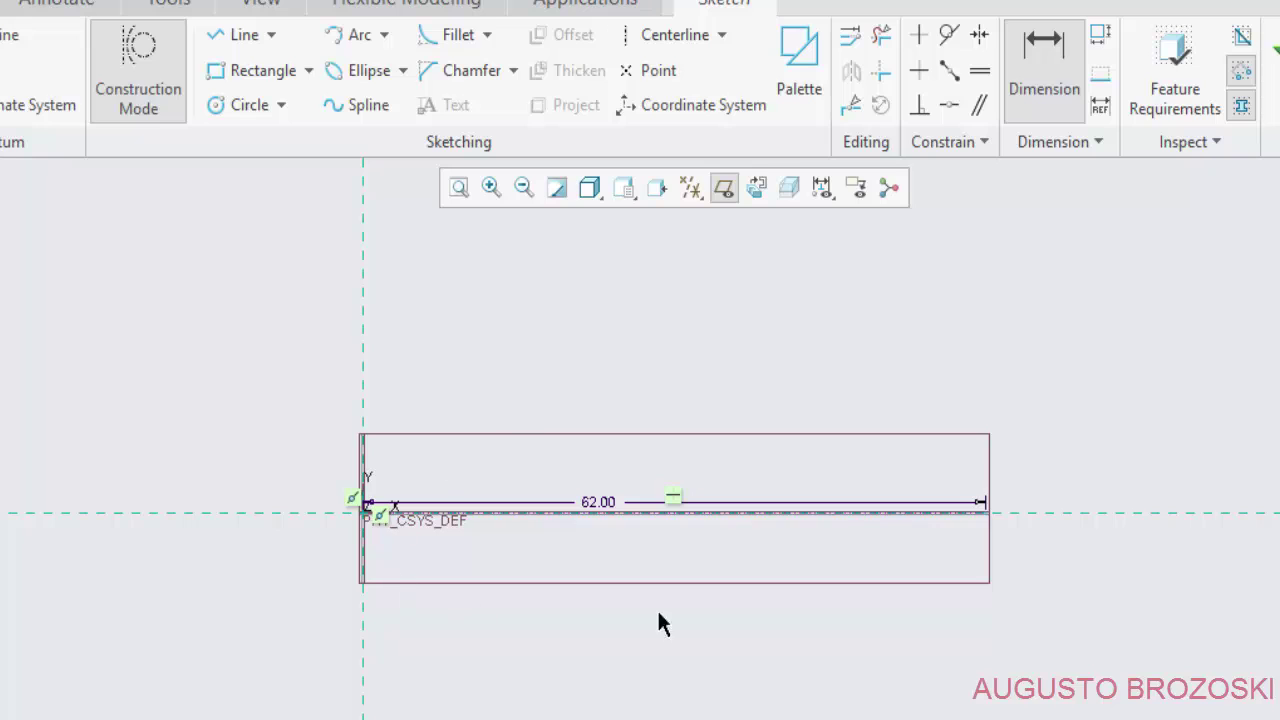
{"action": "middle_click", "coordinate": [930, 337]}
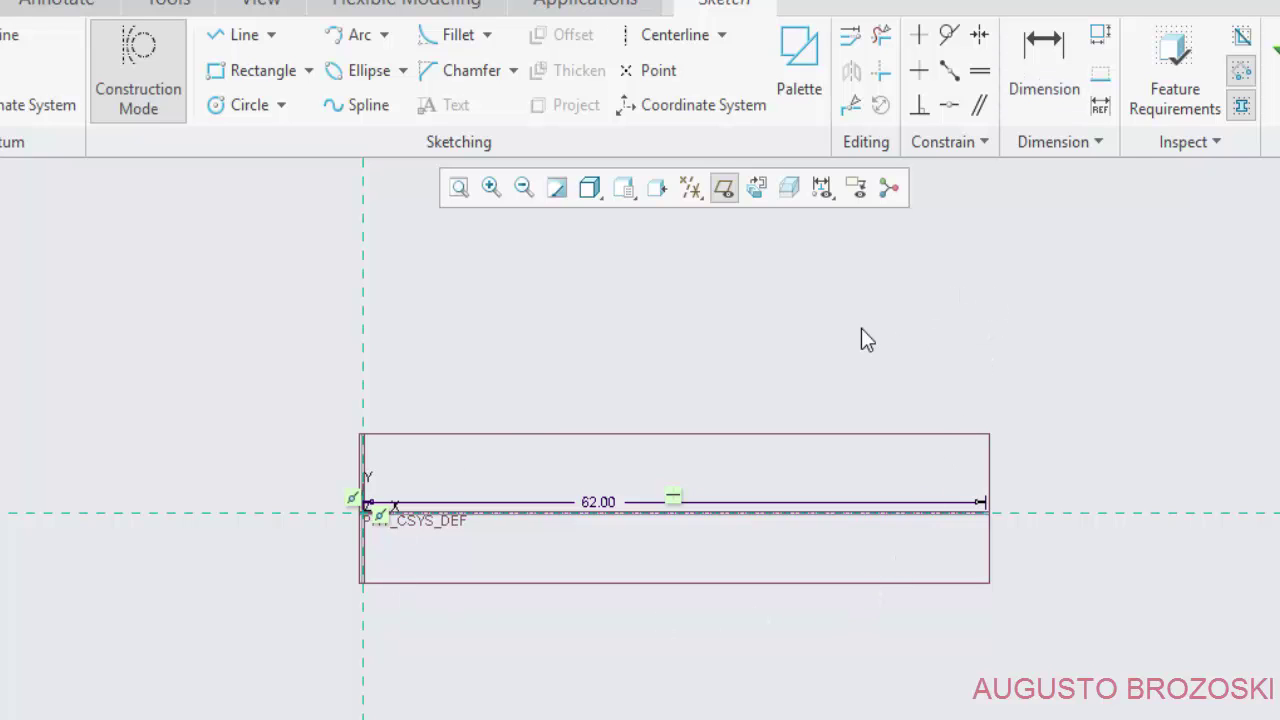
{"action": "left_click", "coordinate": [143, 76]}
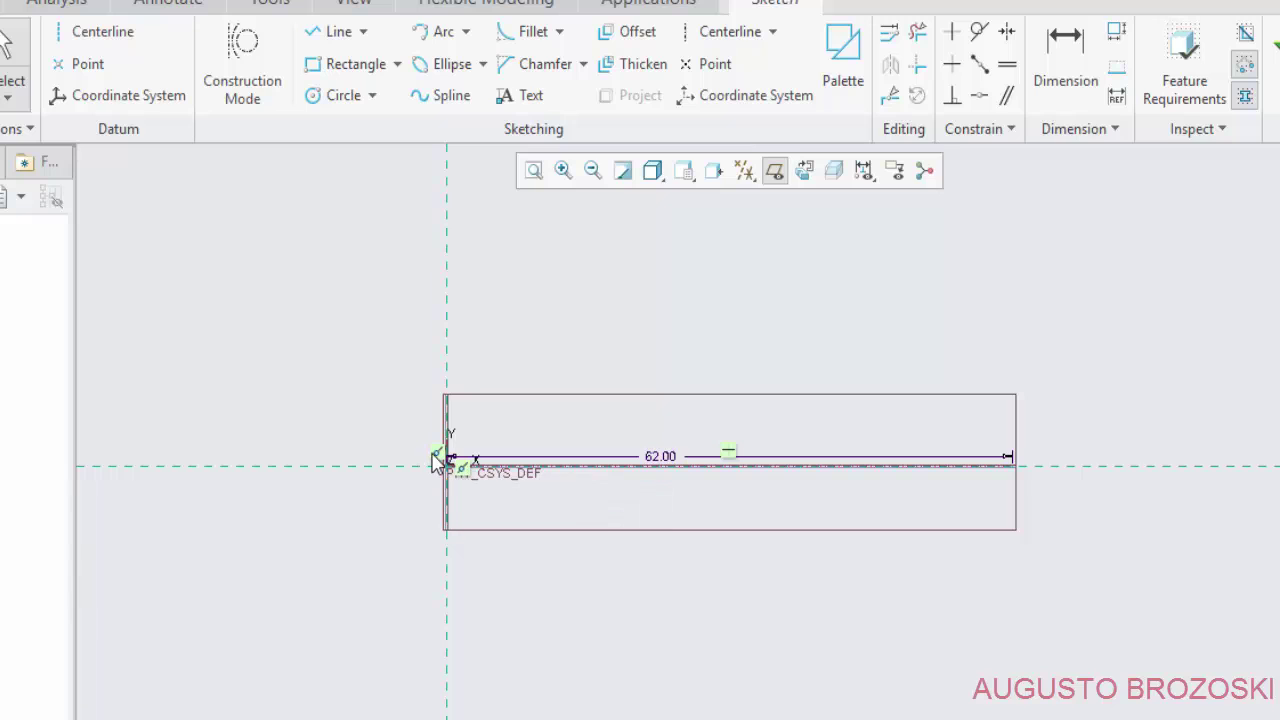
{"action": "left_click", "coordinate": [666, 466]}
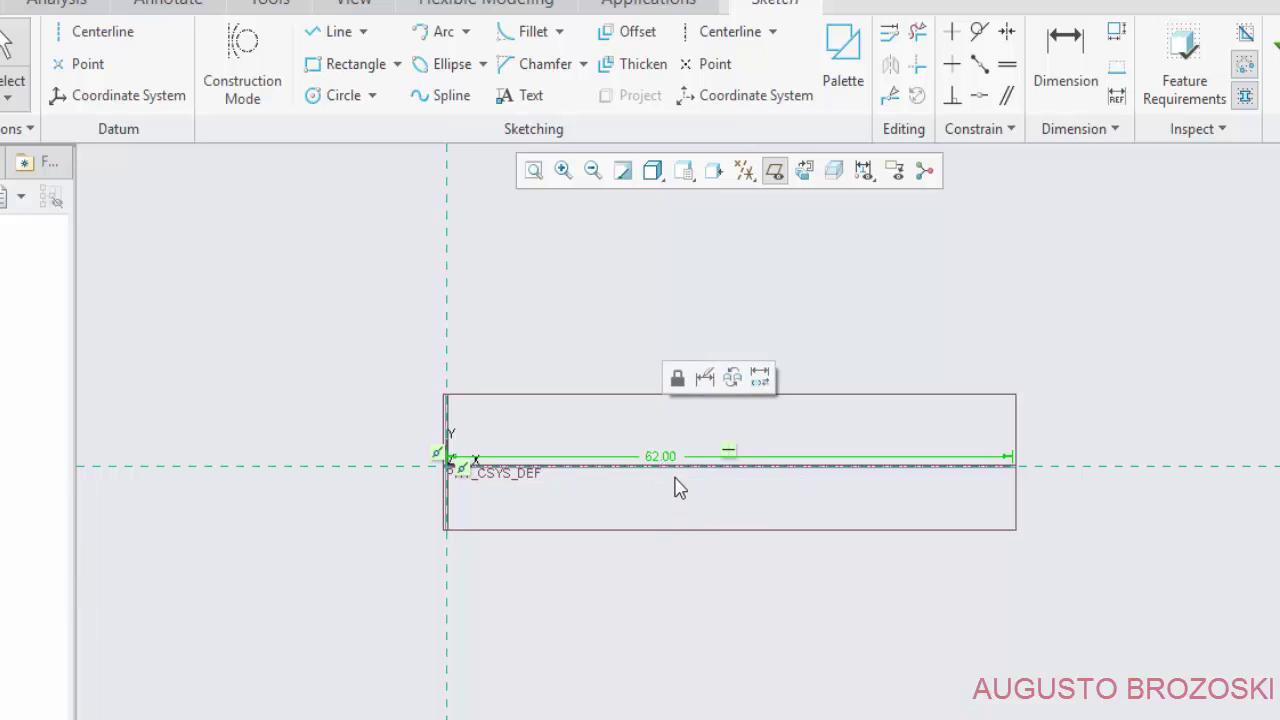
{"action": "left_click", "coordinate": [677, 378]}
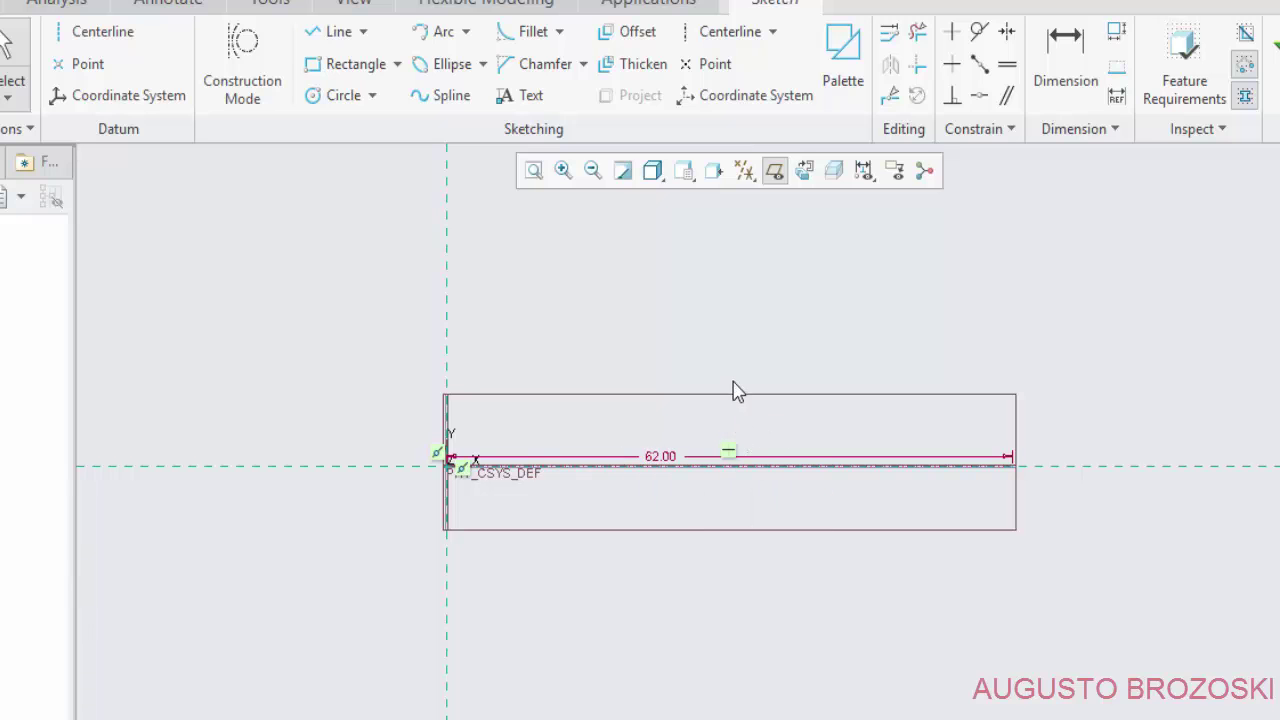
{"action": "middle_click_drag", "start_coordinate": [732, 380], "coordinate": [660, 530], "text": "shift"}
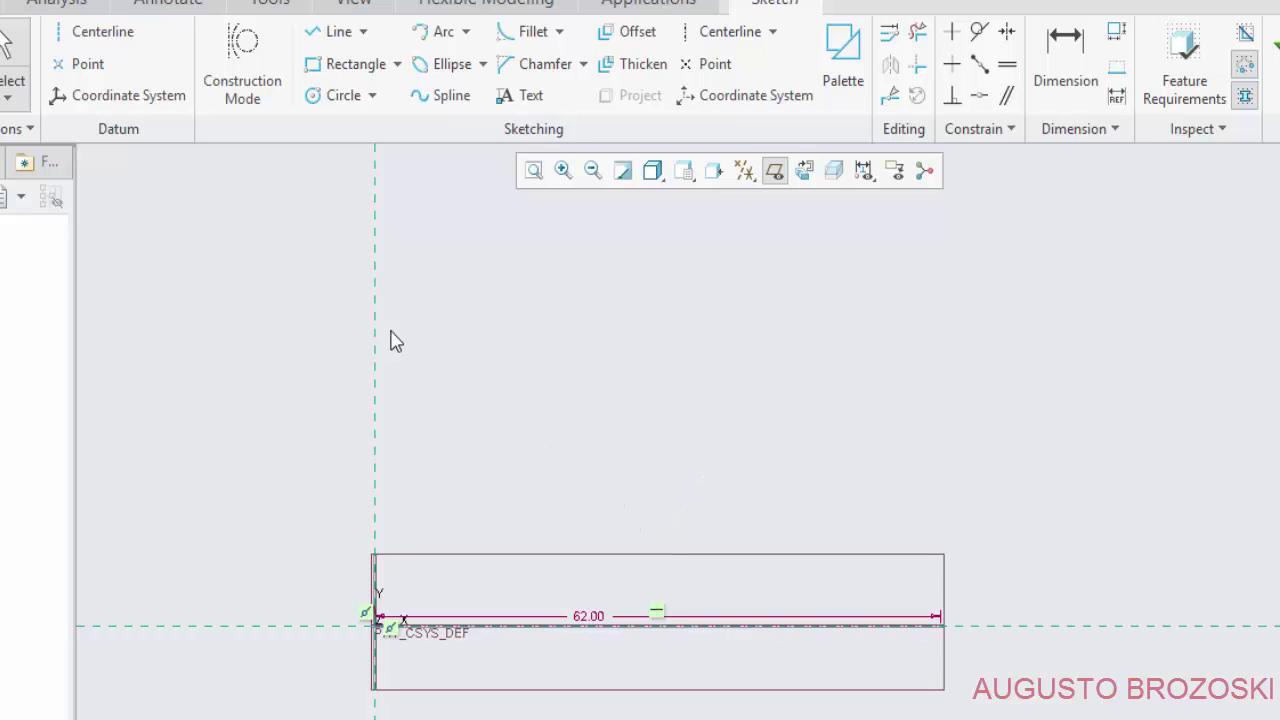
Line-chain the profile's bottom edge from the centerline, its right side, and the inward rectangular step.
{"action": "left_click", "coordinate": [333, 35]}
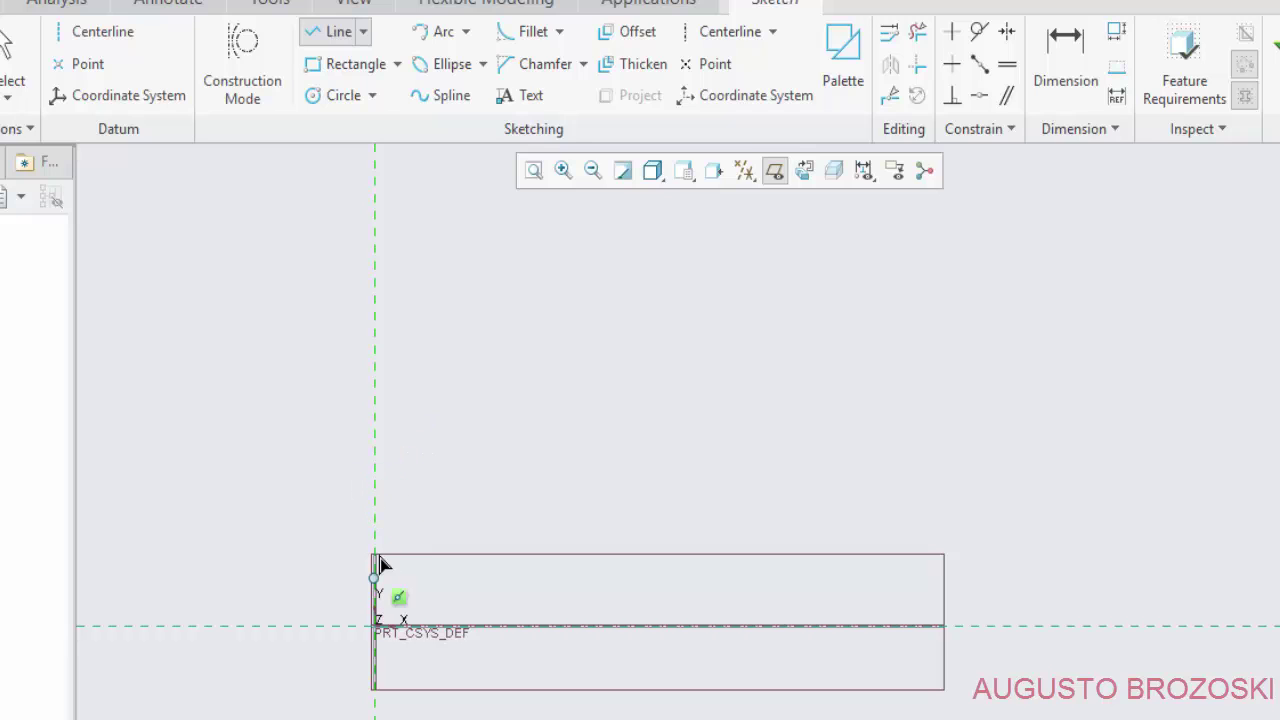
{"action": "left_click", "coordinate": [374, 451]}
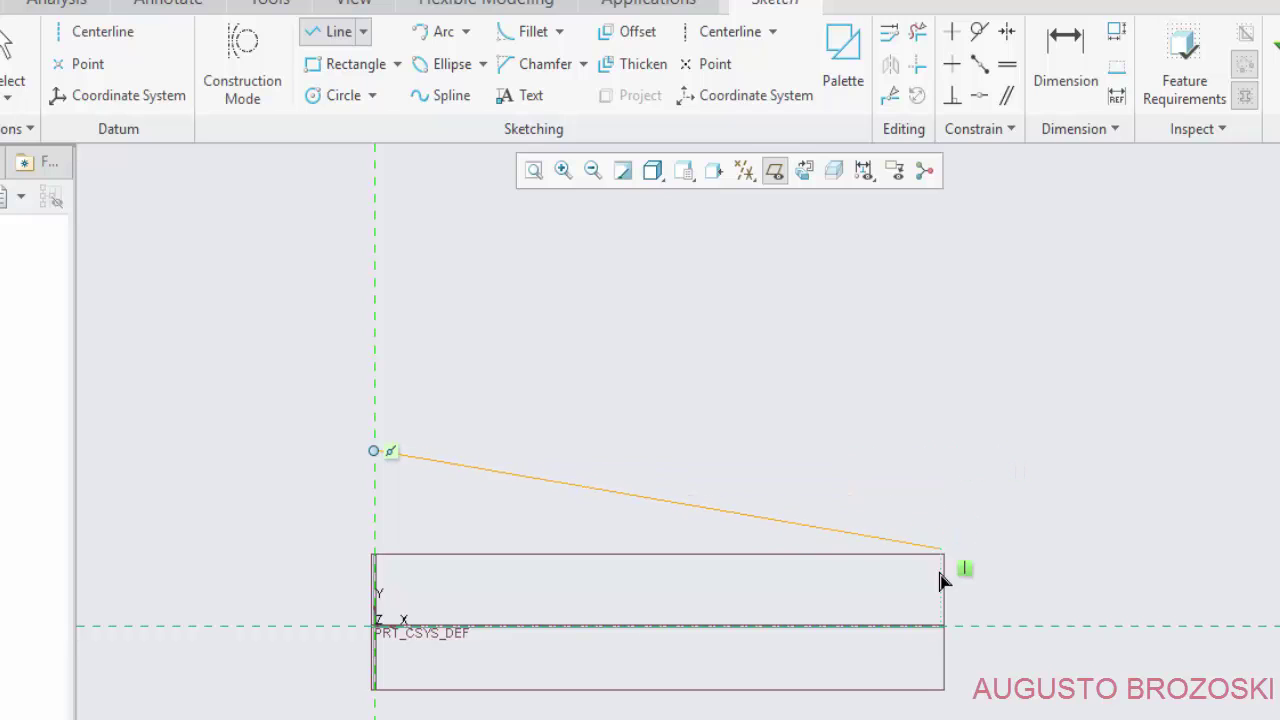
{"action": "left_click", "coordinate": [943, 458]}
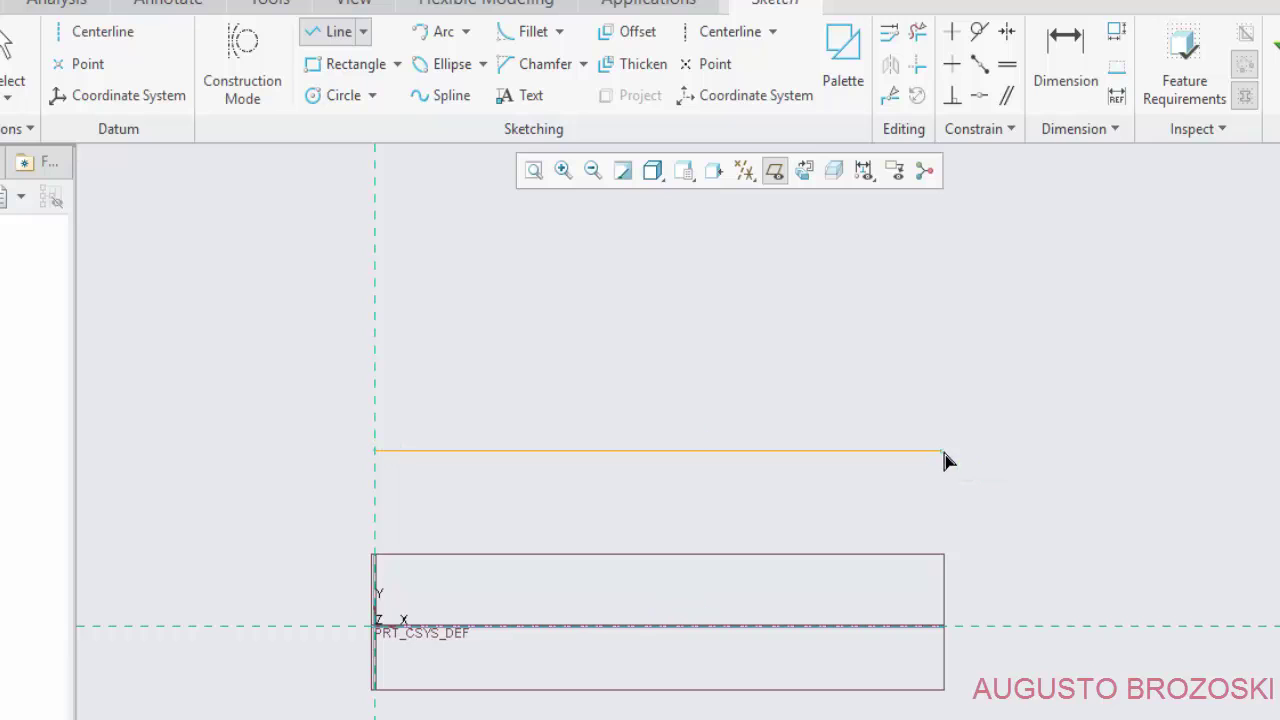
{"action": "left_click", "coordinate": [941, 344]}
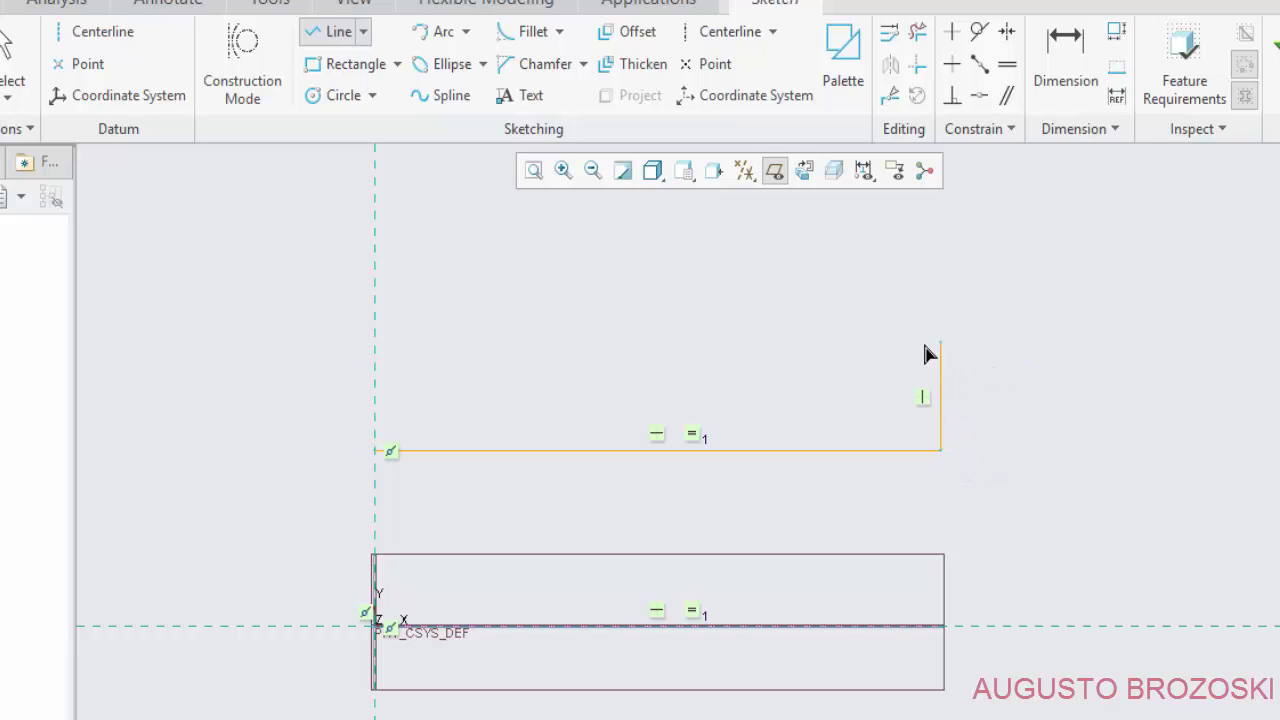
{"action": "left_click", "coordinate": [805, 343]}
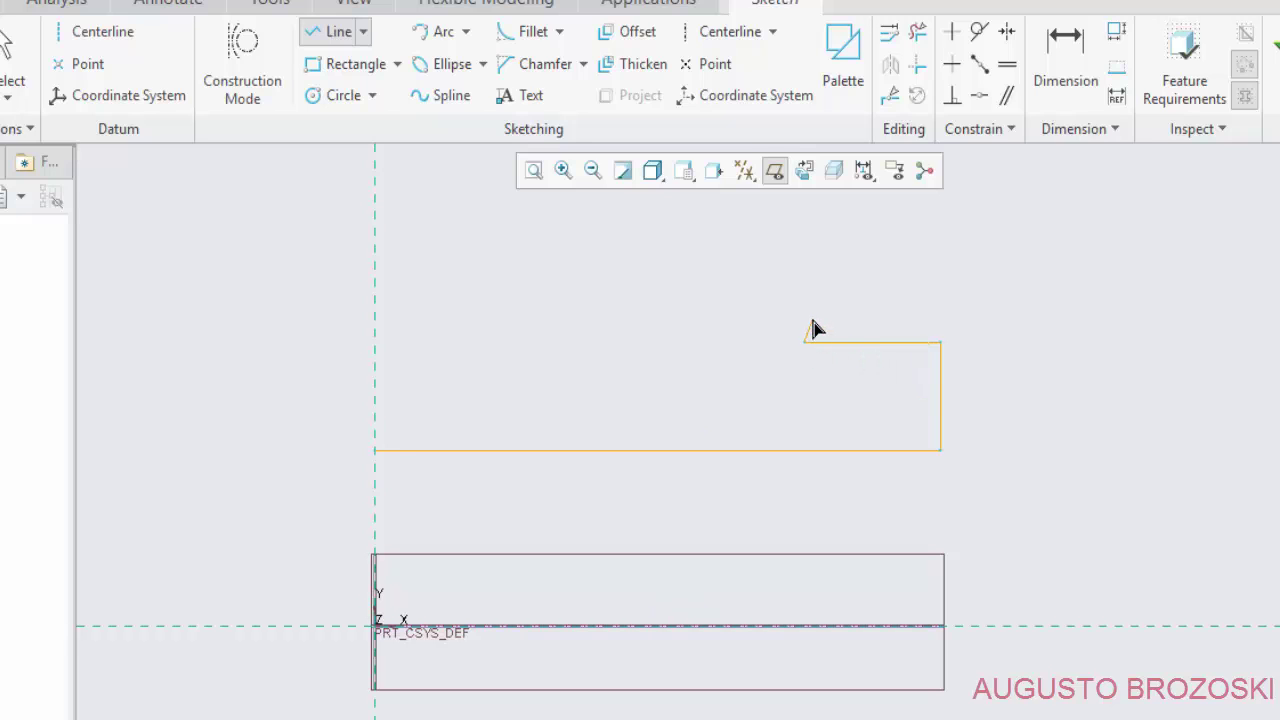
{"action": "left_click", "coordinate": [806, 246]}
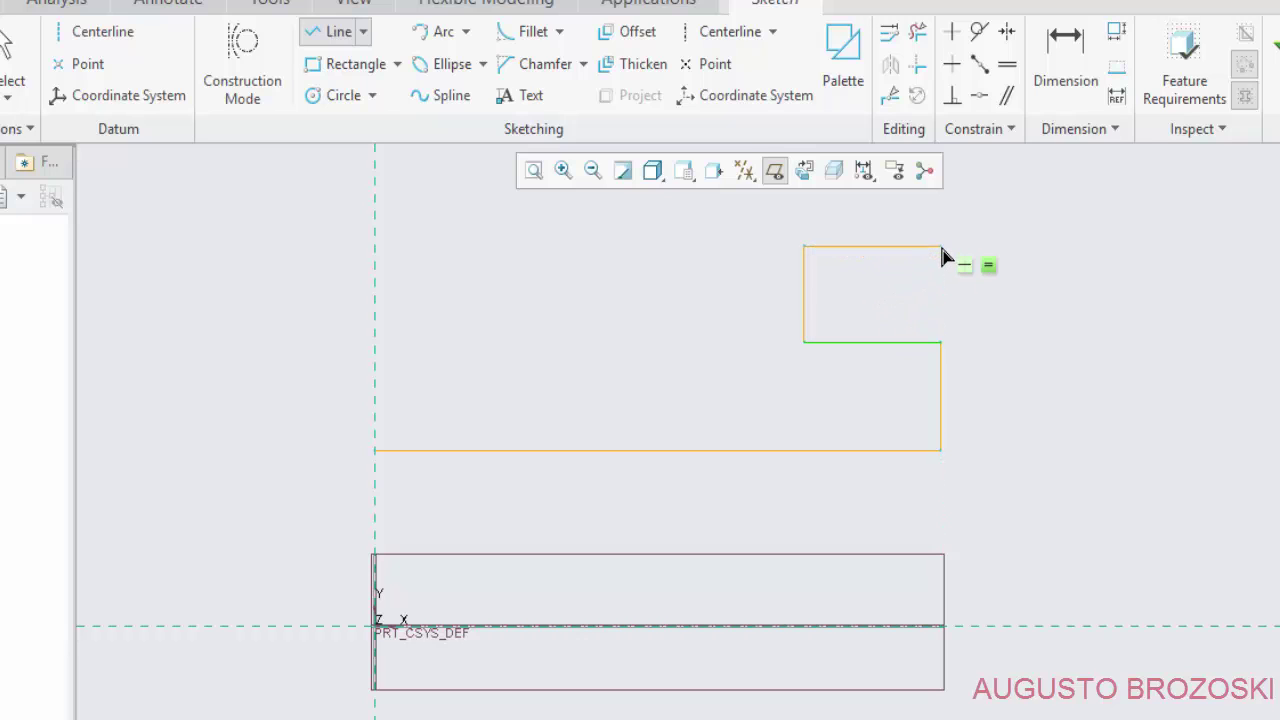
{"action": "left_click", "coordinate": [941, 248]}
{"action": "middle_click_drag", "start_coordinate": [917, 296], "coordinate": [917, 462], "text": "shift"}
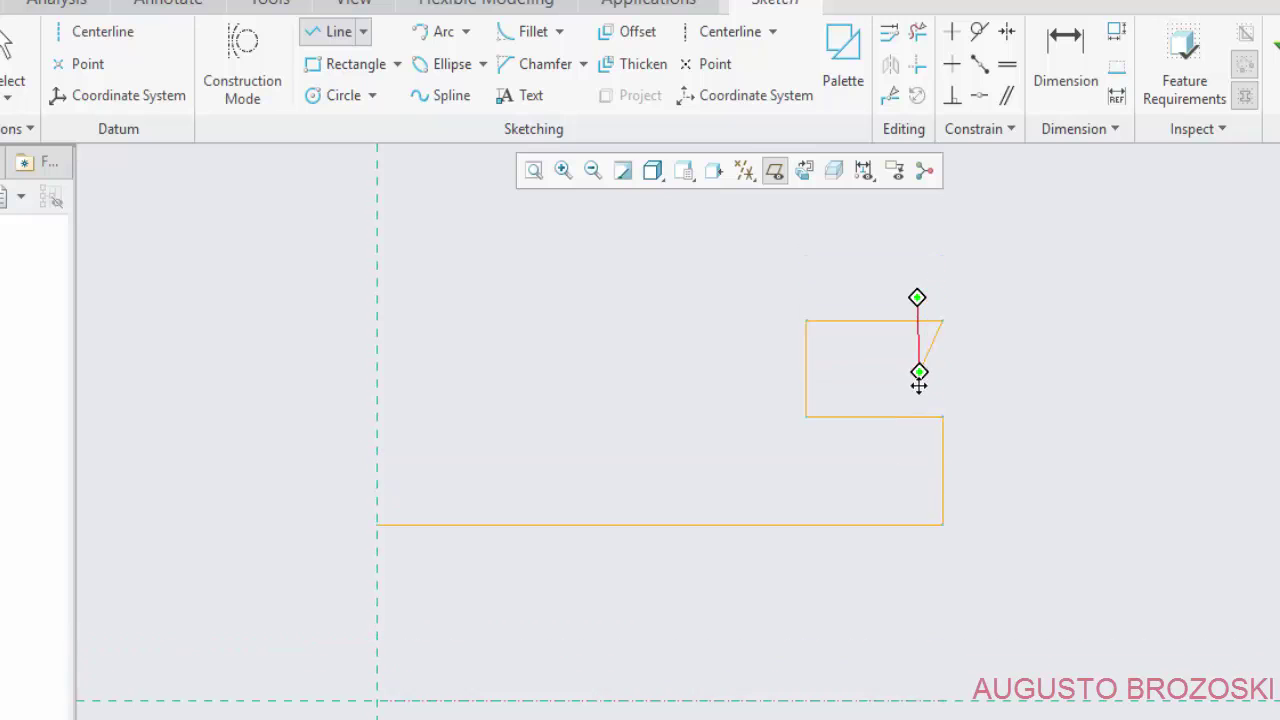
{"action": "left_click", "coordinate": [940, 411]}
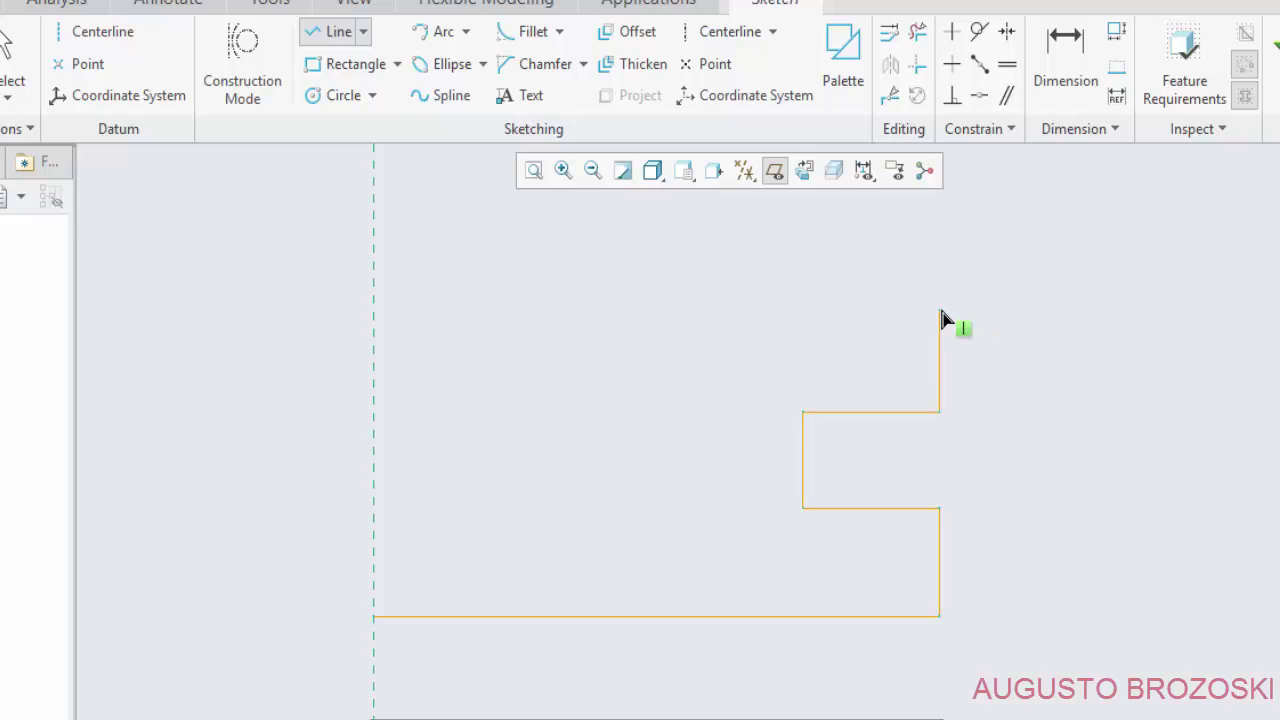
Continue the chain across the top rim, down the web and hub, closing at the centerline start.
{"action": "left_click", "coordinate": [940, 295]}
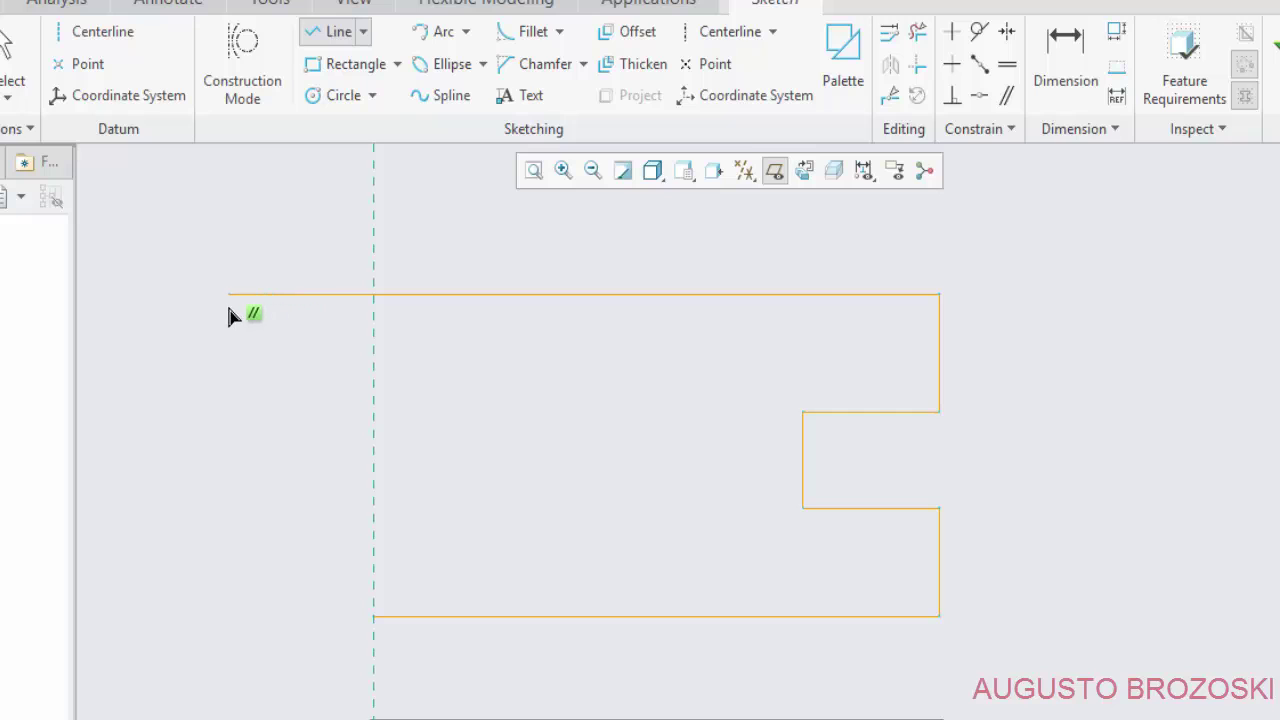
{"action": "left_click", "coordinate": [229, 316]}
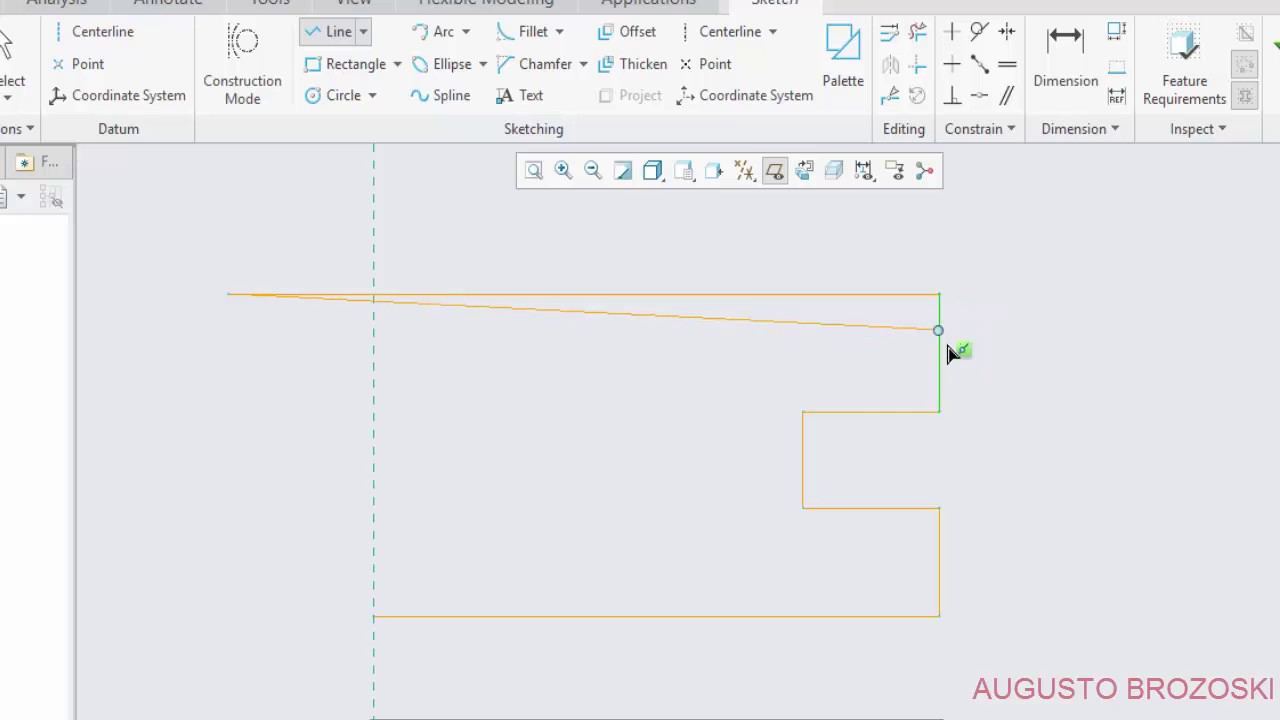
{"action": "left_click", "coordinate": [229, 418]}
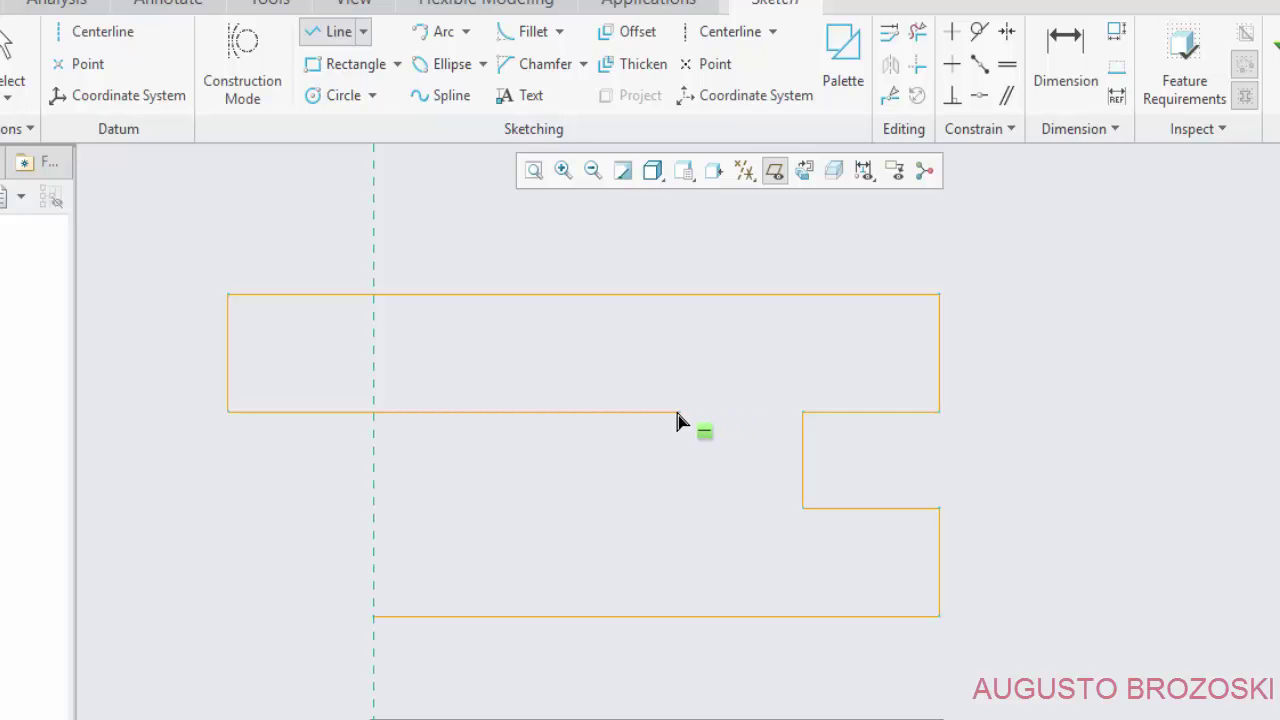
{"action": "left_click", "coordinate": [673, 421]}
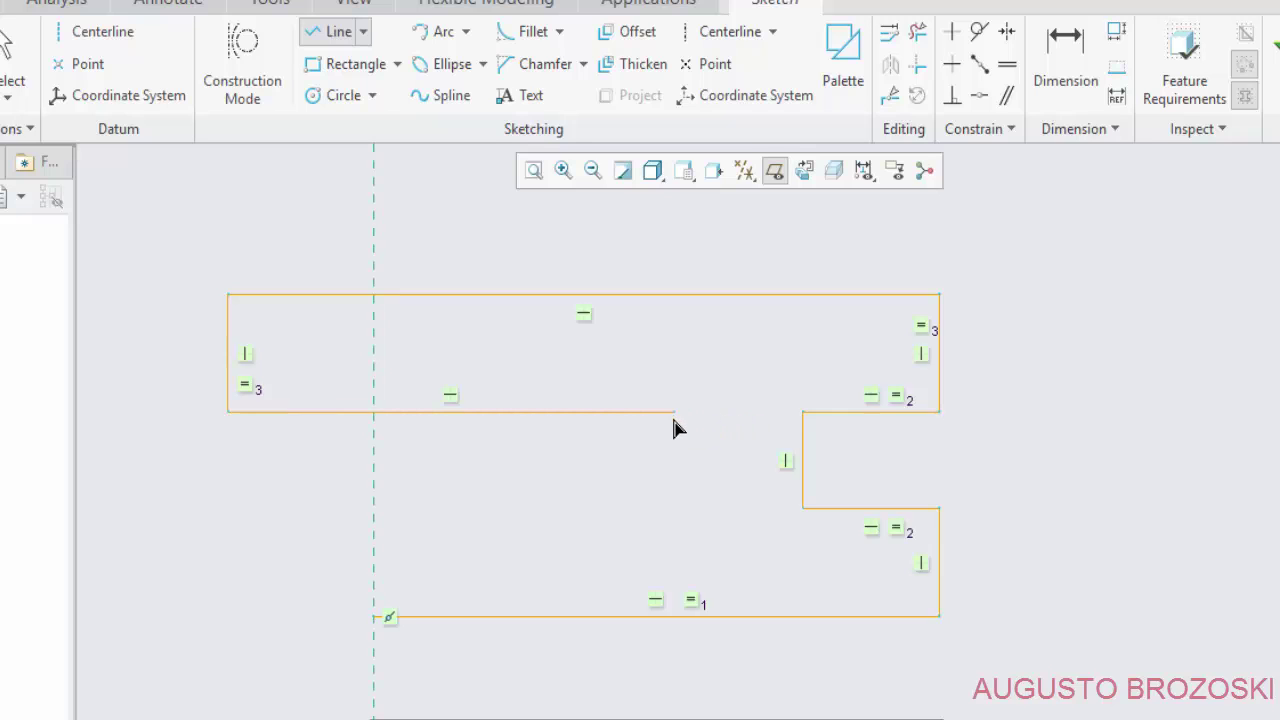
{"action": "left_click", "coordinate": [675, 510]}
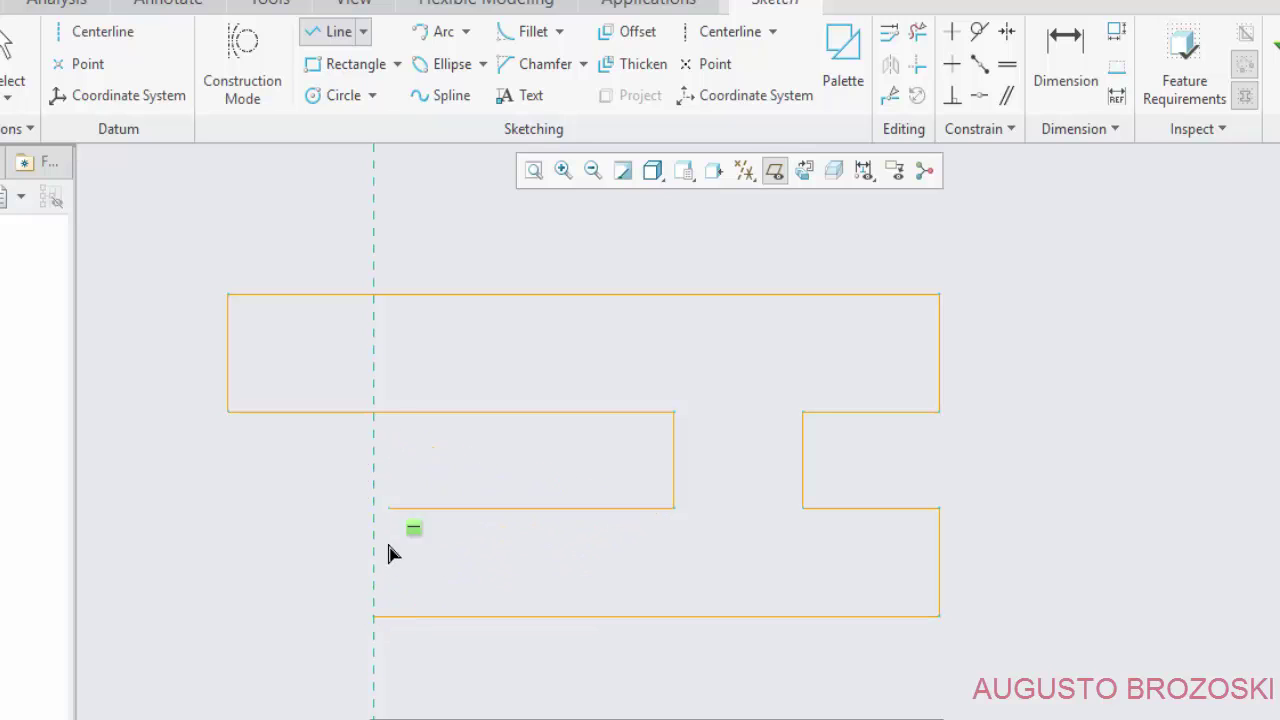
{"action": "left_click", "coordinate": [373, 508]}
{"action": "left_click", "coordinate": [373, 617]}
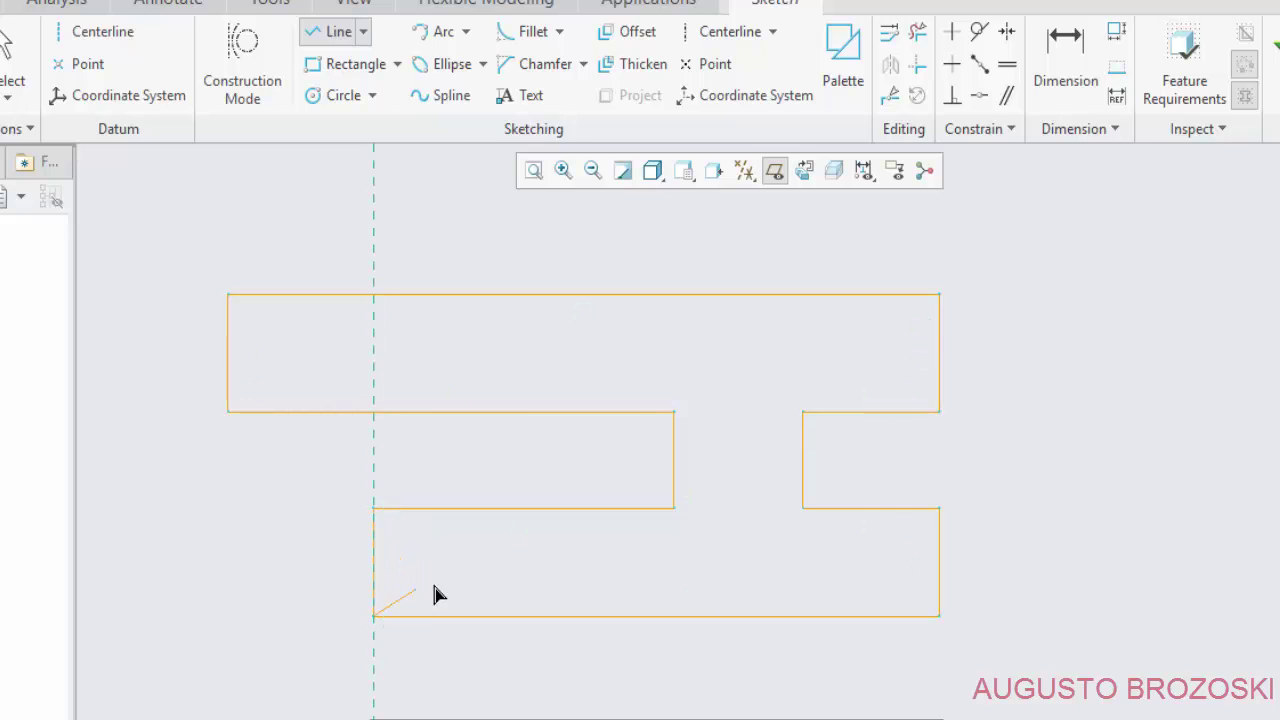
{"action": "middle_click", "coordinate": [505, 581]}
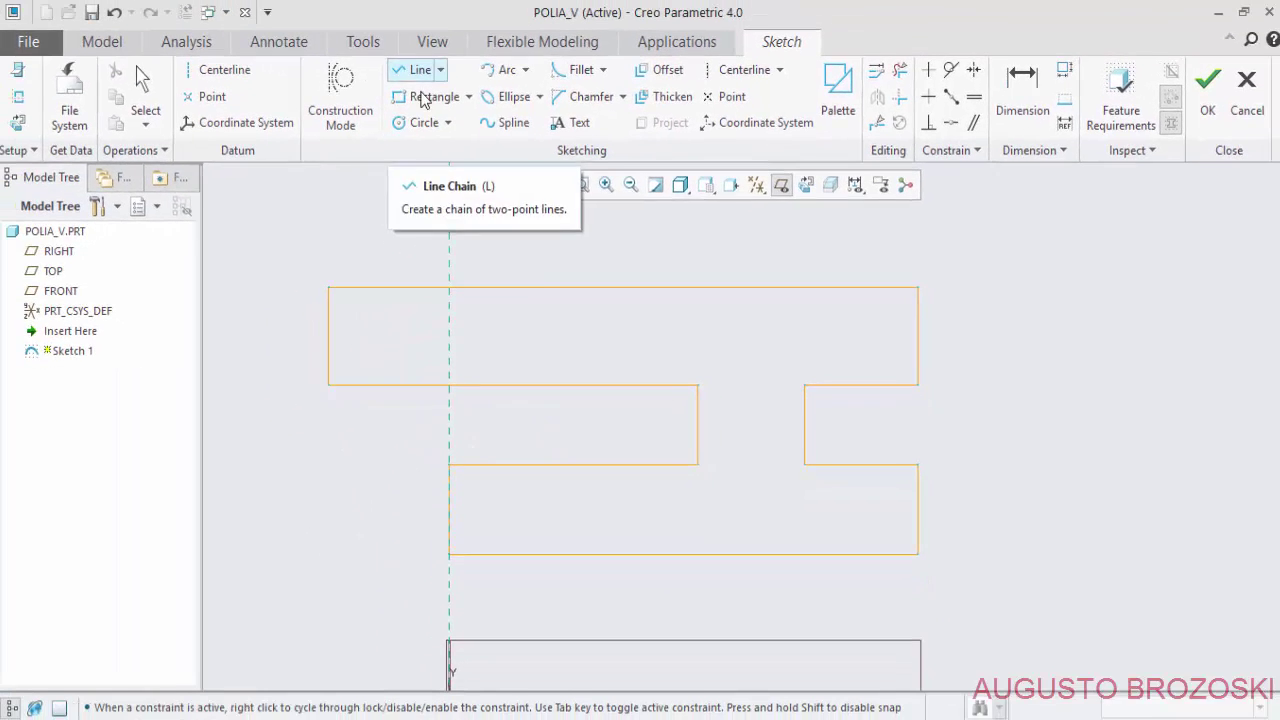
{"action": "middle_click", "coordinate": [421, 472]}
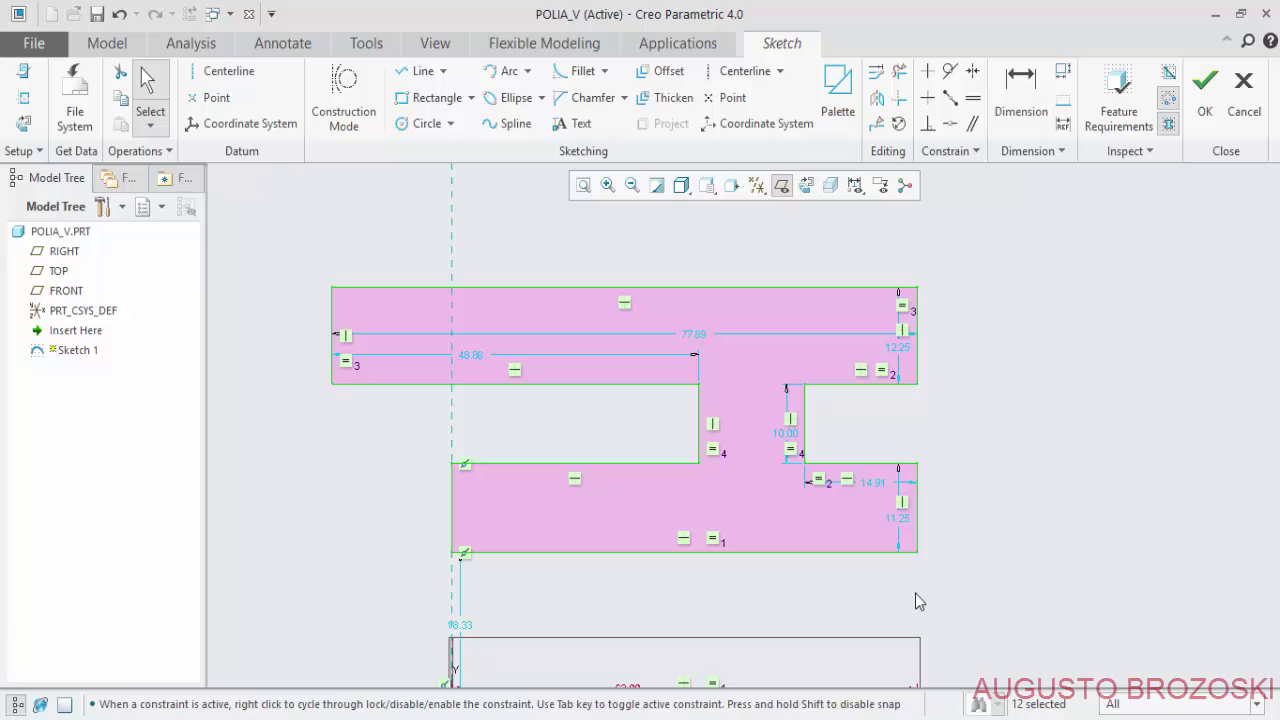
Save the part and drag the 11.25, 14.91, 12.25 and 77.89 dimensions outside the profile.
{"action": "left_click", "coordinate": [97, 14]}
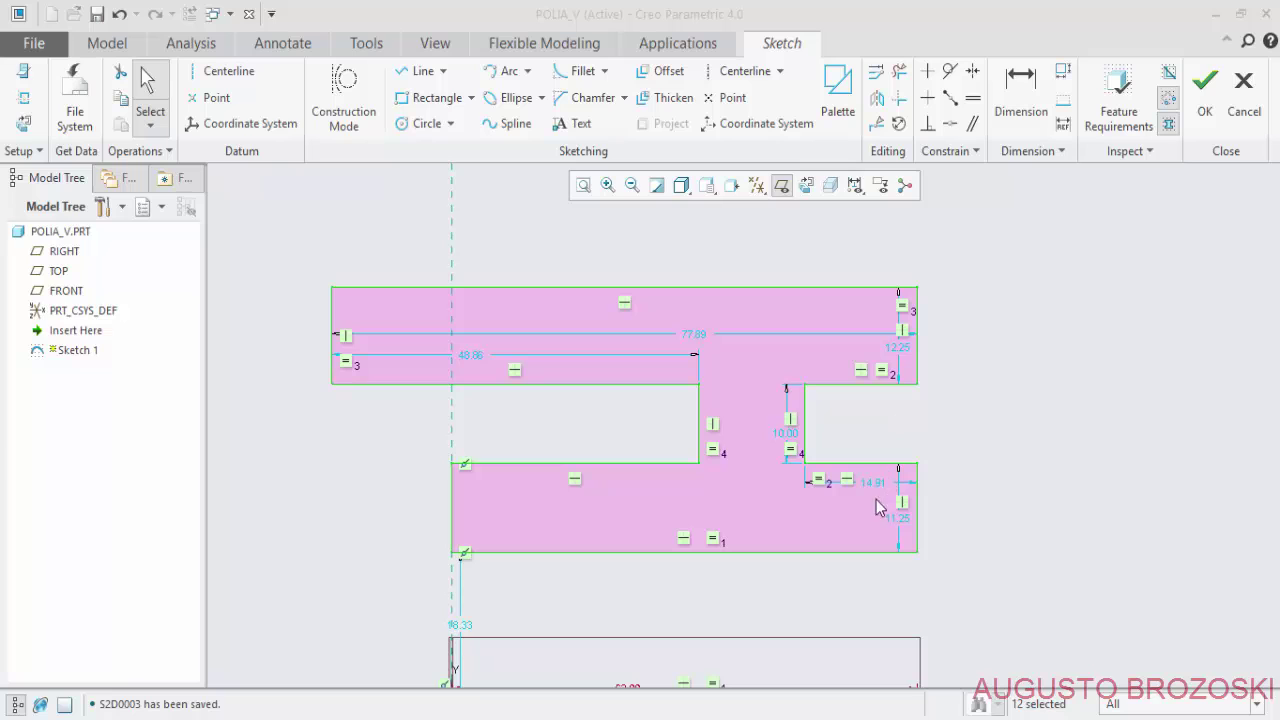
{"action": "left_click_drag", "start_coordinate": [898, 522], "coordinate": [957, 510]}
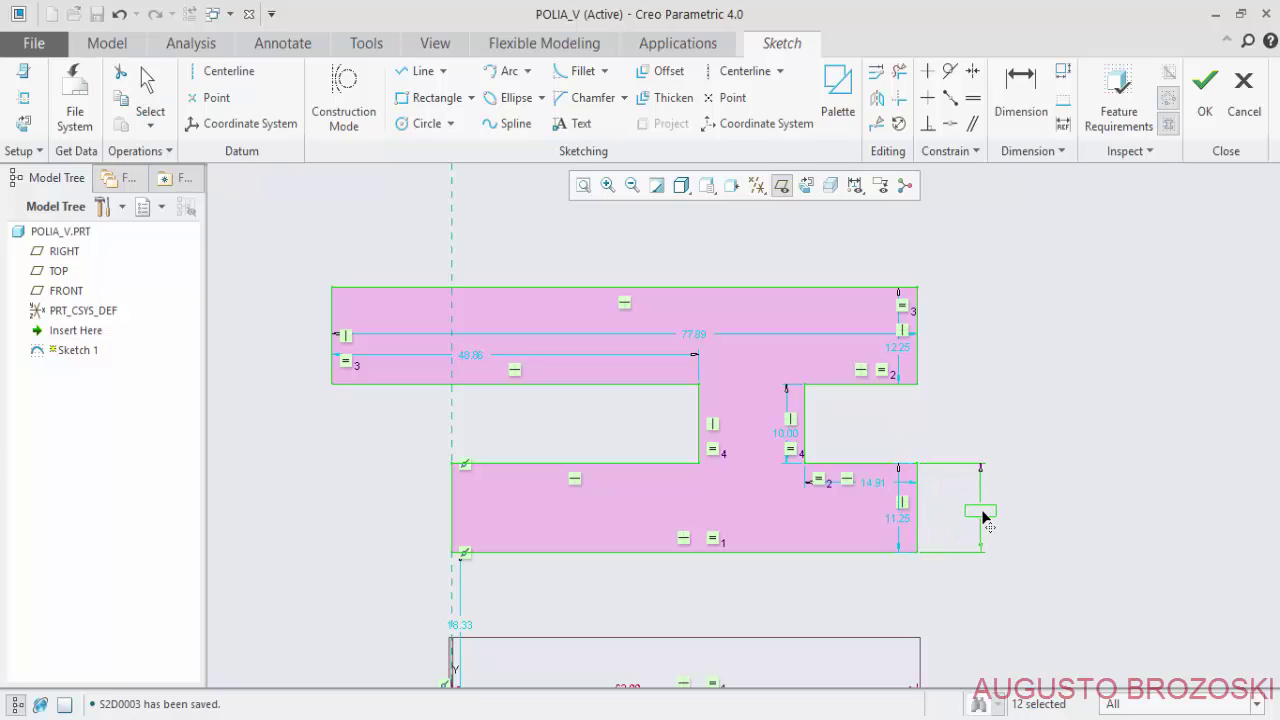
{"action": "left_click_drag", "start_coordinate": [870, 482], "coordinate": [874, 420]}
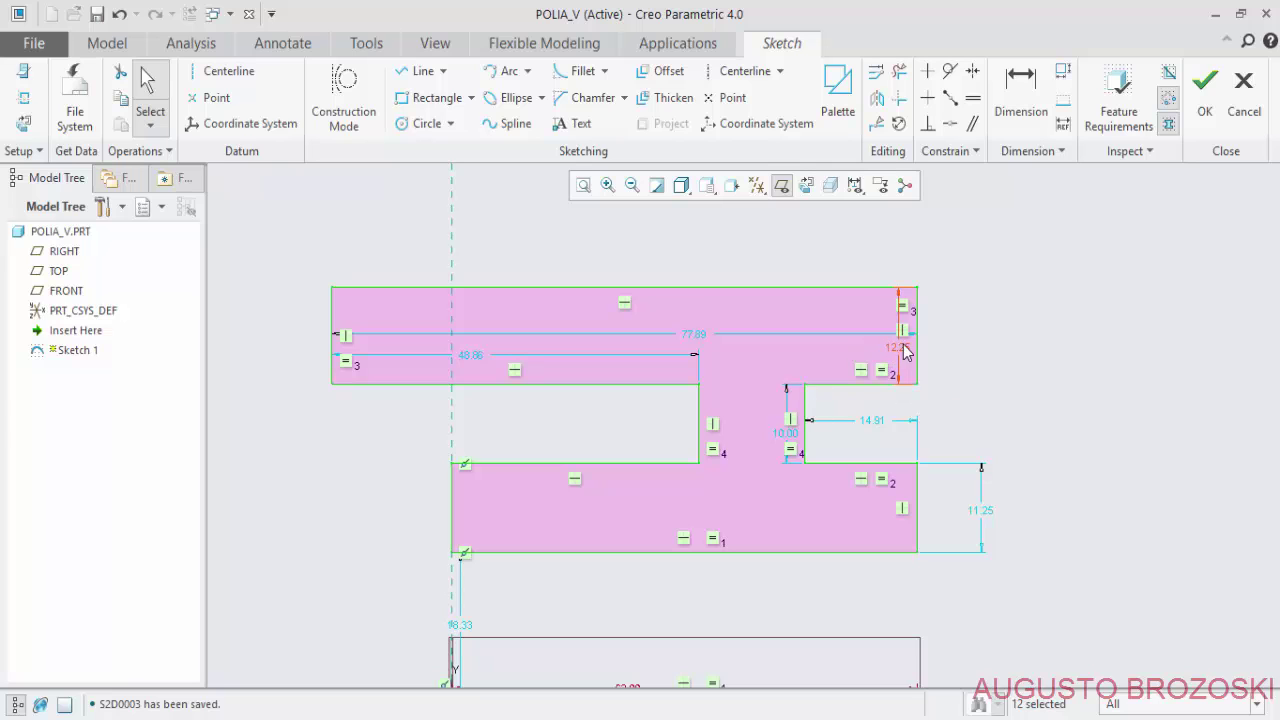
{"action": "left_click_drag", "start_coordinate": [900, 348], "coordinate": [975, 338]}
{"action": "left_click_drag", "start_coordinate": [702, 335], "coordinate": [686, 246]}
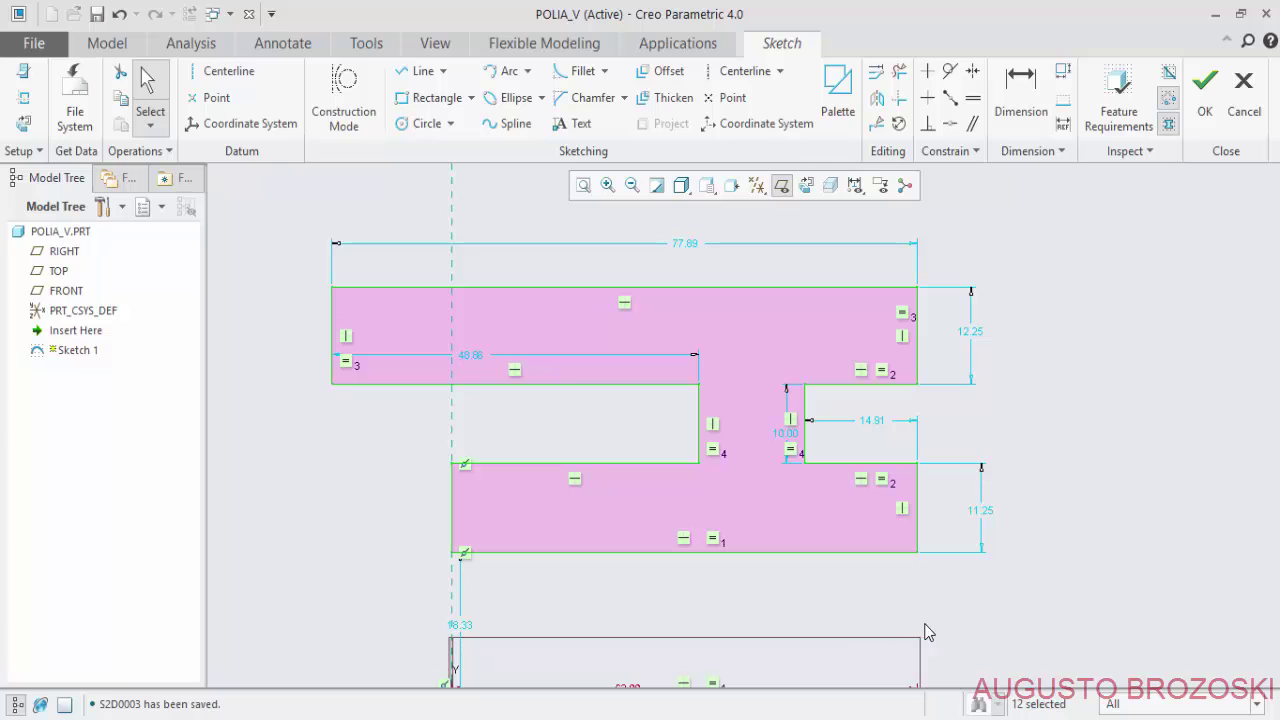
{"action": "scroll", "coordinate": [747, 517], "scroll_direction": "up", "scroll_amount": 1}
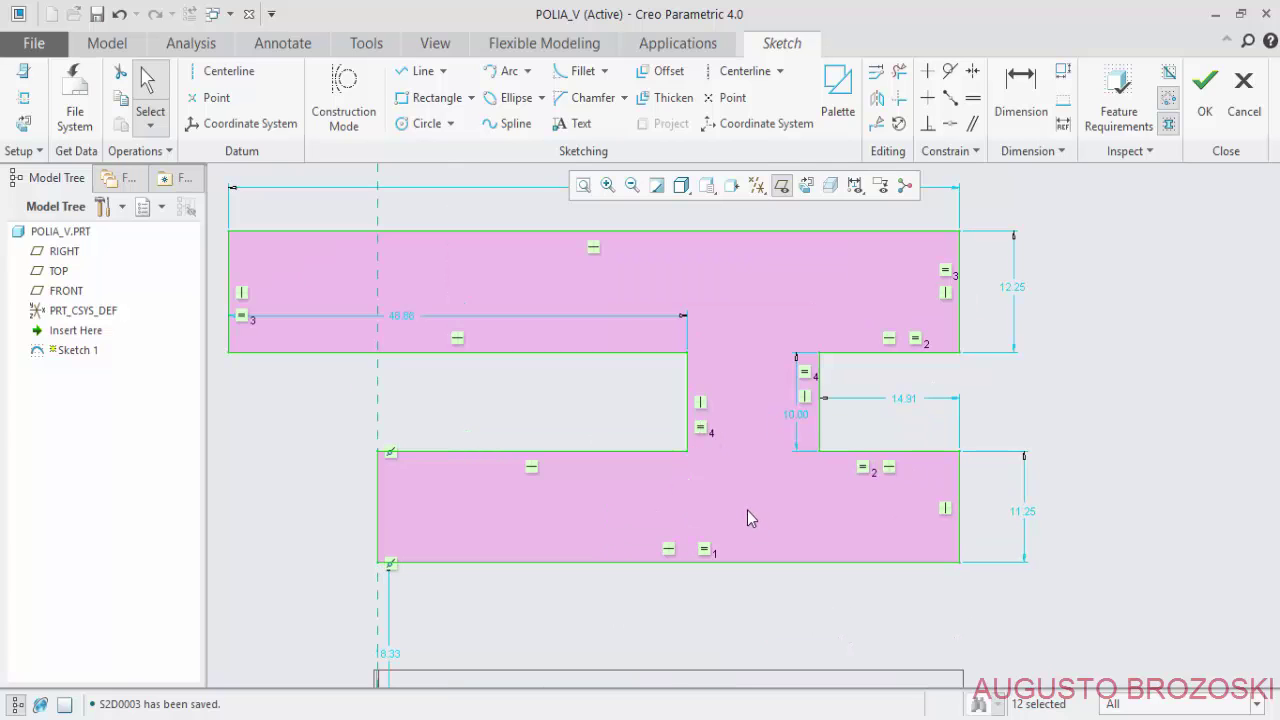
{"action": "scroll", "coordinate": [747, 517], "scroll_direction": "down", "scroll_amount": 1}
{"action": "scroll", "coordinate": [747, 517], "scroll_direction": "down", "scroll_amount": 1}
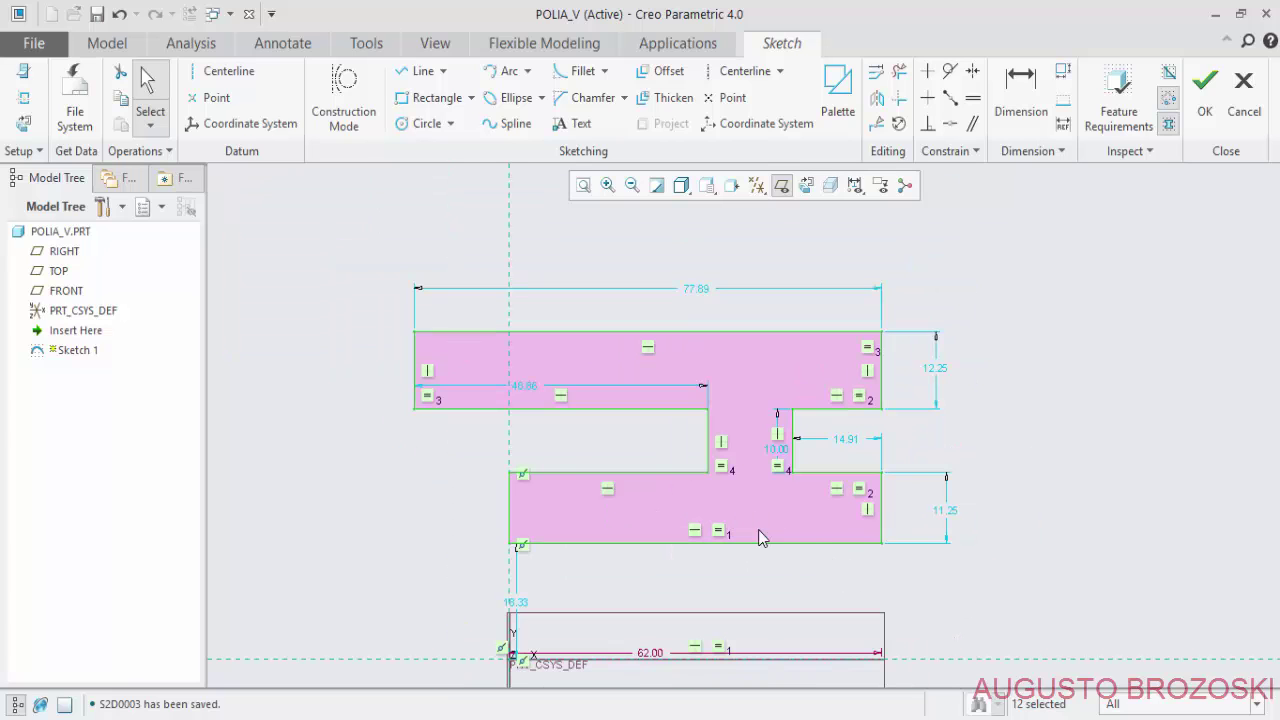
{"action": "middle_click_drag", "start_coordinate": [747, 510], "coordinate": [726, 428], "text": "shift"}
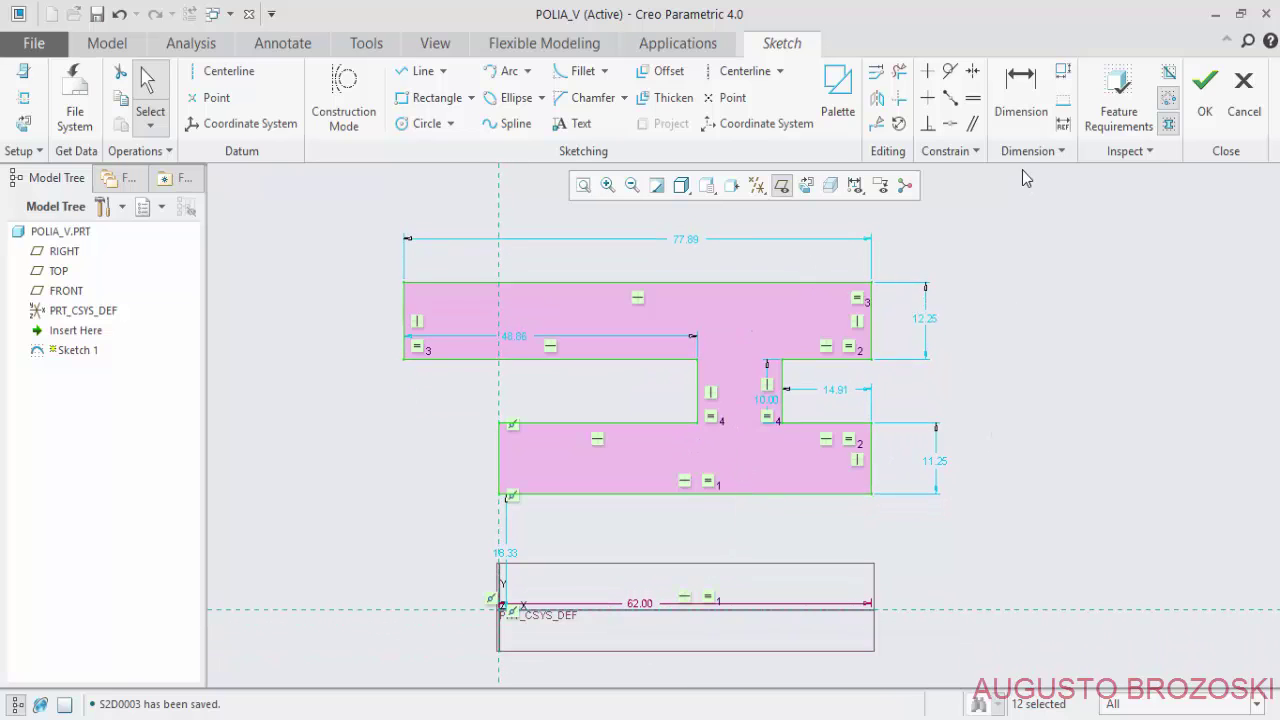
Dimension the hub's bottom and top edges at 23 and 38 above the axis.
{"action": "left_click", "coordinate": [1020, 100]}
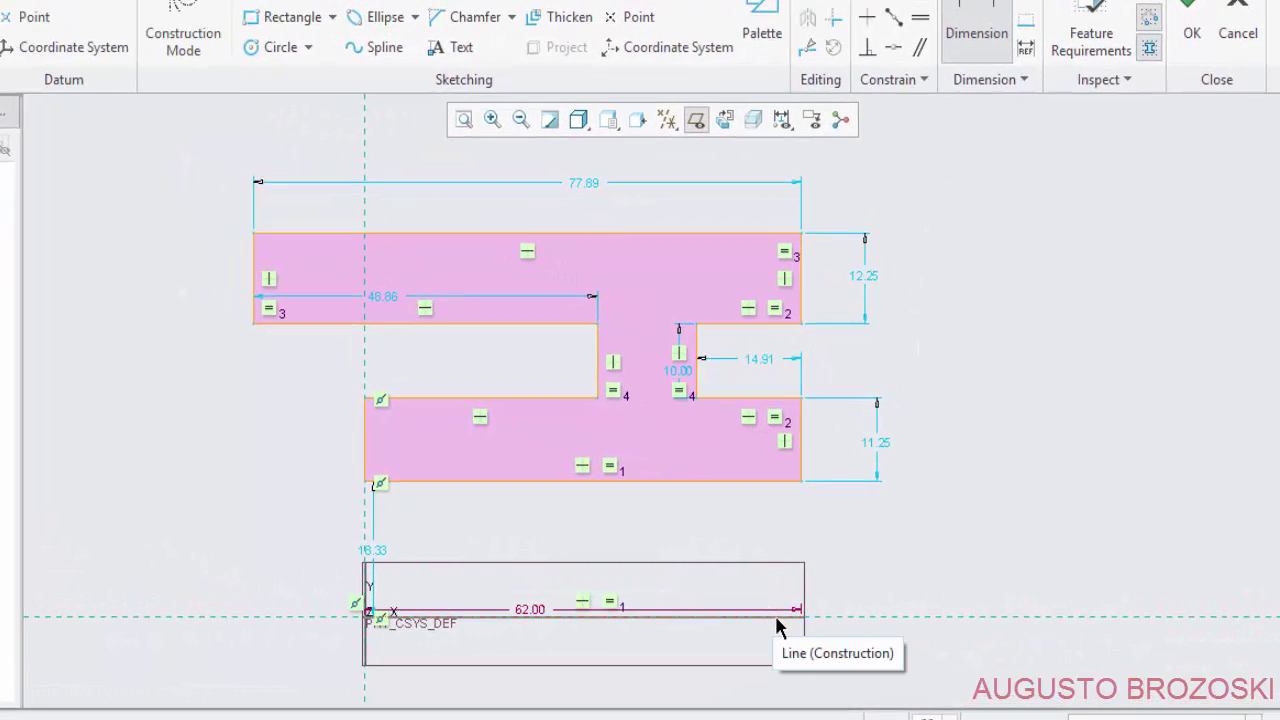
{"action": "left_click", "coordinate": [770, 491]}
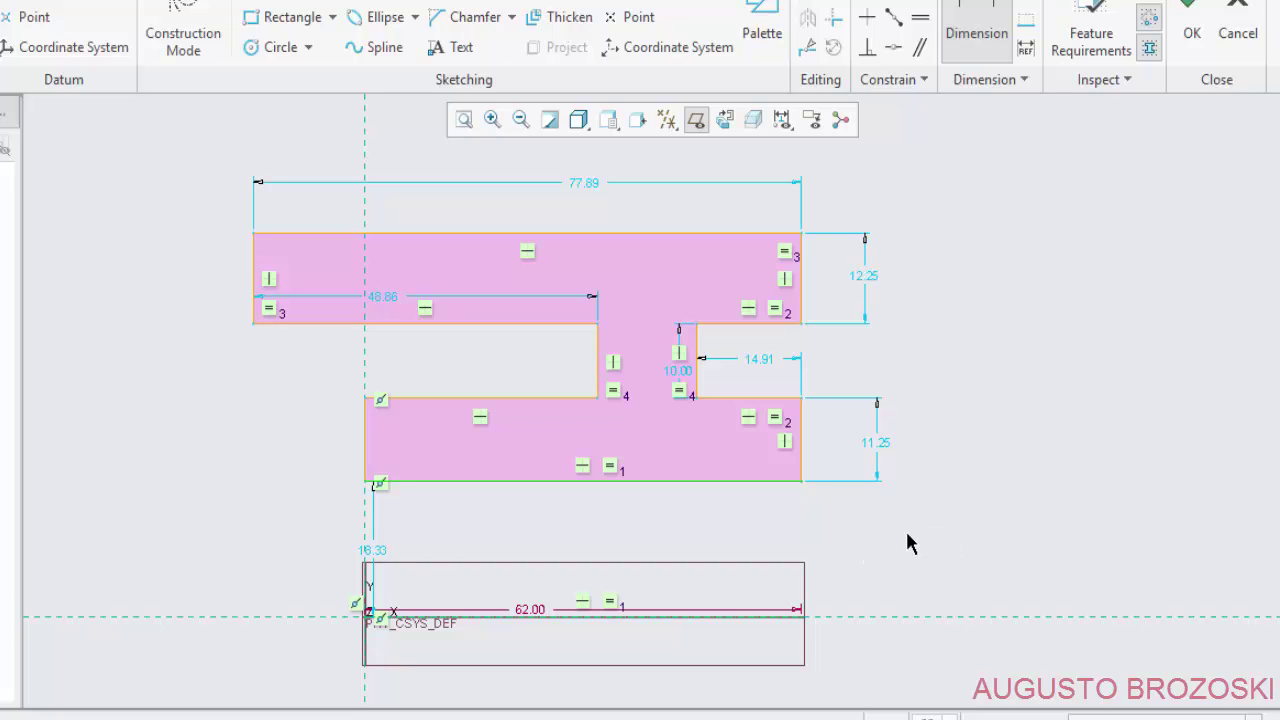
{"action": "middle_click", "coordinate": [873, 545]}
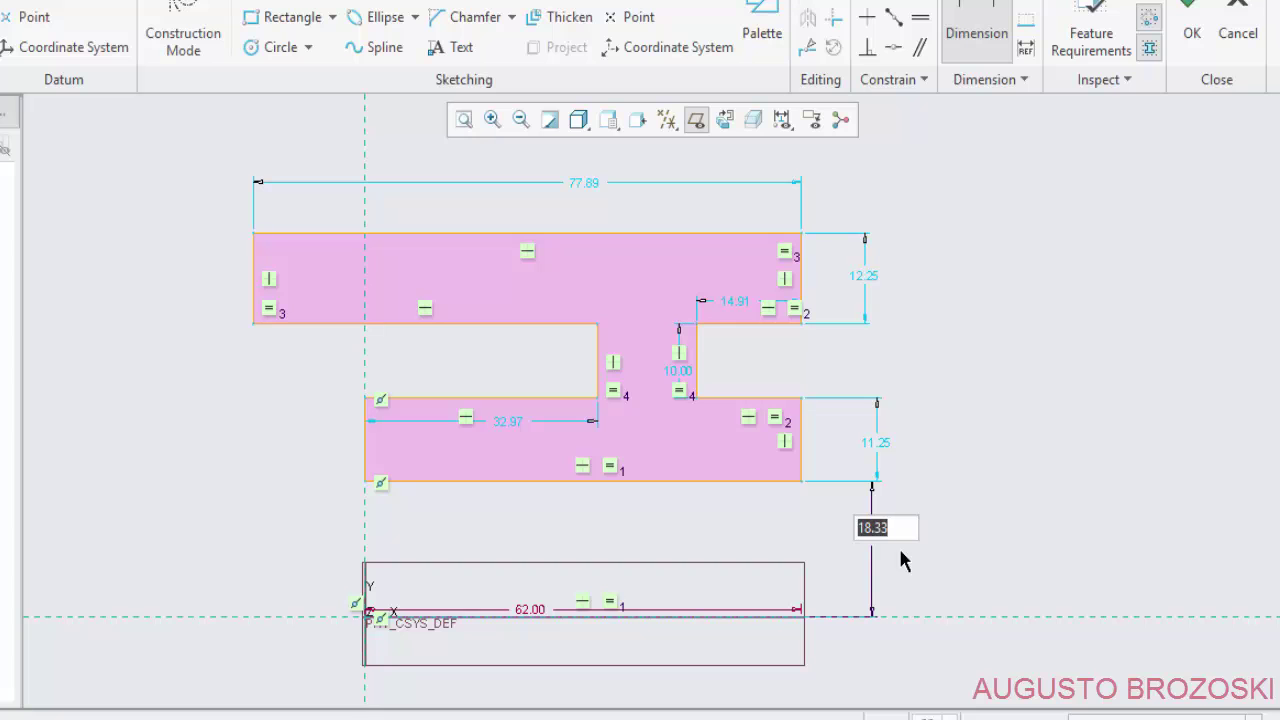
{"action": "type", "text": "23"}
{"action": "key", "text": "Return"}
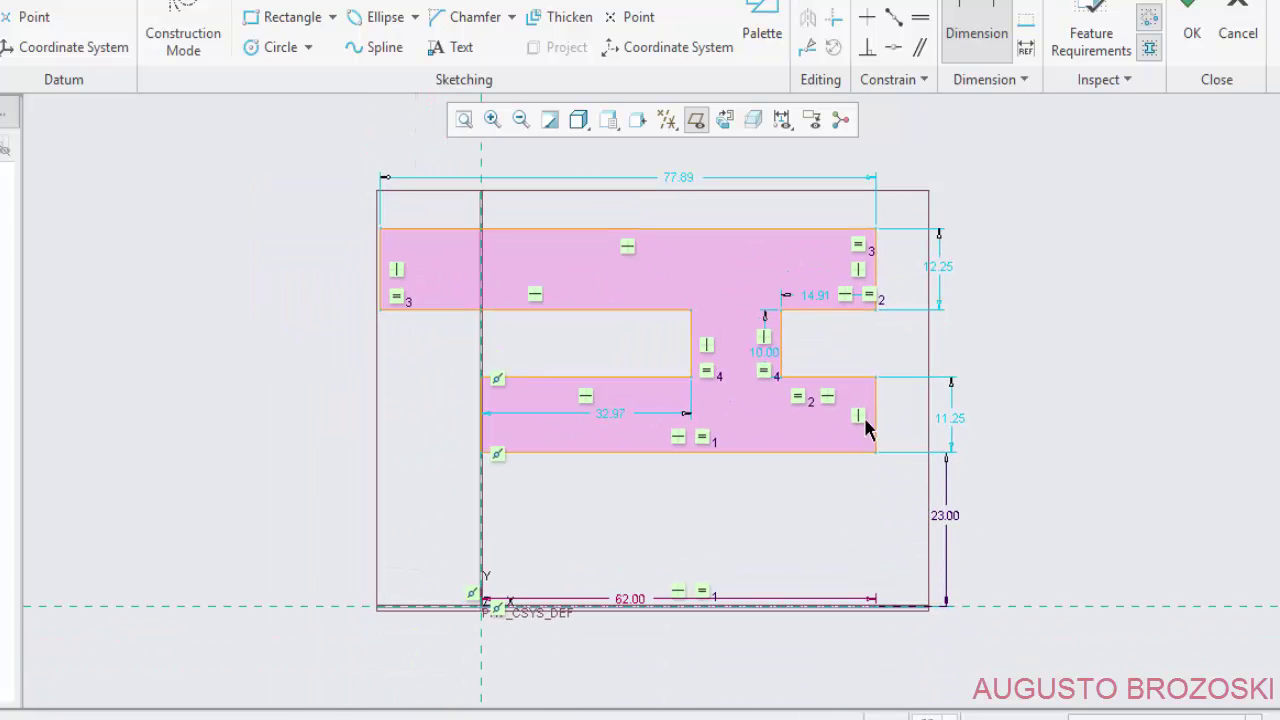
{"action": "left_click", "coordinate": [855, 377]}
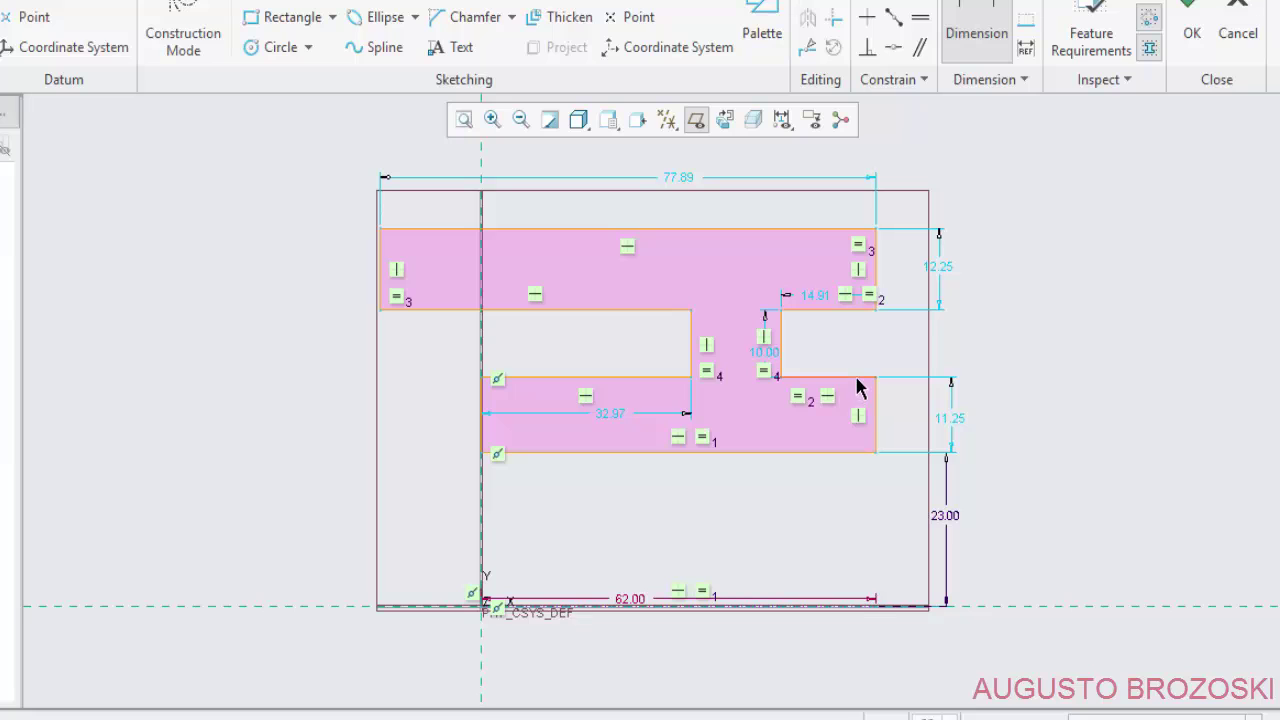
{"action": "left_click", "coordinate": [860, 604]}
{"action": "middle_click", "coordinate": [1012, 503]}
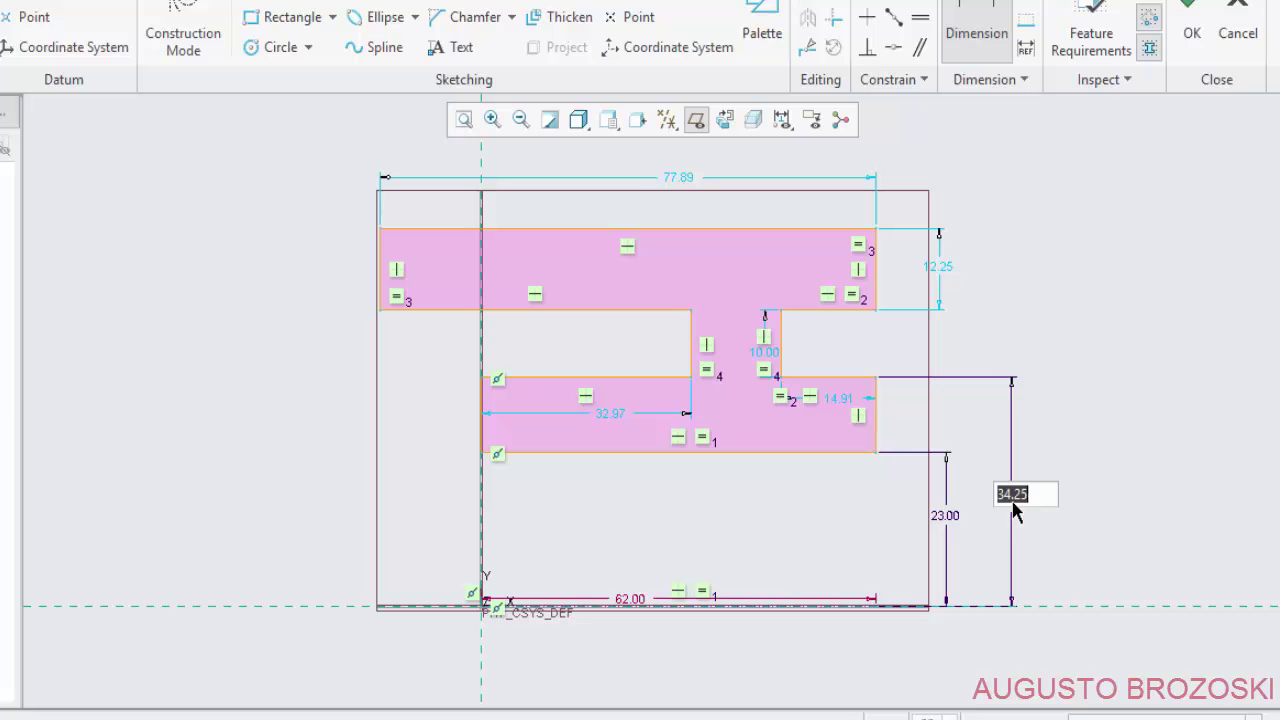
{"action": "type", "text": "38"}
{"action": "key", "text": "Return"}
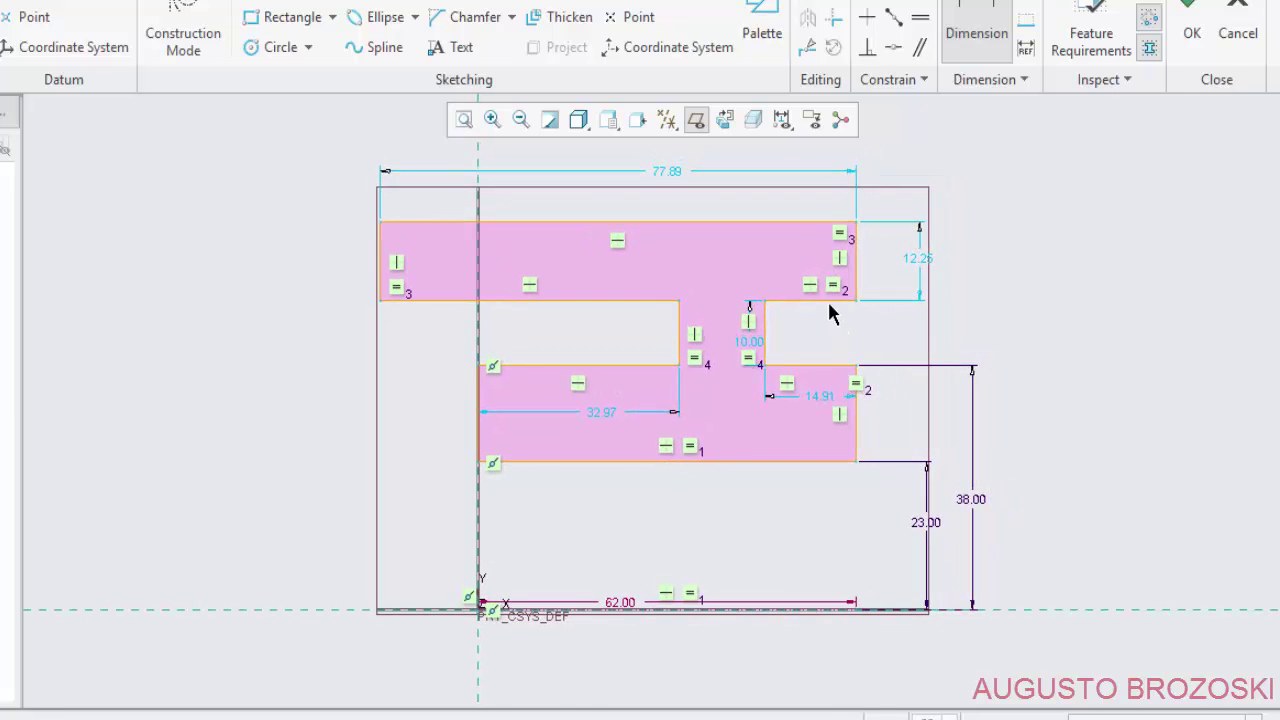
Dimension the rim's underside at 71 and its top at 94 above the axis.
{"action": "left_click", "coordinate": [829, 303]}
{"action": "middle_click", "coordinate": [1020, 443]}
{"action": "type", "text": "71"}
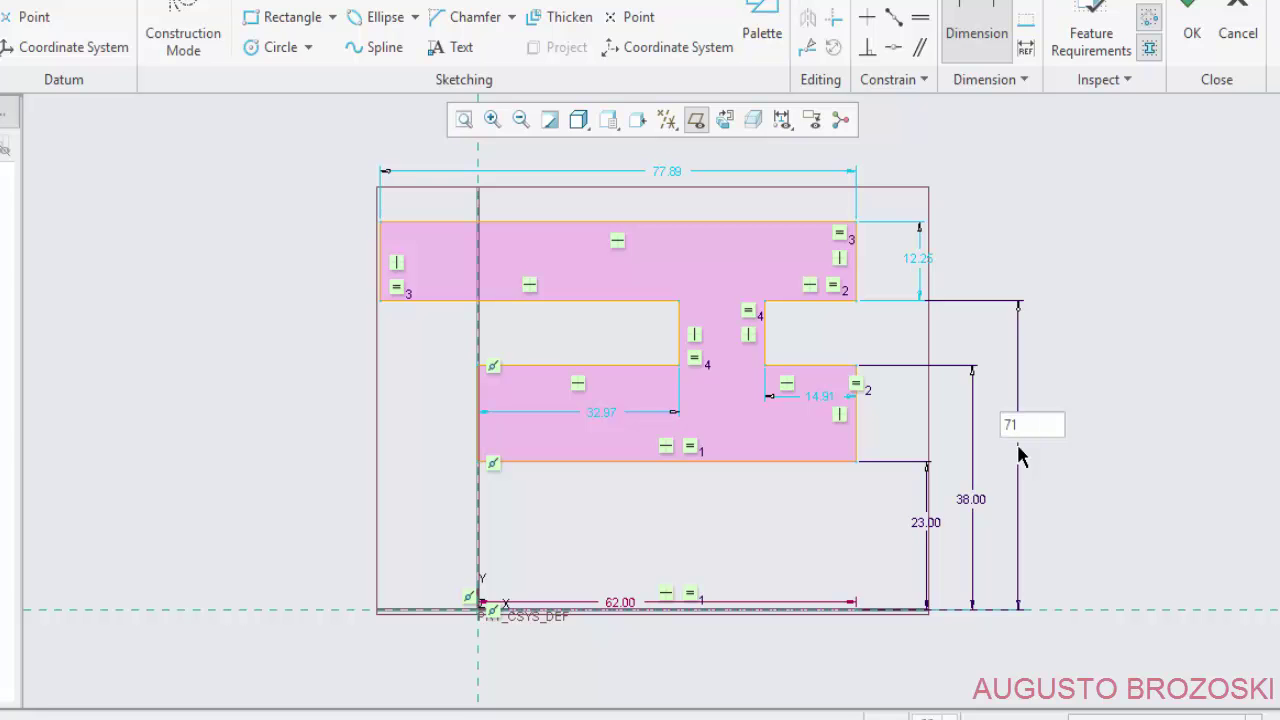
{"action": "key", "text": "Return"}
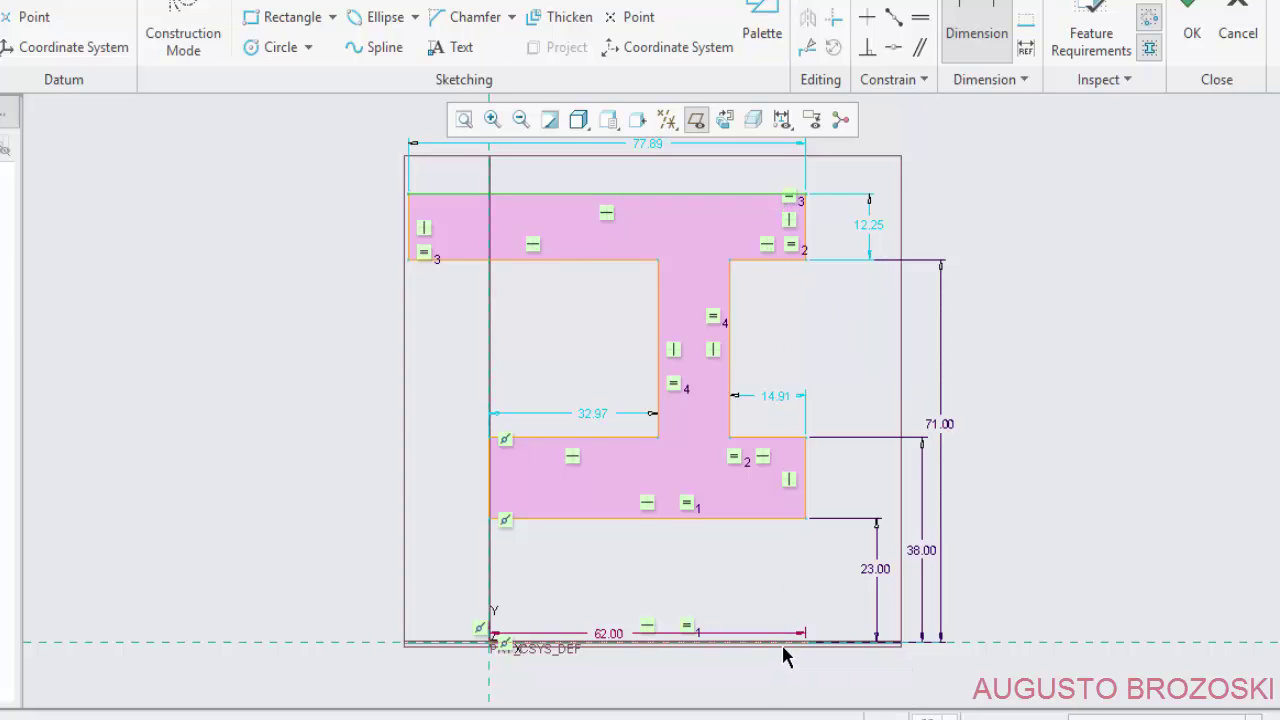
{"action": "middle_click", "coordinate": [995, 437]}
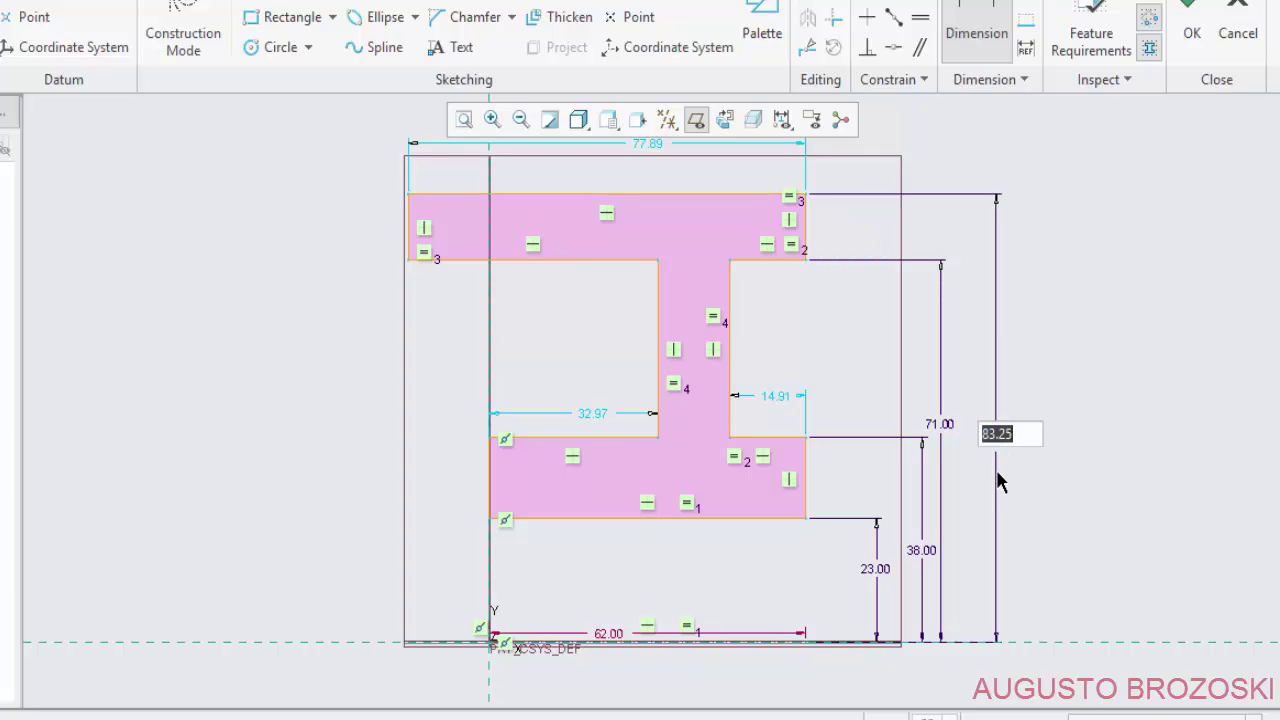
{"action": "type", "text": "94"}
{"action": "key", "text": "Return"}
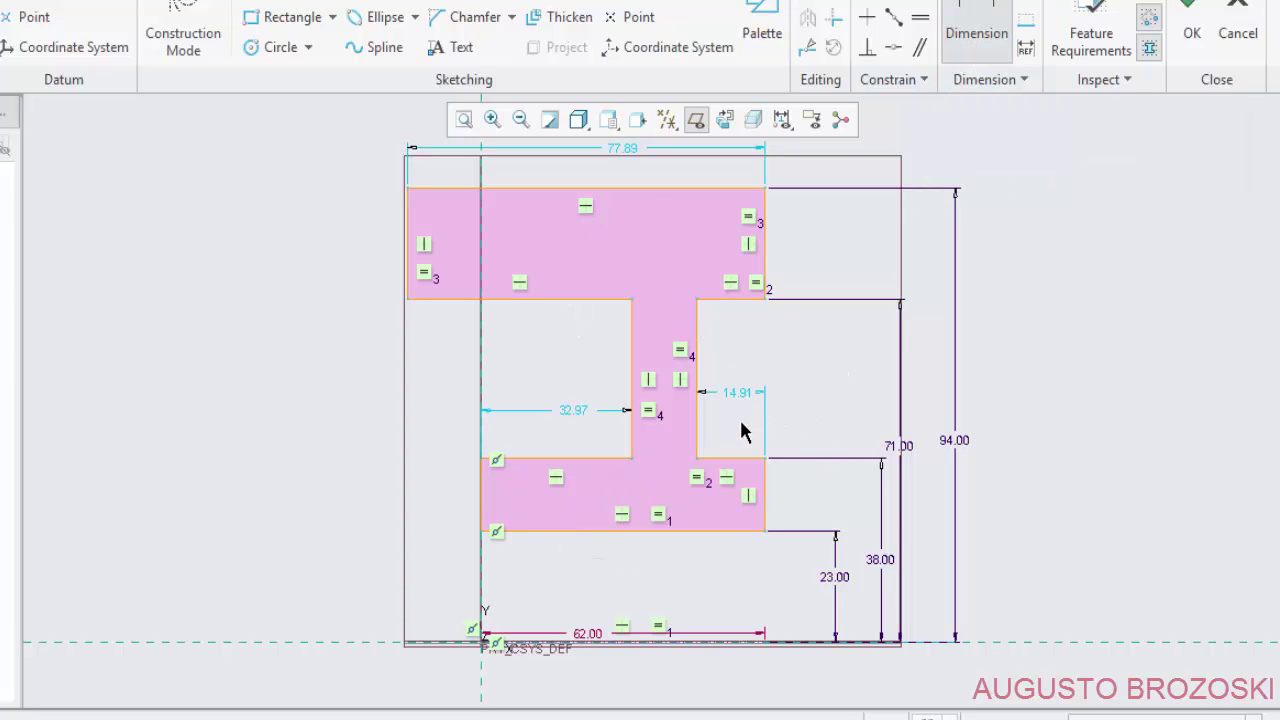
Set the web width to 17.
{"action": "left_click", "coordinate": [697, 367]}
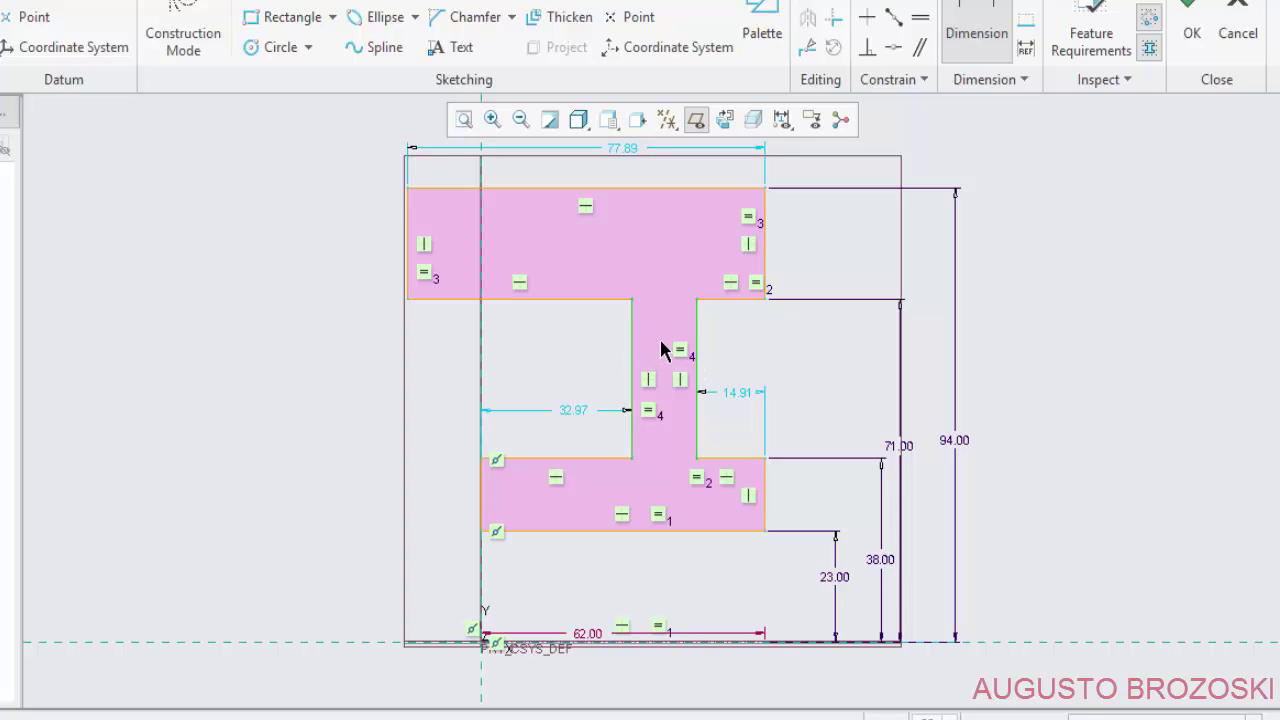
{"action": "middle_click", "coordinate": [660, 342]}
{"action": "type", "text": "1"}
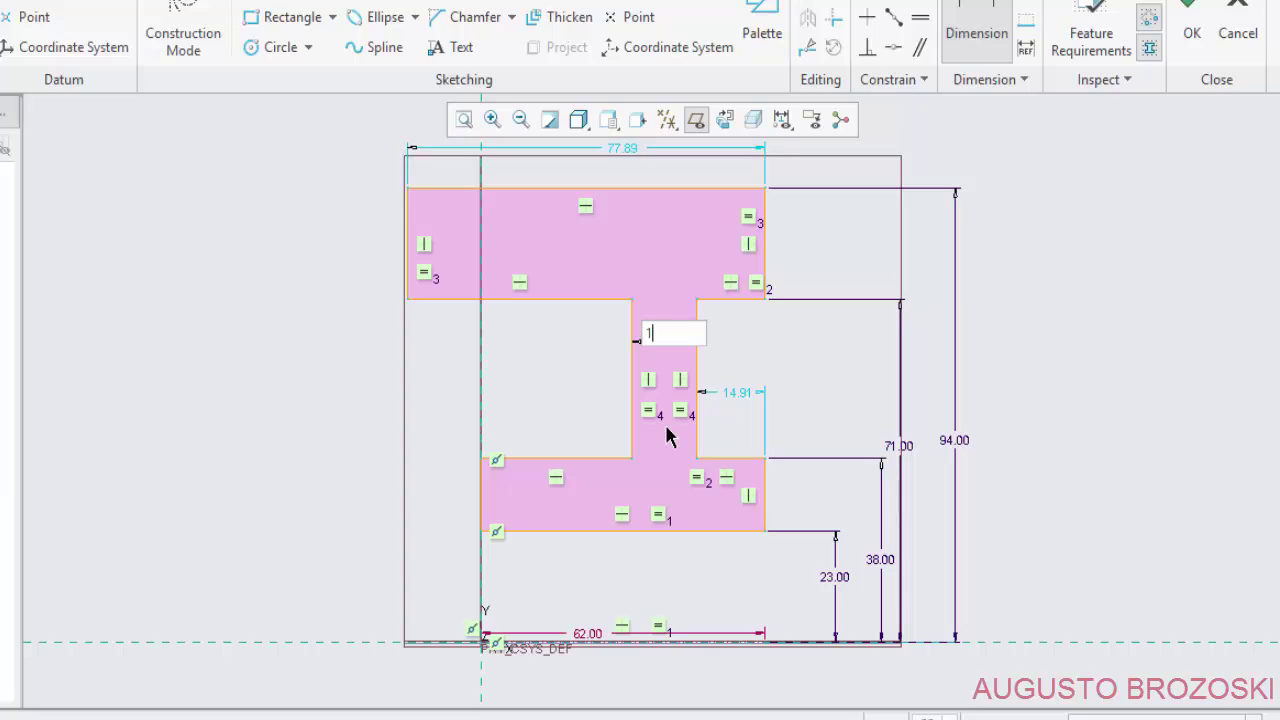
{"action": "type", "text": "7"}
{"action": "left_click", "coordinate": [665, 424]}
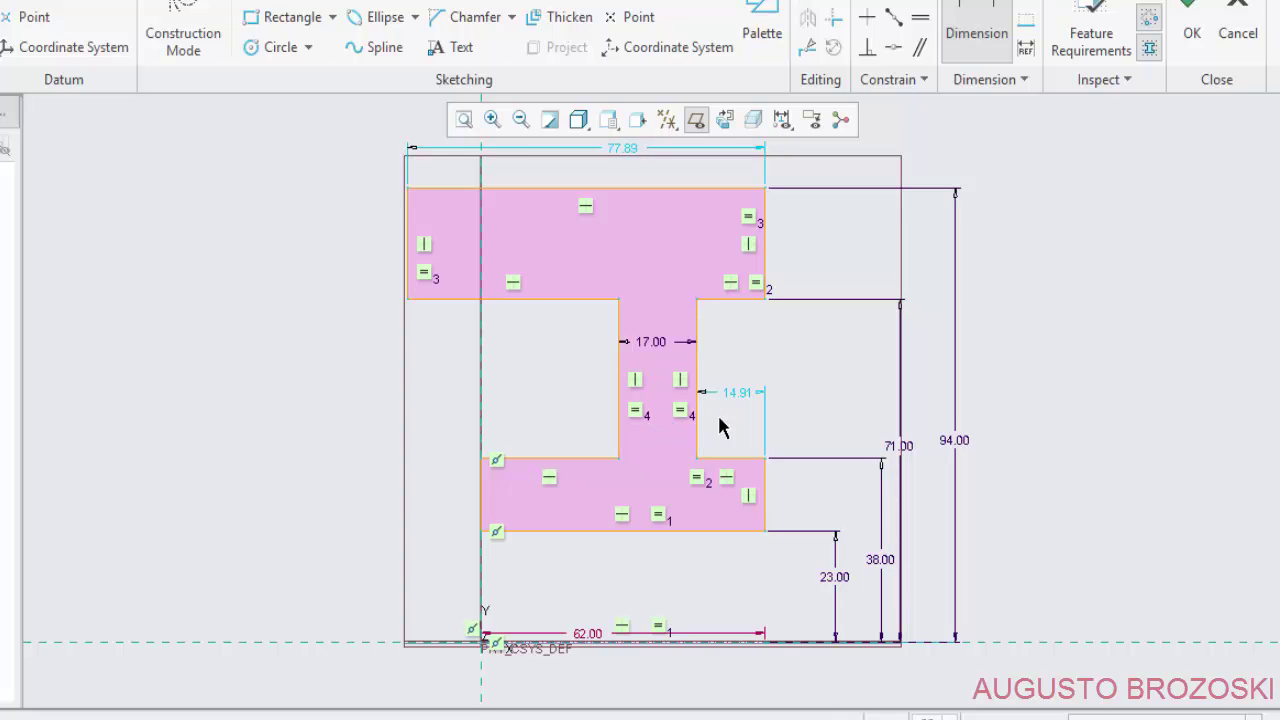
Place the web 22 from the outer right edge and set the top flange width to 82.
{"action": "left_click", "coordinate": [697, 370]}
{"action": "left_click", "coordinate": [766, 486]}
{"action": "middle_click", "coordinate": [736, 370]}
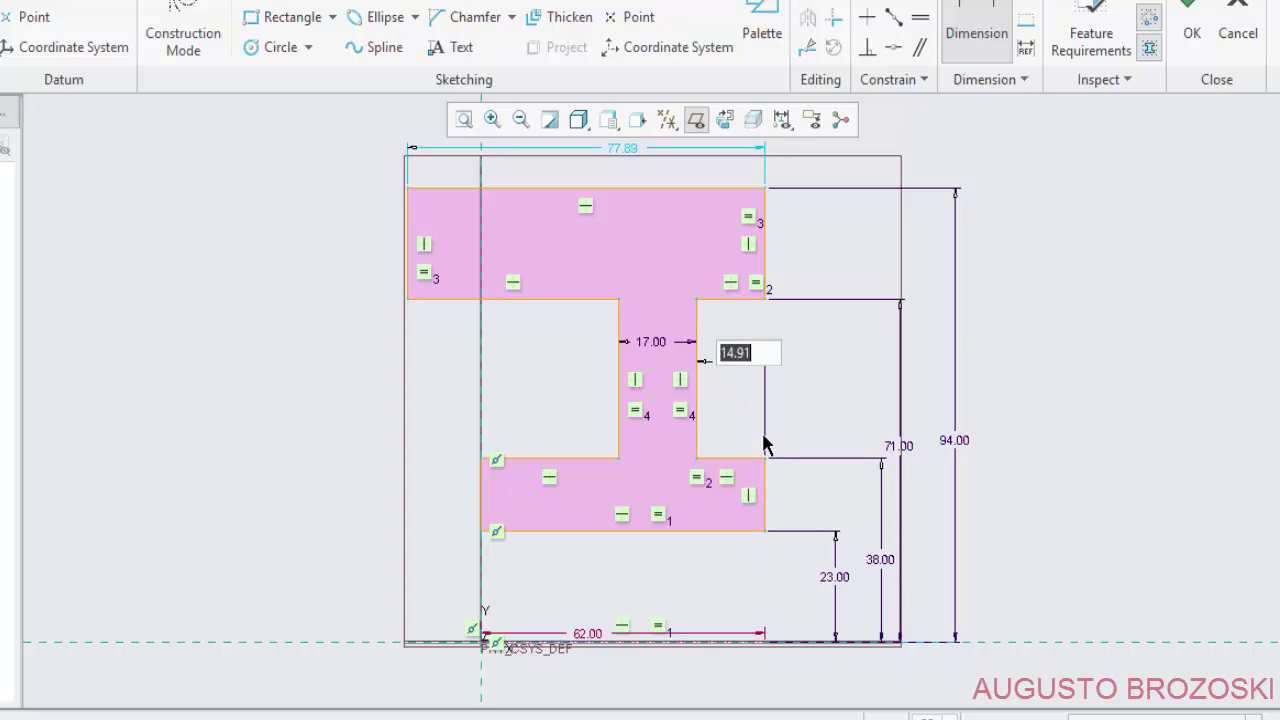
{"action": "type", "text": "22"}
{"action": "key", "text": "Return"}
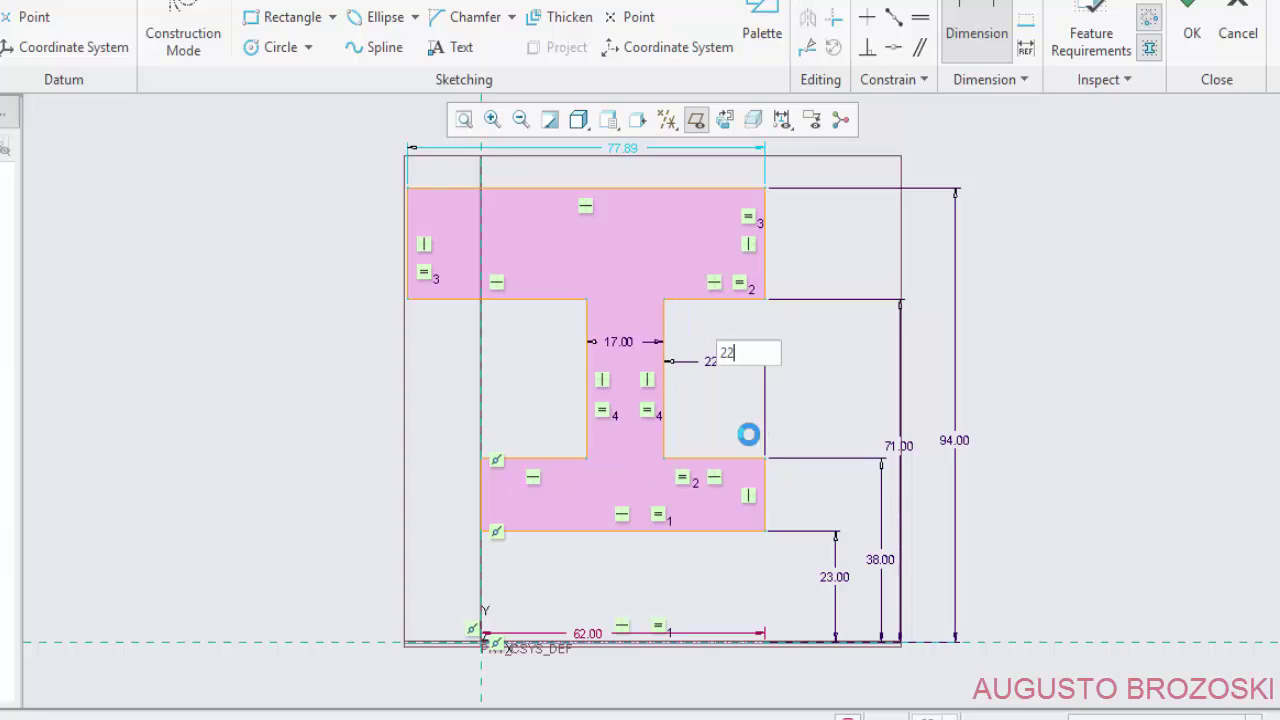
{"action": "middle_click", "coordinate": [558, 167]}
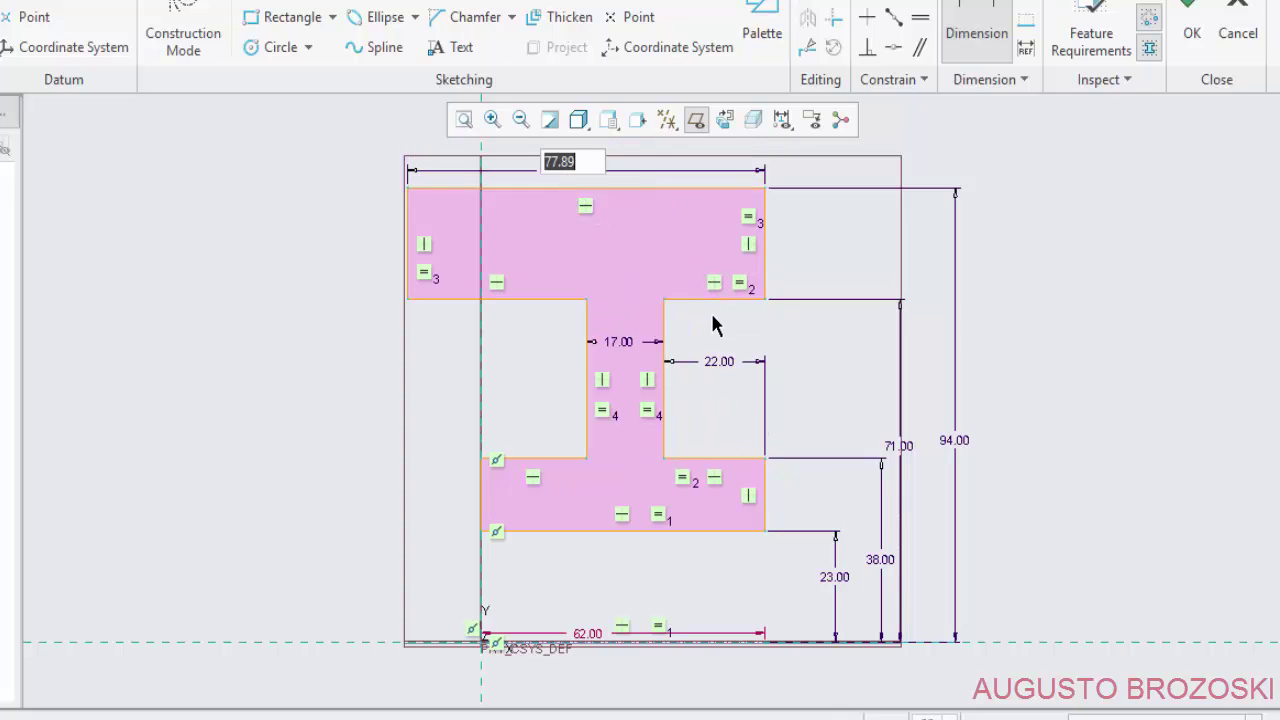
{"action": "type", "text": "82"}
{"action": "key", "text": "Return"}
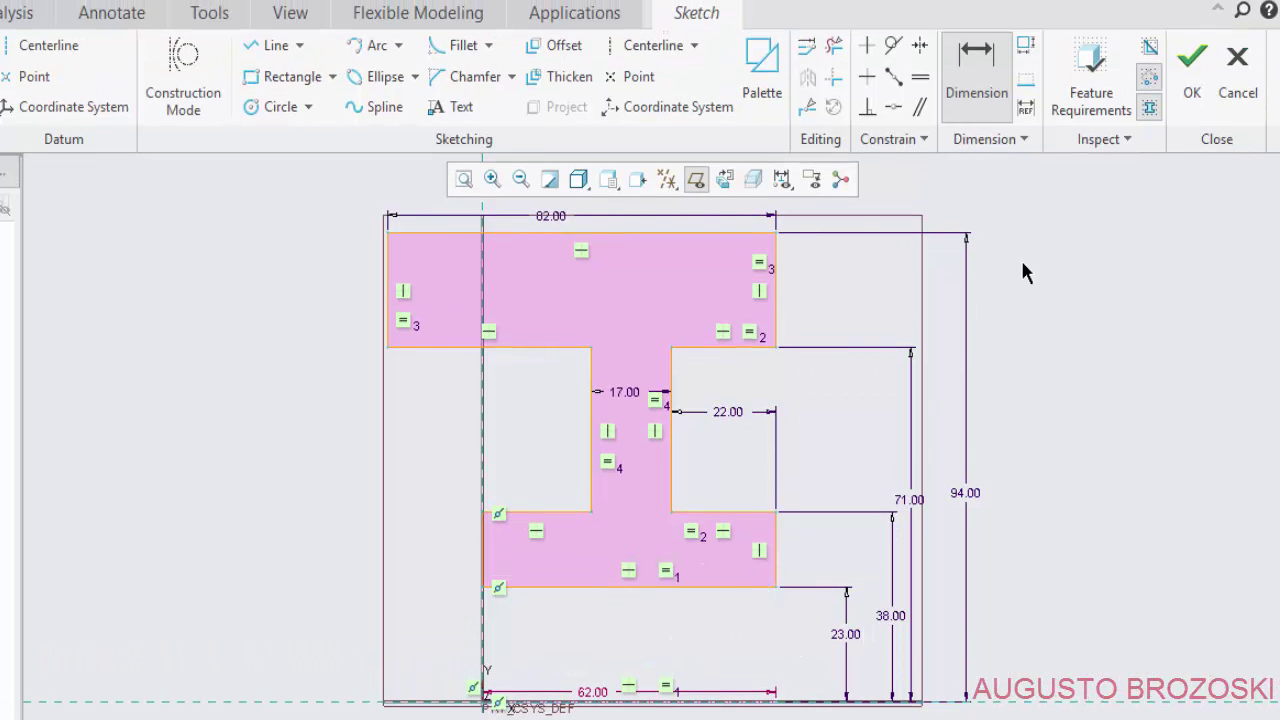
Accept the profile sketch, switch to the standard orientation and hide the datum planes.
{"action": "left_click", "coordinate": [1191, 68]}
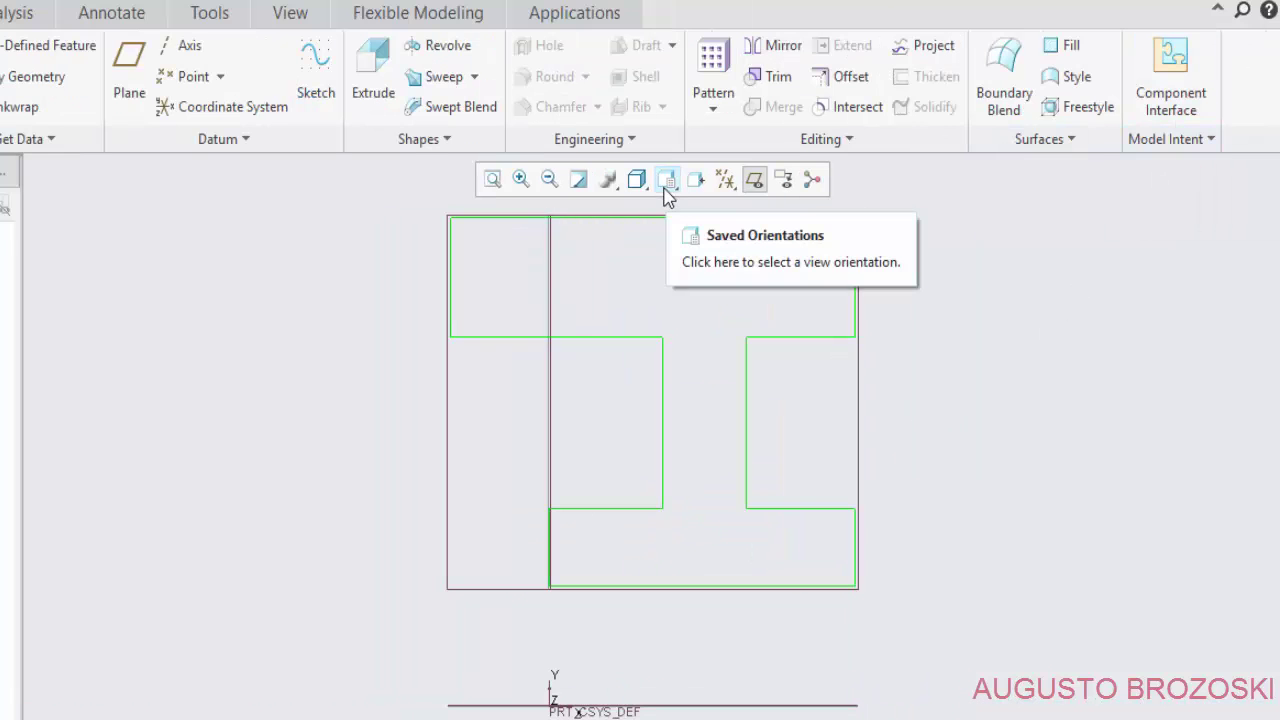
{"action": "left_click", "coordinate": [667, 184]}
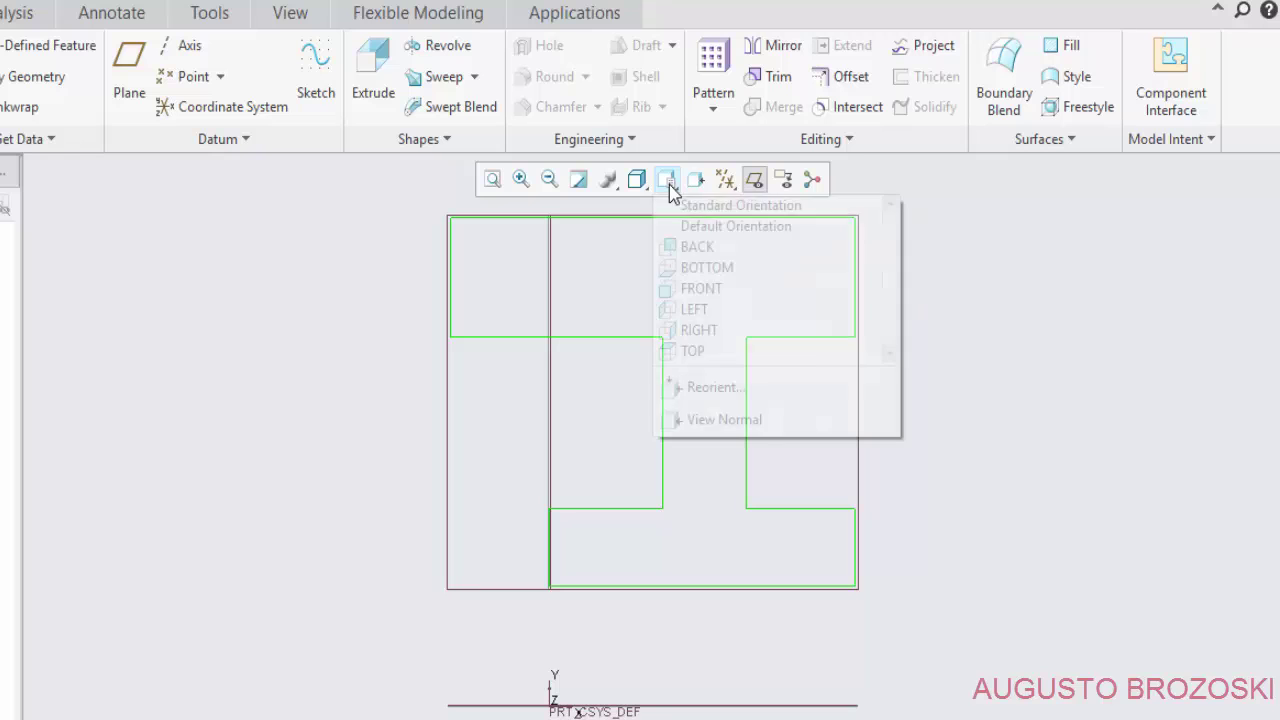
{"action": "left_click", "coordinate": [703, 207]}
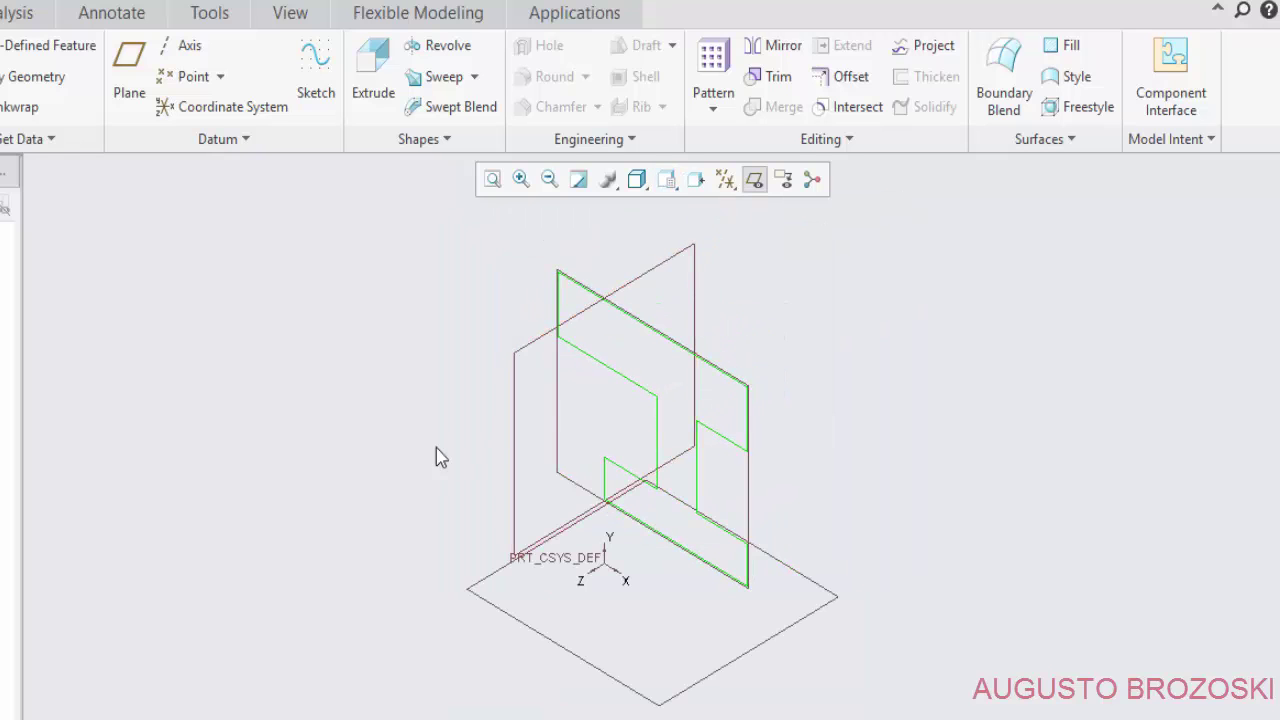
{"action": "left_click", "coordinate": [755, 181]}
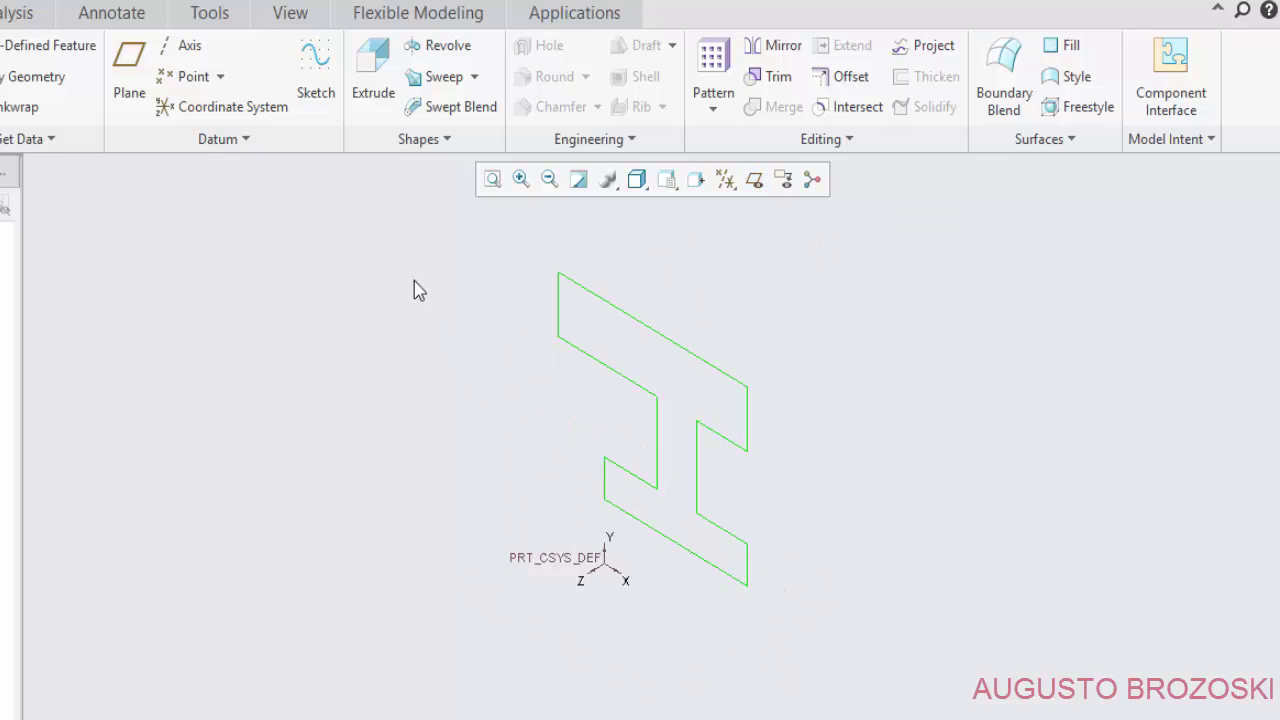
Revolve the sketch 360° about the coordinate system's X axis into a solid pulley body.
{"action": "left_click", "coordinate": [656, 40]}
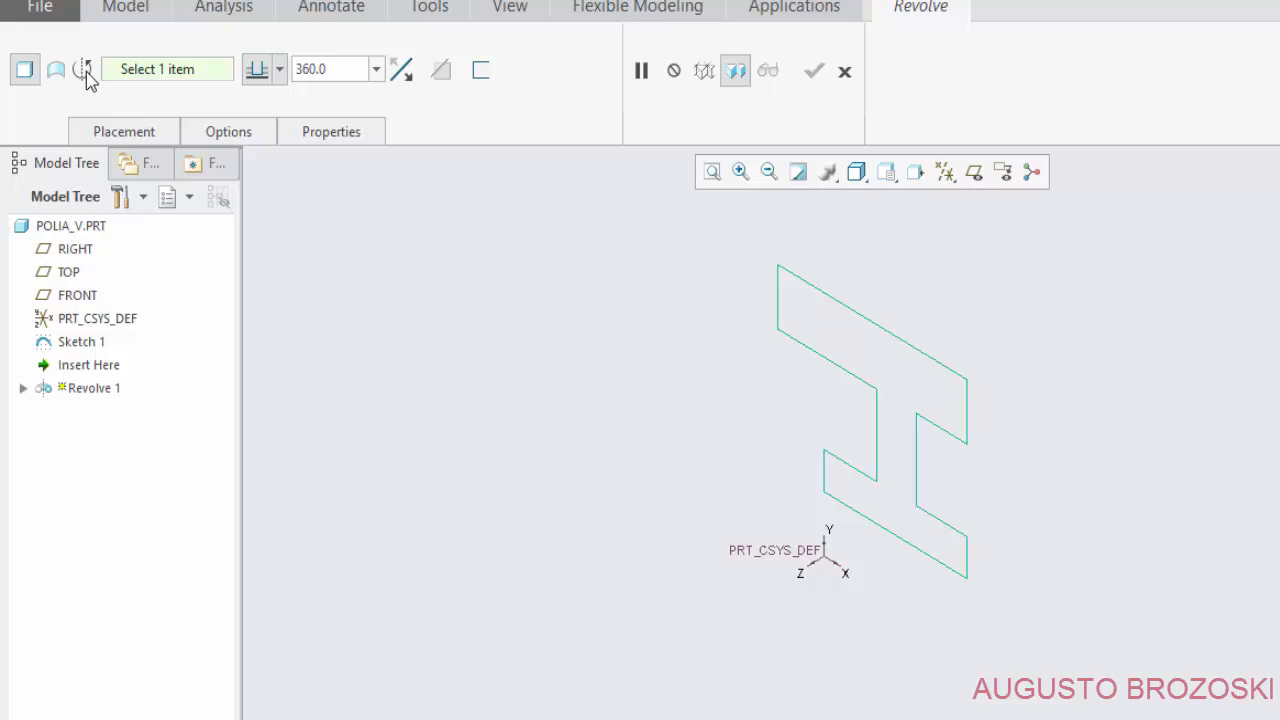
{"action": "left_click", "coordinate": [838, 572]}
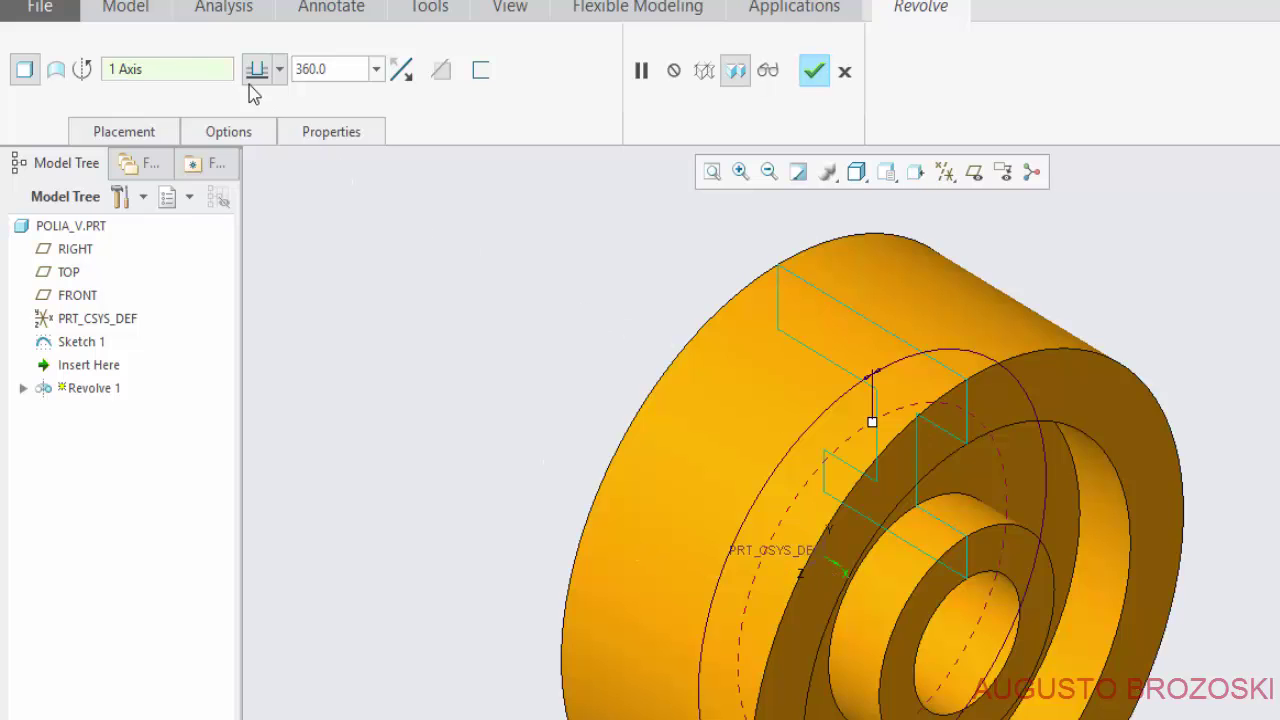
{"action": "left_click", "coordinate": [814, 72]}
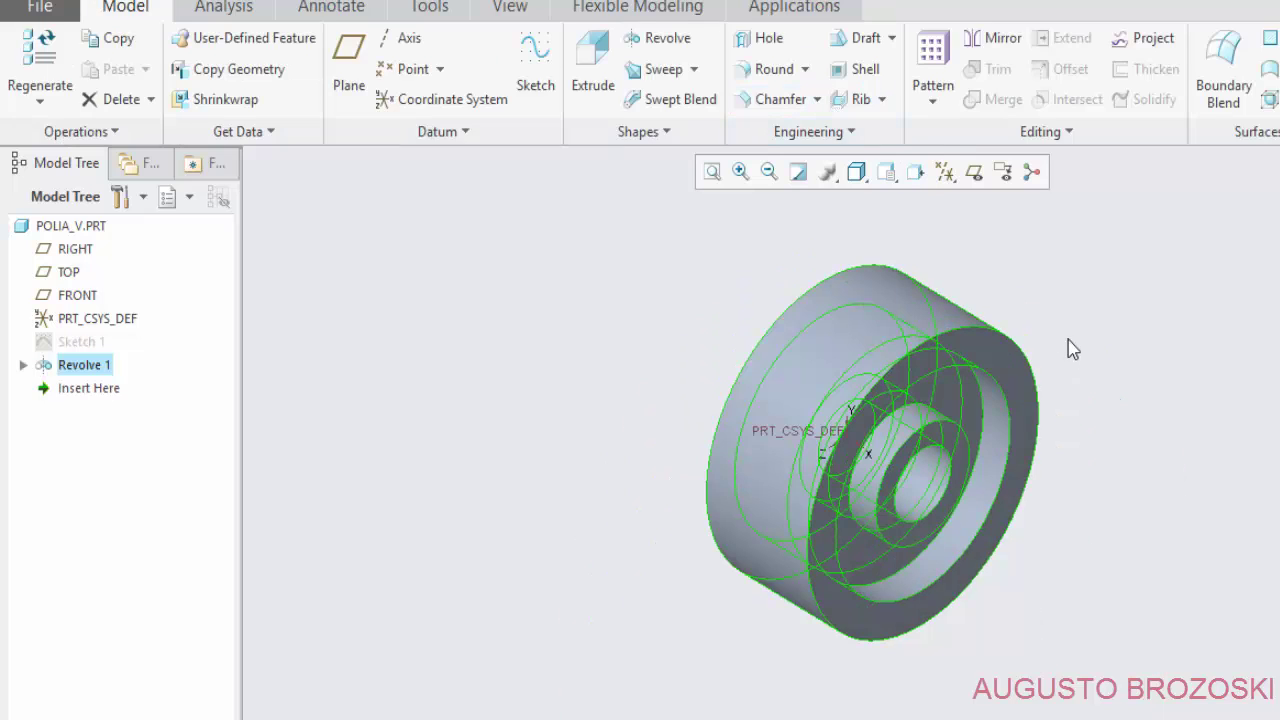
Save the POLIA_V part.
{"action": "left_click", "coordinate": [743, 190]}
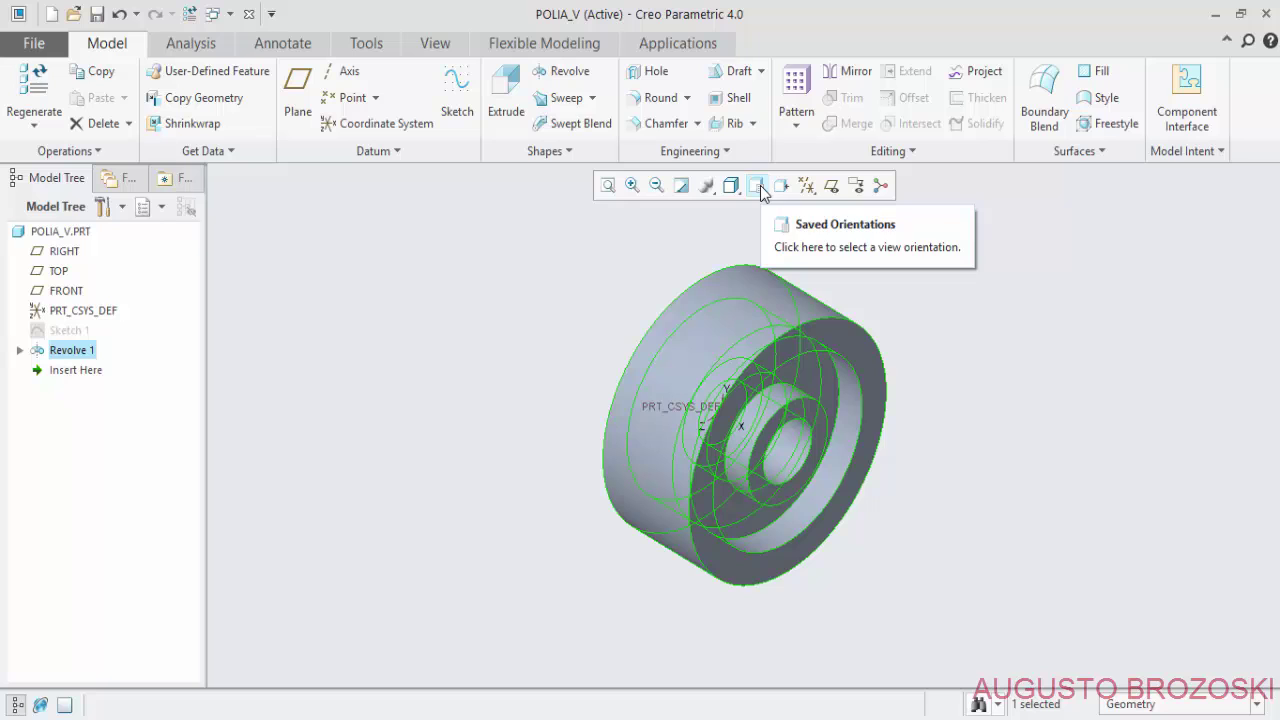
{"action": "left_click", "coordinate": [760, 186]}
{"action": "left_click", "coordinate": [777, 221]}
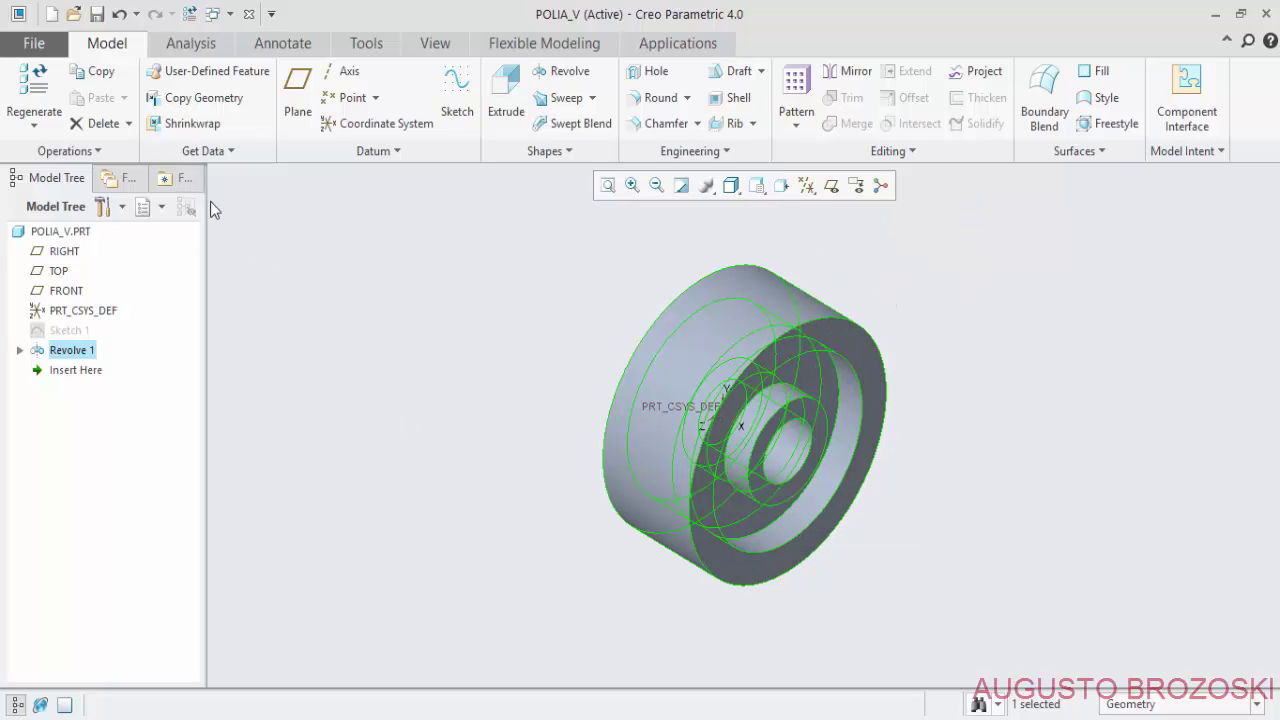
{"action": "left_click", "coordinate": [97, 14]}
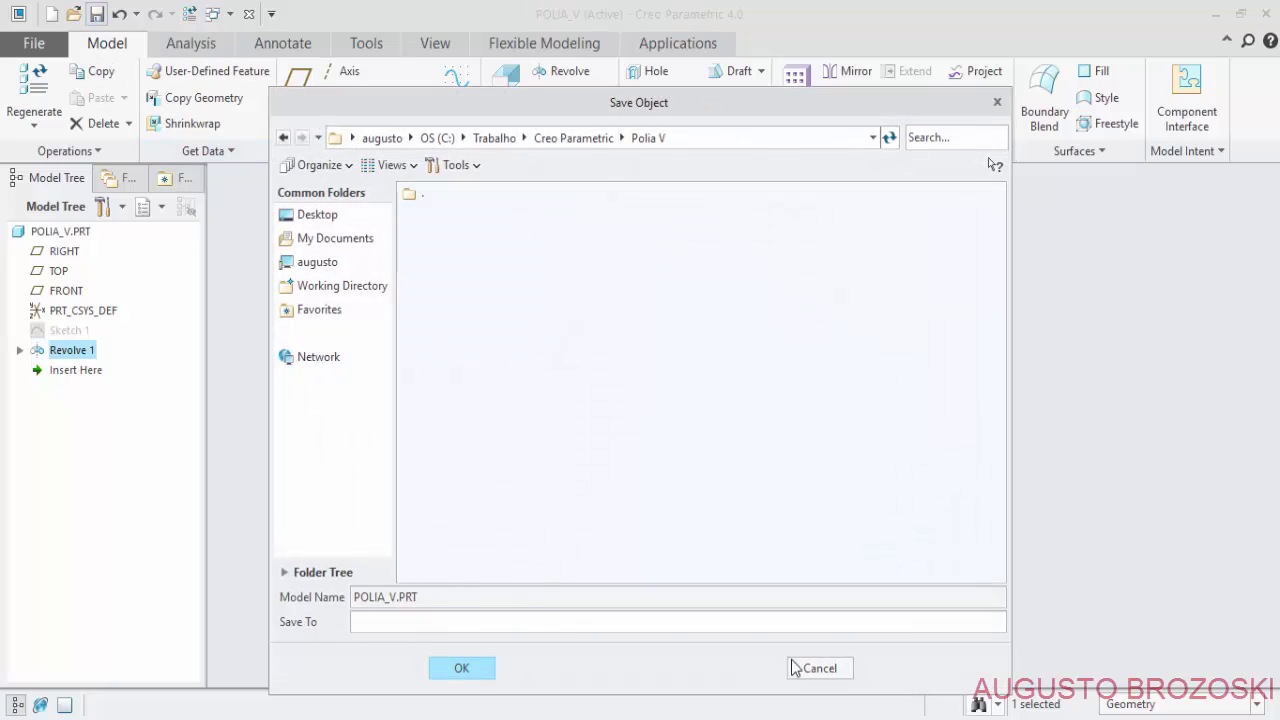
{"action": "left_click", "coordinate": [478, 668]}
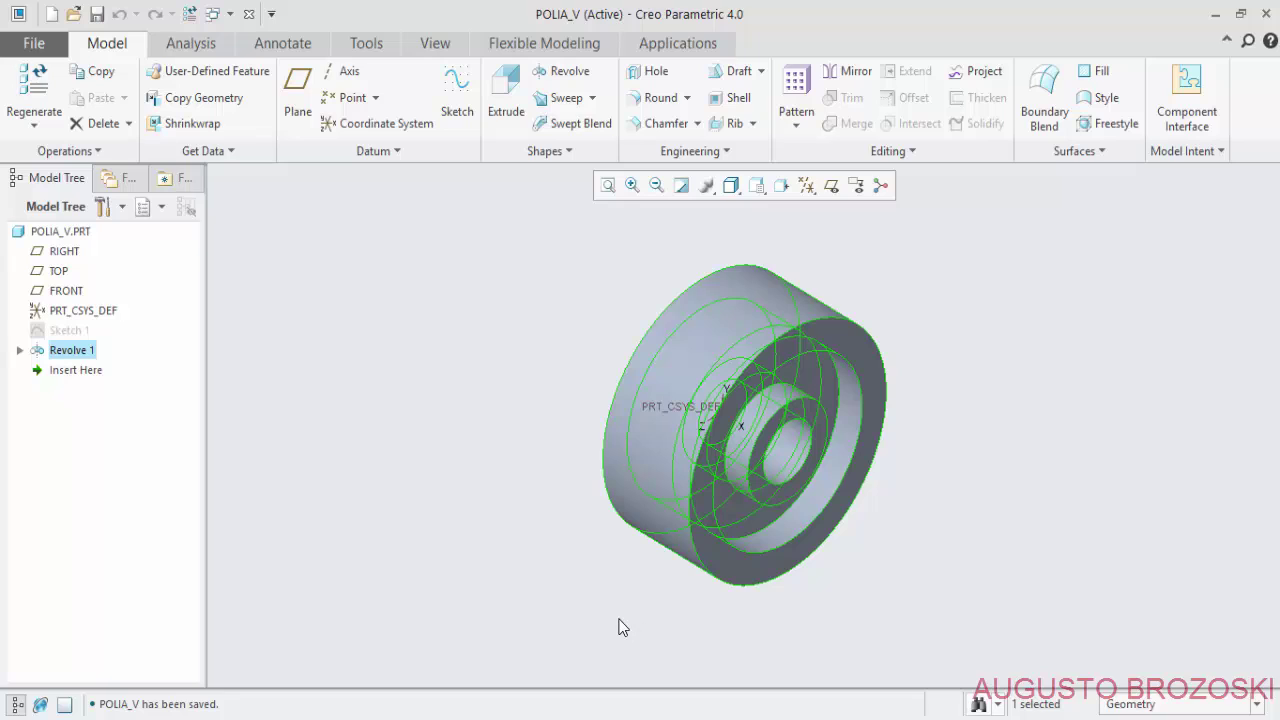
Display the datum planes again, zoom in and select the FRONT plane.
{"action": "key", "text": "ctrl+alt+p"}
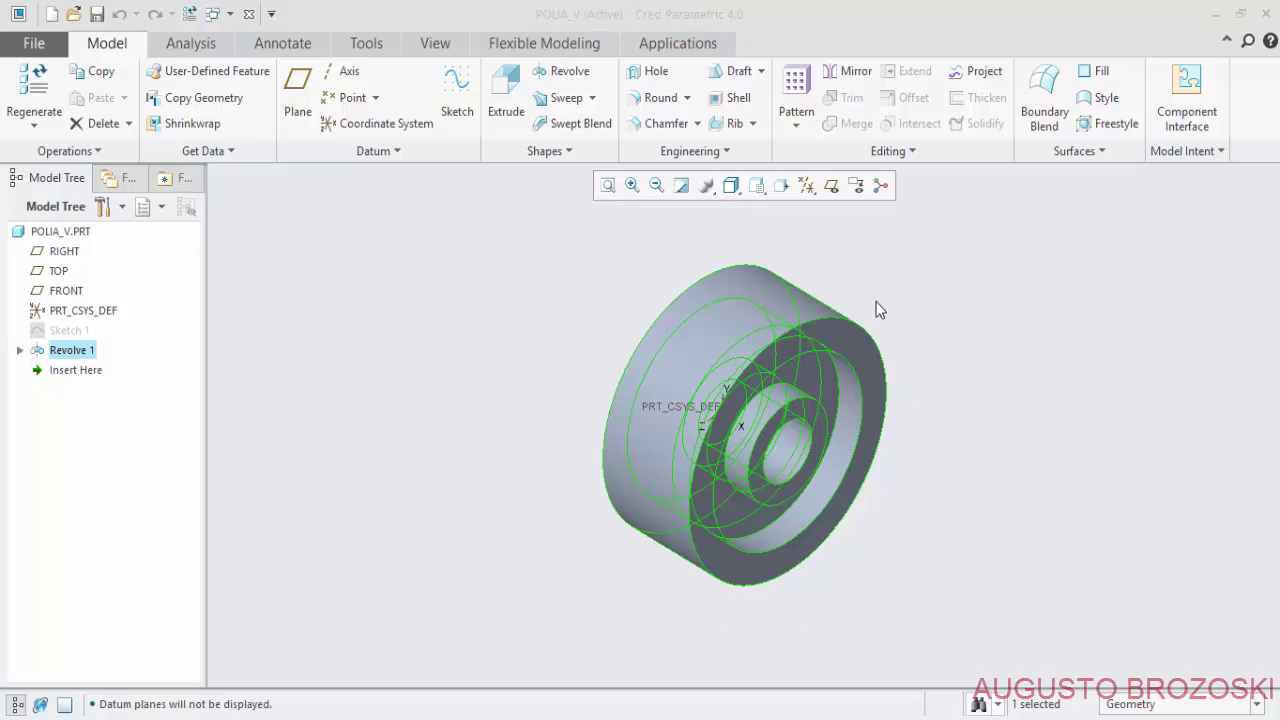
{"action": "left_click", "coordinate": [832, 186]}
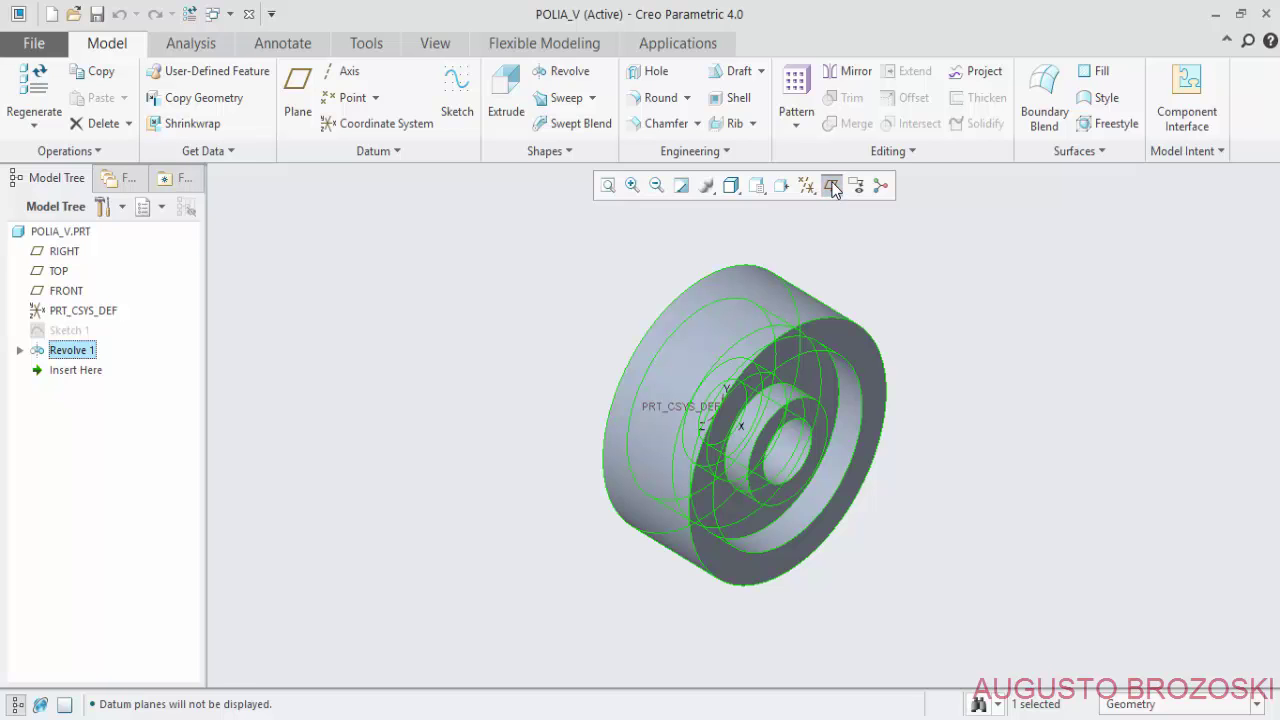
{"action": "scroll", "coordinate": [700, 255], "scroll_direction": "down", "scroll_amount": 2}
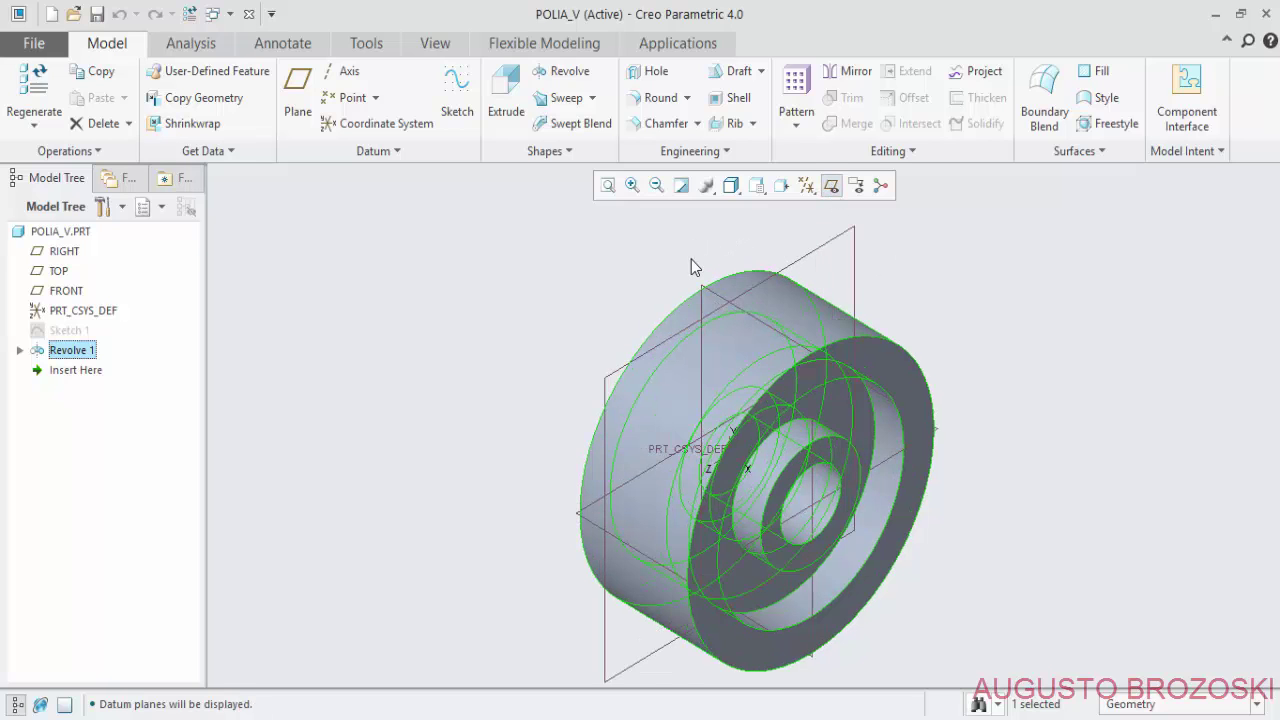
{"action": "scroll", "coordinate": [691, 262], "scroll_direction": "down", "scroll_amount": 4}
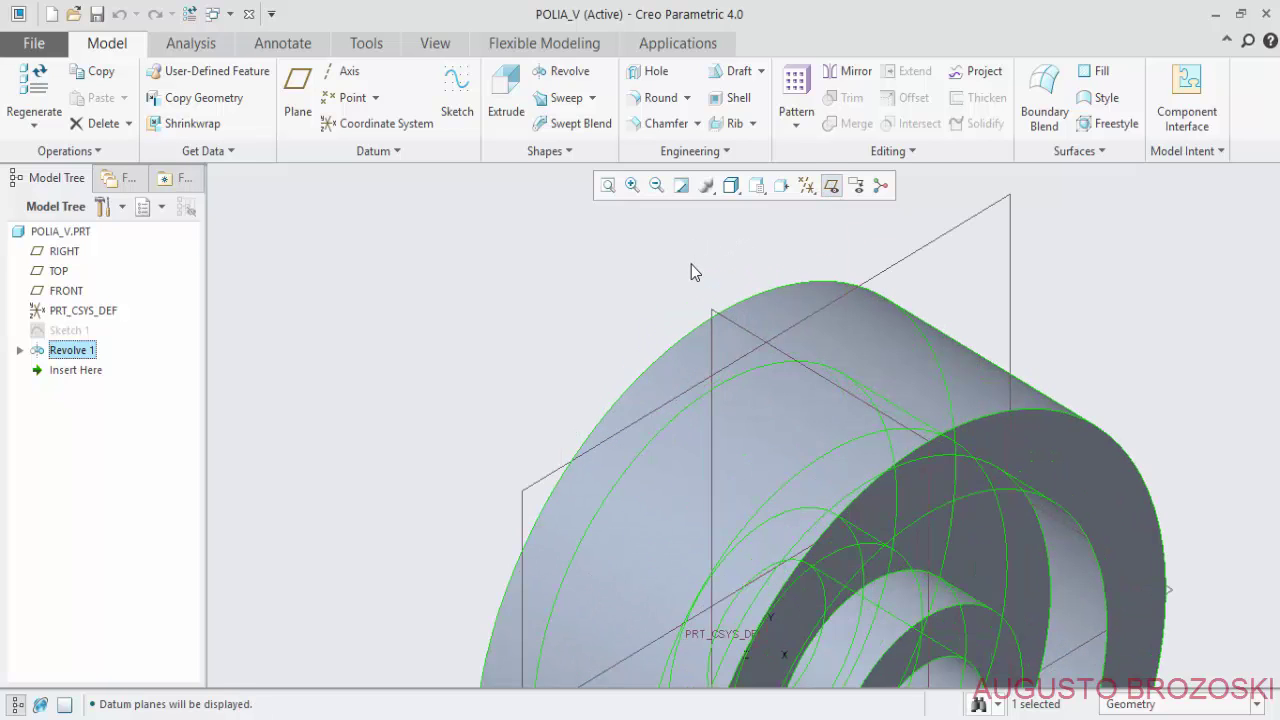
{"action": "left_click", "coordinate": [717, 310]}
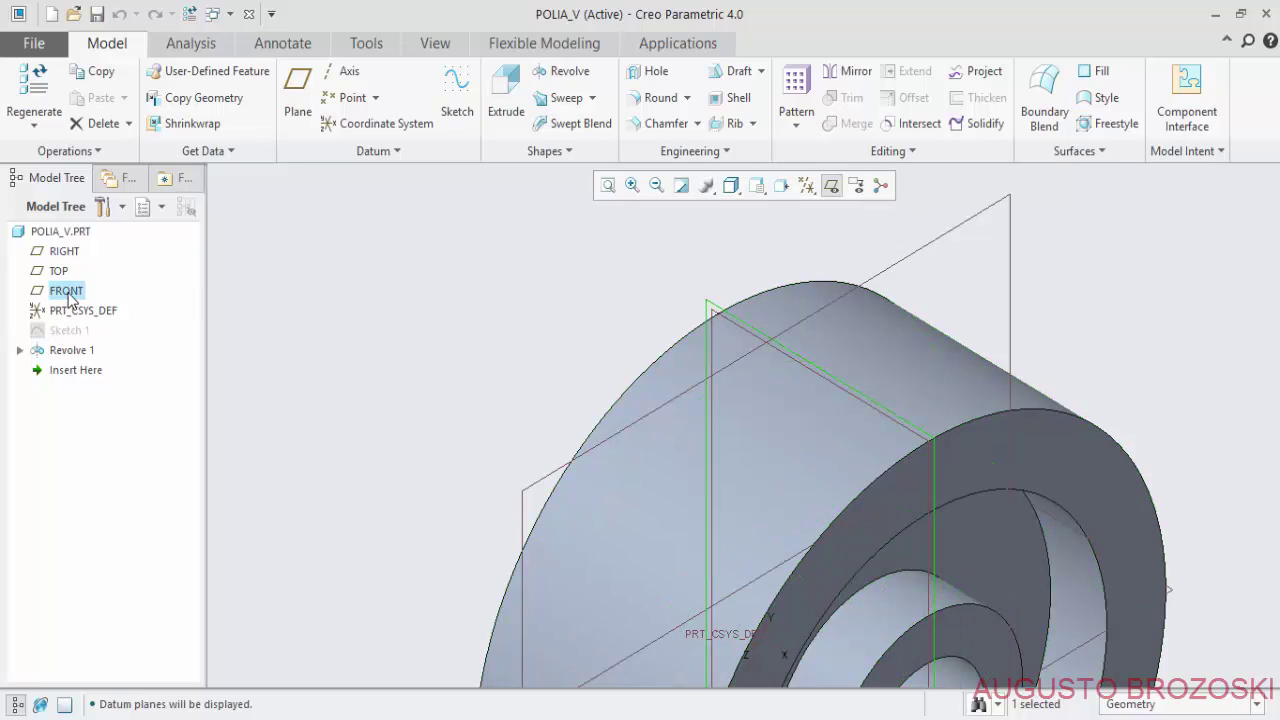
Start Sketch 2 on the FRONT plane, clip the model at that plane and view it face-on.
{"action": "left_click", "coordinate": [457, 106]}
{"action": "scroll", "coordinate": [657, 322], "scroll_direction": "up", "scroll_amount": 2}
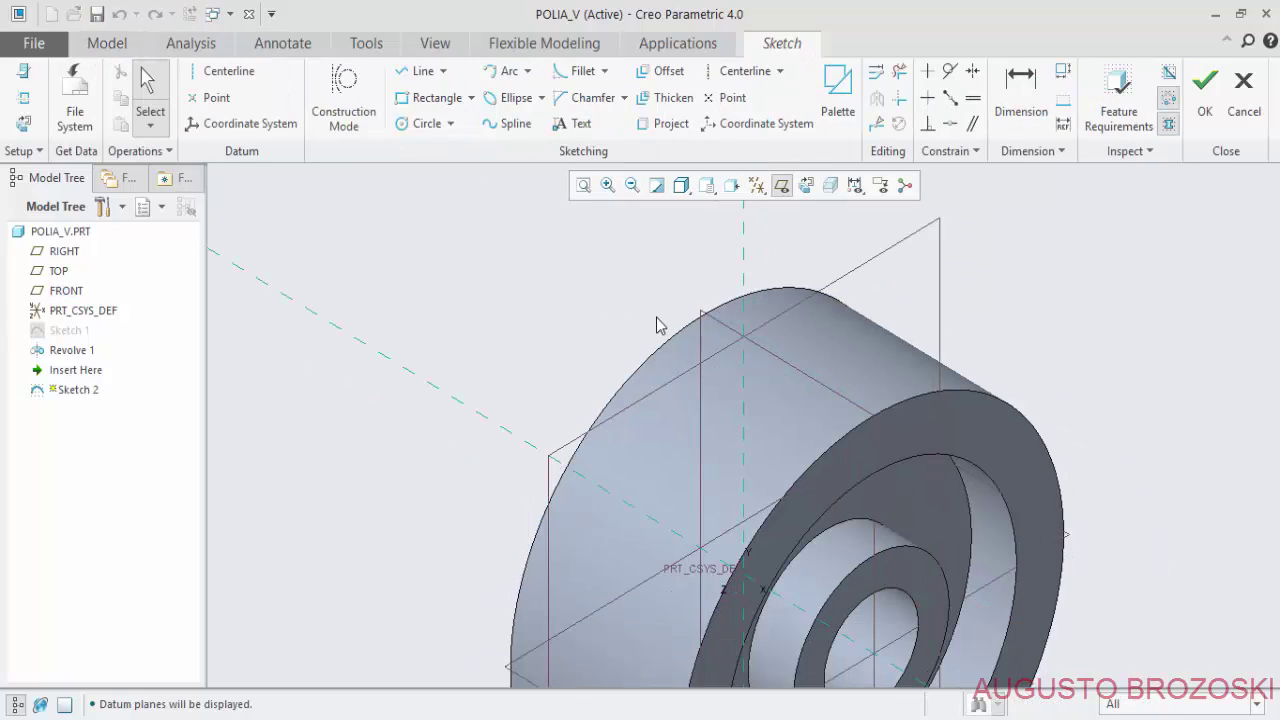
{"action": "scroll", "coordinate": [657, 322], "scroll_direction": "up", "scroll_amount": 3}
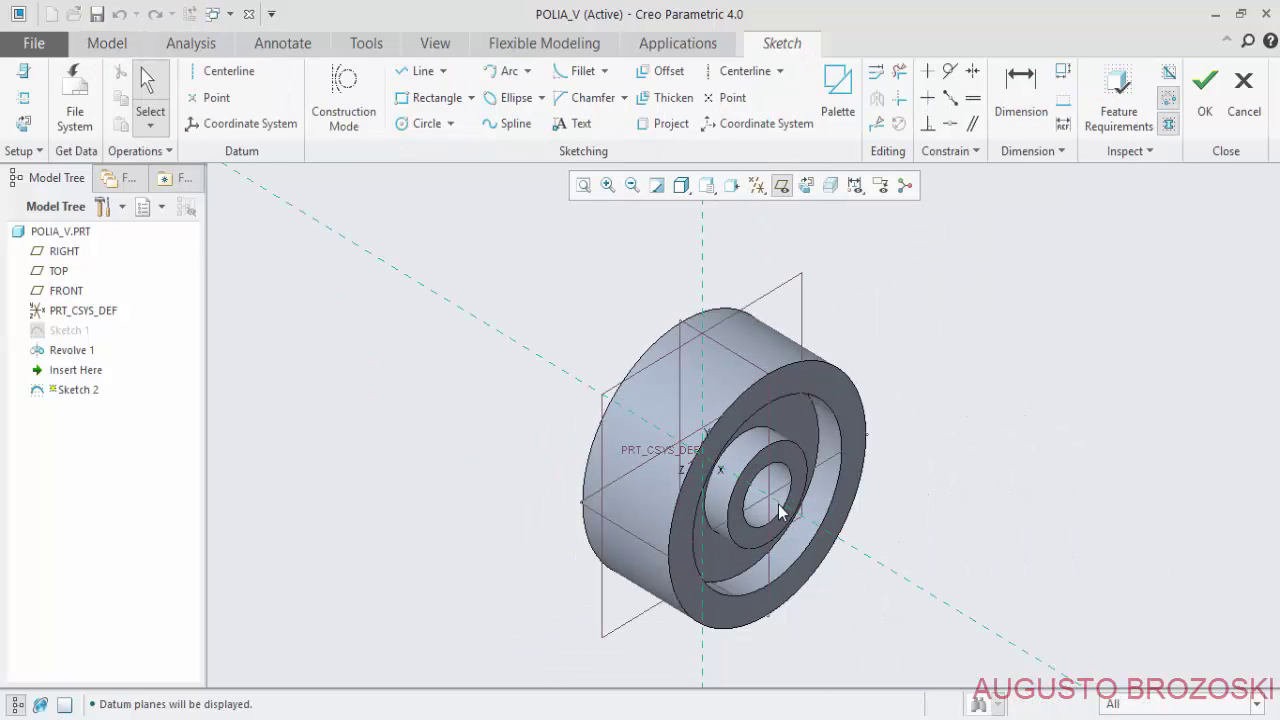
{"action": "left_click", "coordinate": [829, 190]}
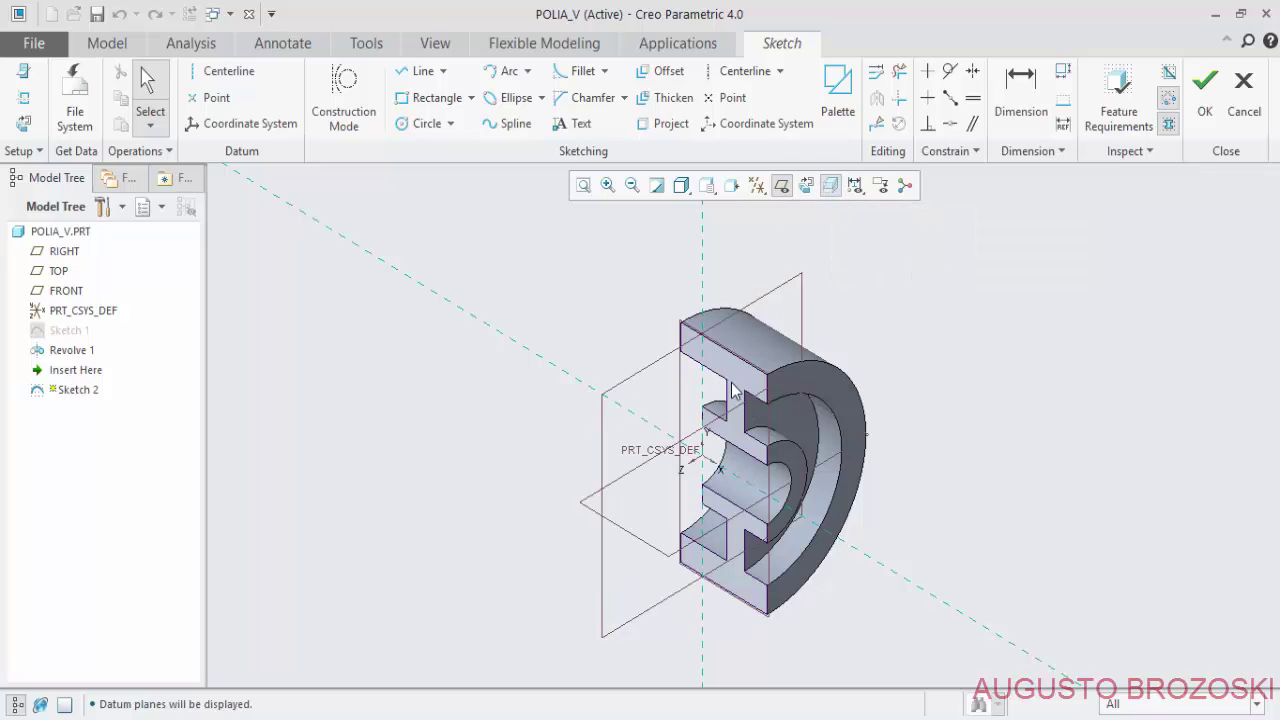
{"action": "scroll", "coordinate": [733, 390], "scroll_direction": "down", "scroll_amount": 1}
{"action": "scroll", "coordinate": [725, 368], "scroll_direction": "down", "scroll_amount": 1}
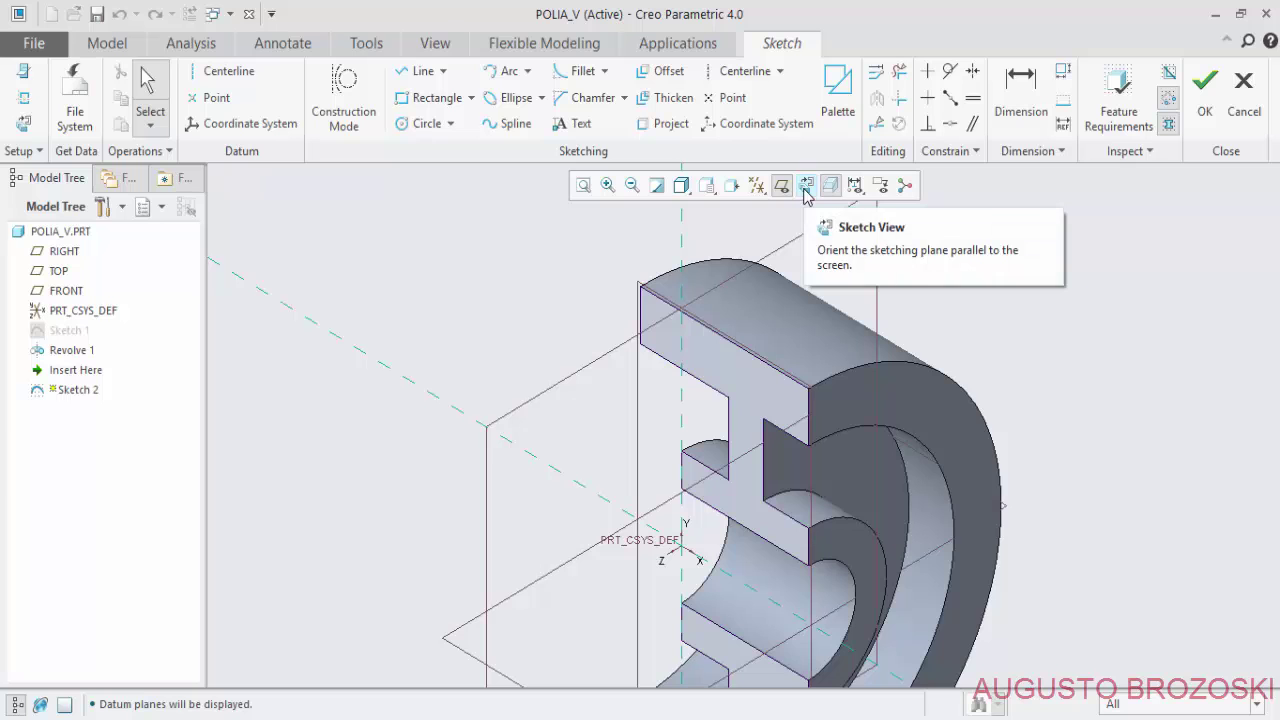
{"action": "left_click", "coordinate": [806, 190]}
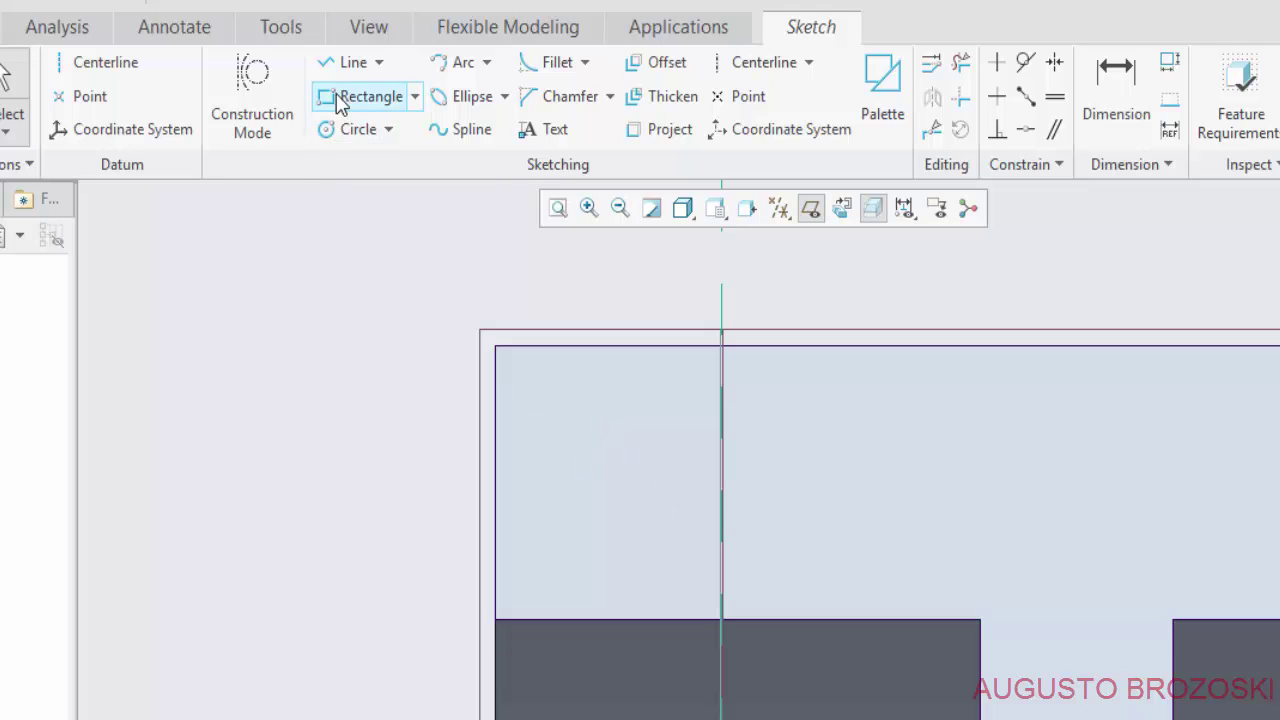
Draw T-shaped construction lines: a horizontal segment and a vertical line from its midpoint.
{"action": "left_click", "coordinate": [341, 70]}
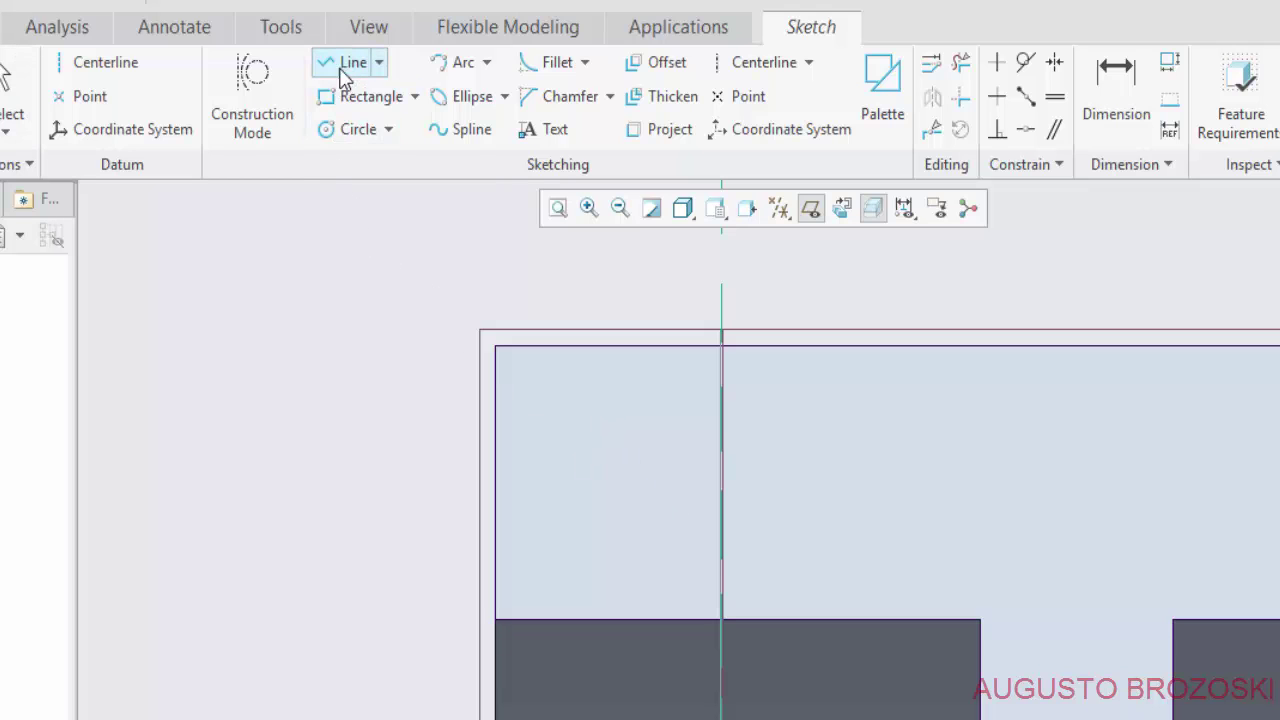
{"action": "left_click", "coordinate": [248, 87]}
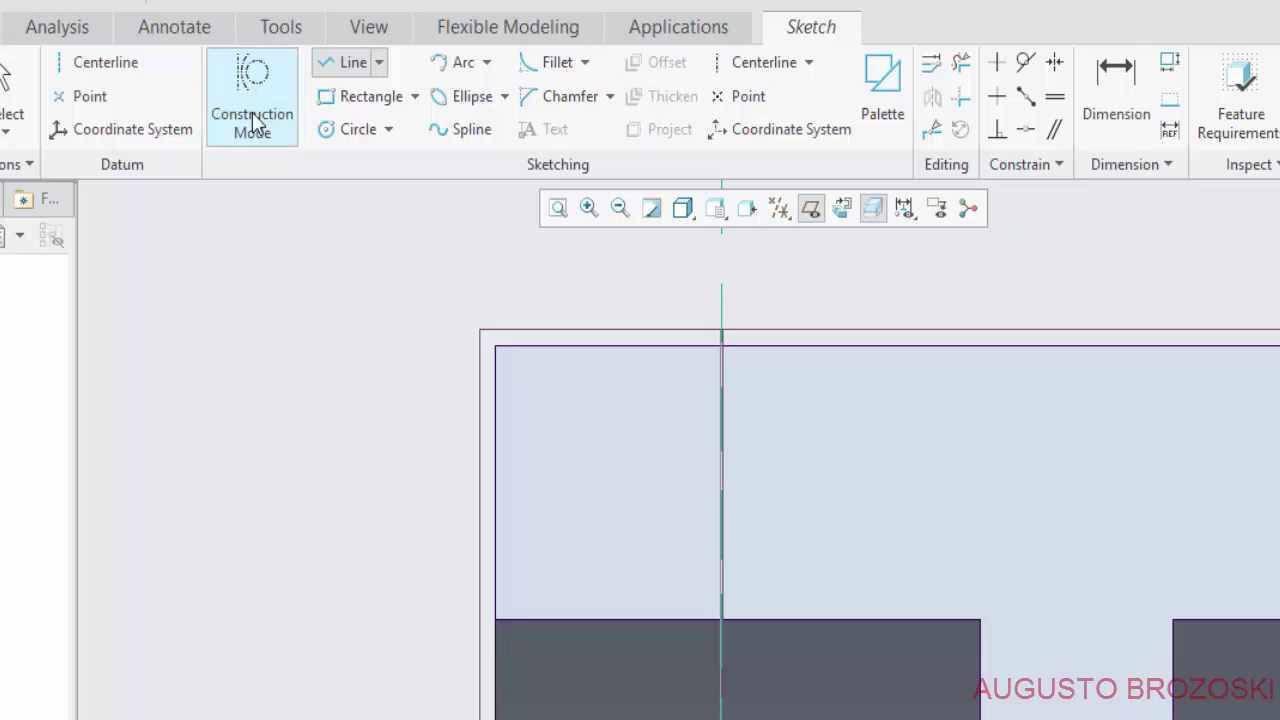
{"action": "left_click", "coordinate": [563, 436]}
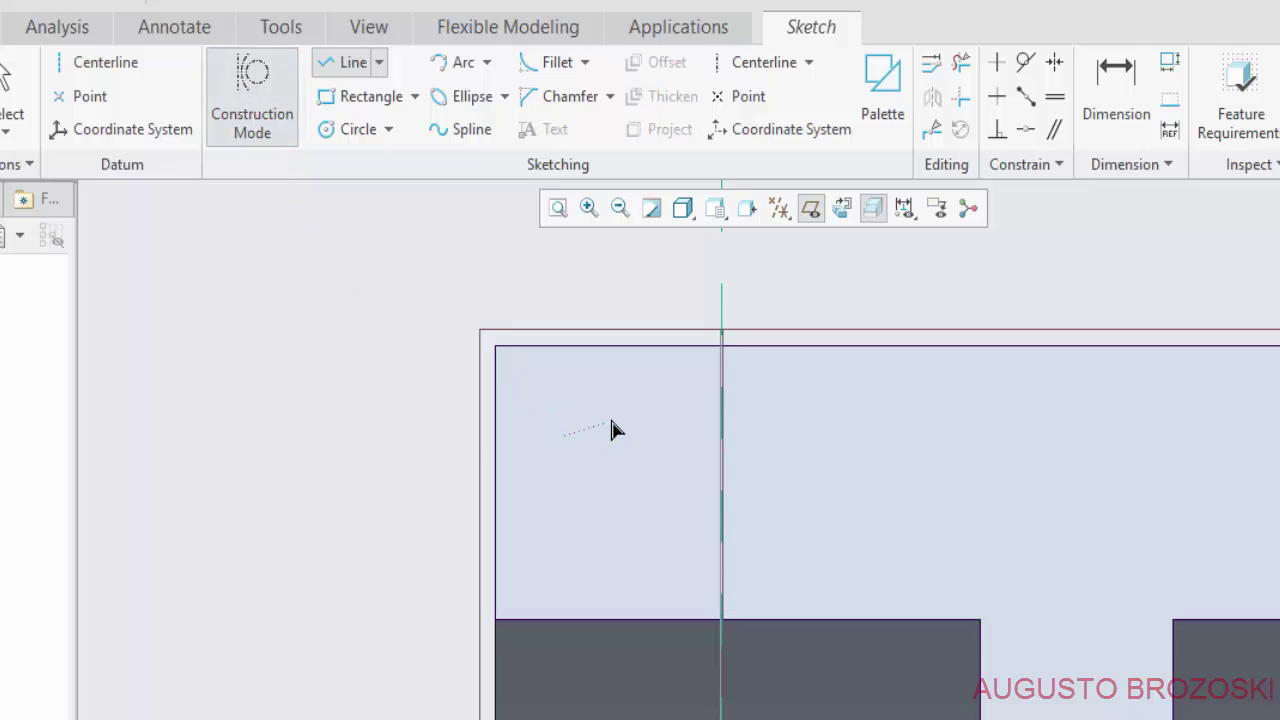
{"action": "left_click", "coordinate": [685, 436]}
{"action": "middle_click", "coordinate": [707, 400]}
{"action": "left_click", "coordinate": [624, 440]}
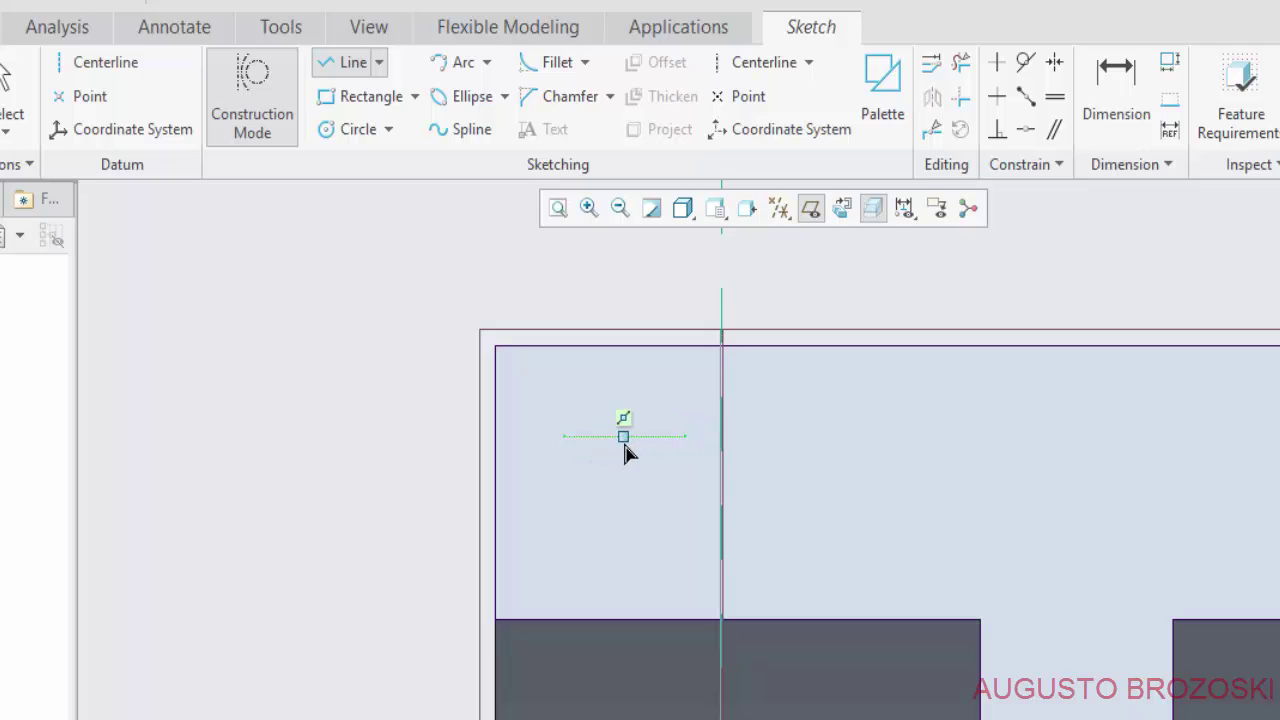
{"action": "left_click", "coordinate": [625, 514]}
{"action": "middle_click", "coordinate": [628, 538]}
{"action": "scroll", "coordinate": [628, 540], "scroll_direction": "up", "scroll_amount": 1}
{"action": "scroll", "coordinate": [628, 540], "scroll_direction": "up", "scroll_amount": 1}
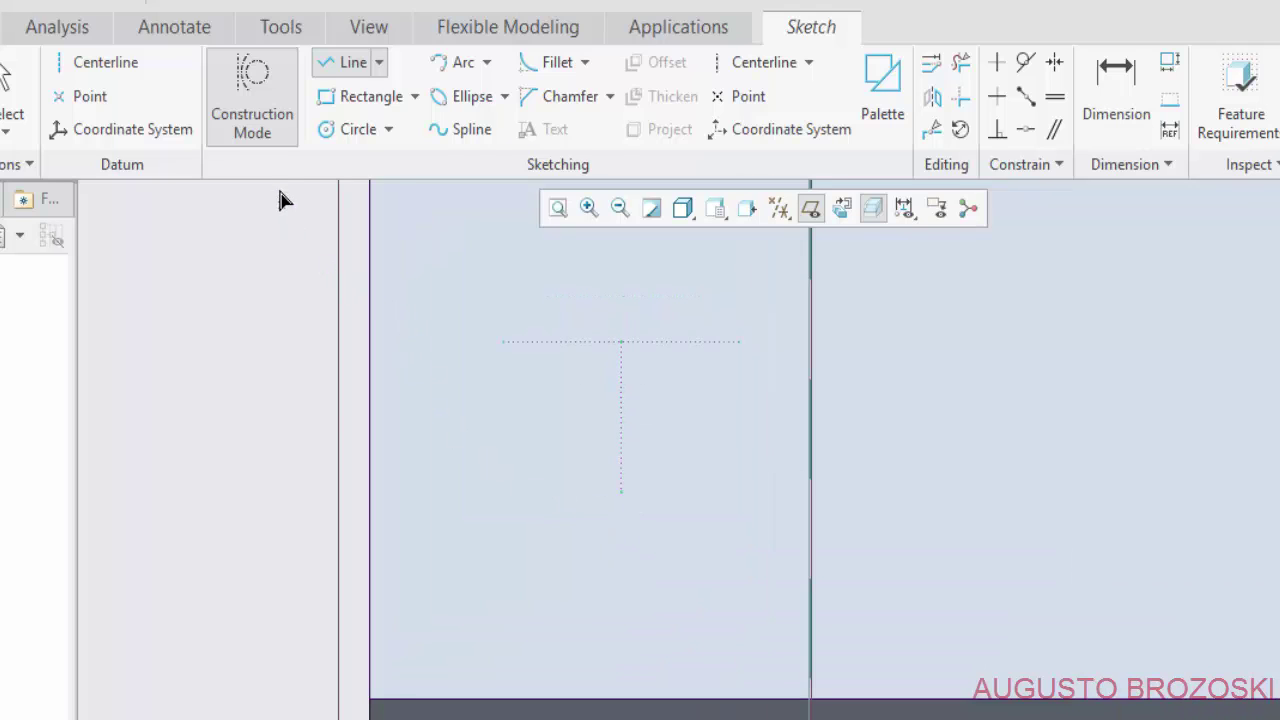
Draw the groove's horizontal bottom line and its left and right slanted sides.
{"action": "left_click", "coordinate": [266, 112]}
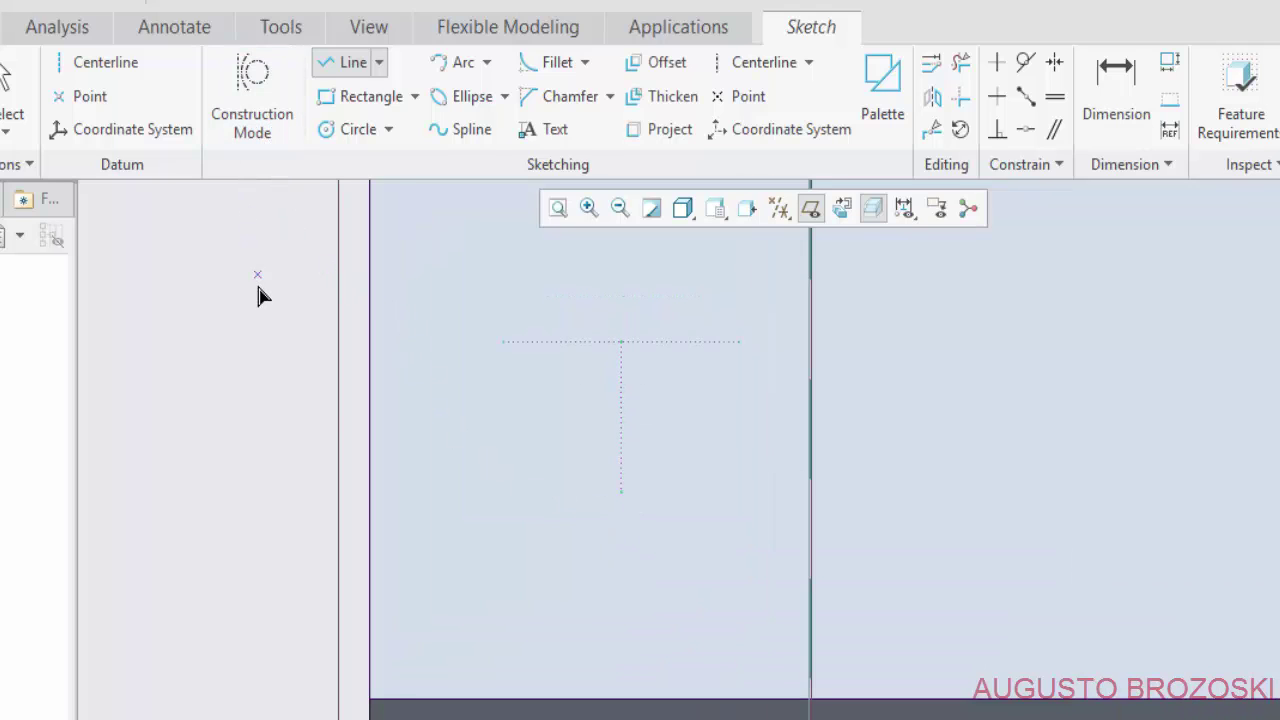
{"action": "left_click", "coordinate": [532, 491]}
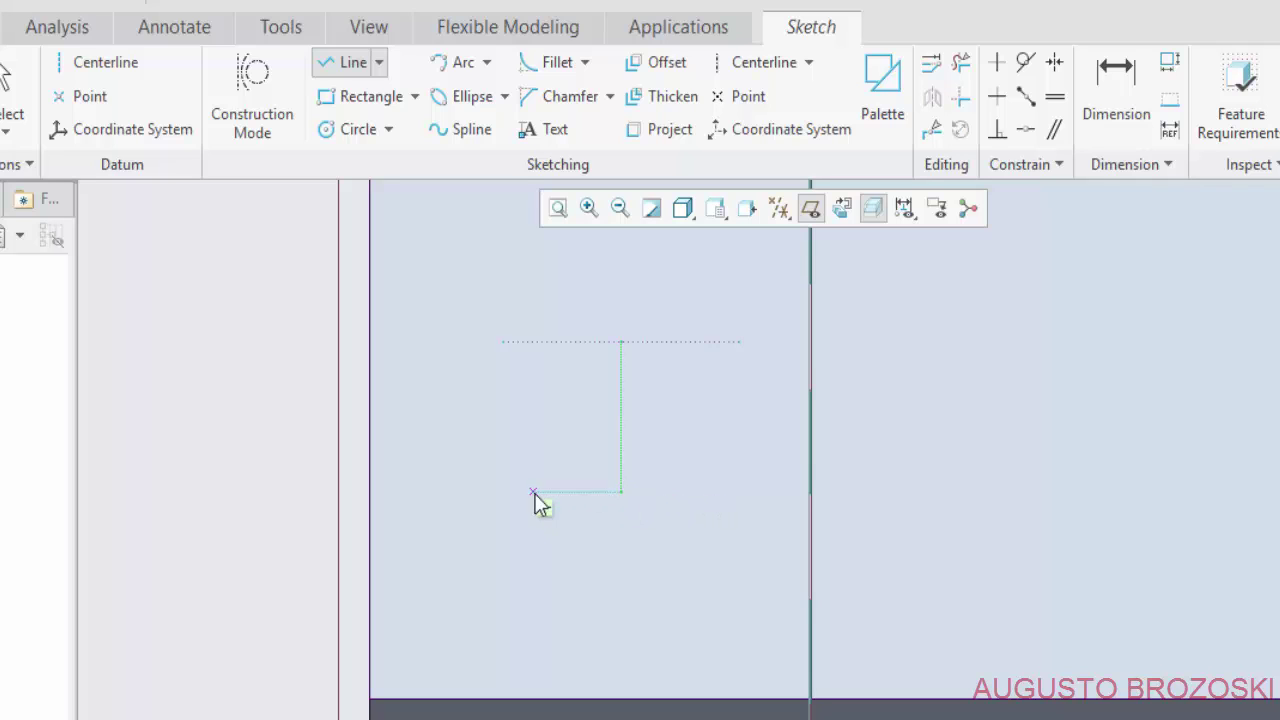
{"action": "left_click", "coordinate": [707, 494]}
{"action": "middle_click", "coordinate": [695, 570]}
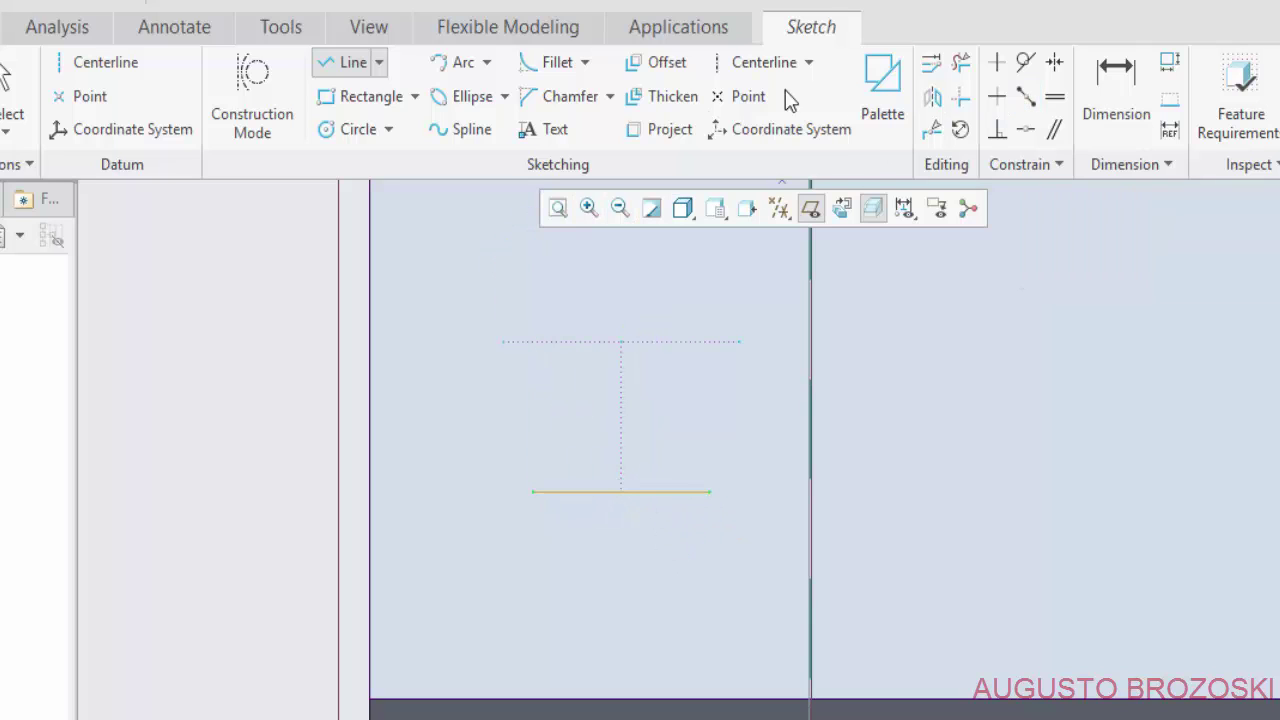
{"action": "left_click", "coordinate": [502, 342]}
{"action": "left_click", "coordinate": [533, 491]}
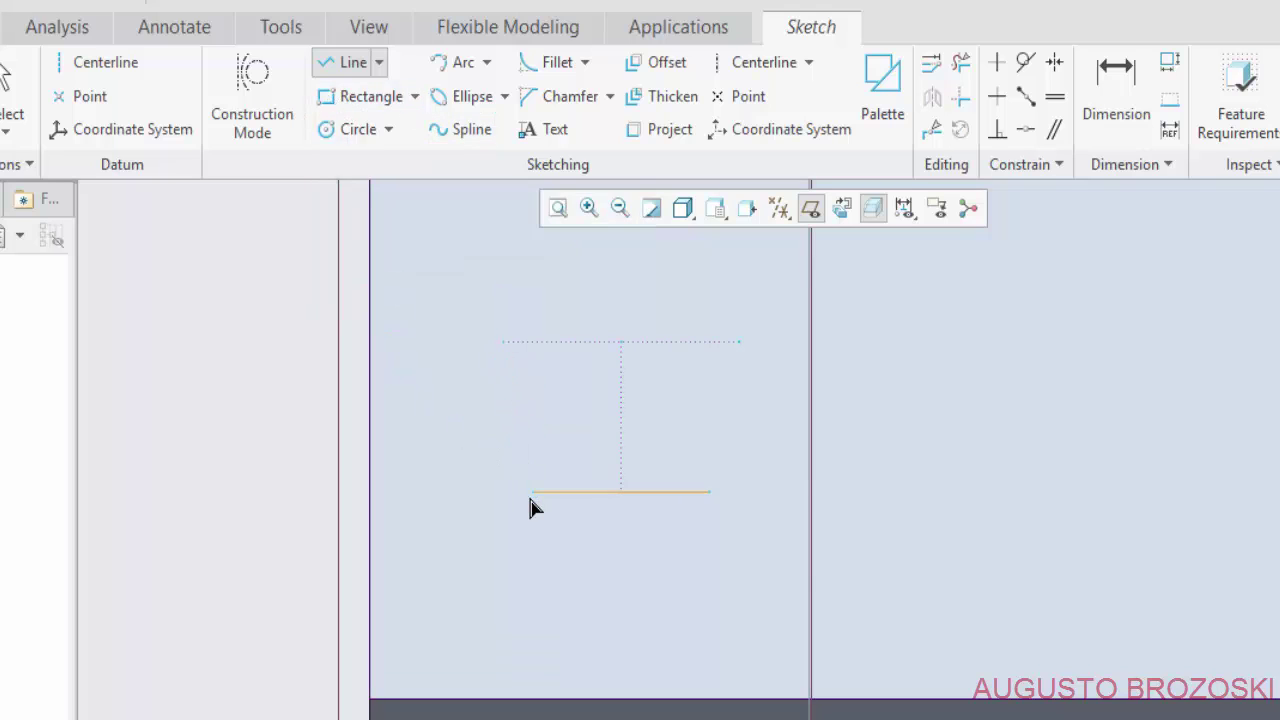
{"action": "middle_click", "coordinate": [580, 436]}
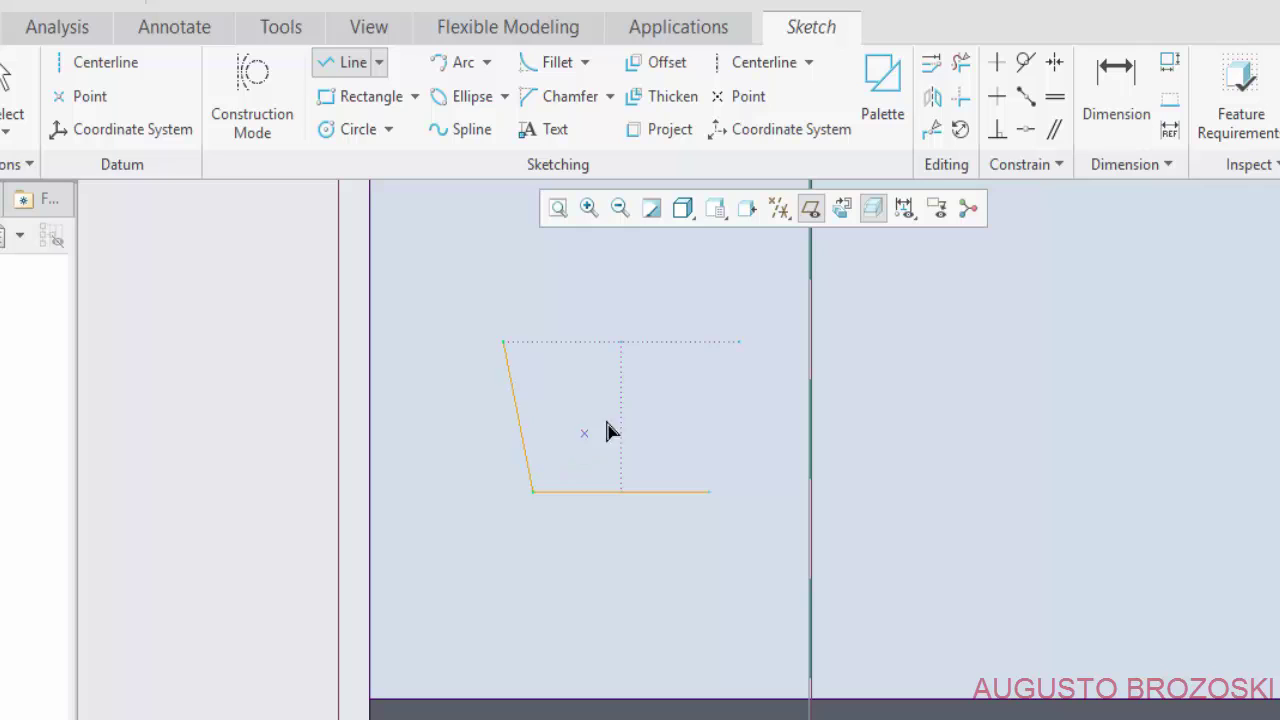
{"action": "left_click", "coordinate": [739, 342]}
{"action": "left_click", "coordinate": [709, 492]}
{"action": "middle_click", "coordinate": [818, 442]}
{"action": "left_click", "coordinate": [1110, 93]}
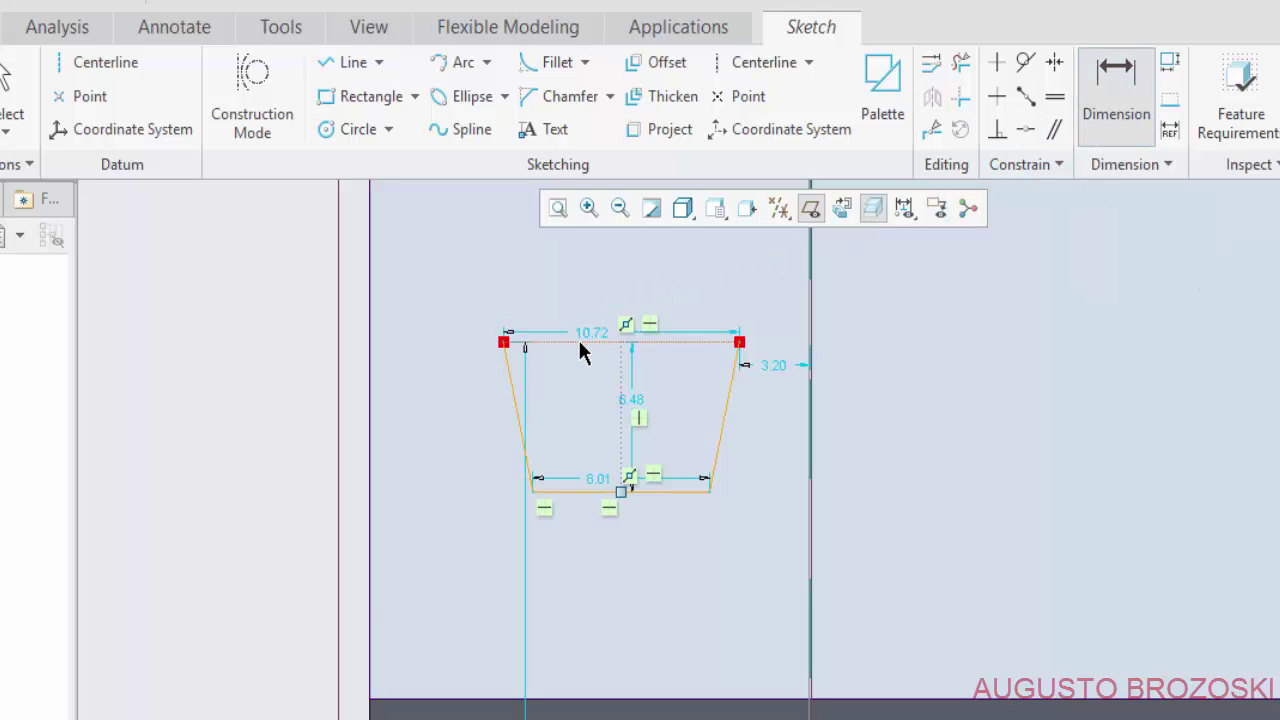
Dimension the groove's top width to 14 and its side angle to 17°.
{"action": "middle_click", "coordinate": [599, 279]}
{"action": "type", "text": "1"}
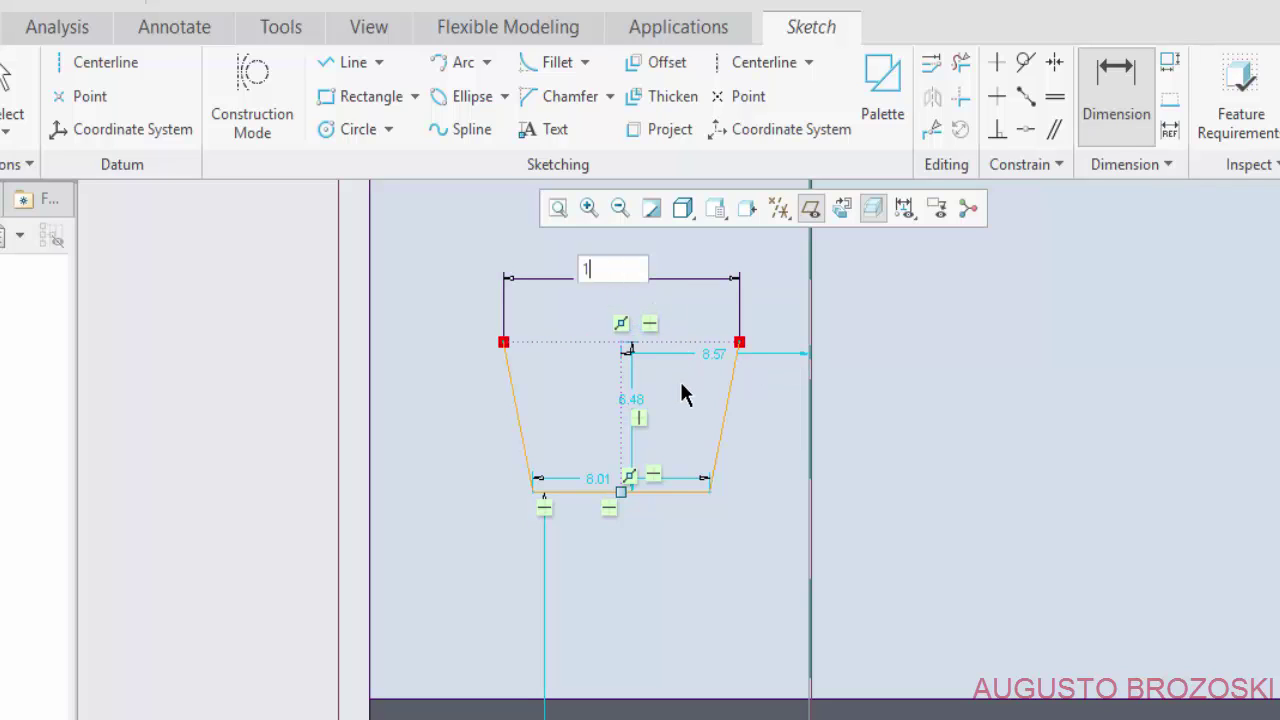
{"action": "type", "text": "4"}
{"action": "key", "text": "Return"}
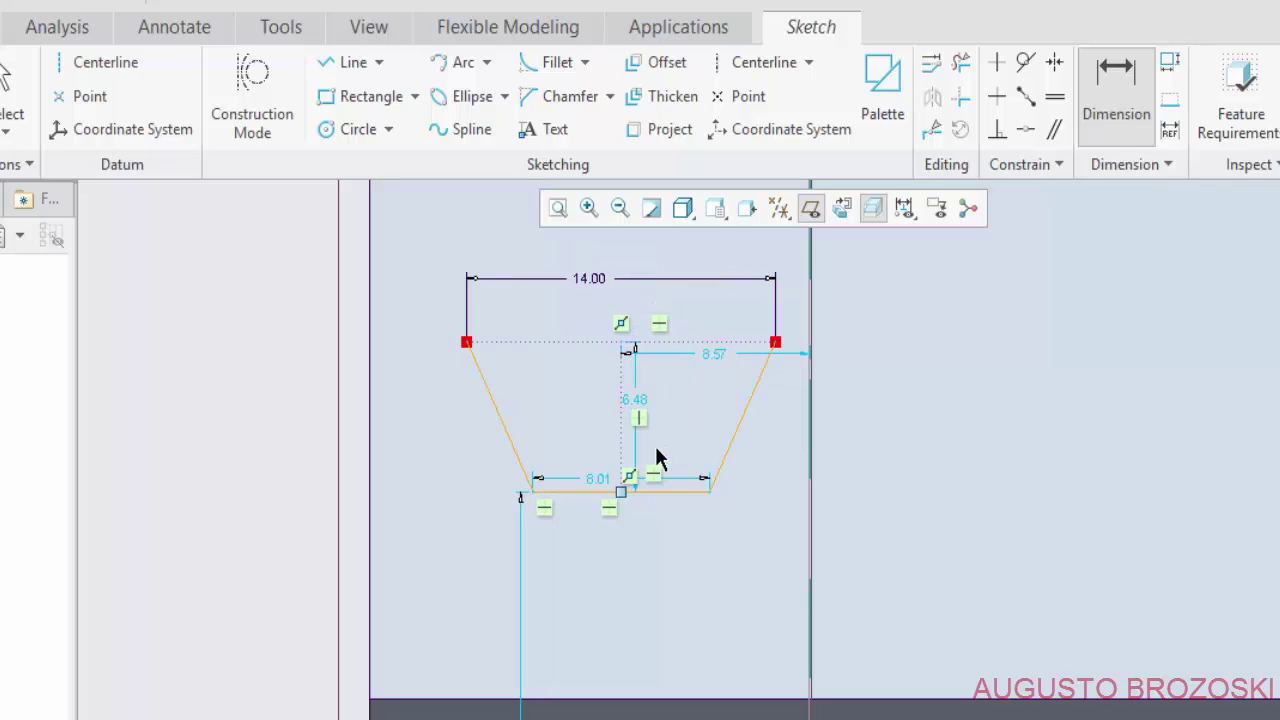
{"action": "left_click", "coordinate": [483, 384]}
{"action": "middle_click", "coordinate": [556, 395]}
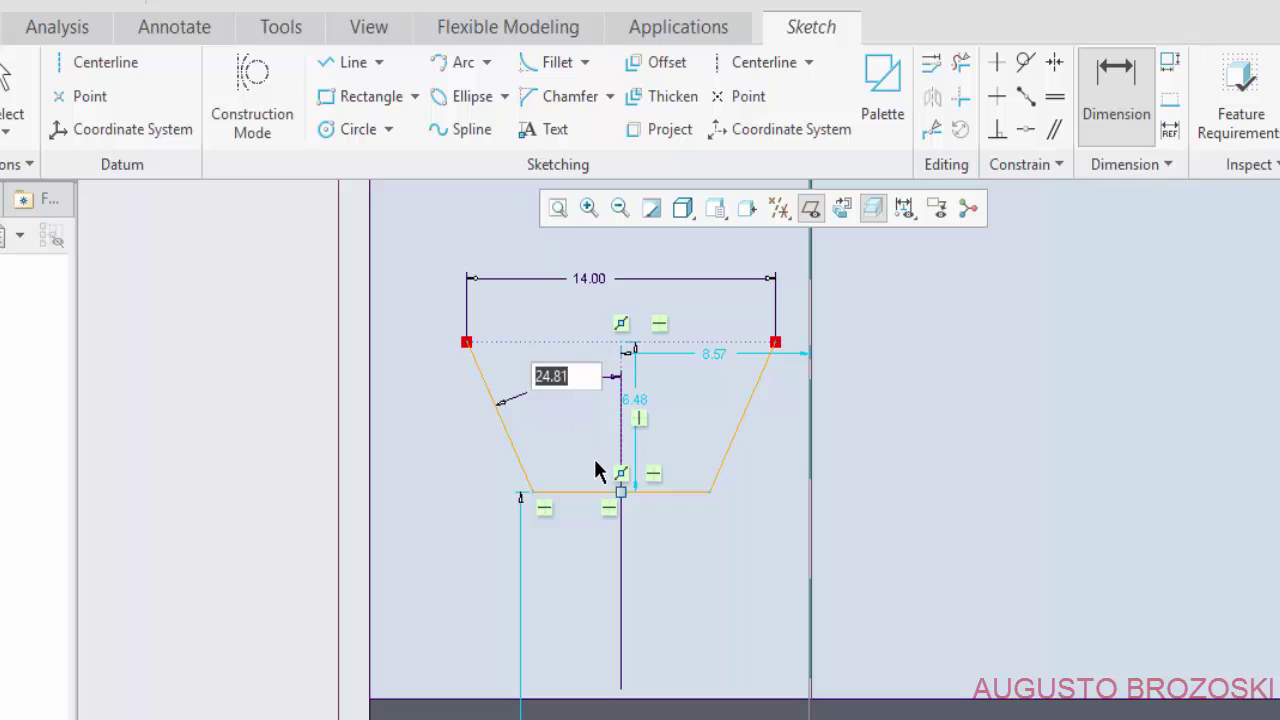
{"action": "type", "text": "17"}
{"action": "key", "text": "Return"}
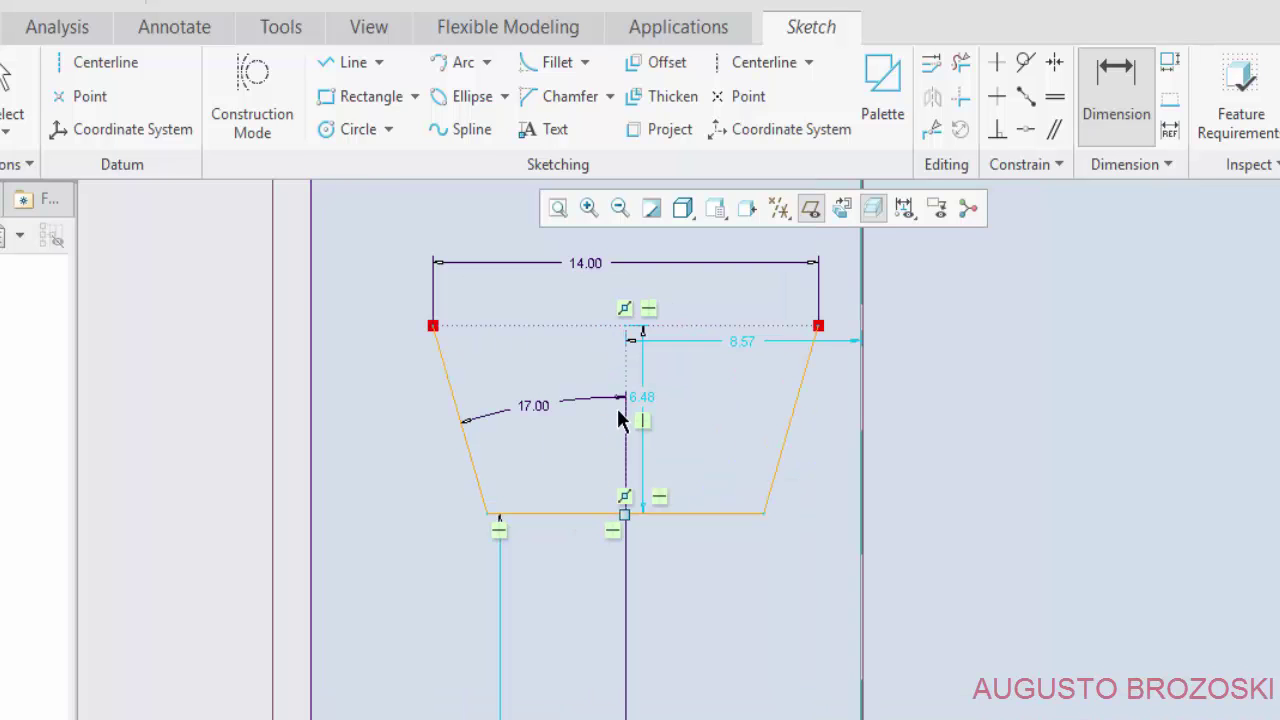
Set the groove's offset from the part's left edge to 12.50.
{"action": "scroll", "coordinate": [618, 405], "scroll_direction": "down", "scroll_amount": 1}
{"action": "middle_click_drag", "start_coordinate": [621, 409], "coordinate": [613, 530], "text": "shift"}
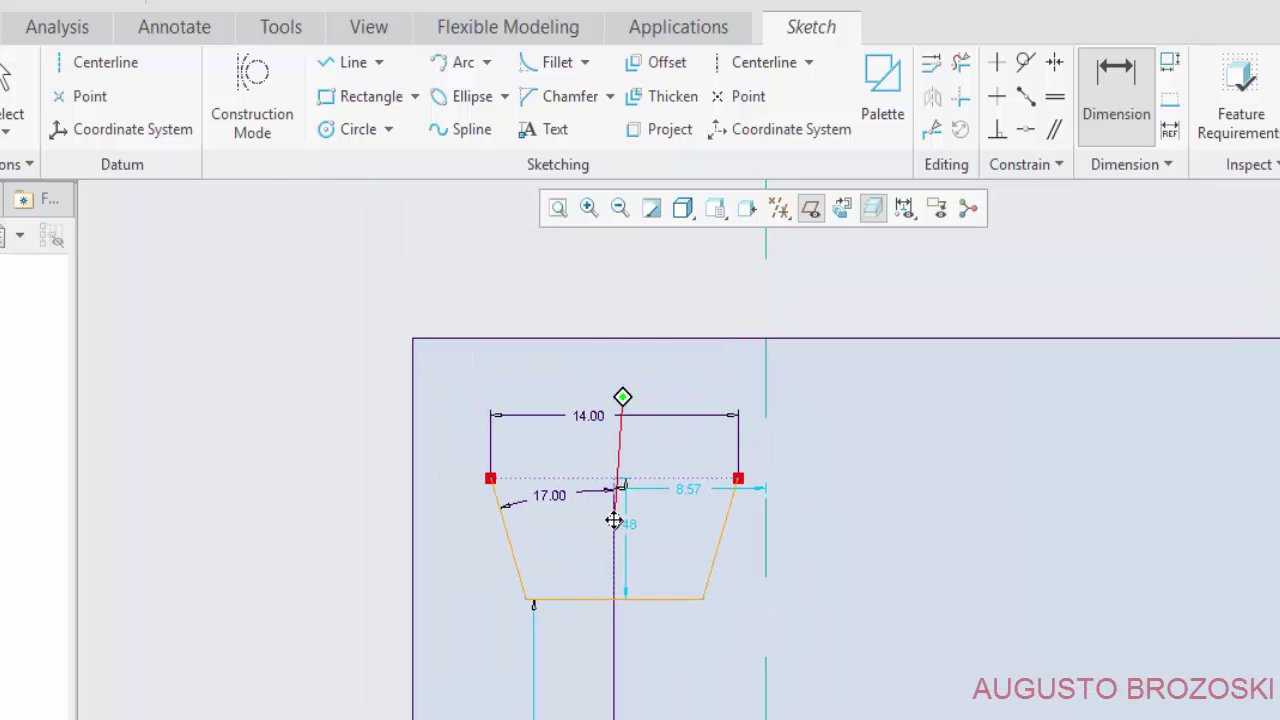
{"action": "left_click", "coordinate": [415, 365]}
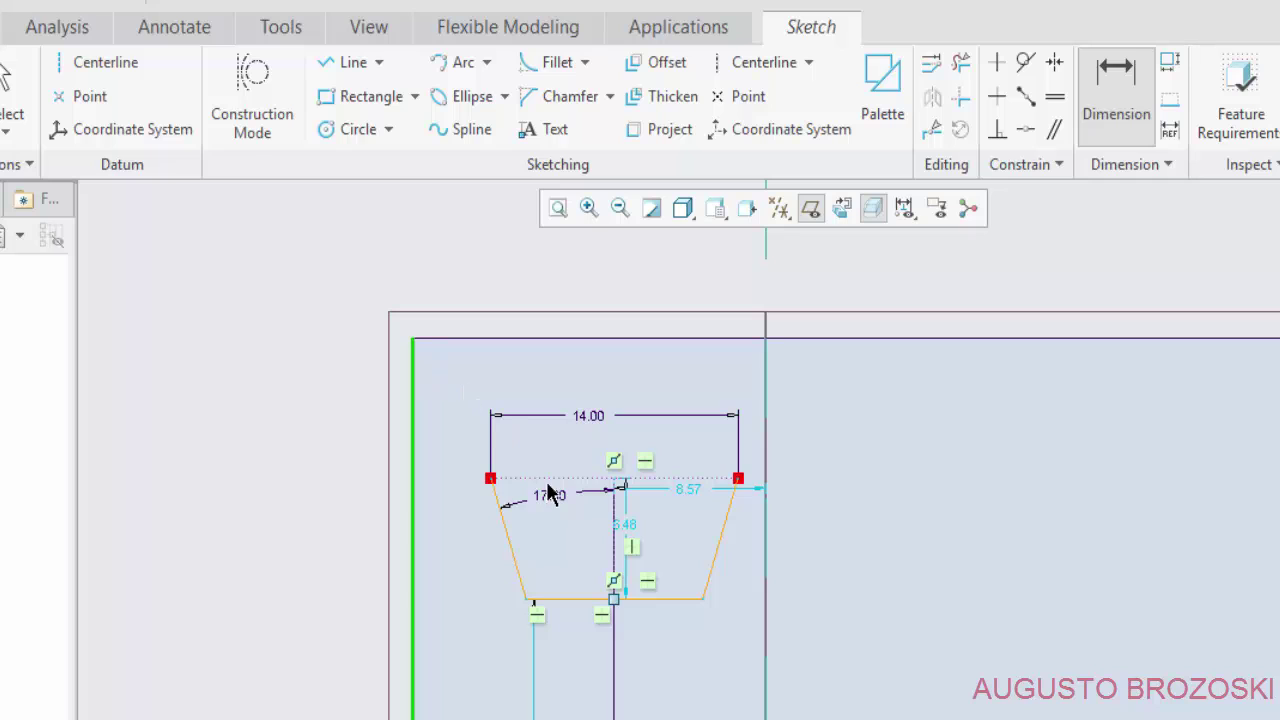
{"action": "middle_click", "coordinate": [517, 280]}
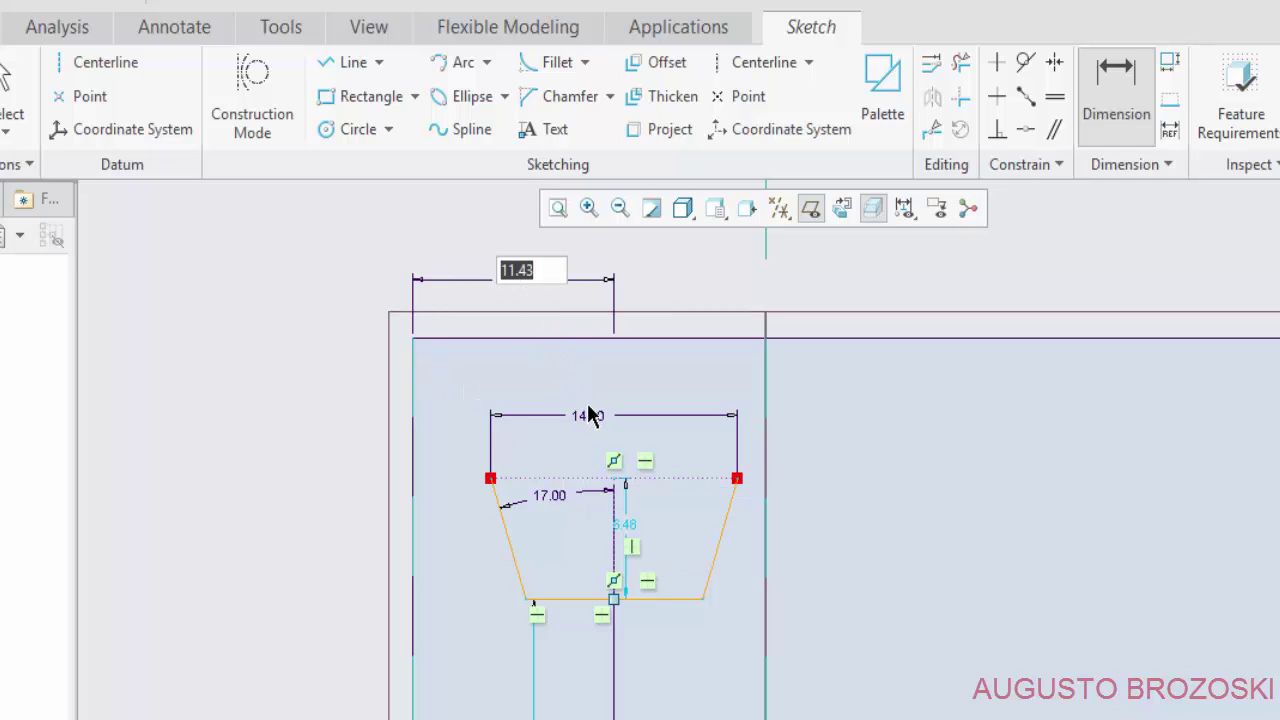
{"action": "type", "text": "12.5"}
{"action": "key", "text": "Return"}
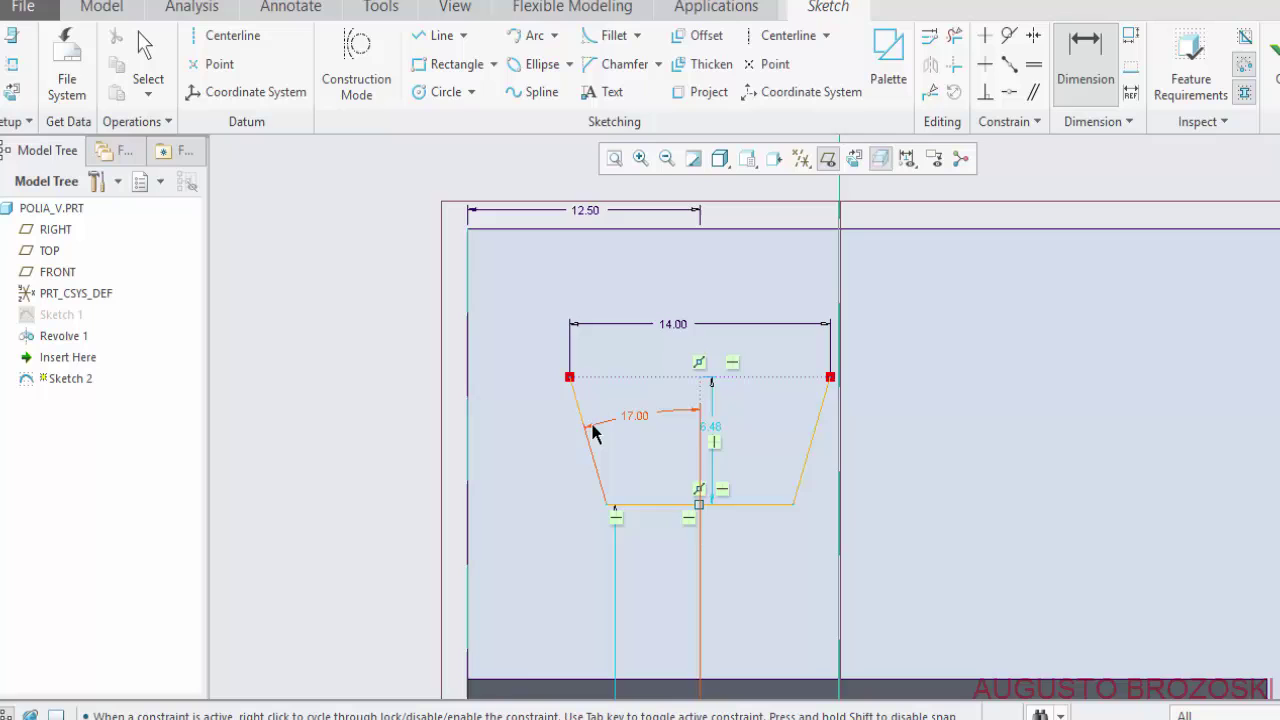
Dimension the groove heights from the reference: bottom line 79.00, top vertex 90.00.
{"action": "scroll", "coordinate": [600, 450], "scroll_direction": "down", "scroll_amount": 2}
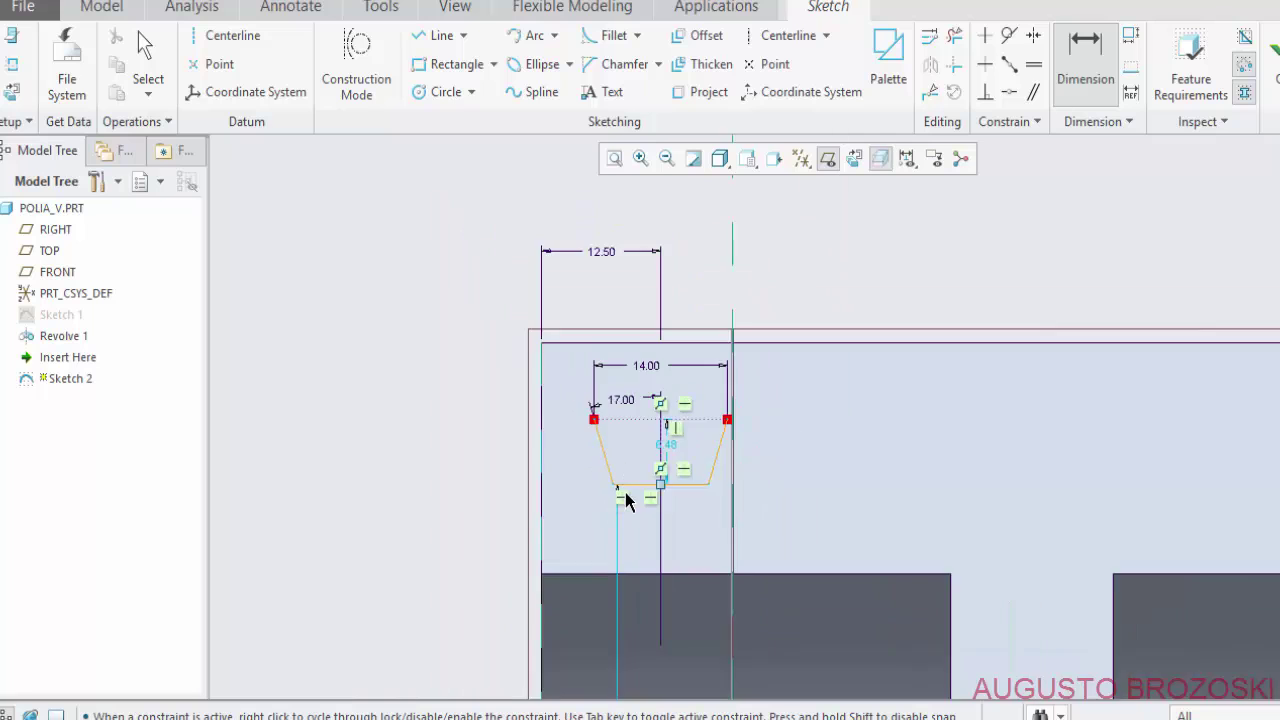
{"action": "scroll", "coordinate": [625, 500], "scroll_direction": "down", "scroll_amount": 3}
{"action": "middle_click_drag", "start_coordinate": [649, 570], "coordinate": [641, 309]}
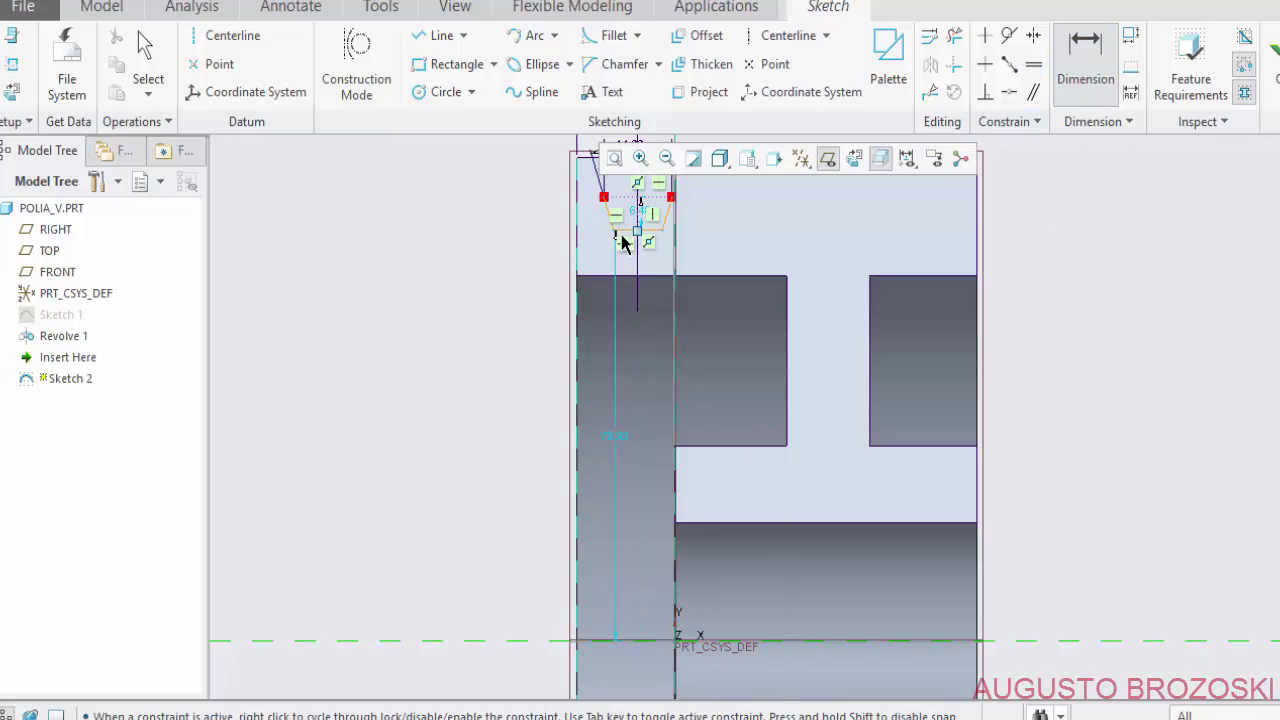
{"action": "middle_click", "coordinate": [517, 447]}
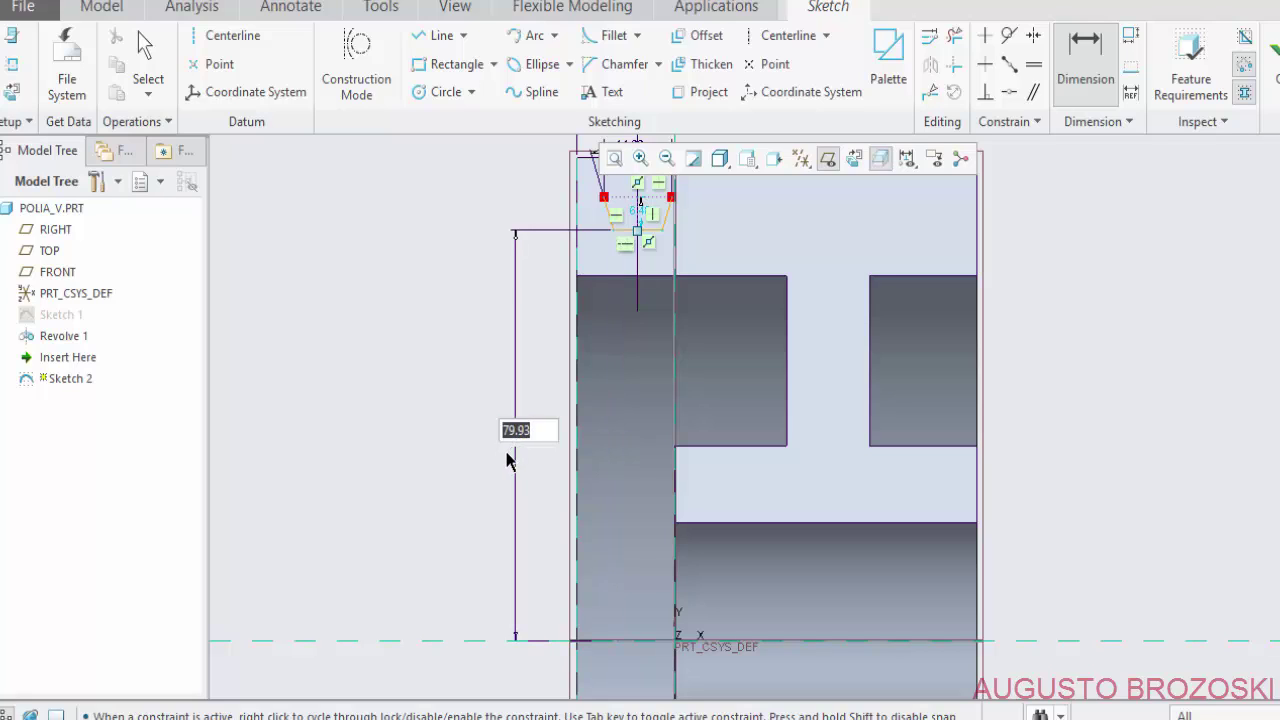
{"action": "type", "text": "8"}
{"action": "key", "text": "Return"}
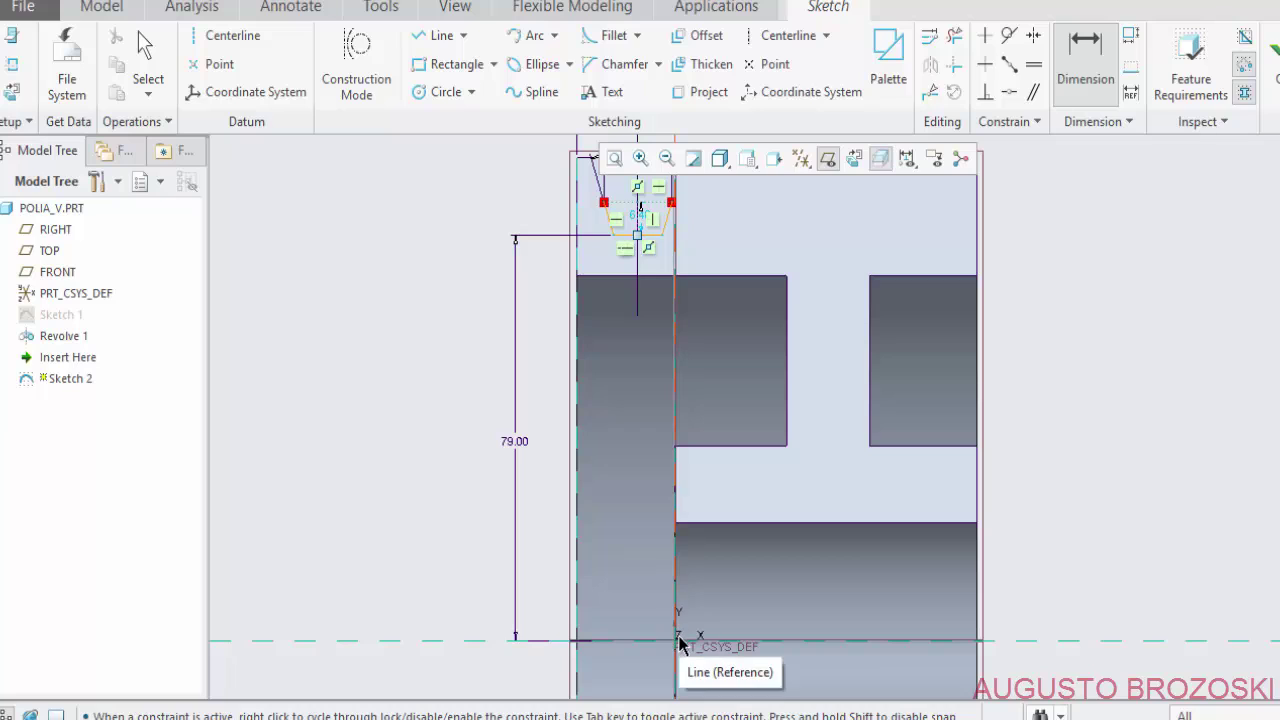
{"action": "left_click", "coordinate": [644, 639]}
{"action": "middle_click", "coordinate": [474, 432]}
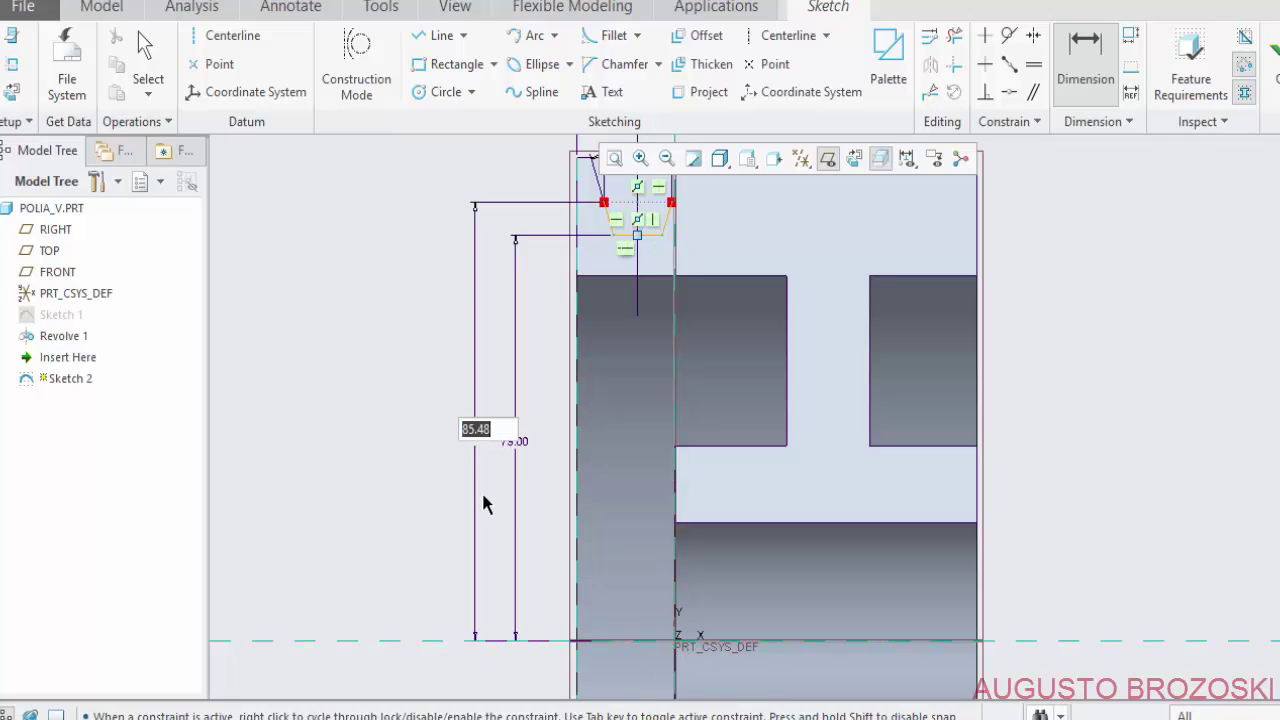
{"action": "type", "text": "90"}
{"action": "key", "text": "Return"}
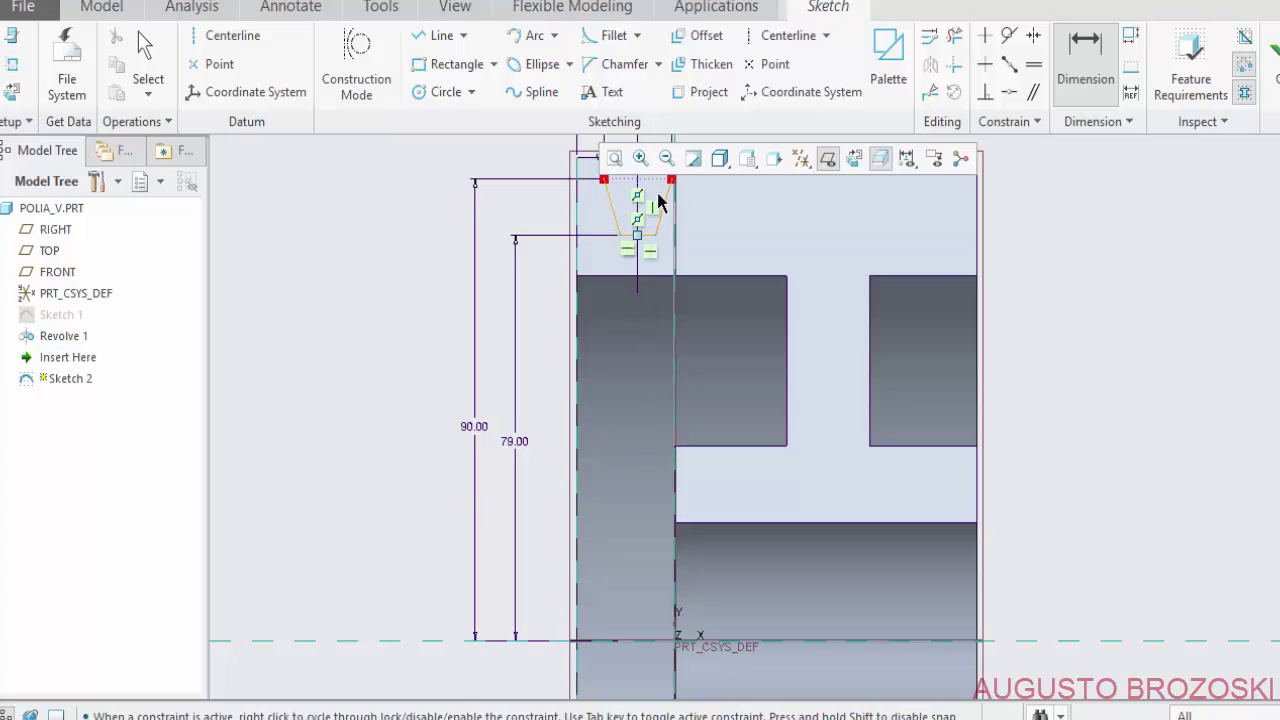
{"action": "scroll", "coordinate": [658, 202], "scroll_direction": "up", "scroll_amount": 1}
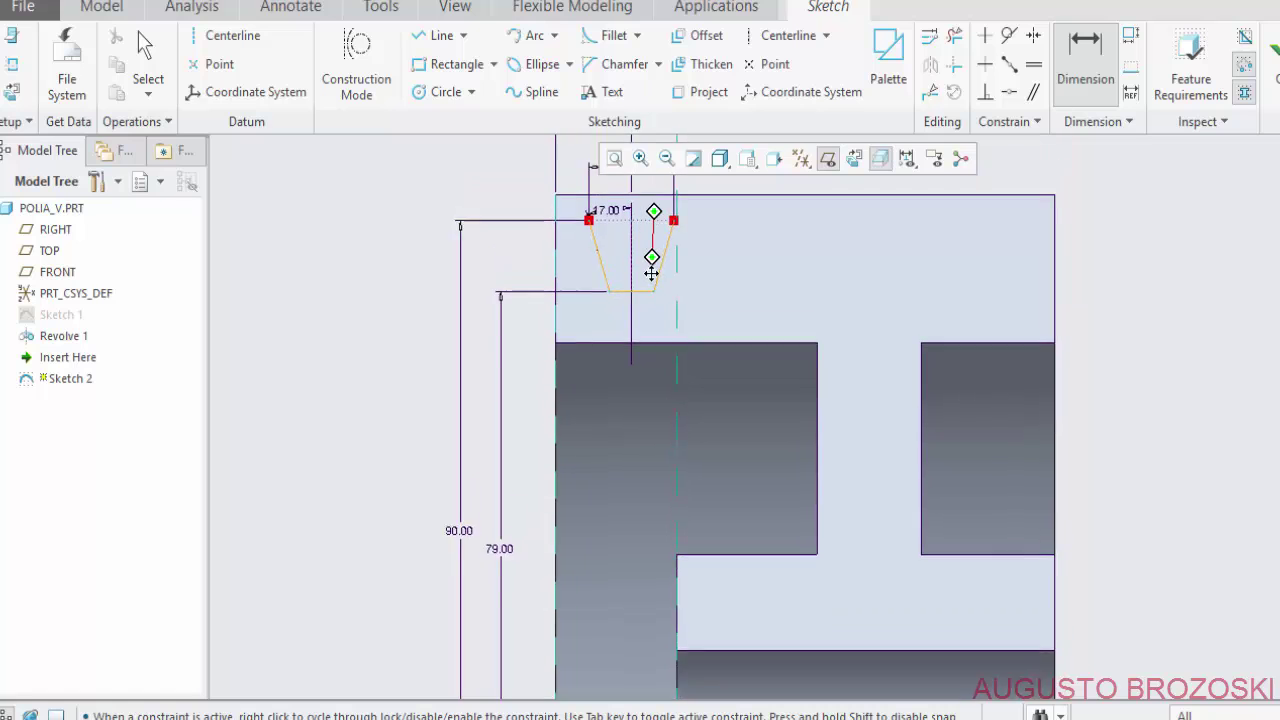
{"action": "middle_click_drag", "start_coordinate": [645, 233], "coordinate": [640, 390], "text": "shift"}
{"action": "scroll", "coordinate": [632, 358], "scroll_direction": "up", "scroll_amount": 3}
{"action": "scroll", "coordinate": [632, 358], "scroll_direction": "up", "scroll_amount": 1}
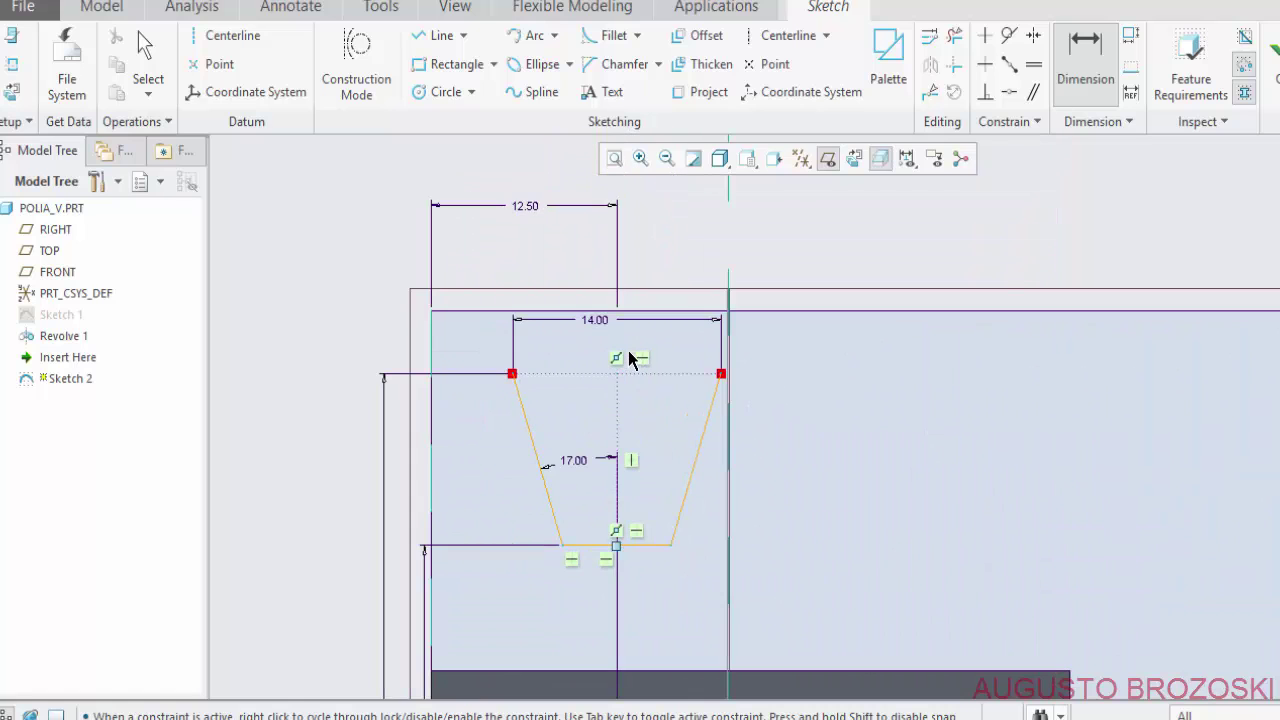
{"action": "scroll", "coordinate": [620, 362], "scroll_direction": "up", "scroll_amount": 2}
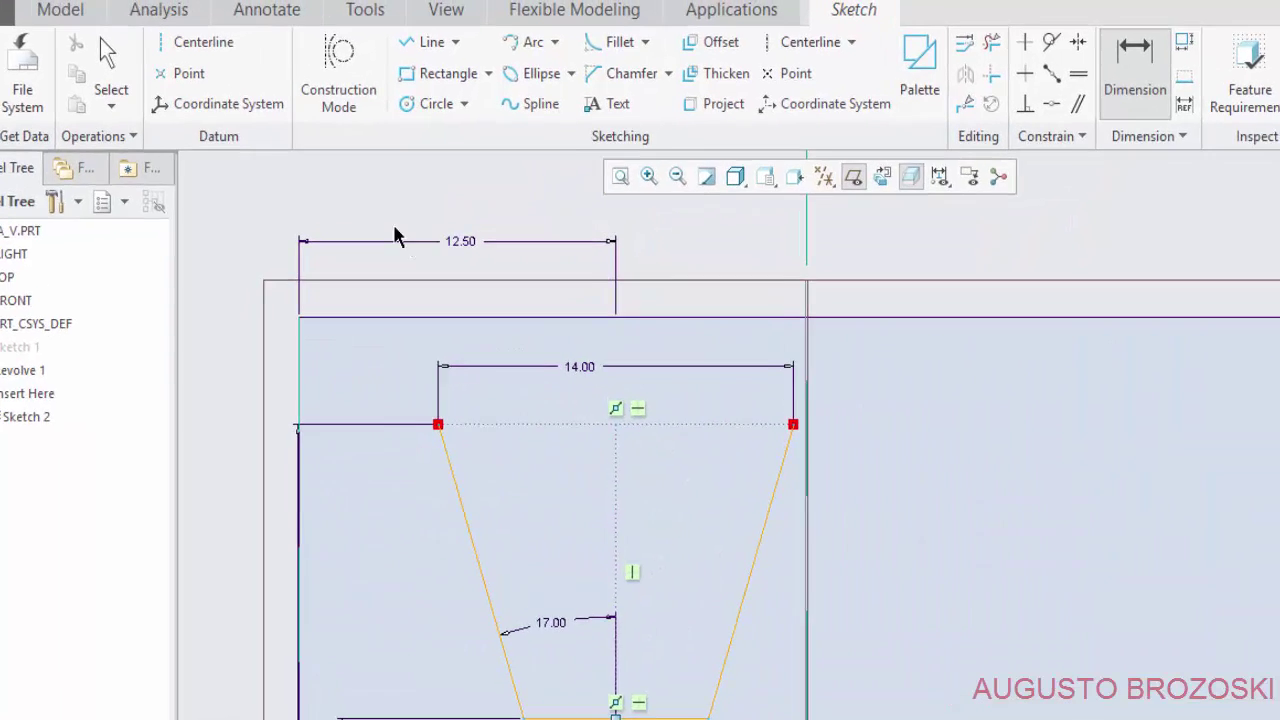
Extend both slanted sides above the top edge, close the profile along it and finish Sketch 2.
{"action": "left_click", "coordinate": [411, 61]}
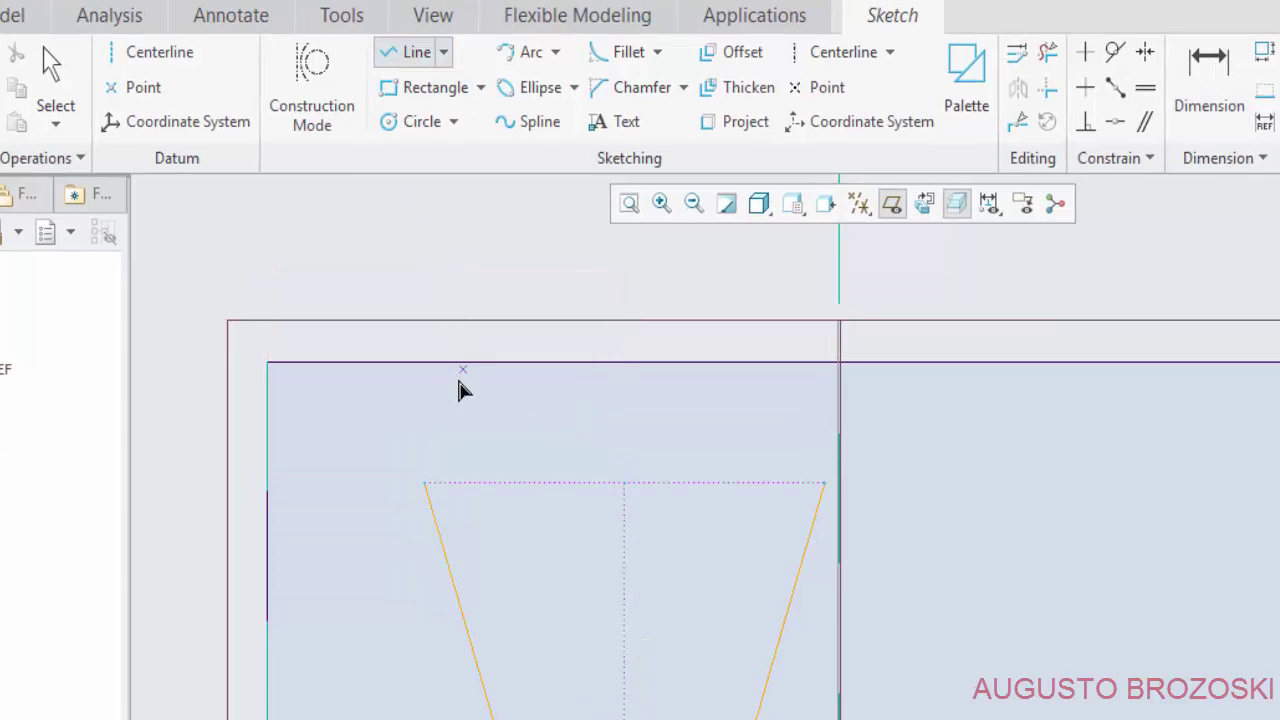
{"action": "left_click", "coordinate": [424, 489]}
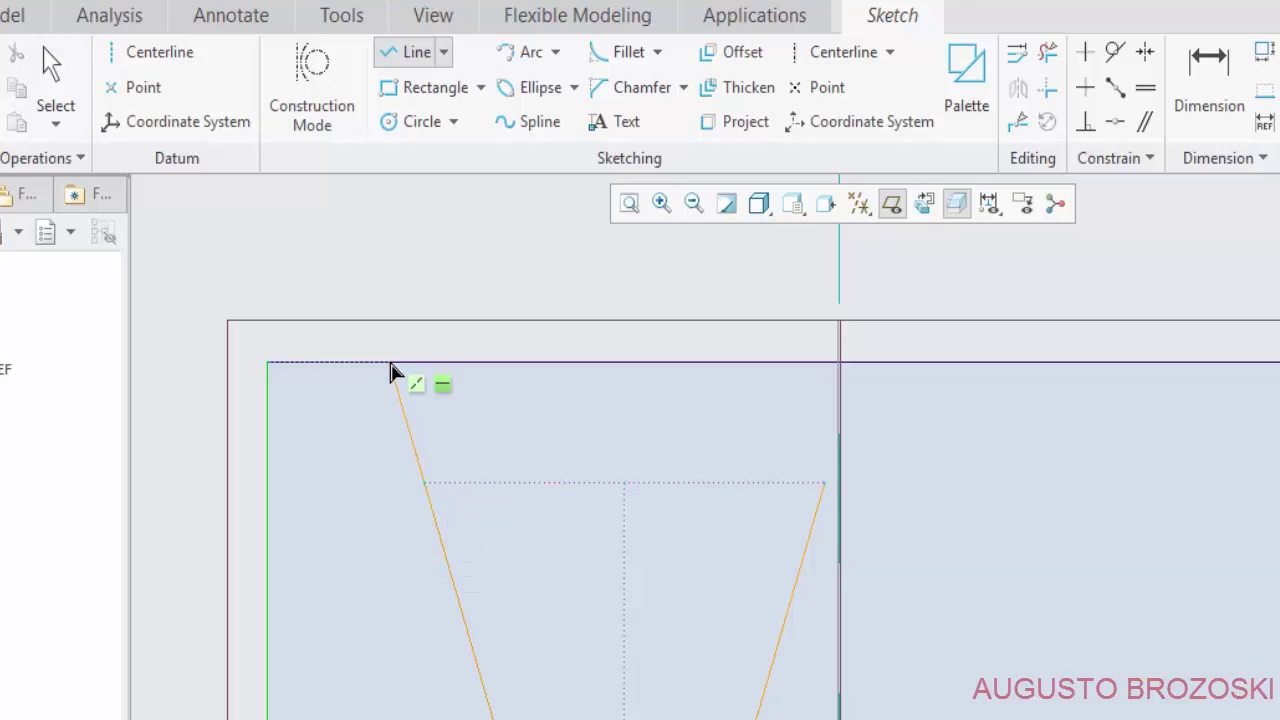
{"action": "left_click", "coordinate": [392, 364]}
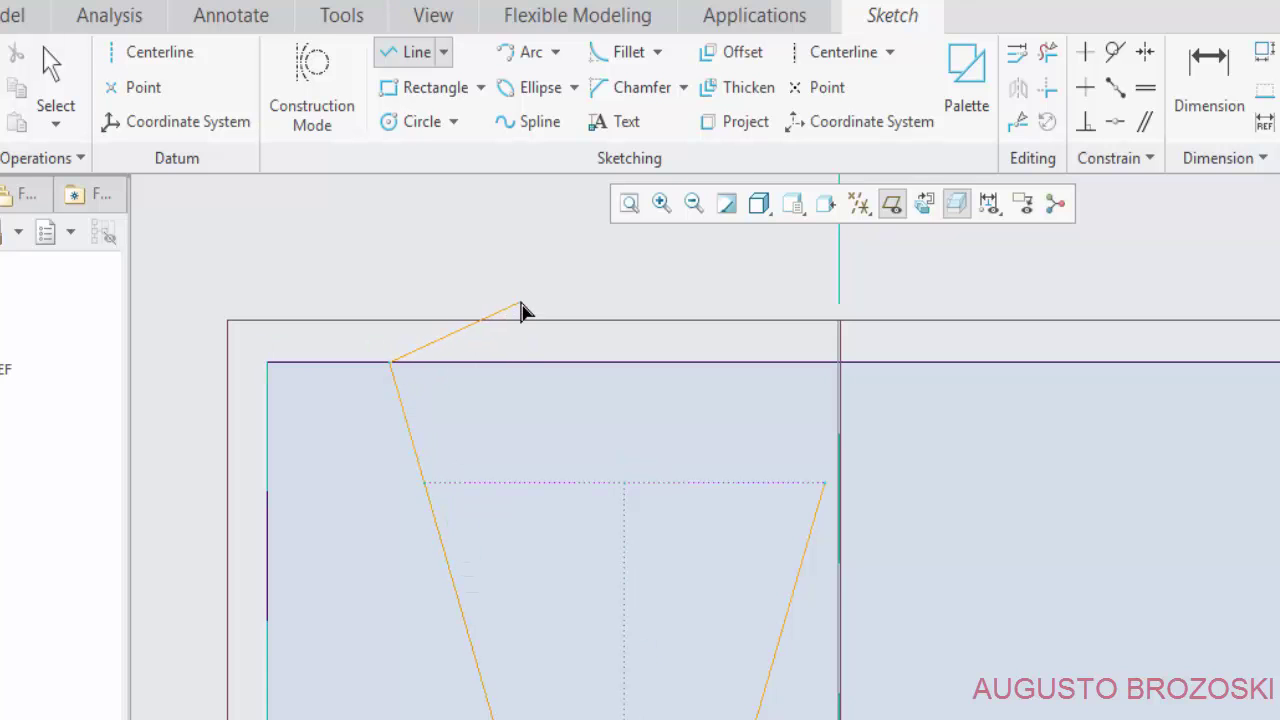
{"action": "middle_click", "coordinate": [628, 326]}
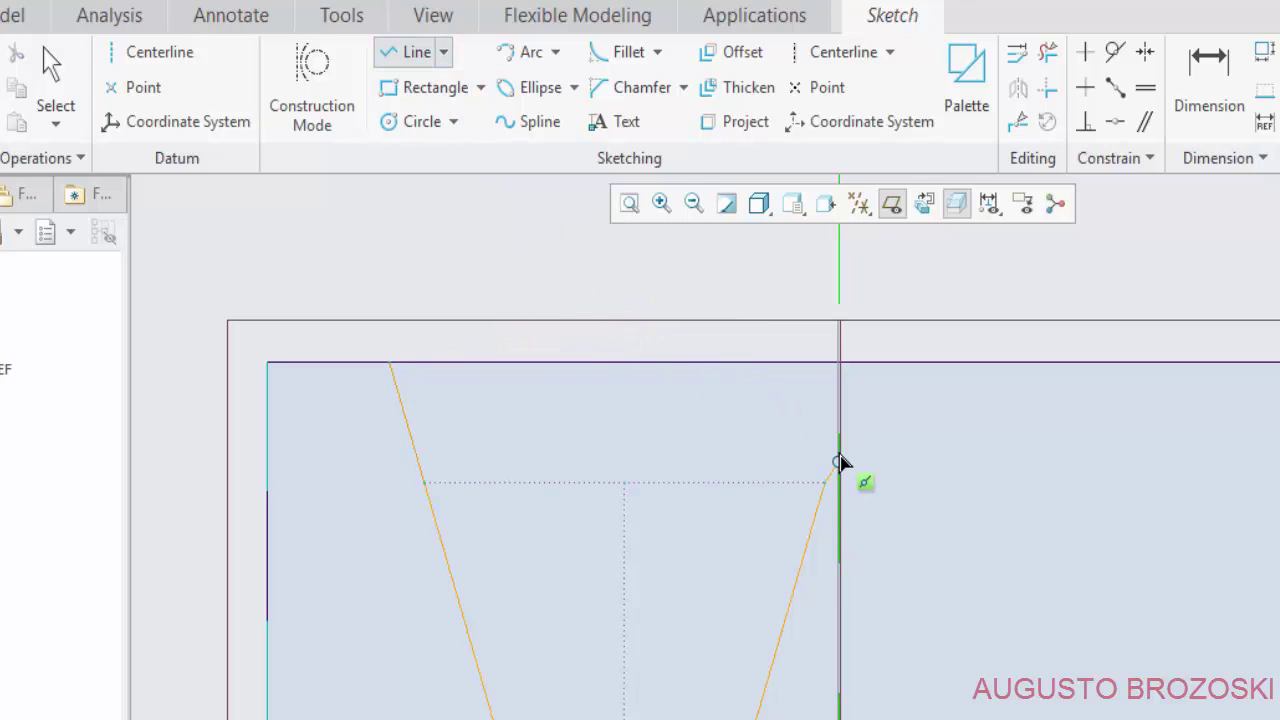
{"action": "left_click", "coordinate": [838, 462]}
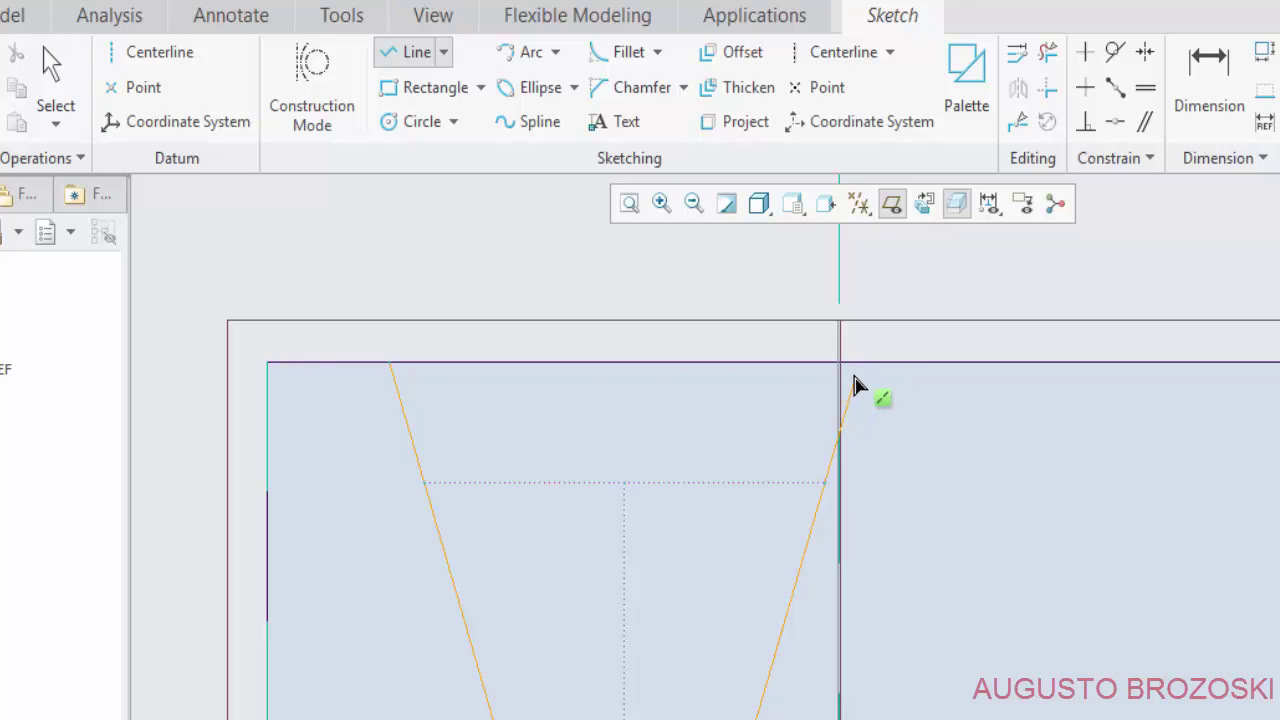
{"action": "left_click", "coordinate": [858, 364]}
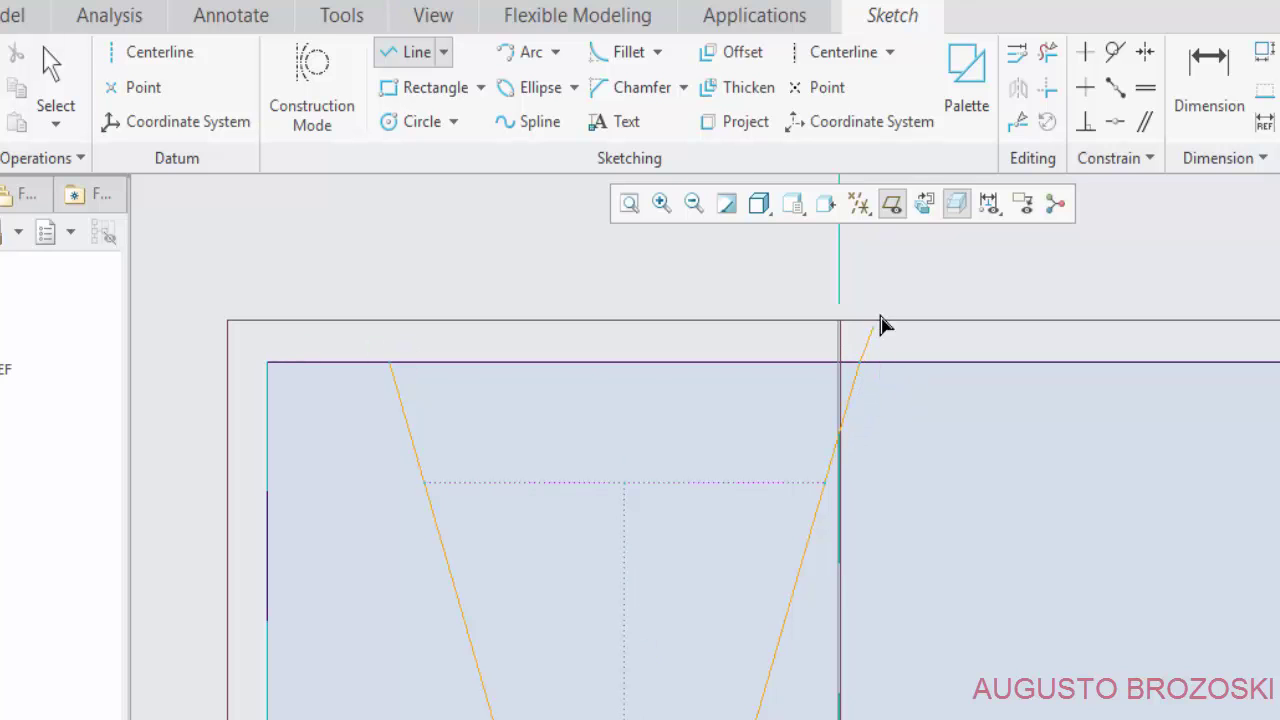
{"action": "left_click", "coordinate": [391, 362]}
{"action": "middle_click", "coordinate": [646, 330]}
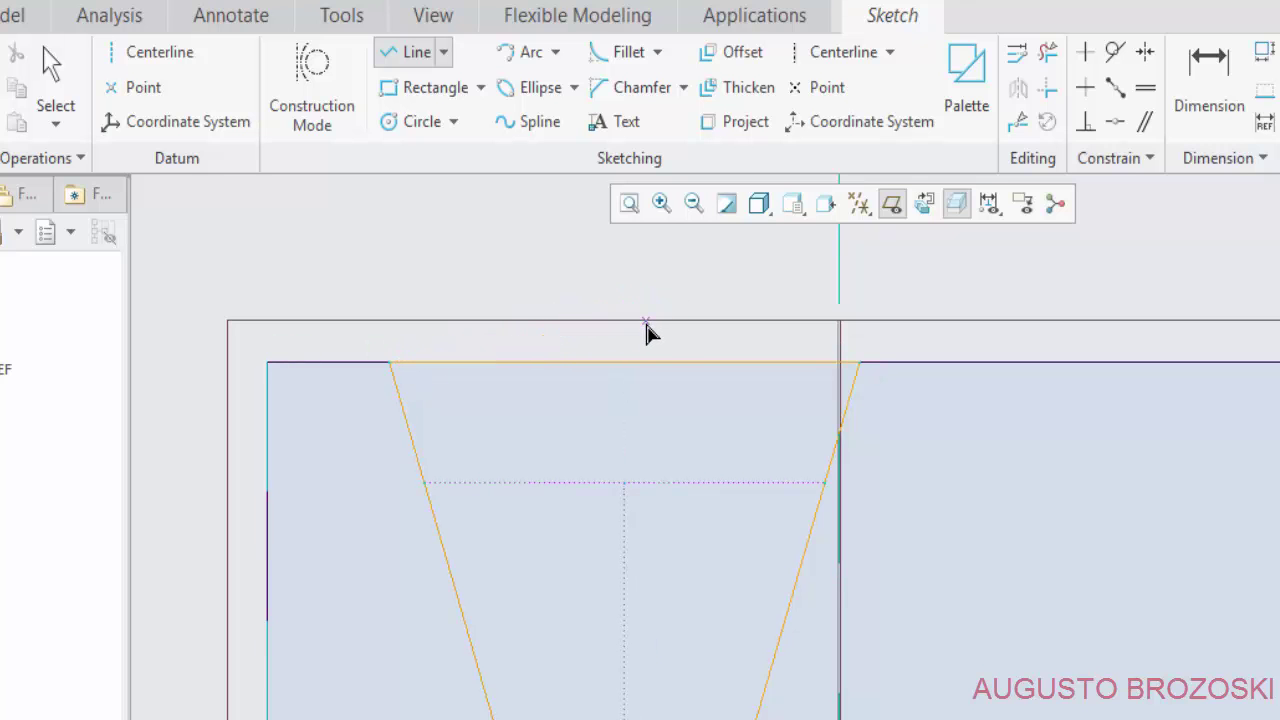
{"action": "scroll", "coordinate": [728, 409], "scroll_direction": "up", "scroll_amount": 2}
{"action": "scroll", "coordinate": [677, 420], "scroll_direction": "up", "scroll_amount": 2}
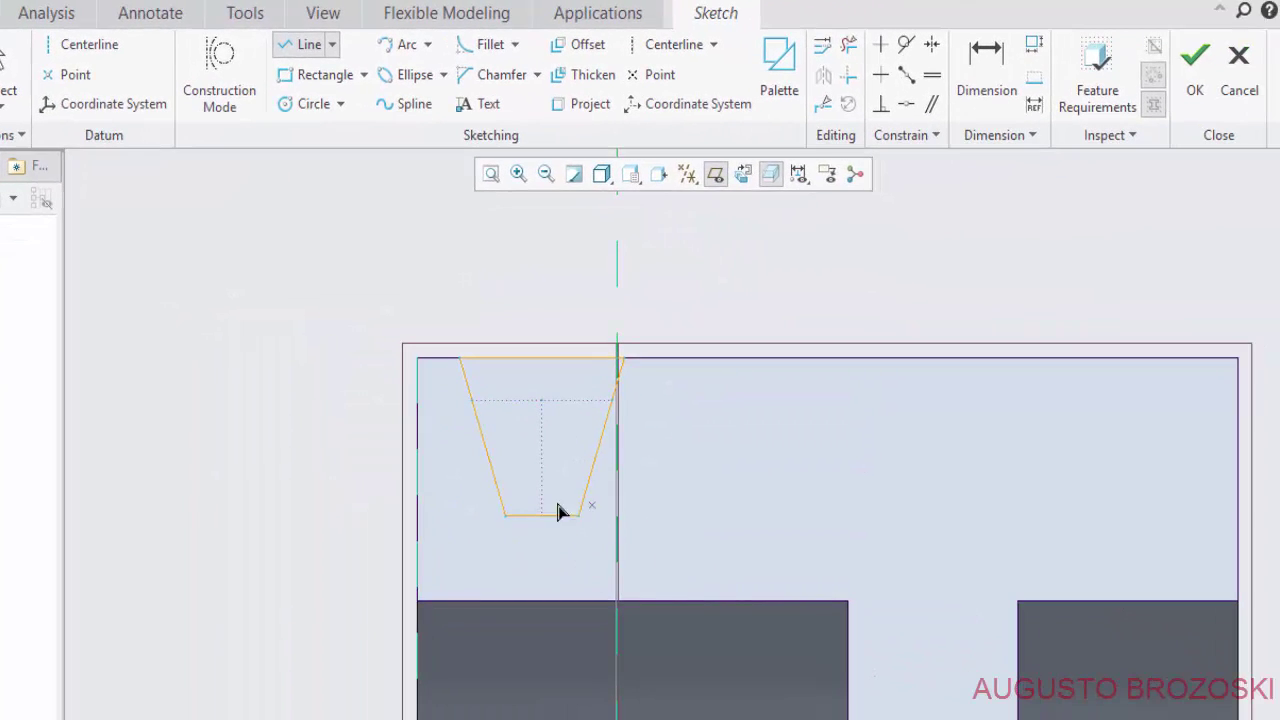
{"action": "left_click", "coordinate": [1196, 80]}
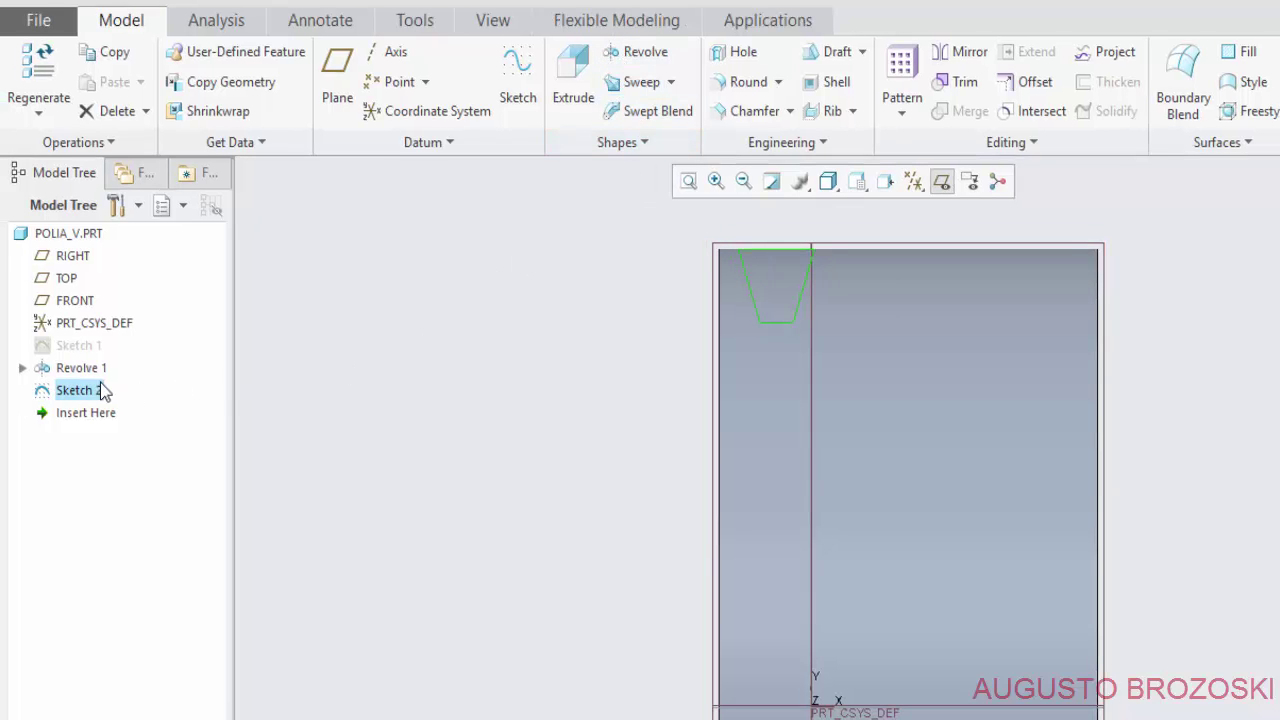
Start revolving the groove sketch and return to the standard 3D view.
{"action": "left_click", "coordinate": [636, 55]}
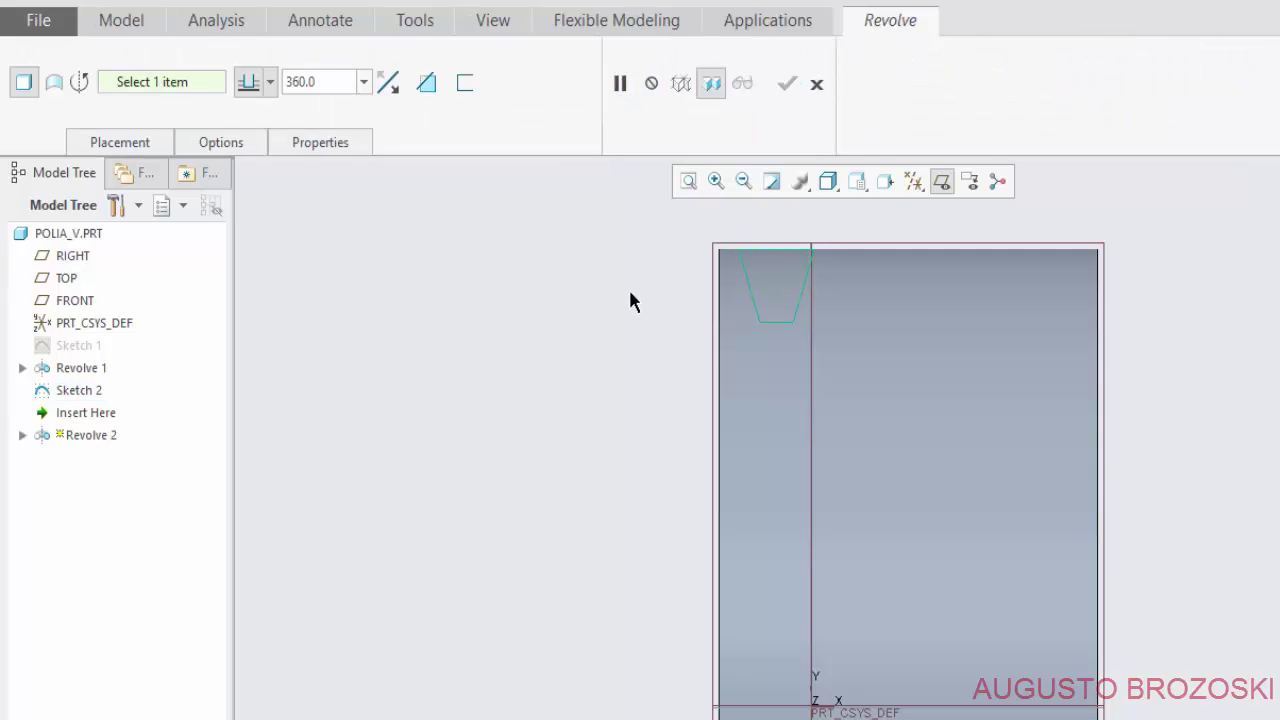
{"action": "left_click", "coordinate": [857, 183]}
{"action": "left_click", "coordinate": [870, 208]}
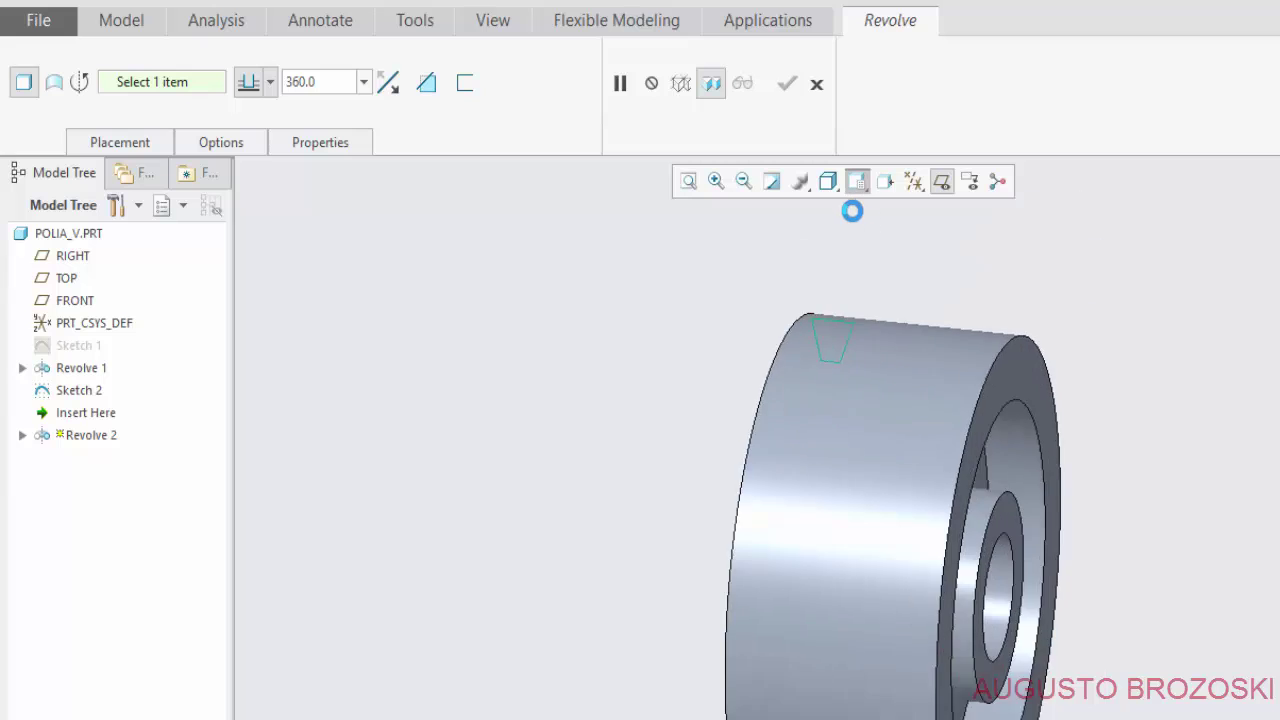
{"action": "scroll", "coordinate": [829, 277], "scroll_direction": "up", "scroll_amount": 2}
{"action": "scroll", "coordinate": [797, 277], "scroll_direction": "up", "scroll_amount": 2}
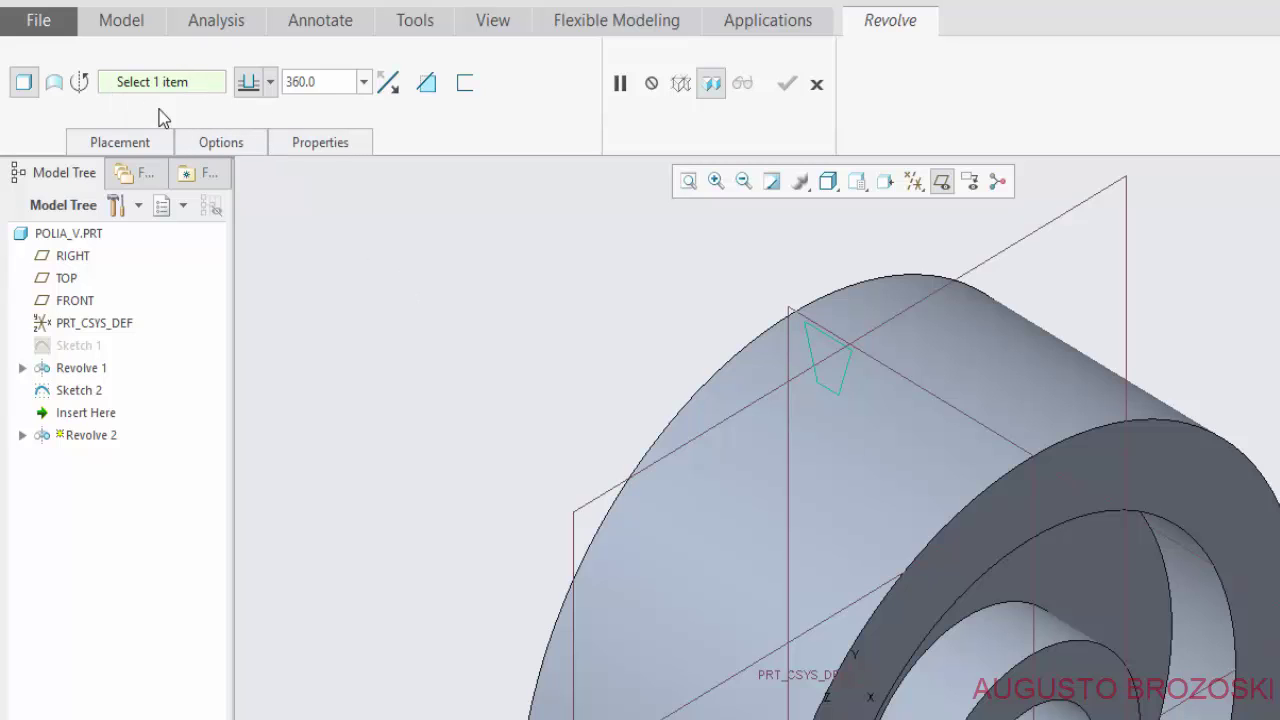
{"action": "scroll", "coordinate": [440, 258], "scroll_direction": "up", "scroll_amount": 1}
{"action": "scroll", "coordinate": [440, 258], "scroll_direction": "down", "scroll_amount": 2}
{"action": "scroll", "coordinate": [442, 257], "scroll_direction": "down", "scroll_amount": 1}
{"action": "scroll", "coordinate": [686, 590], "scroll_direction": "up", "scroll_amount": 2}
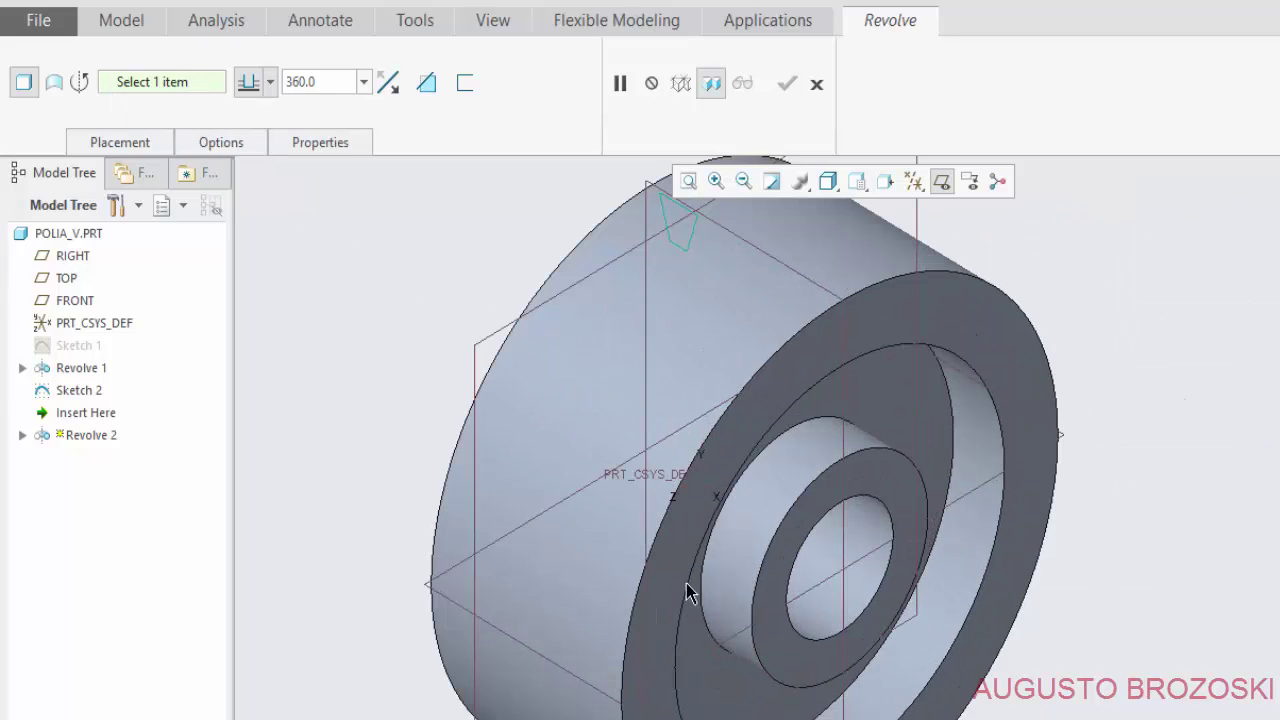
Revolve the groove cut about the X axis, check it from FRONT and confirm Revolve 2.
{"action": "left_click", "coordinate": [184, 85]}
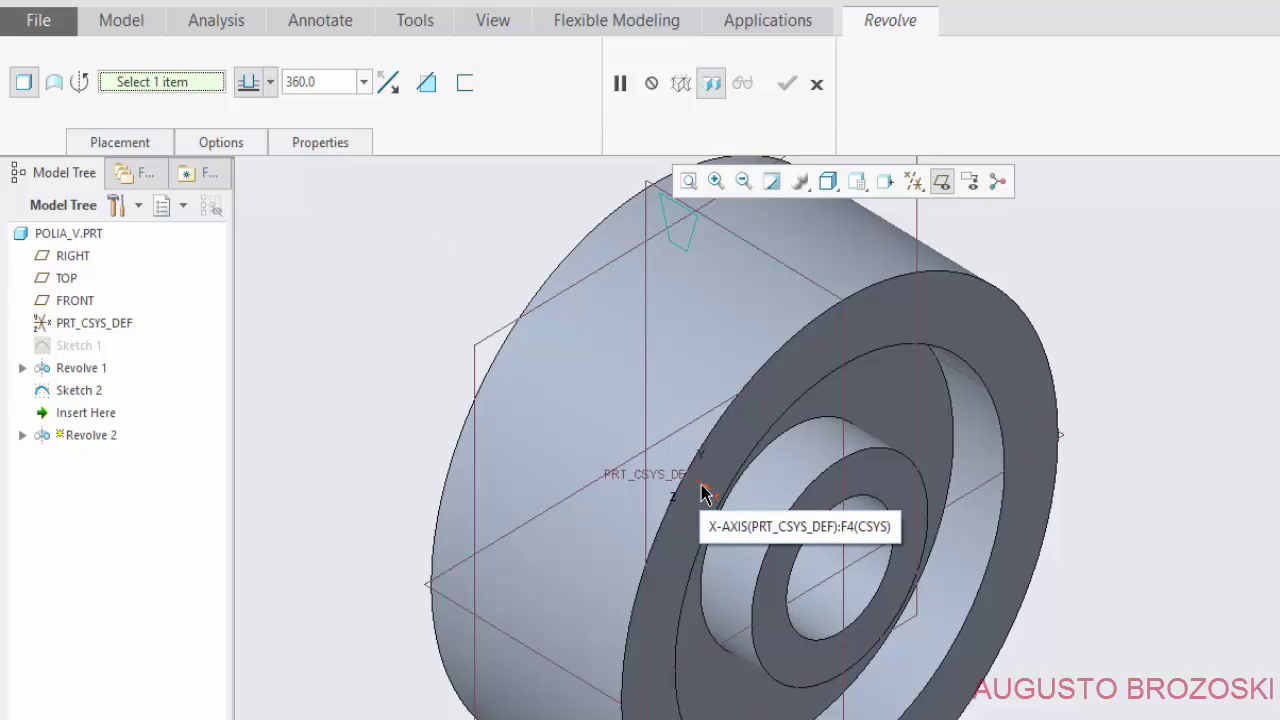
{"action": "scroll", "coordinate": [703, 493], "scroll_direction": "up", "scroll_amount": 1}
{"action": "left_click", "coordinate": [702, 486]}
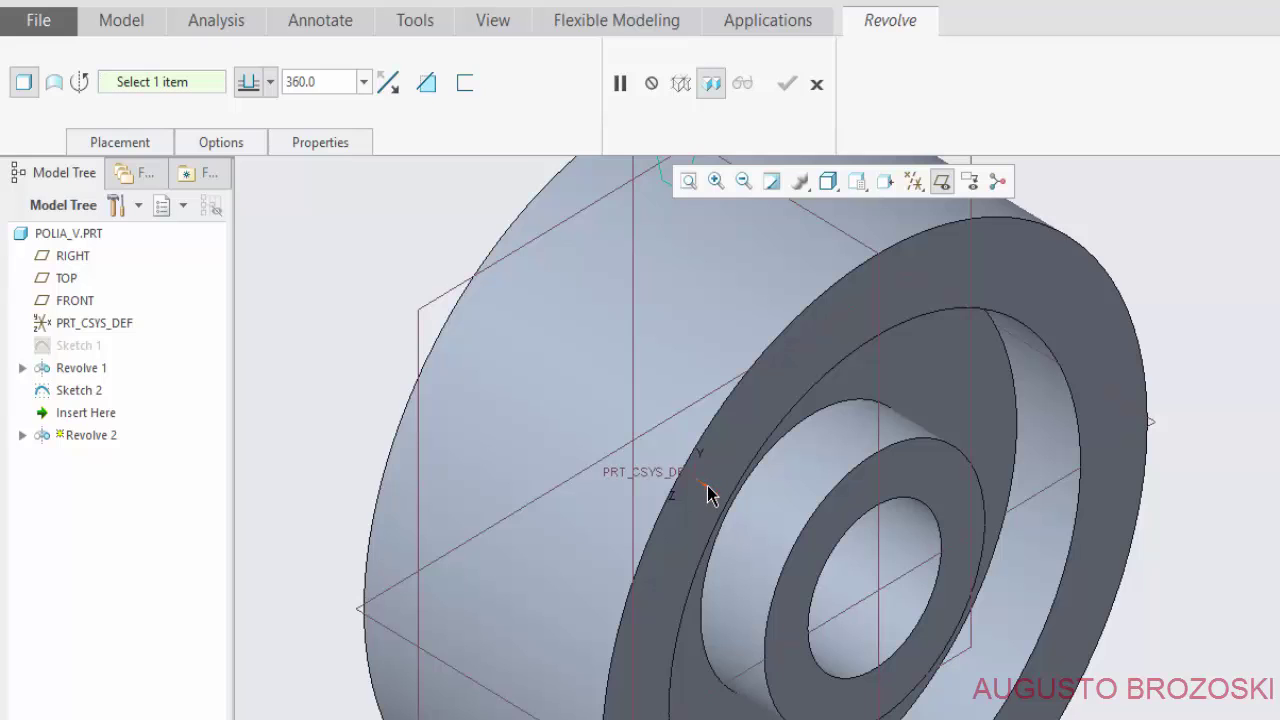
{"action": "scroll", "coordinate": [704, 500], "scroll_direction": "down", "scroll_amount": 2}
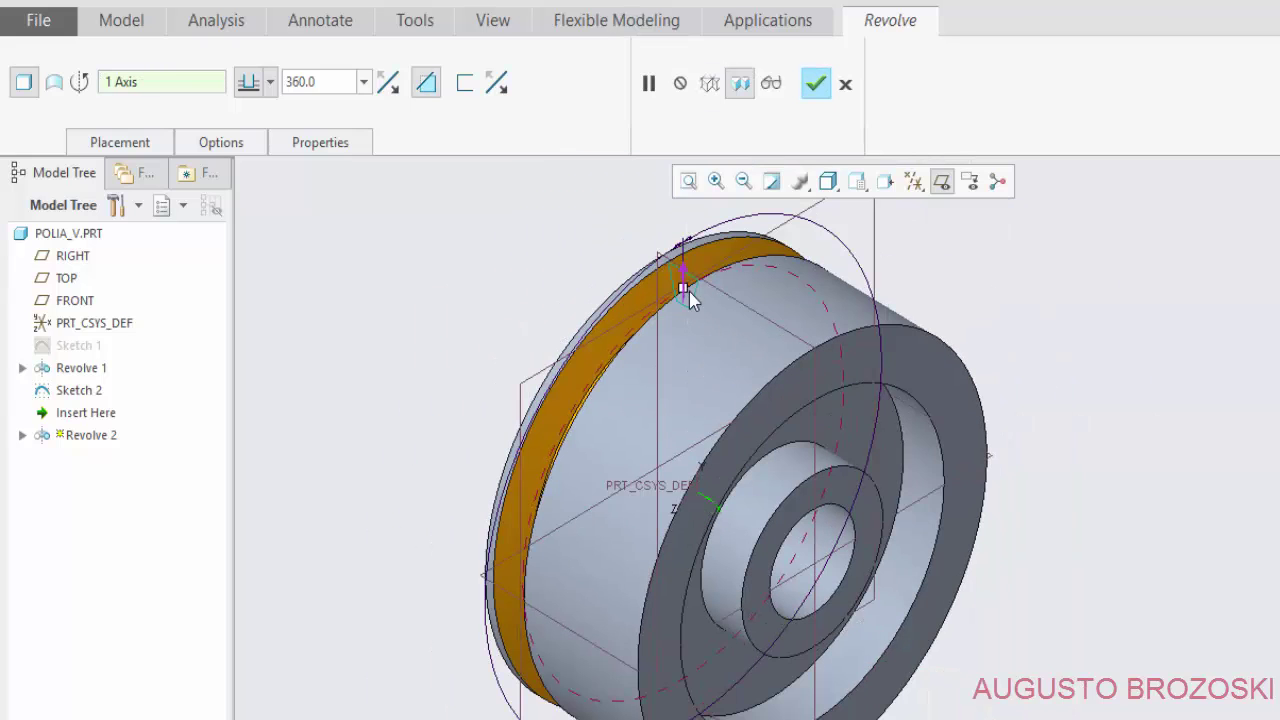
{"action": "left_click", "coordinate": [859, 183]}
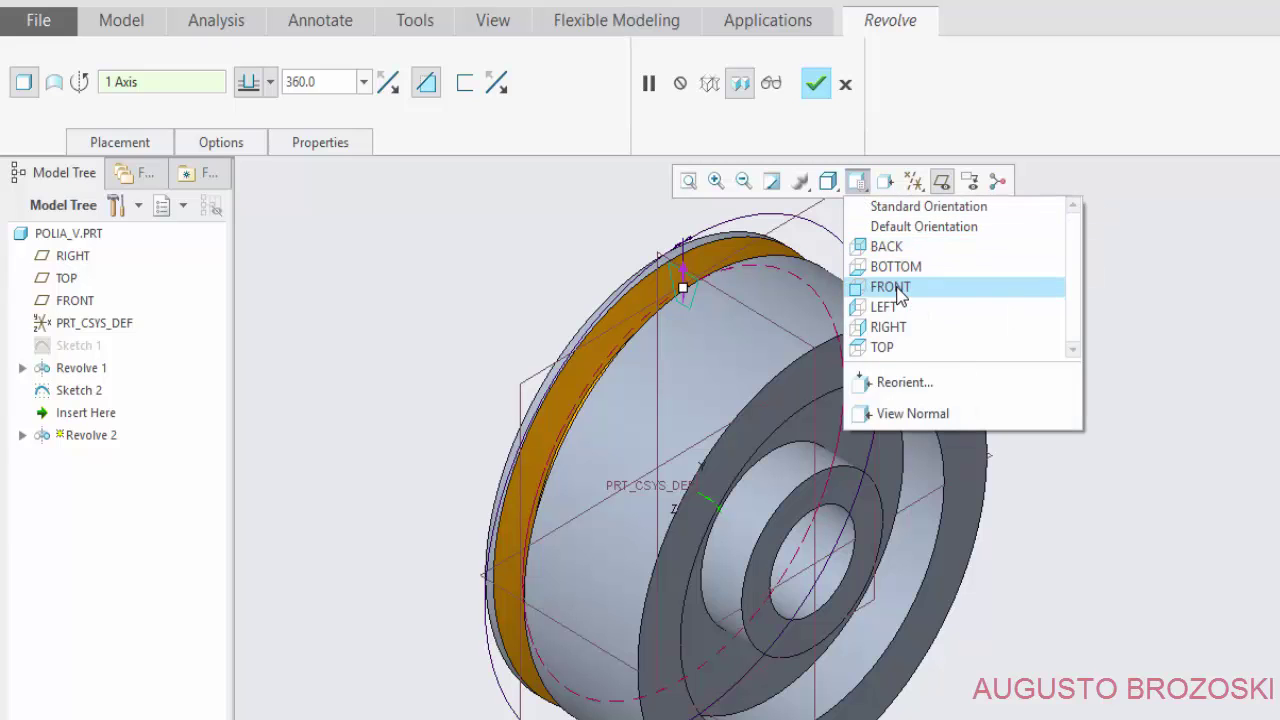
{"action": "left_click", "coordinate": [900, 287]}
{"action": "scroll", "coordinate": [826, 308], "scroll_direction": "up", "scroll_amount": 3}
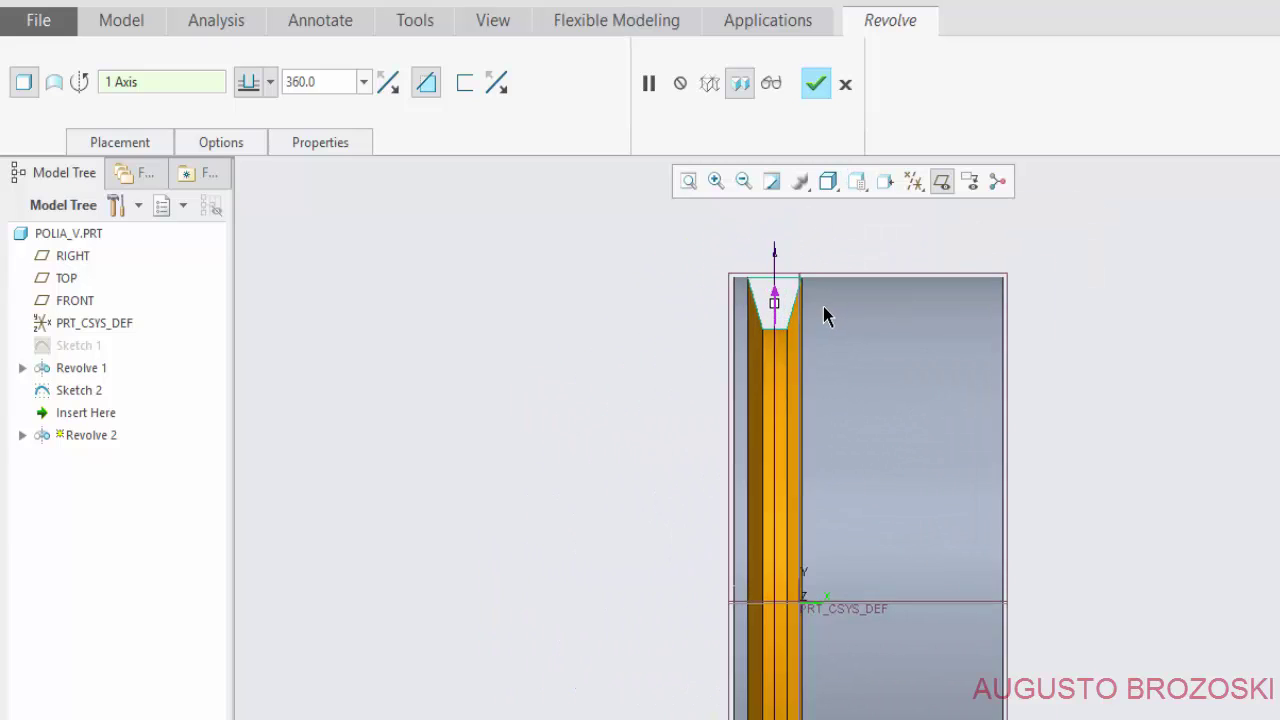
{"action": "left_click", "coordinate": [813, 87]}
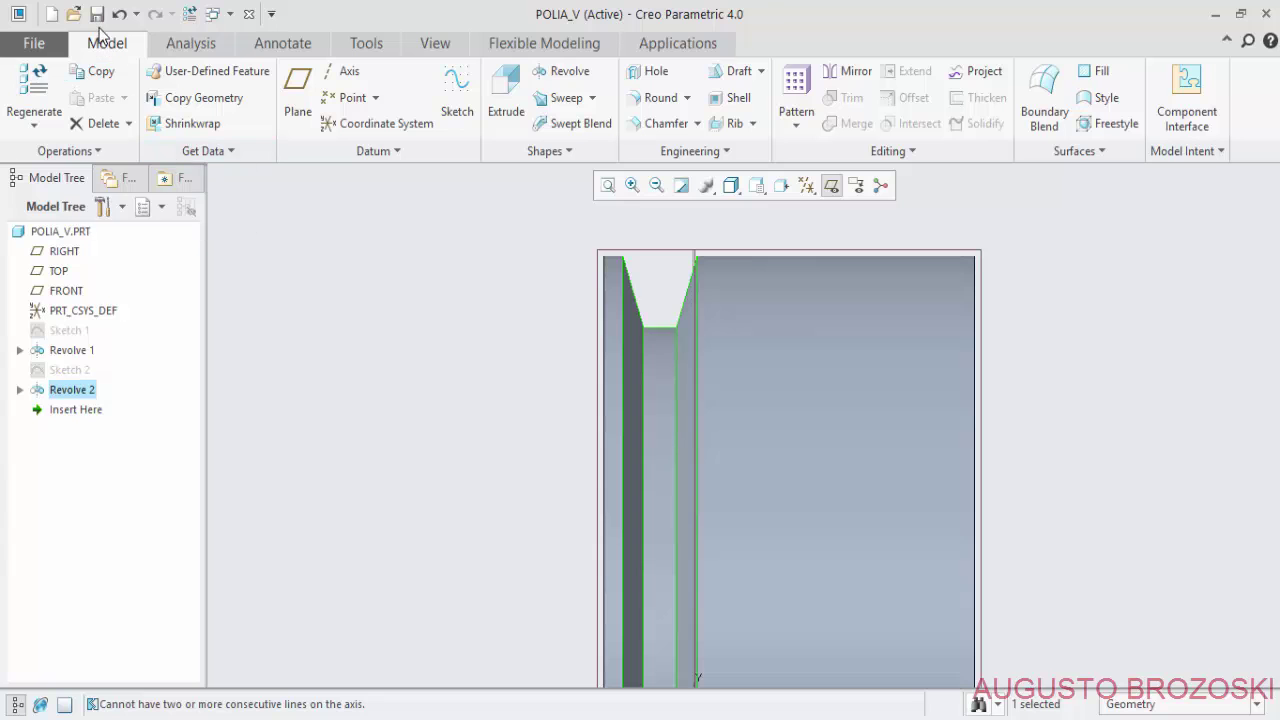
Save the part and start a Direction pattern of the groove cut along the X axis.
{"action": "left_click", "coordinate": [97, 14]}
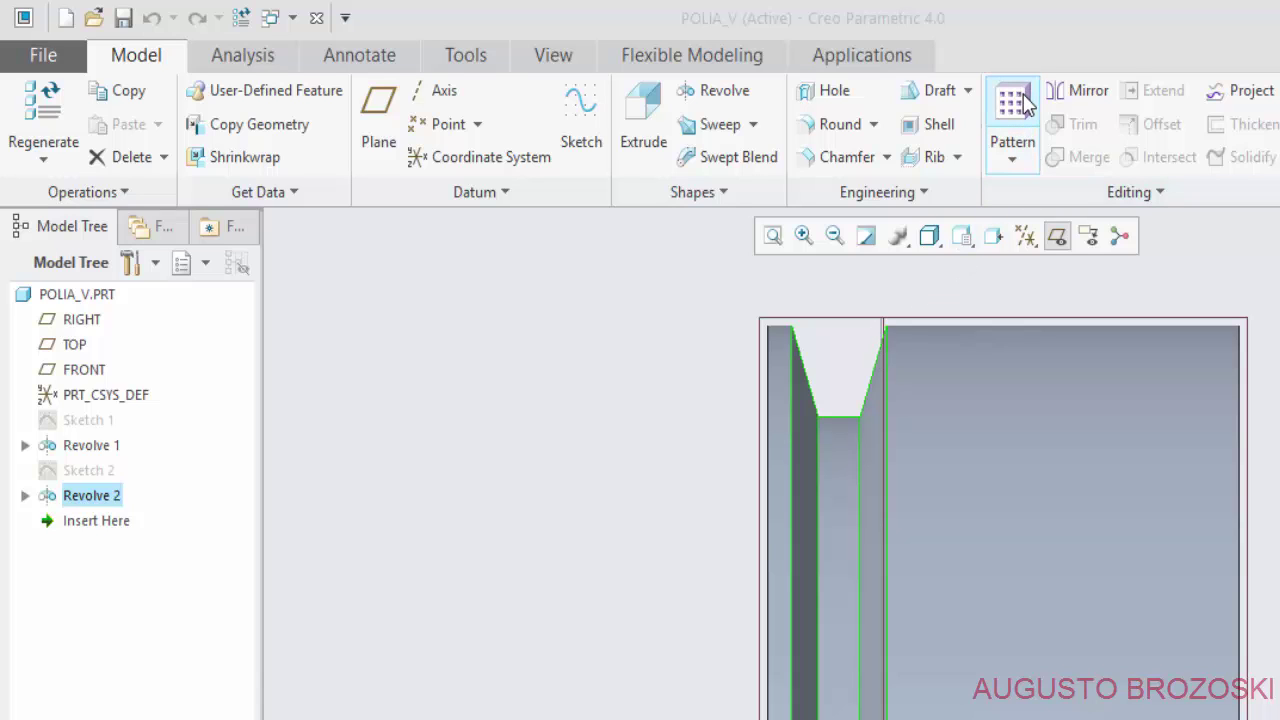
{"action": "left_click", "coordinate": [1024, 102]}
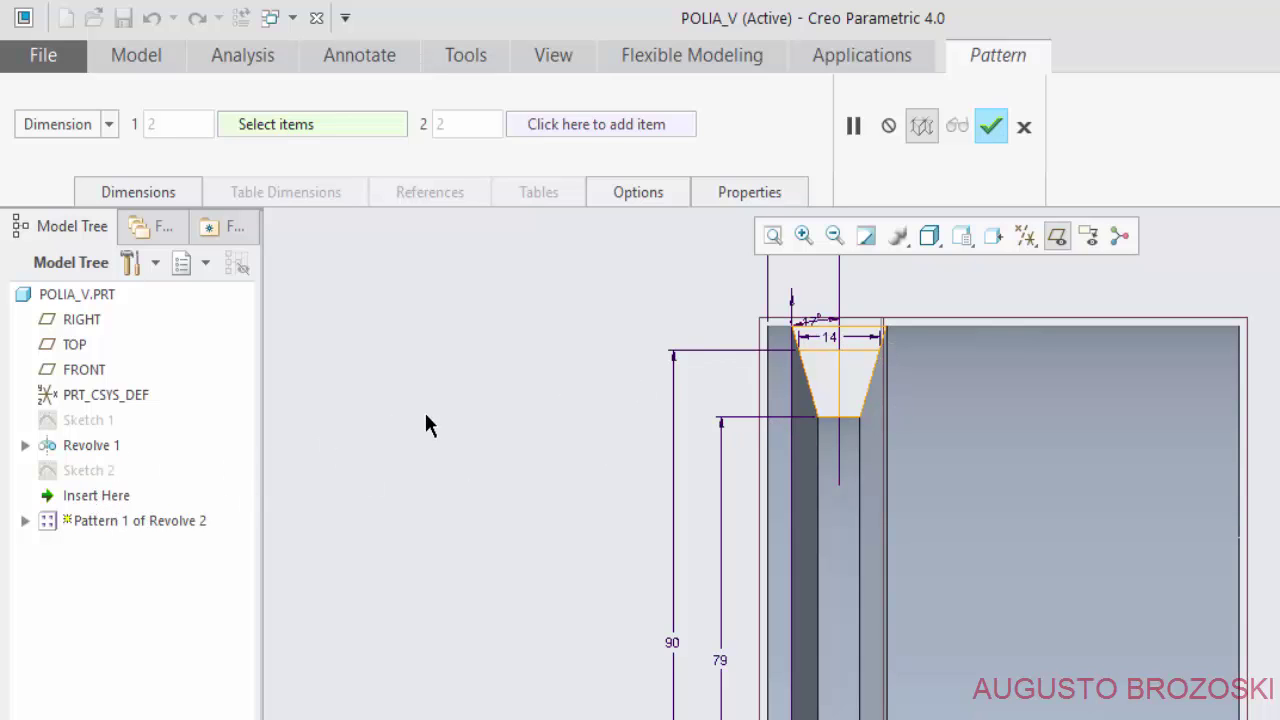
{"action": "left_click", "coordinate": [110, 126]}
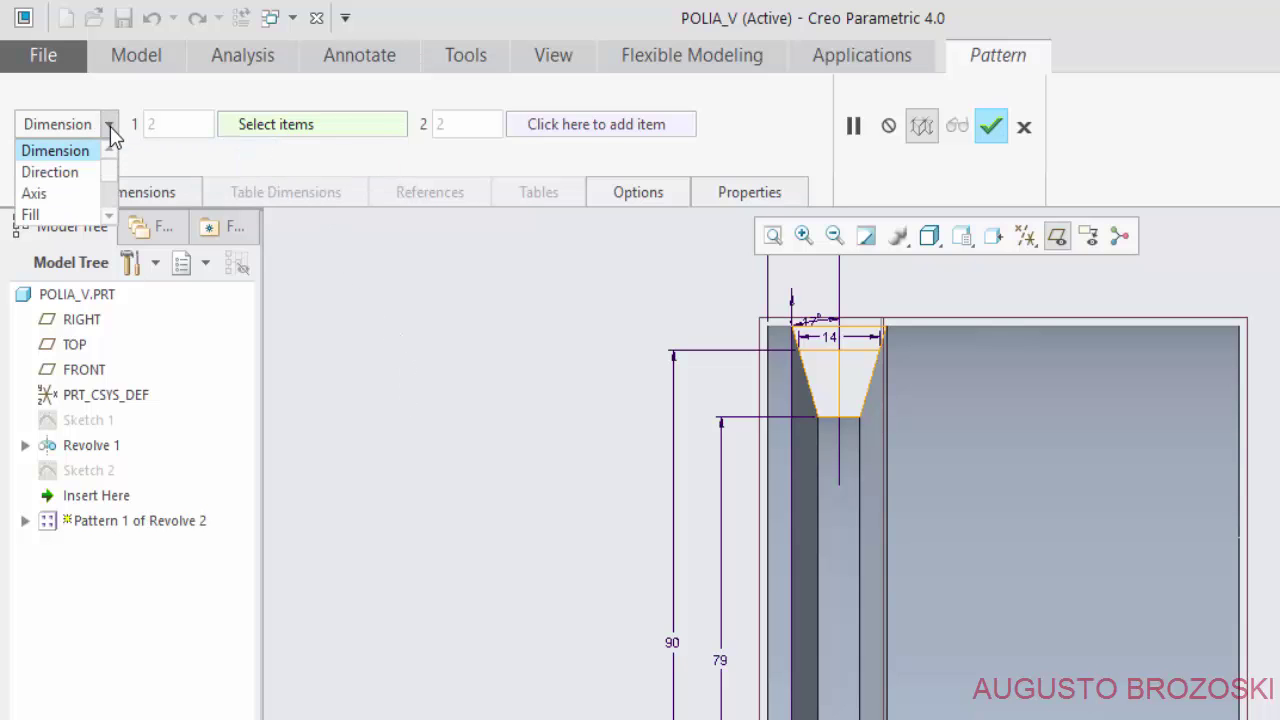
{"action": "left_click", "coordinate": [80, 175]}
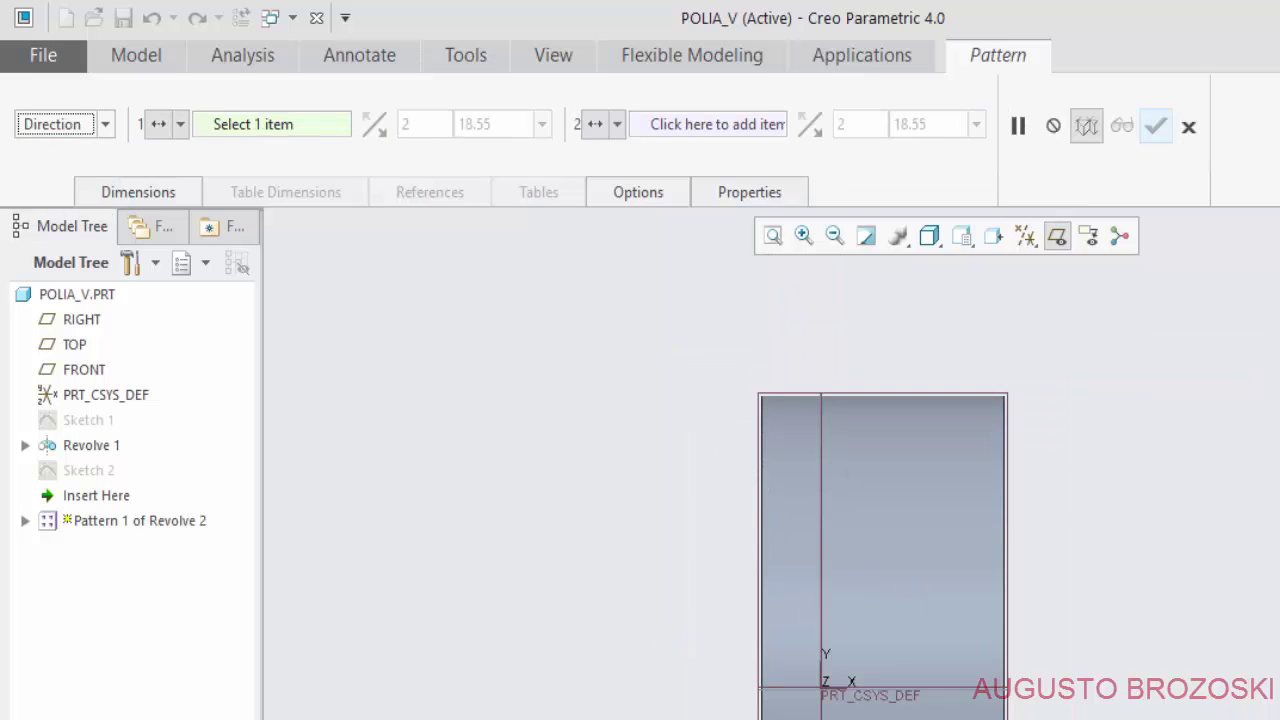
{"action": "scroll", "coordinate": [829, 706], "scroll_direction": "down", "scroll_amount": 2}
{"action": "scroll", "coordinate": [812, 672], "scroll_direction": "down", "scroll_amount": 3}
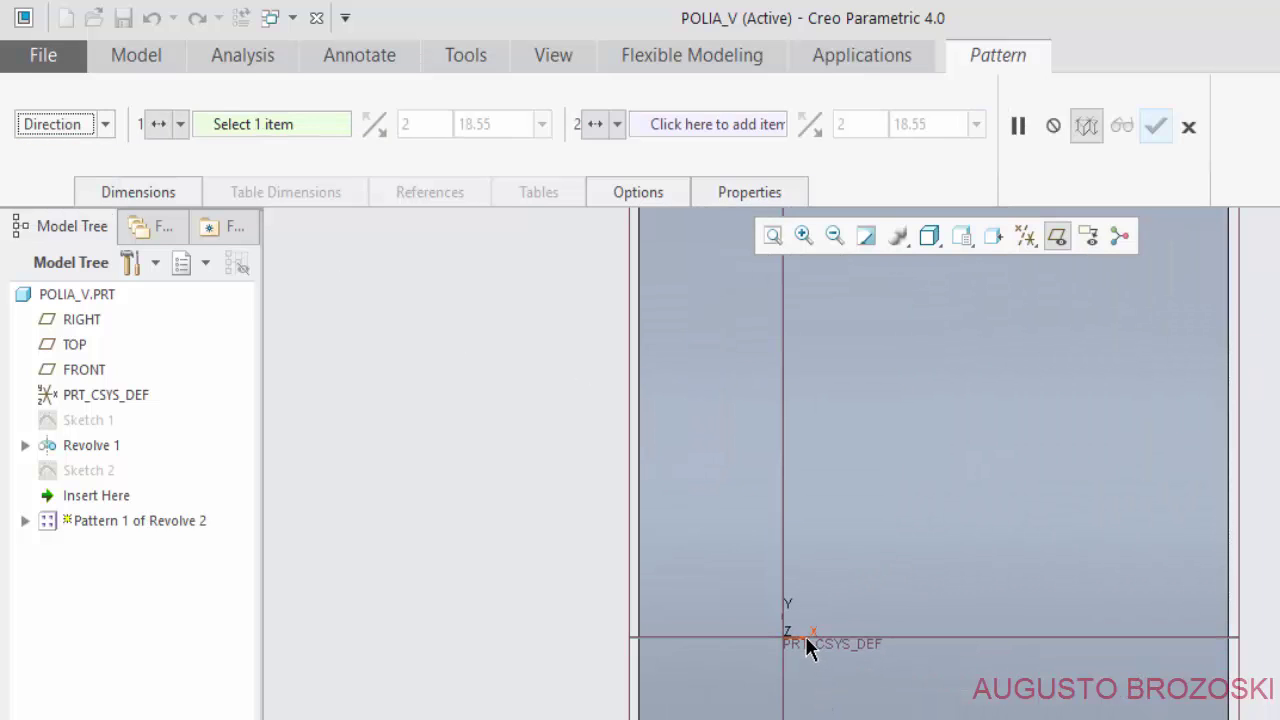
{"action": "left_click", "coordinate": [805, 636]}
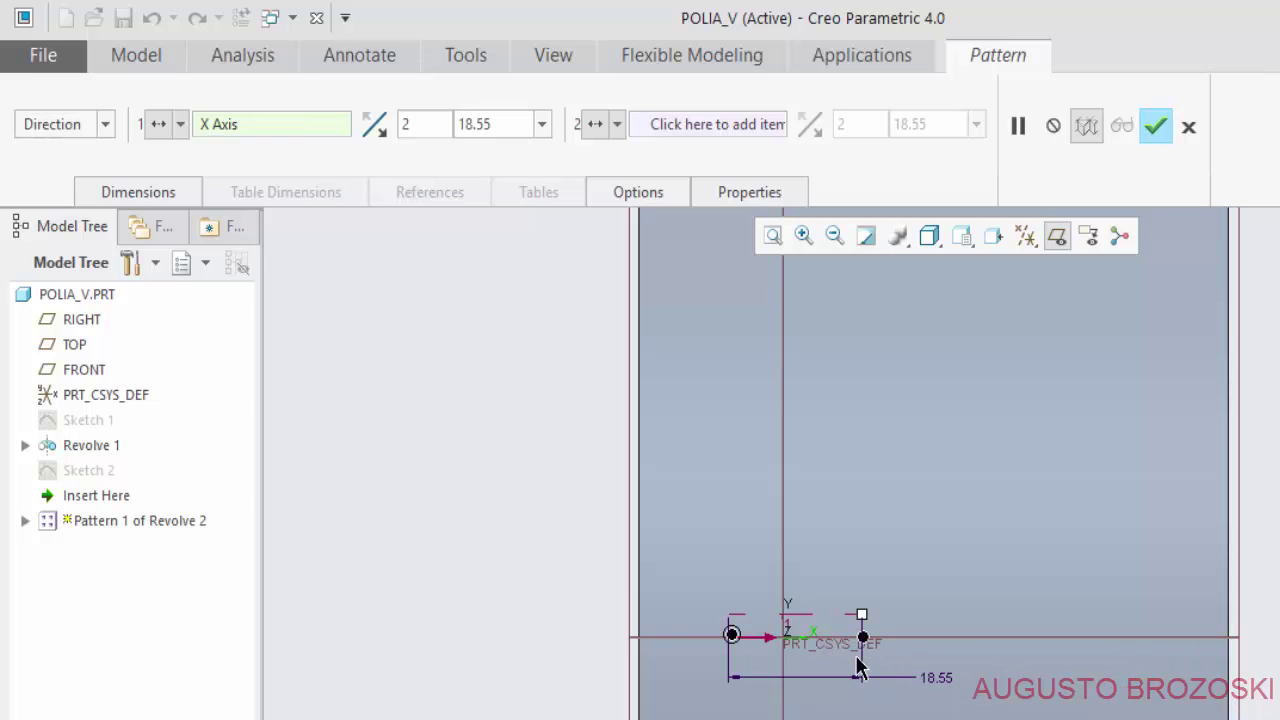
Set the pattern to 4 members spaced 19 apart.
{"action": "scroll", "coordinate": [757, 607], "scroll_direction": "down", "scroll_amount": 5}
{"action": "scroll", "coordinate": [774, 387], "scroll_direction": "down", "scroll_amount": 1}
{"action": "scroll", "coordinate": [782, 321], "scroll_direction": "up", "scroll_amount": 1}
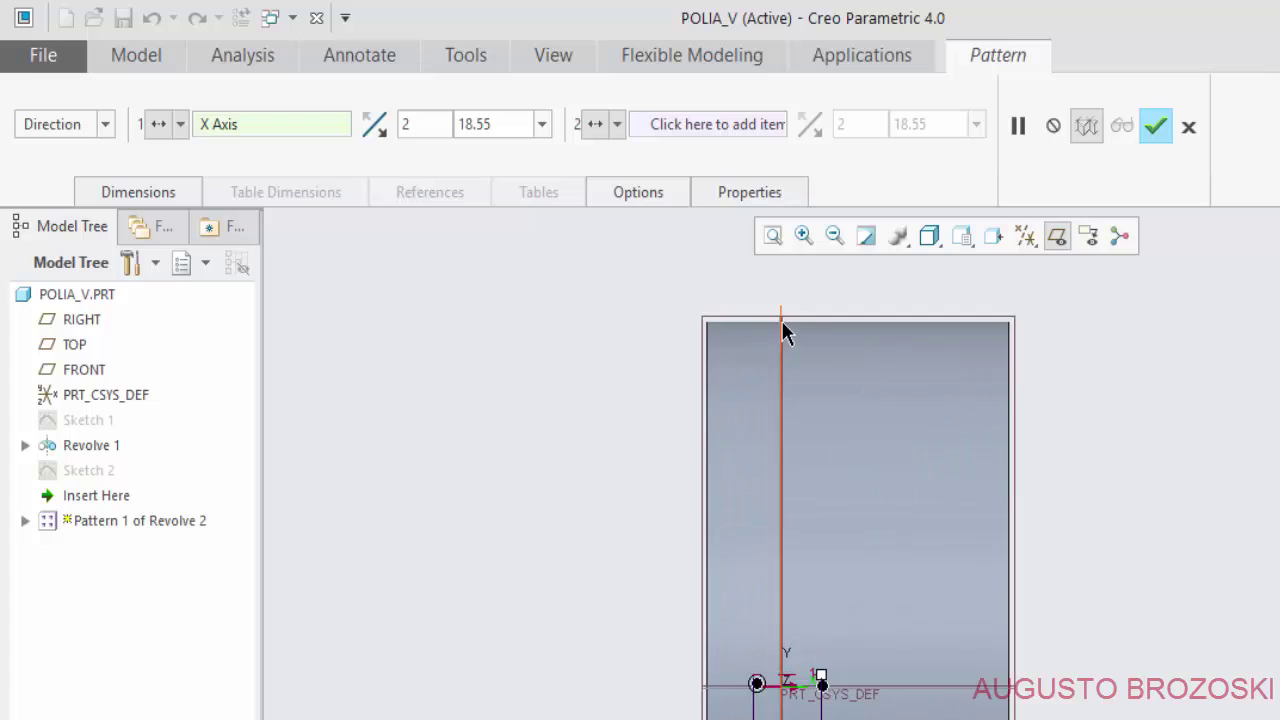
{"action": "scroll", "coordinate": [778, 320], "scroll_direction": "up", "scroll_amount": 5}
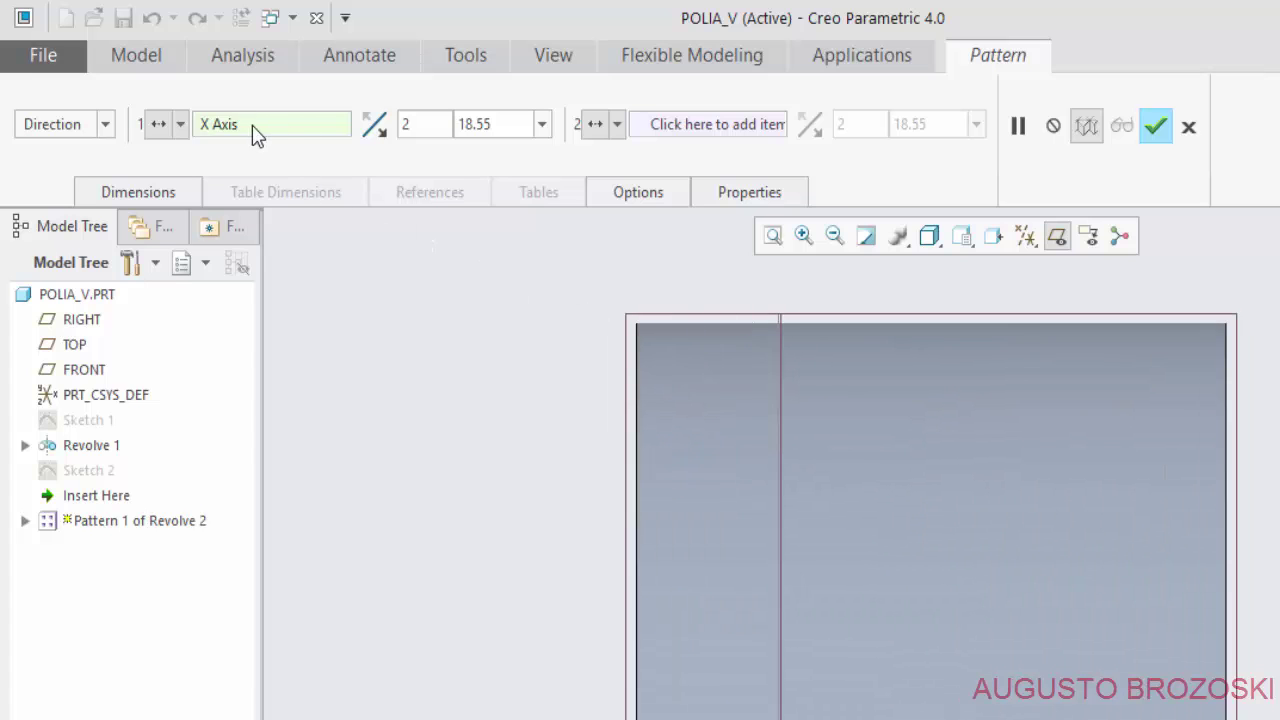
{"action": "double_click", "coordinate": [422, 124]}
{"action": "type", "text": "4"}
{"action": "double_click", "coordinate": [513, 124]}
{"action": "type", "text": "1"}
{"action": "type", "text": "9"}
{"action": "key", "text": "Return"}
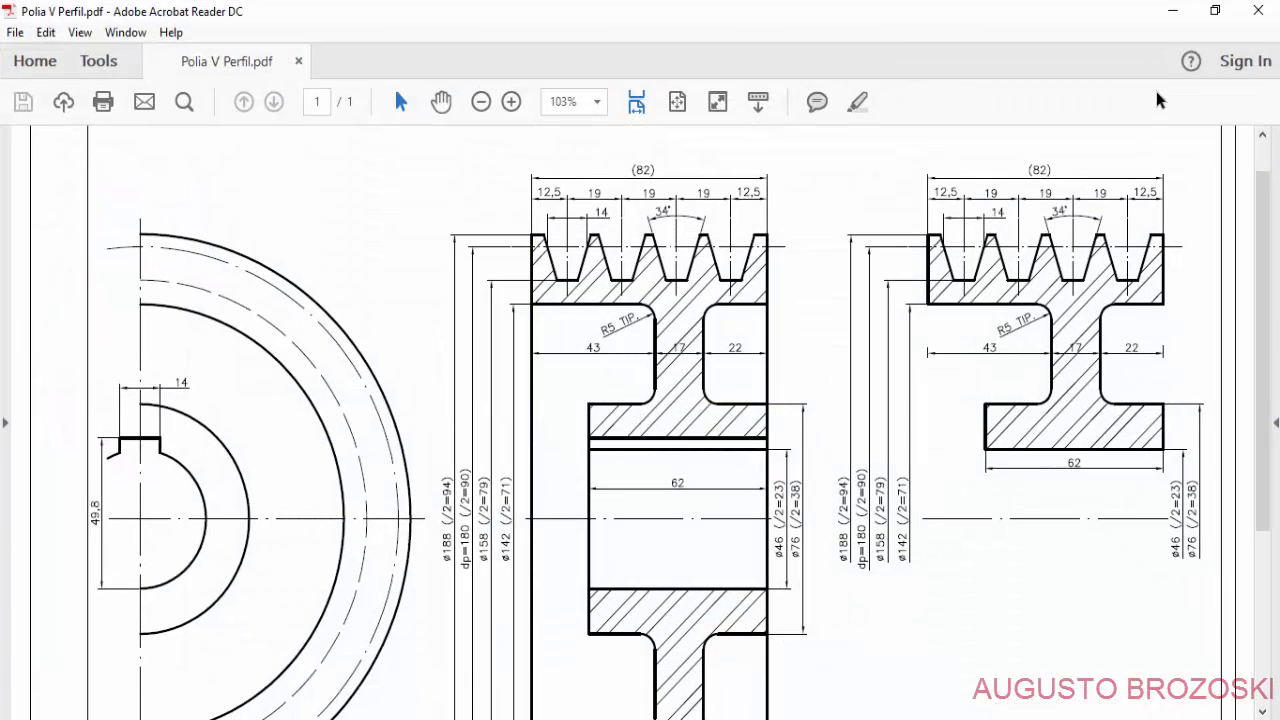
{"action": "left_click", "coordinate": [1172, 11]}
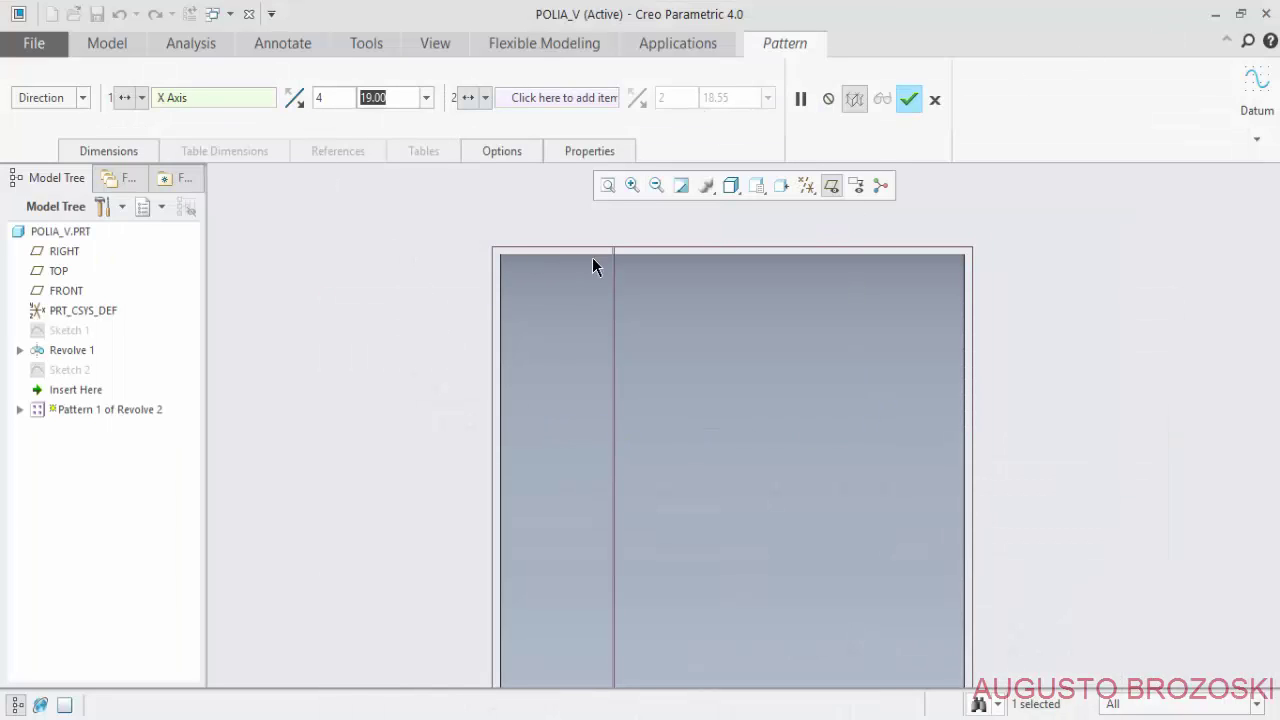
Confirm Pattern 1 of four V-grooves and return to the standard orientation.
{"action": "left_click", "coordinate": [908, 99]}
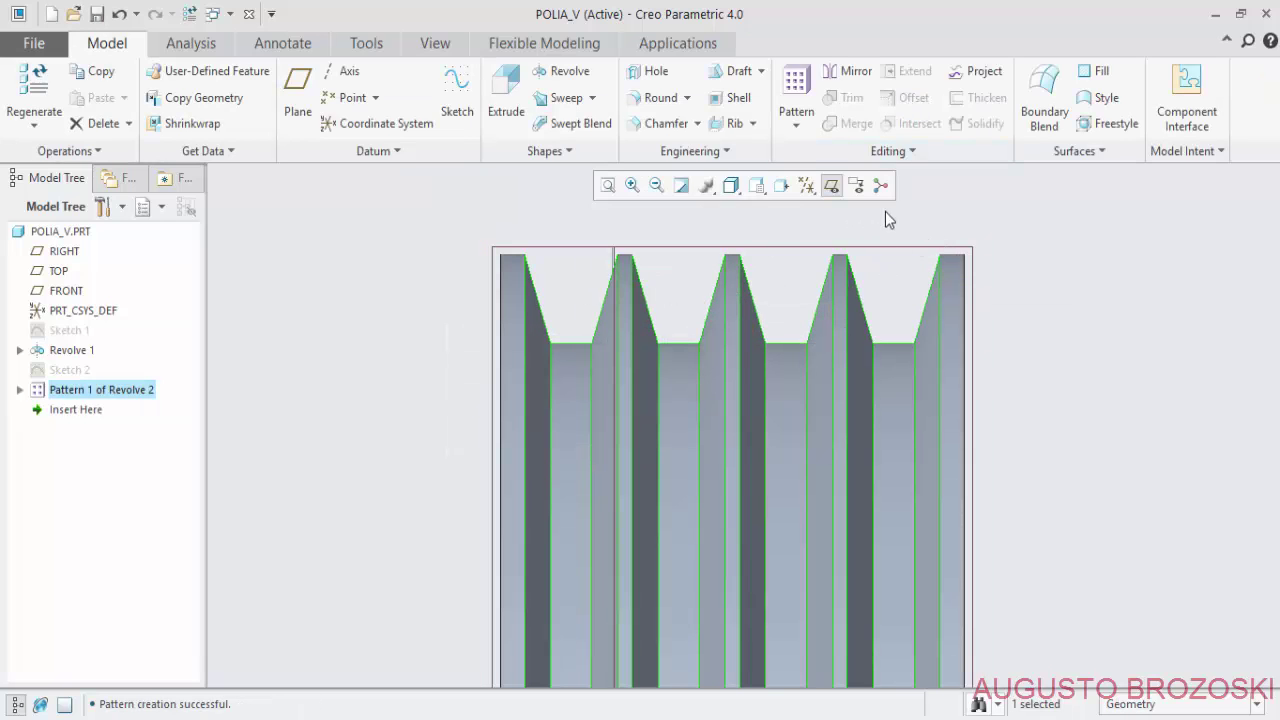
{"action": "left_click", "coordinate": [760, 192]}
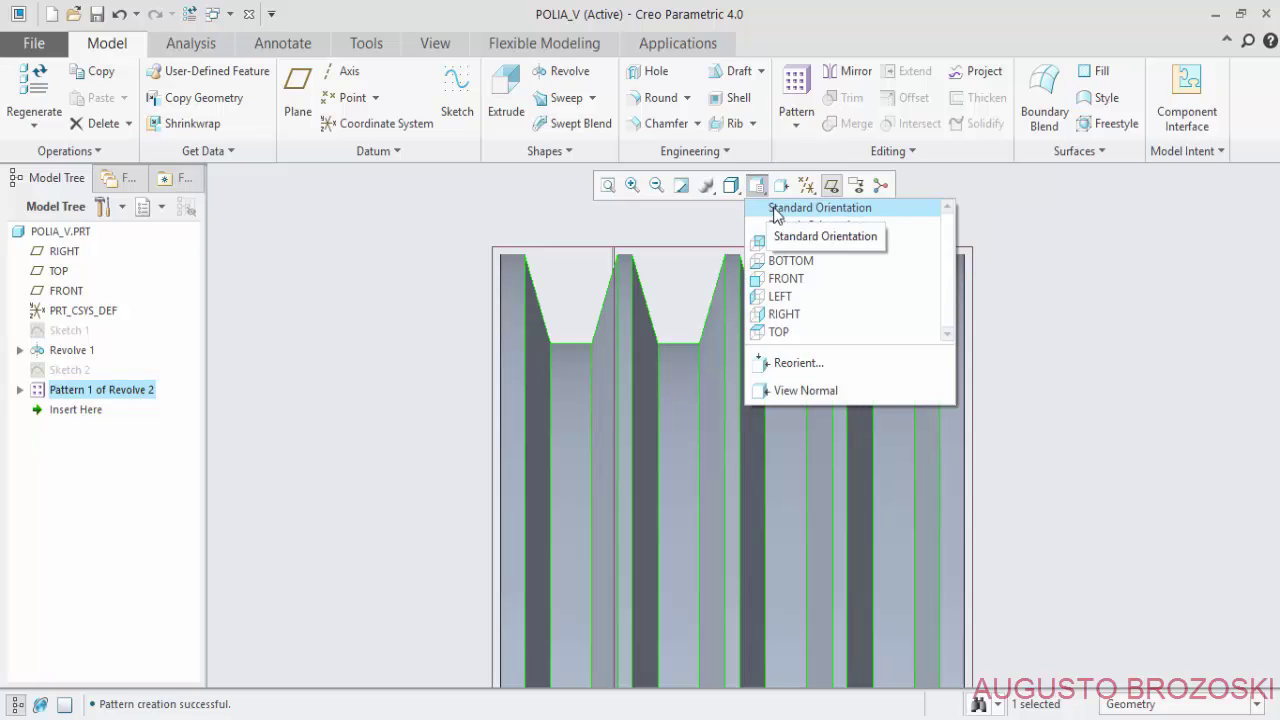
{"action": "left_click", "coordinate": [771, 208]}
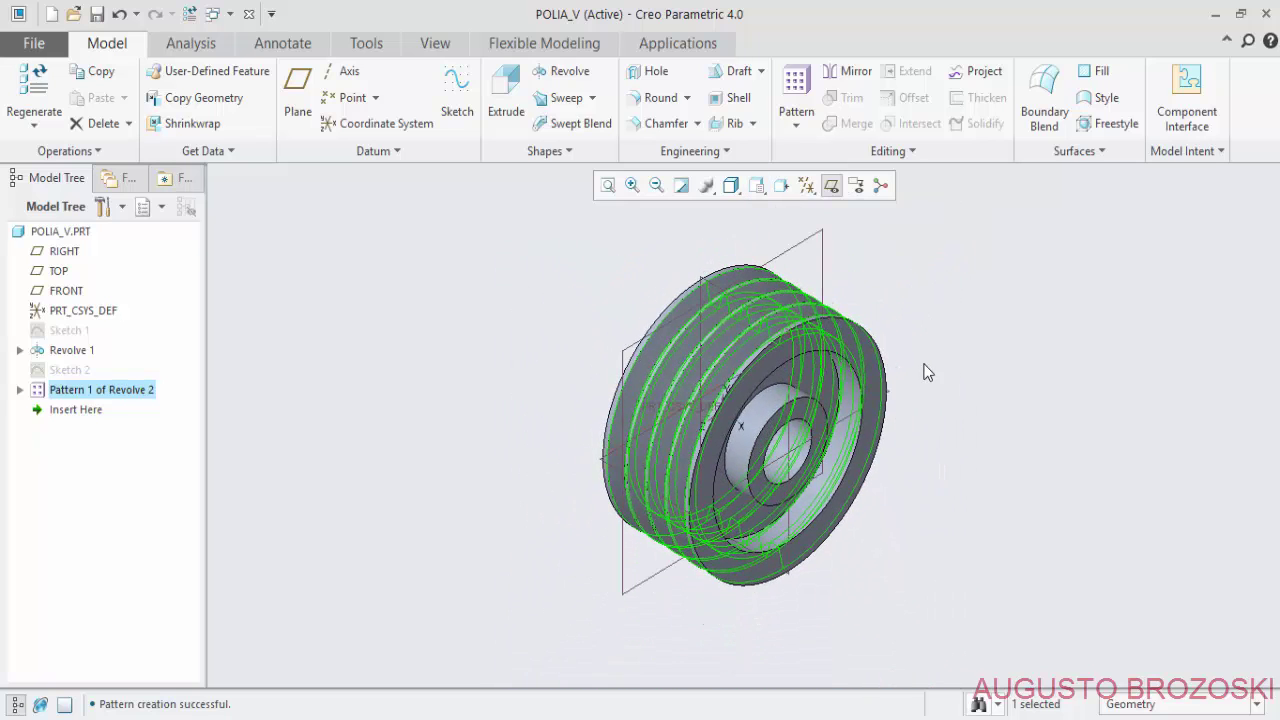
{"action": "scroll", "coordinate": [837, 409], "scroll_direction": "down", "scroll_amount": 3}
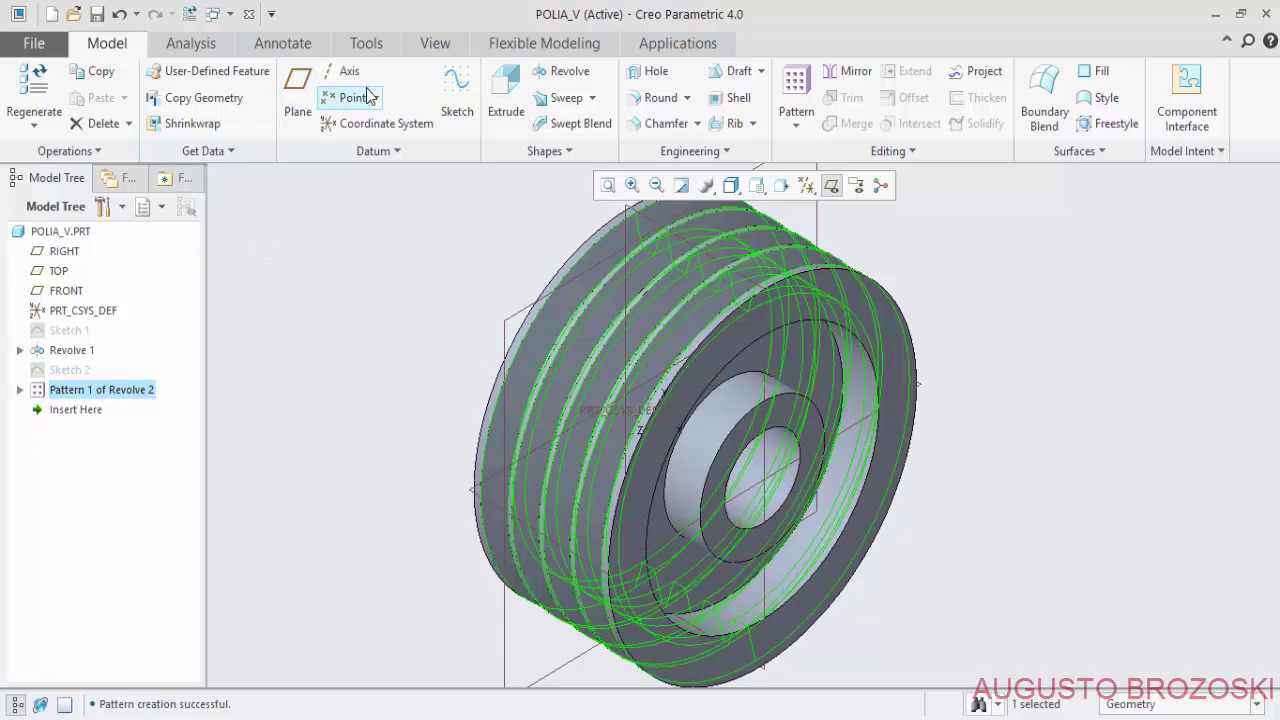
Start Sketch 3 on the hub's inner ring face and draw a keyway rectangle above the bore.
{"action": "left_click", "coordinate": [460, 90]}
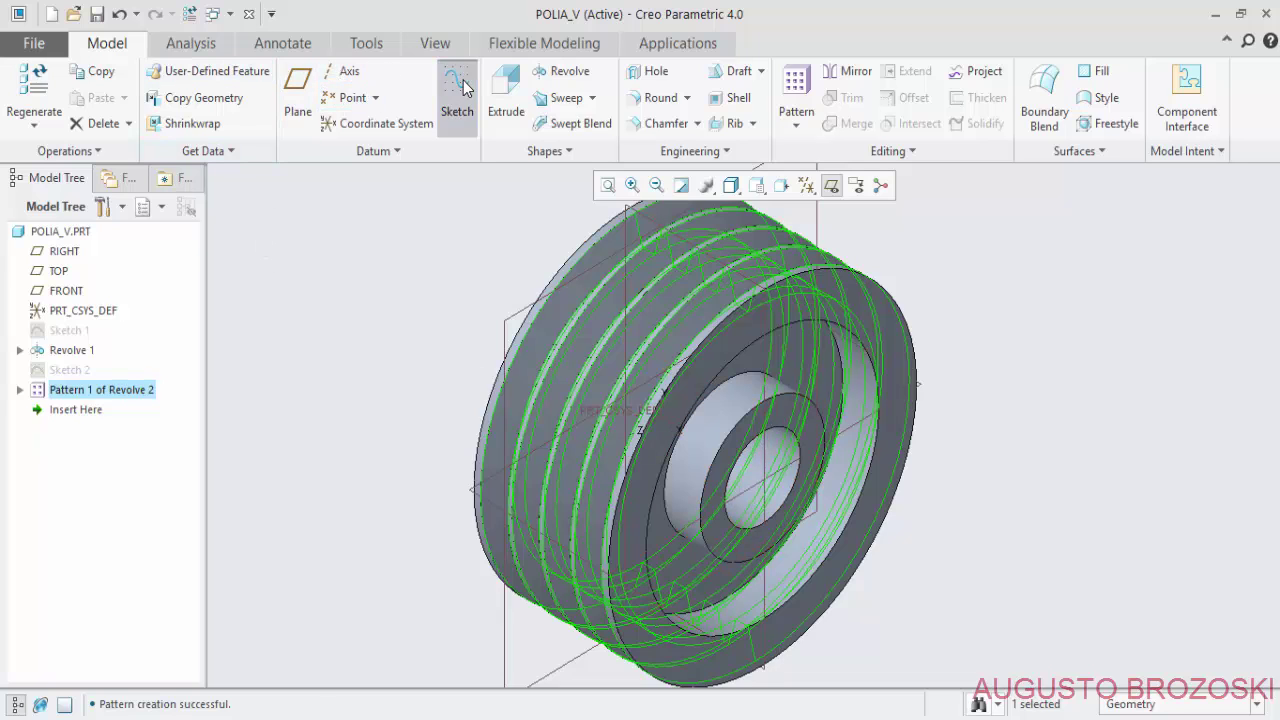
{"action": "left_click", "coordinate": [798, 416]}
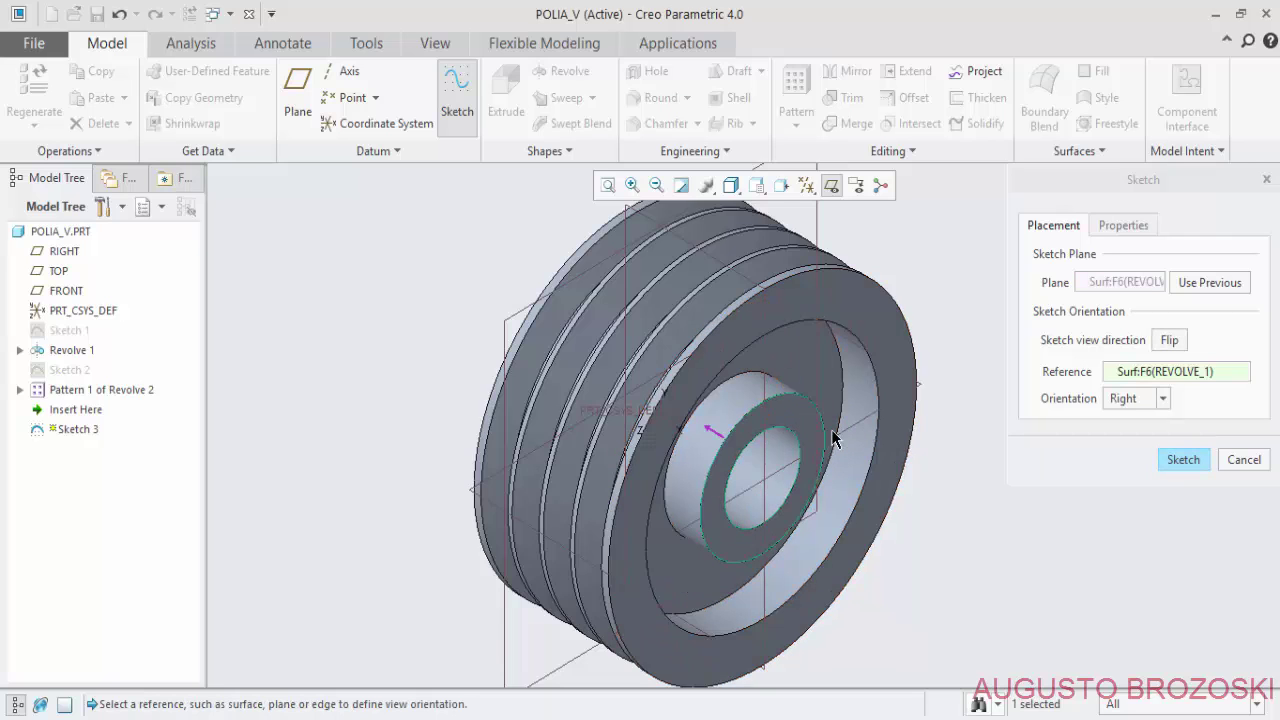
{"action": "left_click", "coordinate": [1180, 460]}
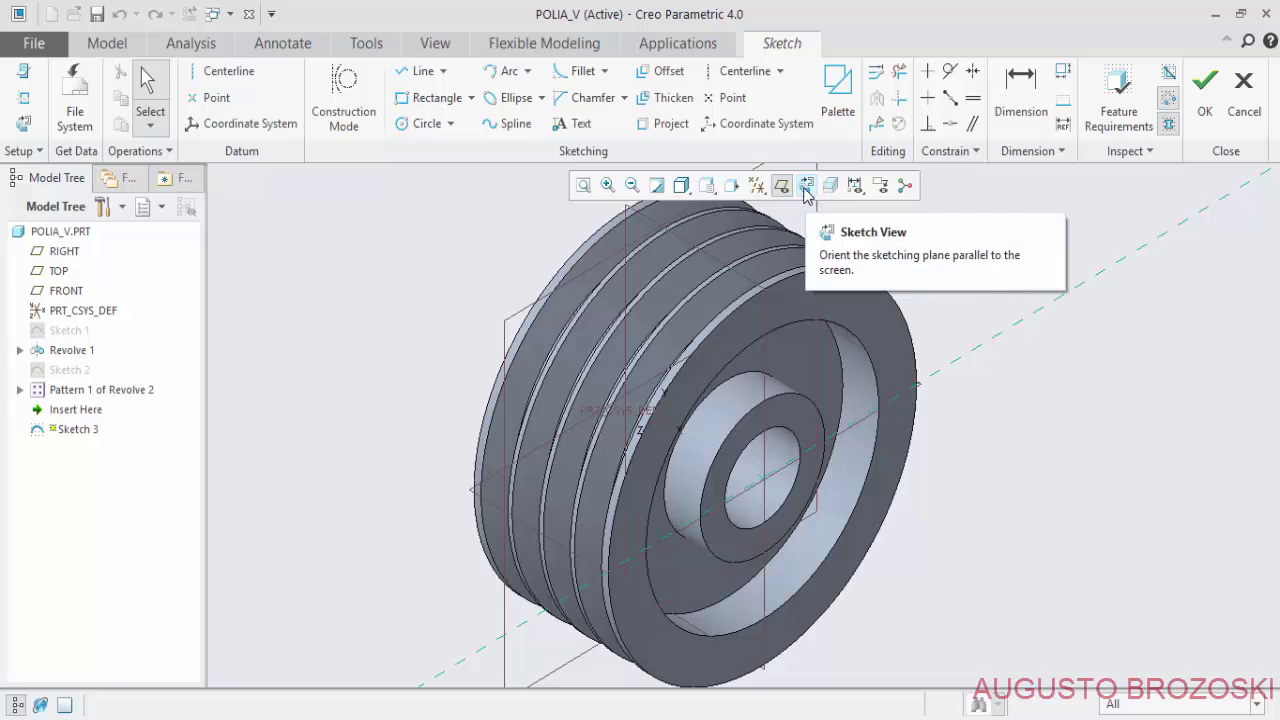
{"action": "left_click", "coordinate": [806, 188]}
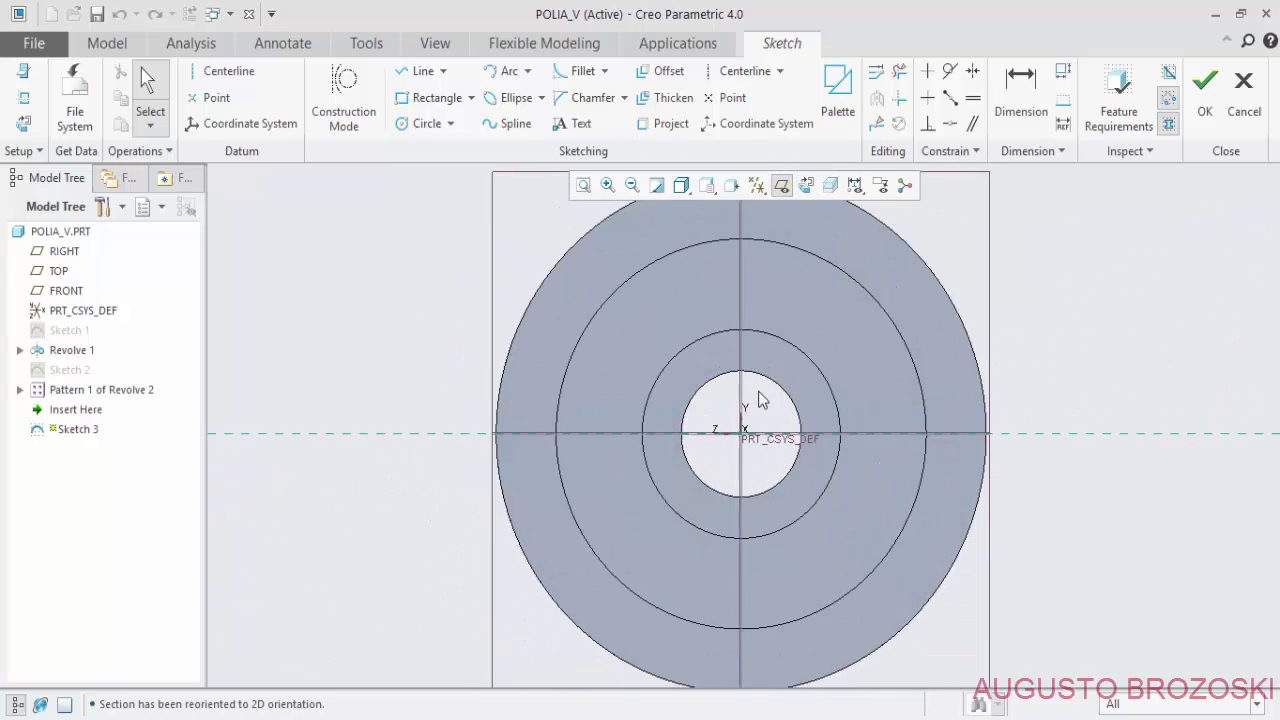
{"action": "scroll", "coordinate": [758, 390], "scroll_direction": "down", "scroll_amount": 2}
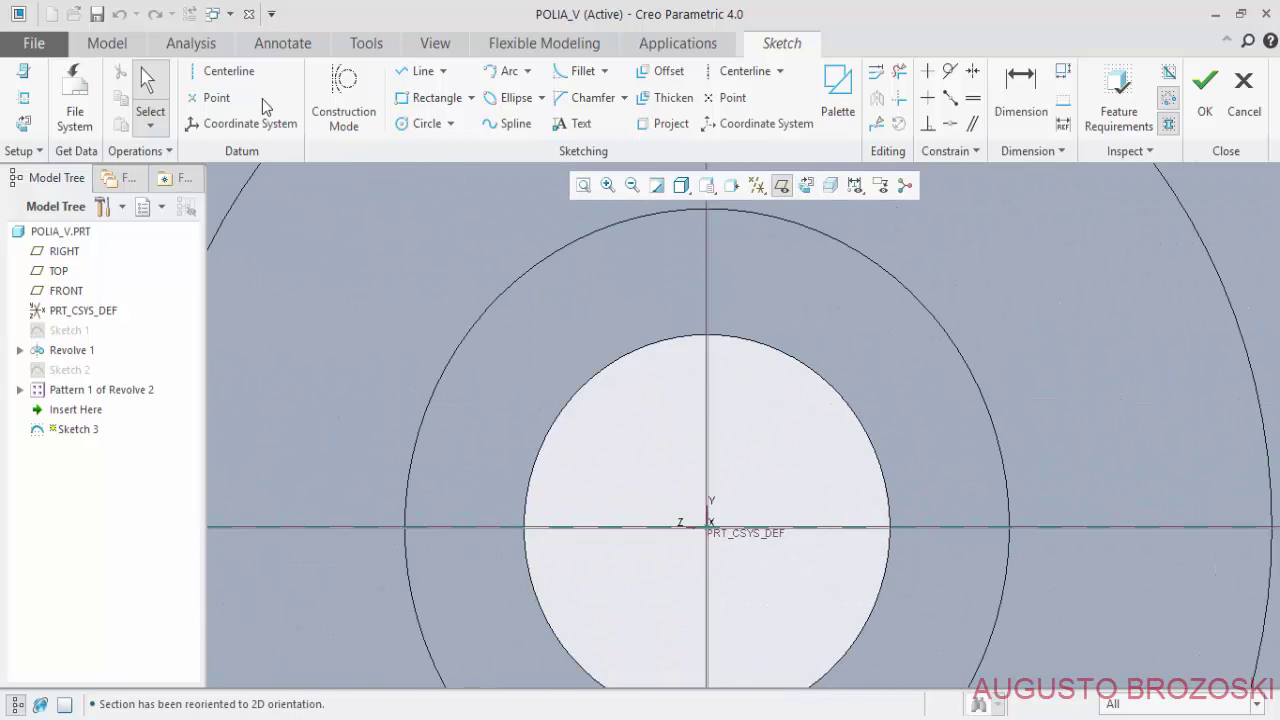
{"action": "left_click", "coordinate": [440, 98]}
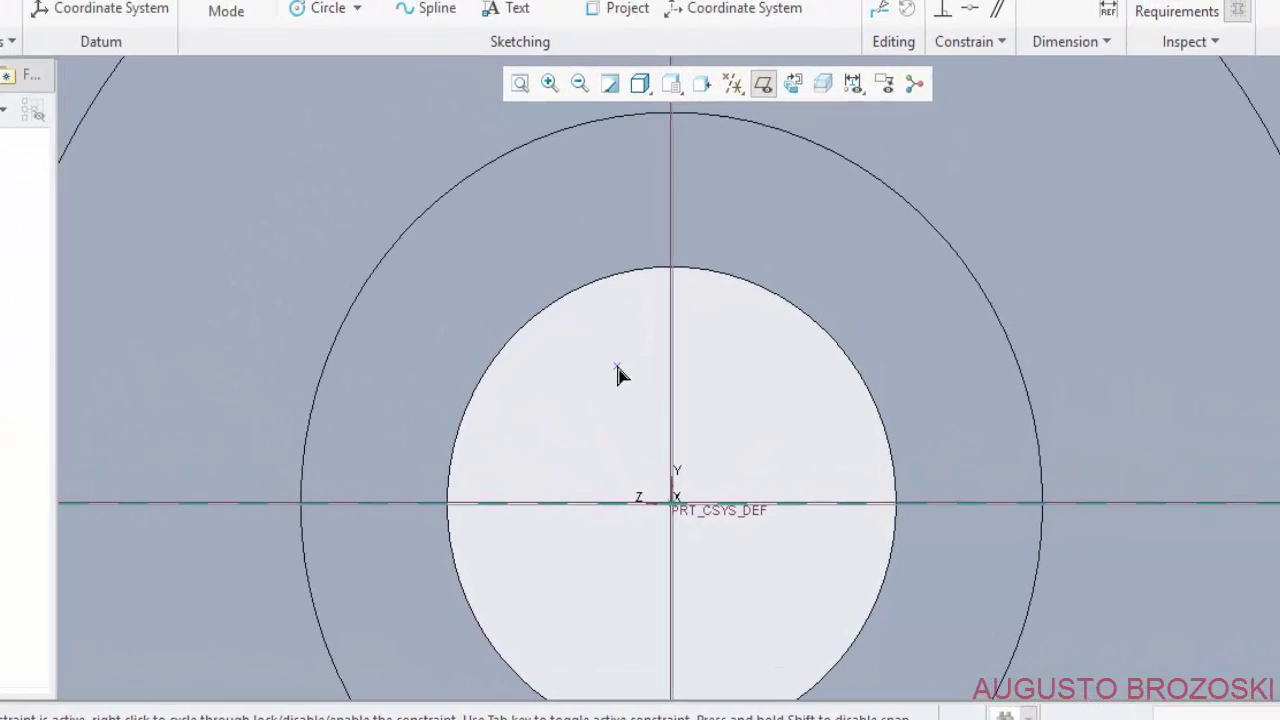
{"action": "left_click", "coordinate": [617, 367]}
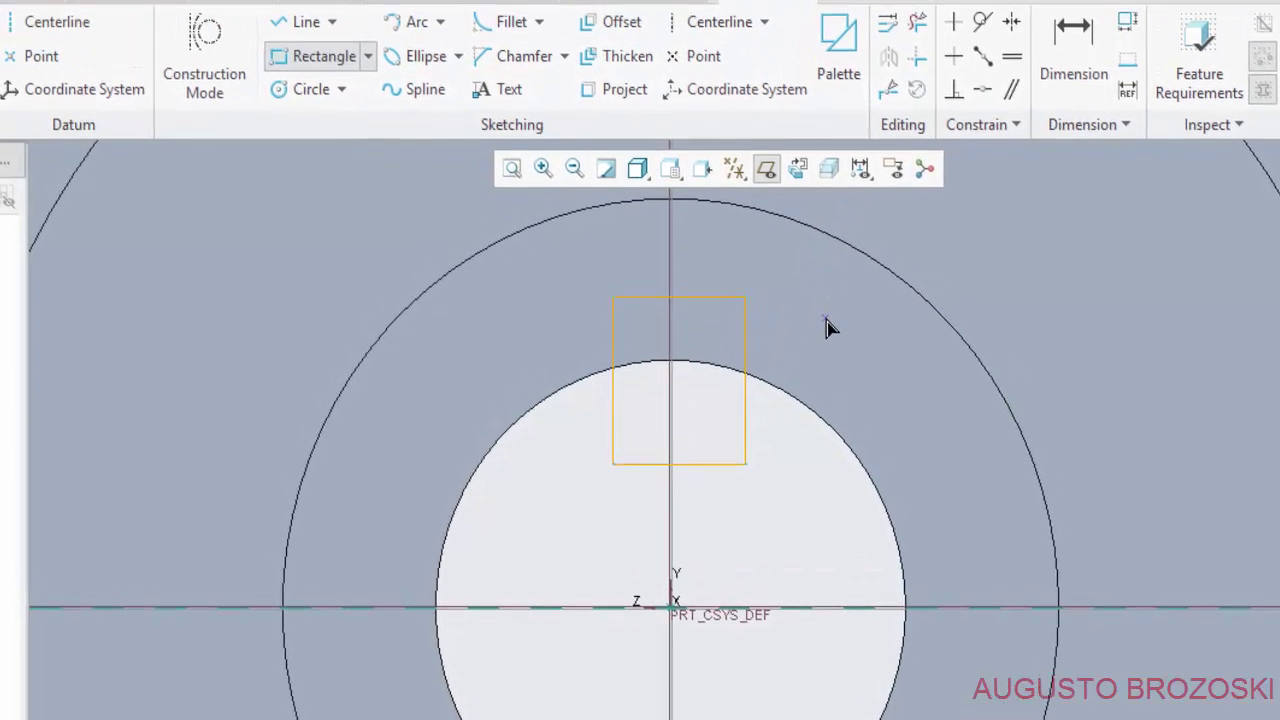
{"action": "left_click", "coordinate": [858, 210]}
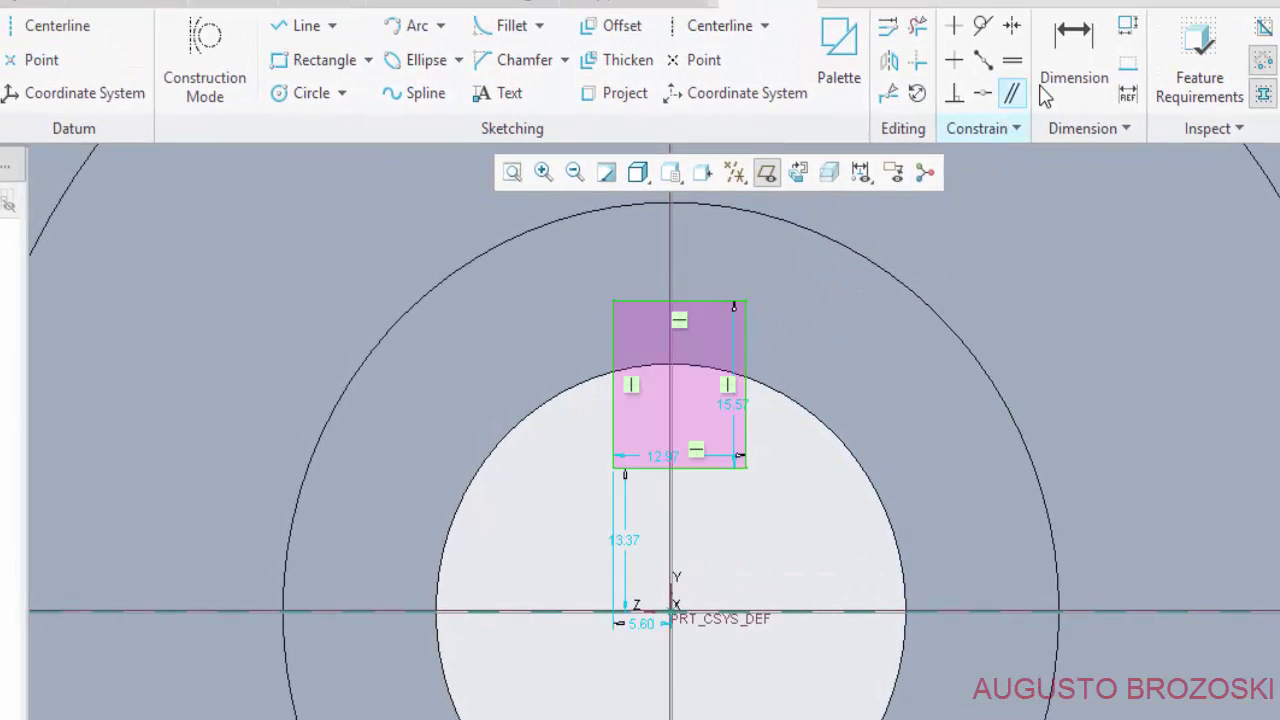
Dimension the rectangle's top edge 26.8 above the axis, checking the reference drawing.
{"action": "left_click", "coordinate": [1075, 53]}
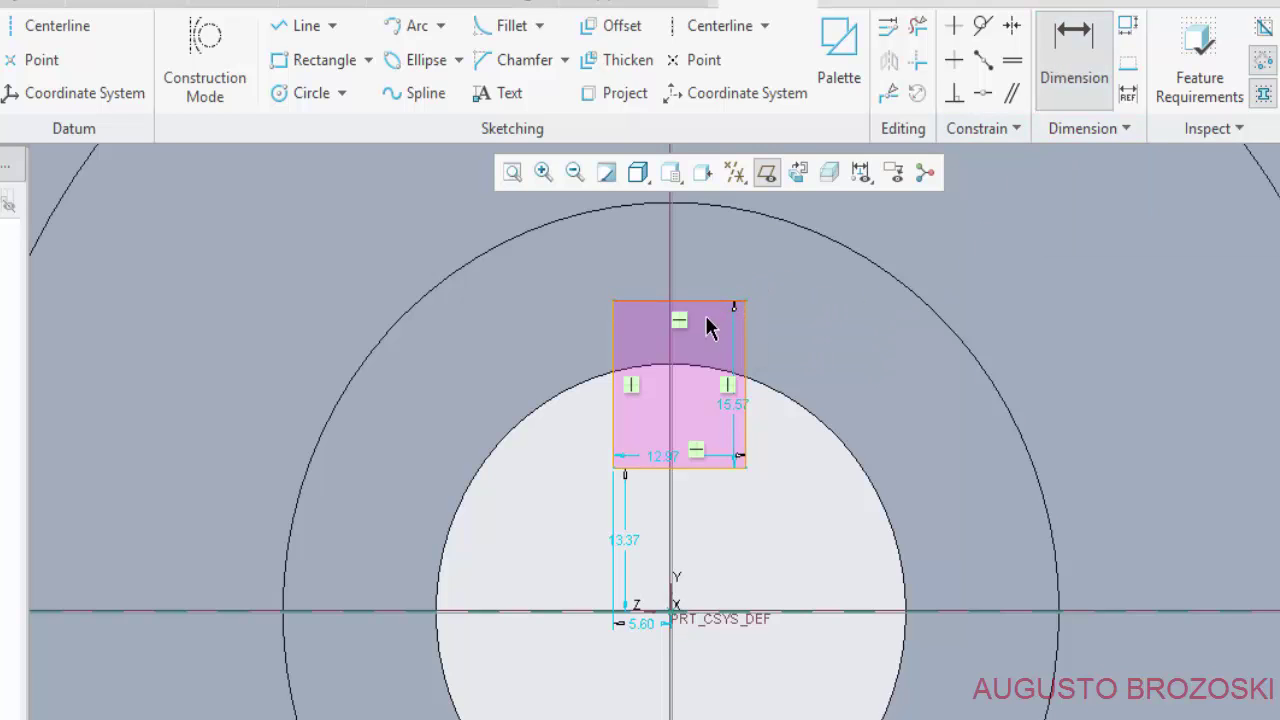
{"action": "middle_click", "coordinate": [876, 447]}
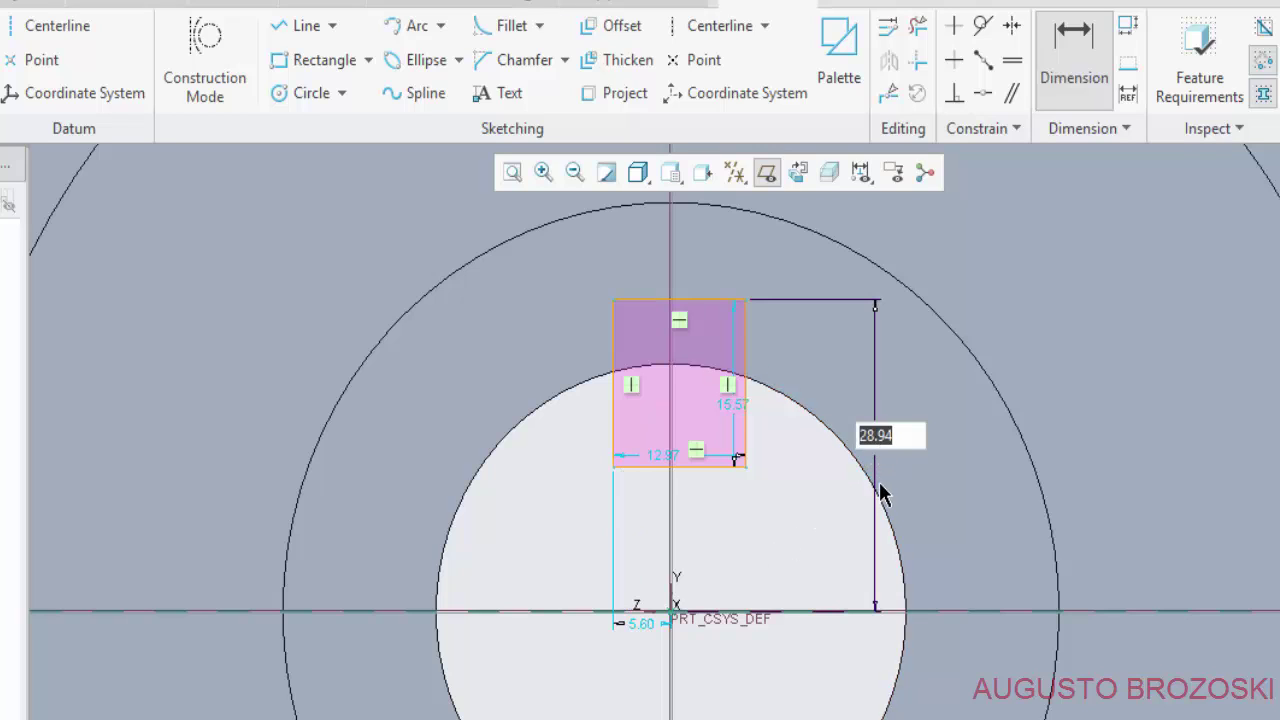
{"action": "type", "text": "26"}
{"action": "type", "text": ".8"}
{"action": "key", "text": "Return"}
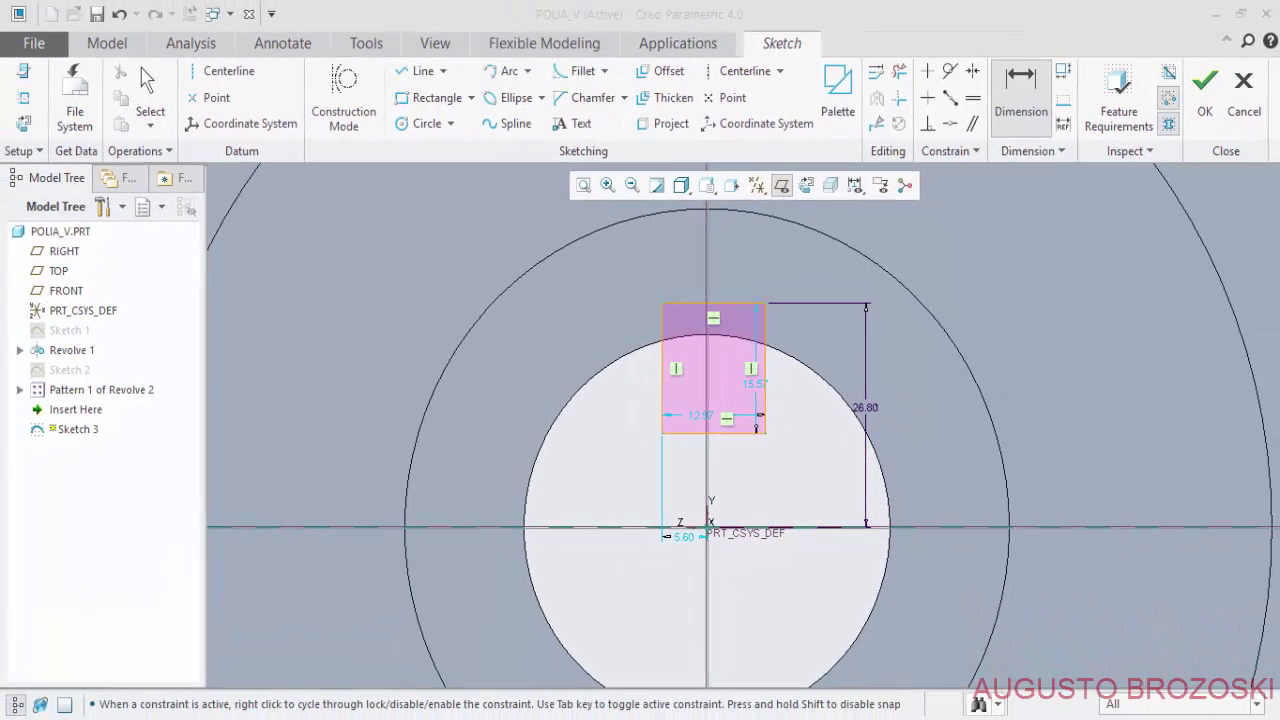
{"action": "key", "text": "alt+Tab"}
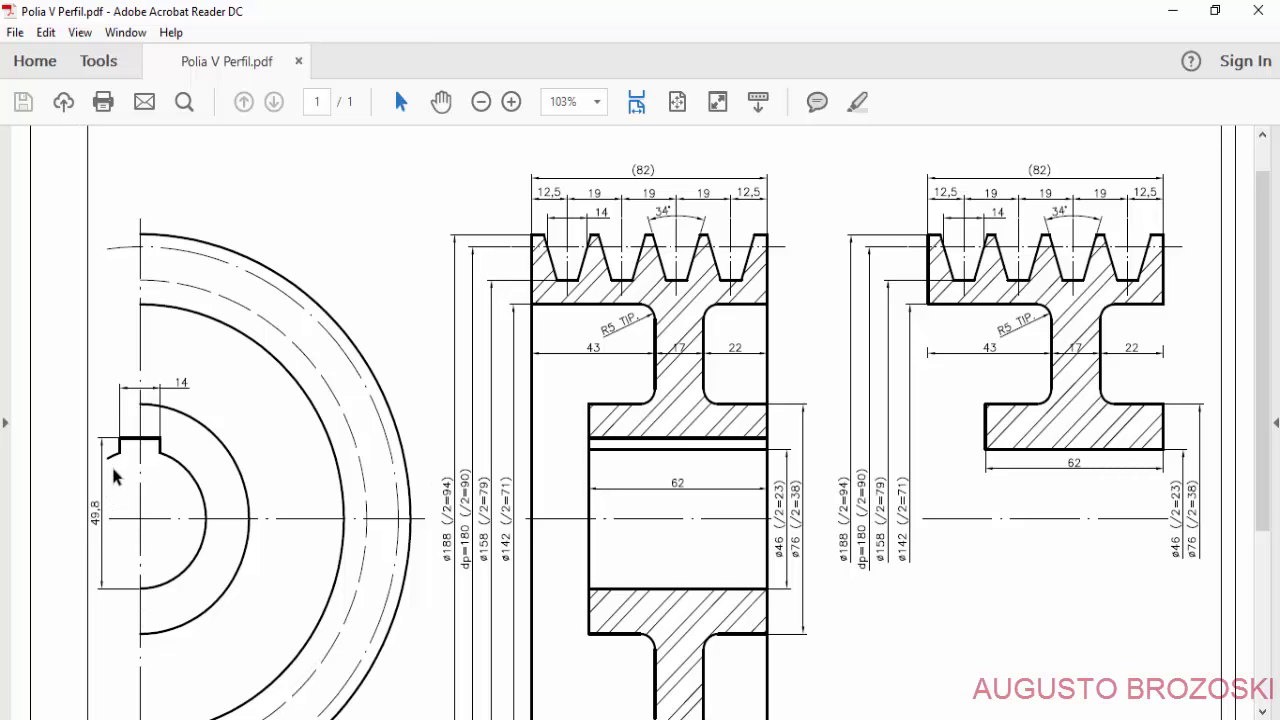
{"action": "left_click", "coordinate": [1173, 12]}
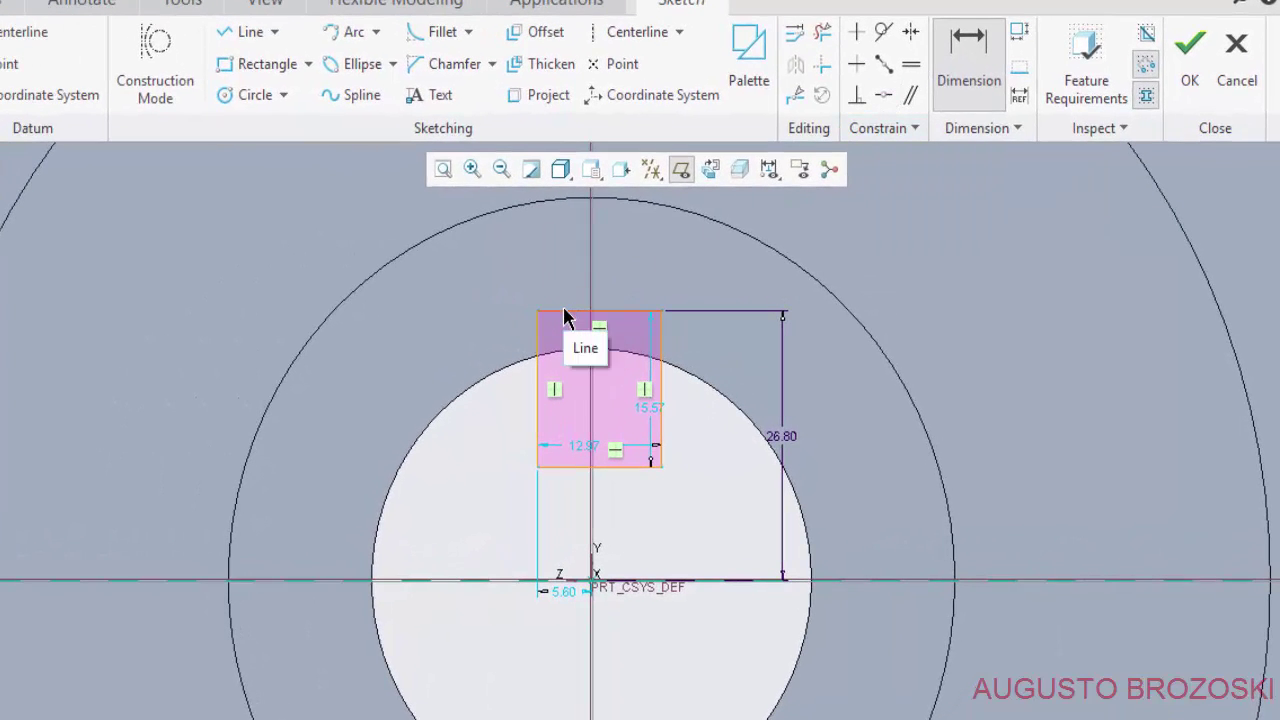
Dimension the keyway rectangle to 14 wide and 12 tall.
{"action": "left_click", "coordinate": [565, 315]}
{"action": "middle_click", "coordinate": [560, 258]}
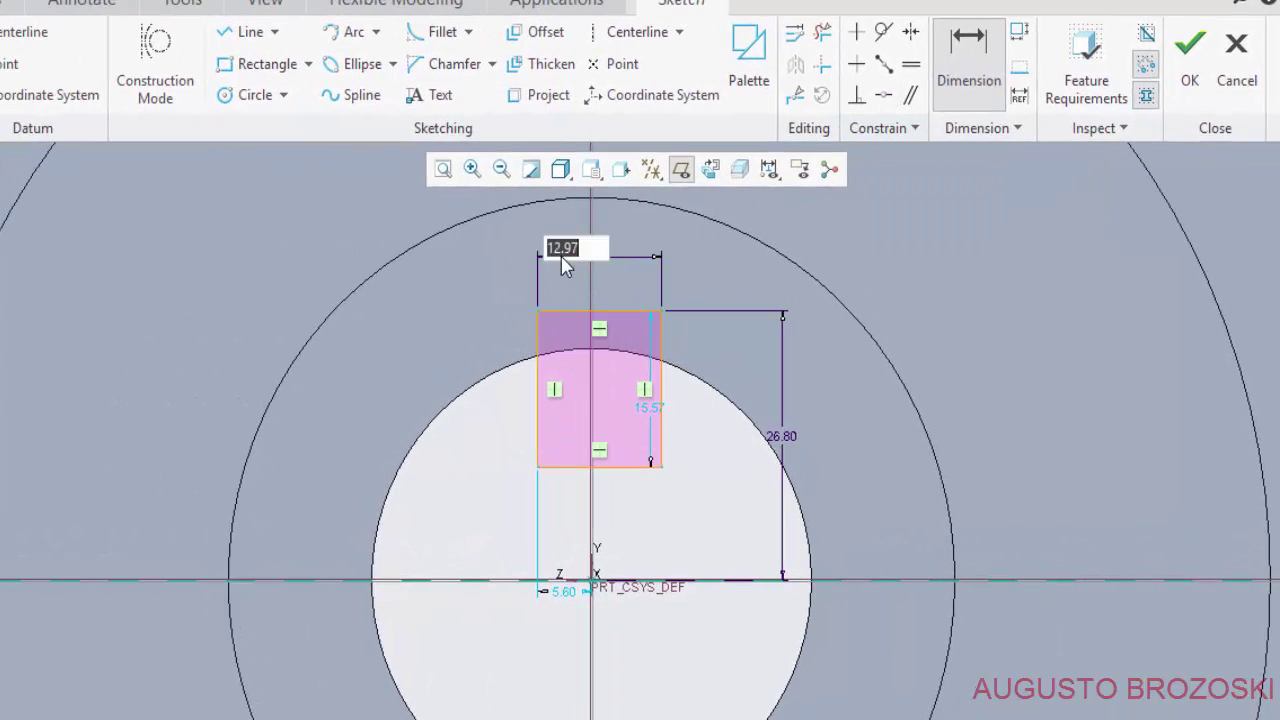
{"action": "type", "text": "14"}
{"action": "key", "text": "Return"}
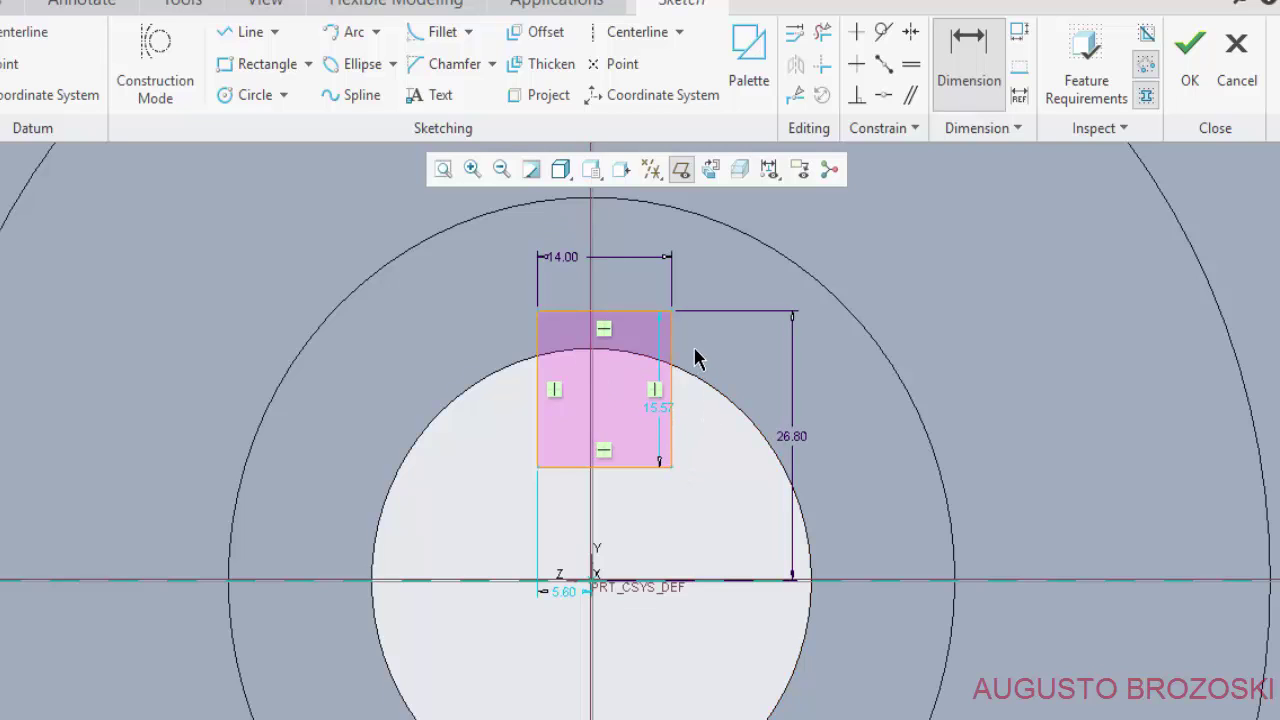
{"action": "left_click", "coordinate": [674, 357]}
{"action": "middle_click", "coordinate": [752, 366]}
{"action": "type", "text": "12"}
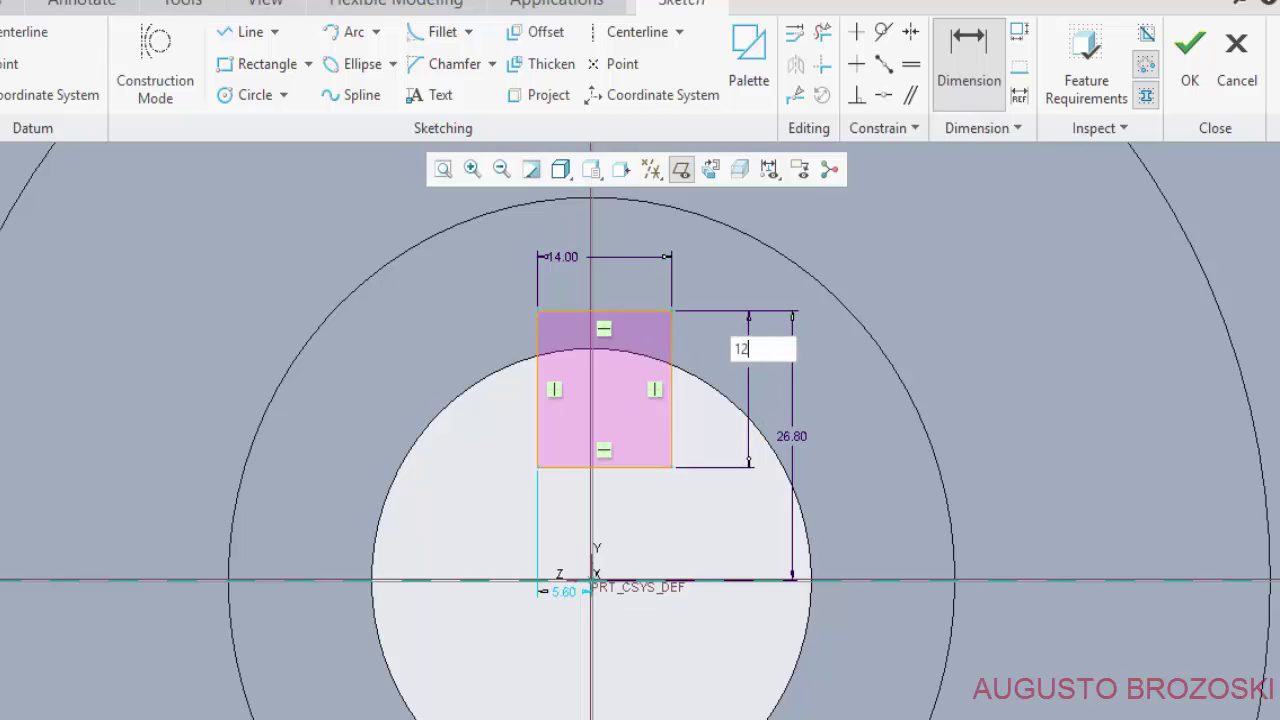
{"action": "key", "text": "Return"}
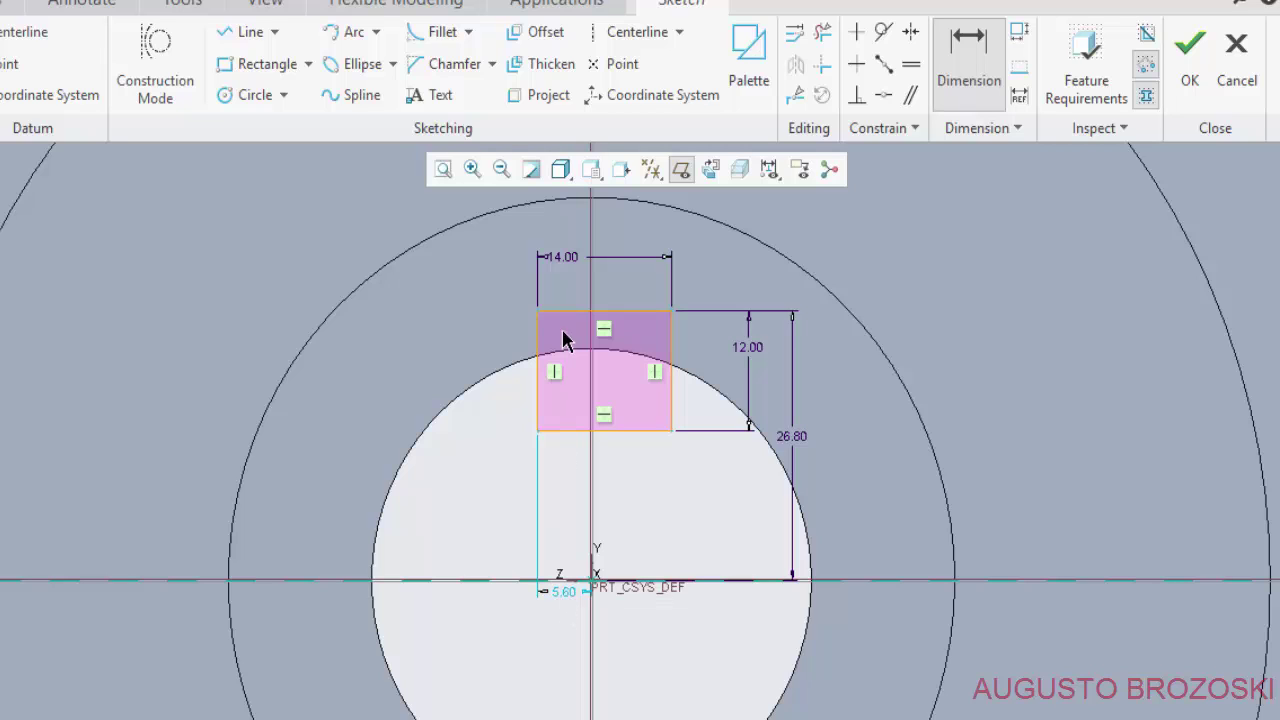
Change the 5.60 axis offset to 7 to centre the keyway, and finish the sketch.
{"action": "double_click", "coordinate": [558, 594]}
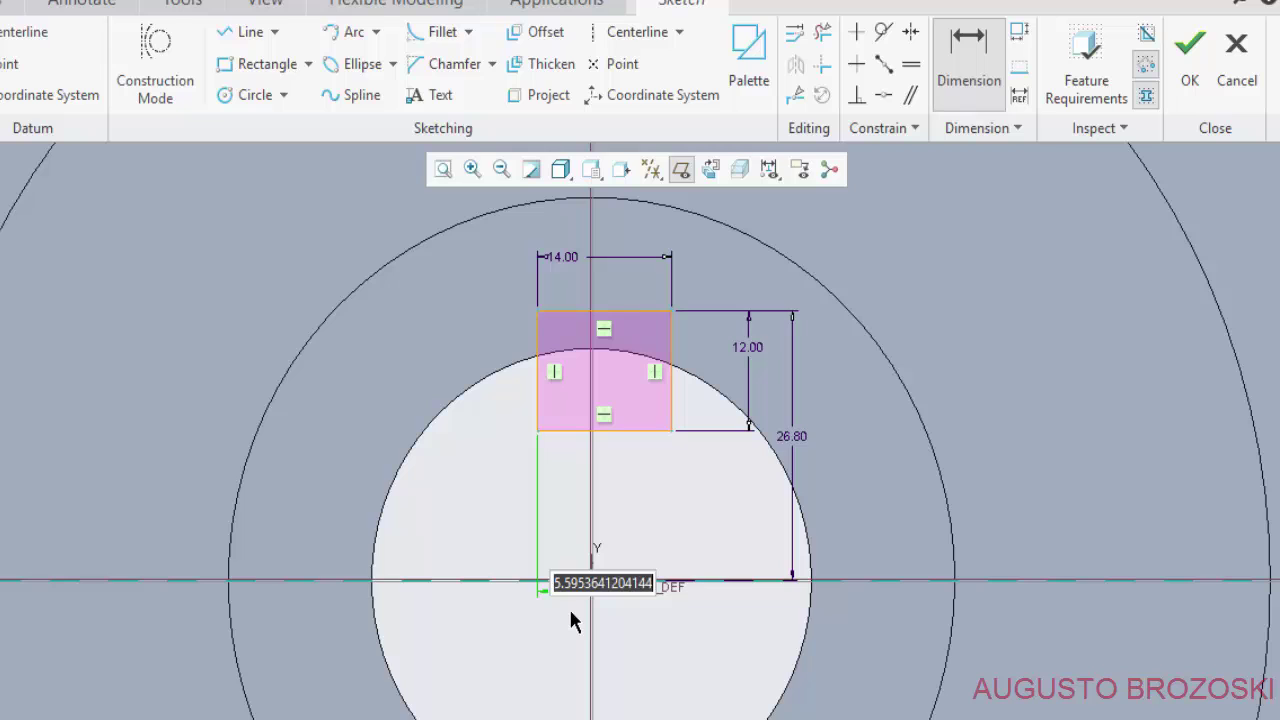
{"action": "type", "text": "7"}
{"action": "key", "text": "Return"}
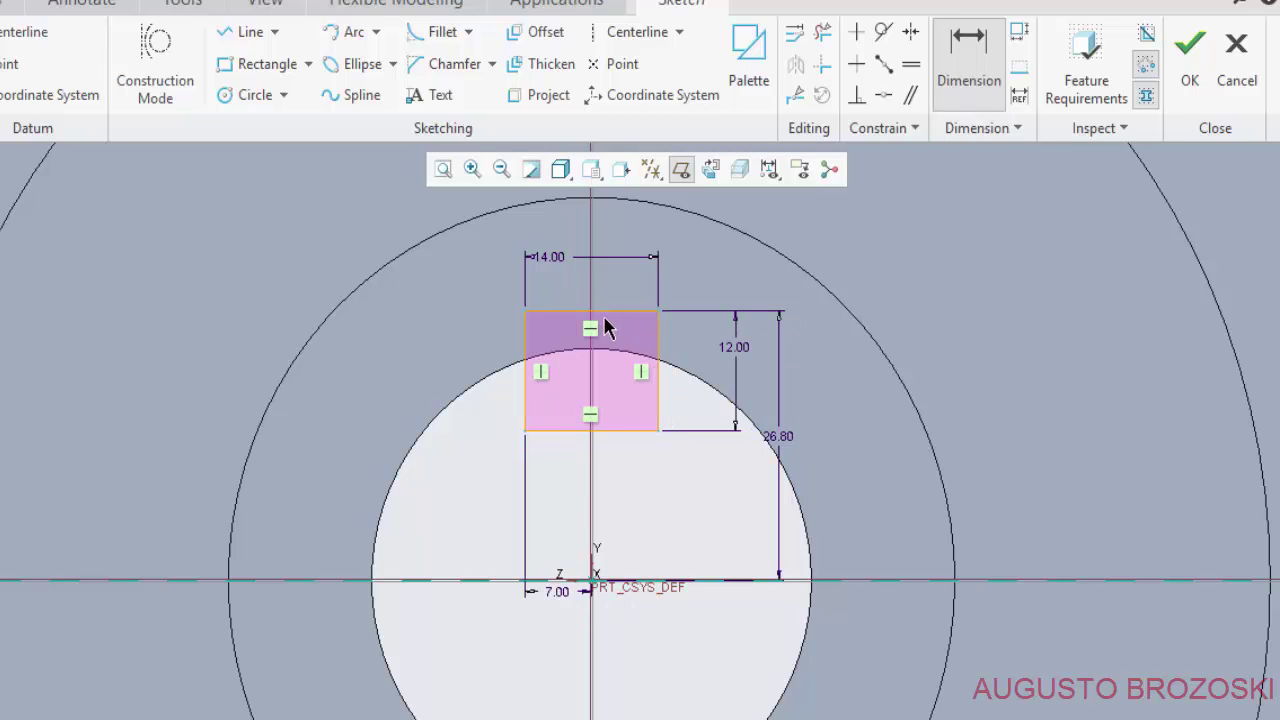
{"action": "left_click", "coordinate": [1190, 60]}
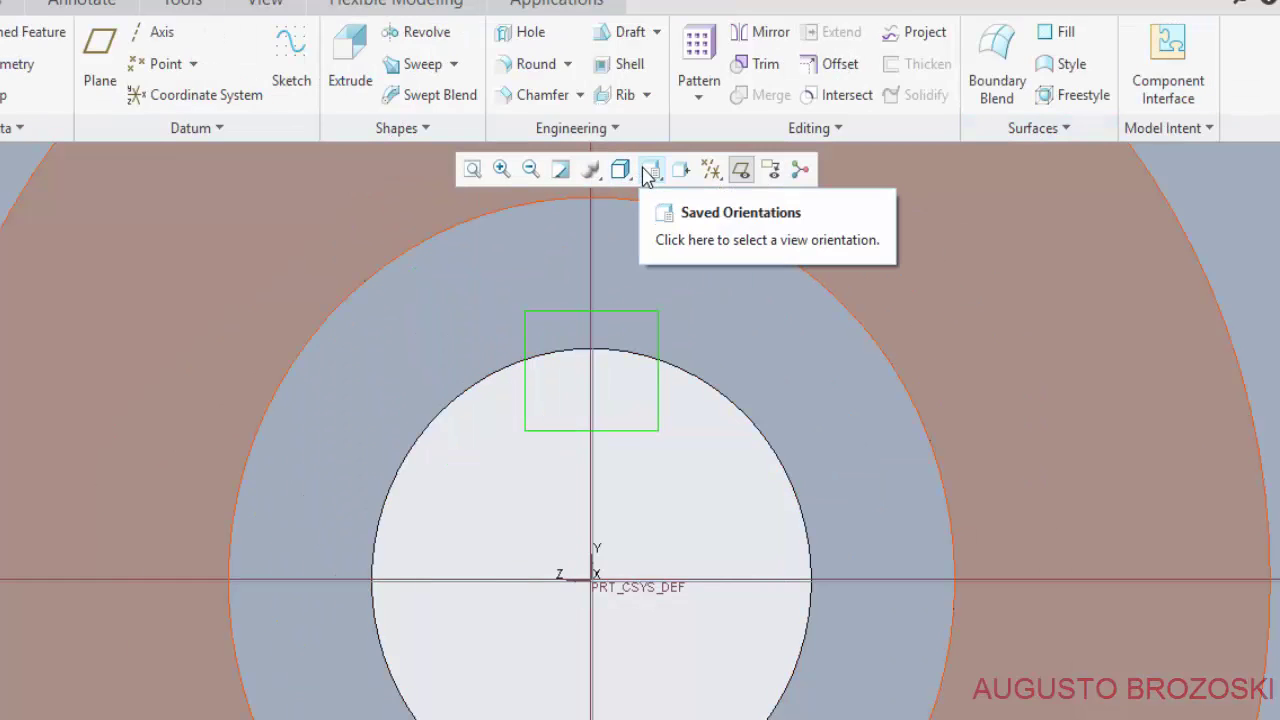
Extrude the keyway sketch as a Through All material-removing cut with flipped direction.
{"action": "left_click", "coordinate": [648, 172]}
{"action": "left_click", "coordinate": [668, 197]}
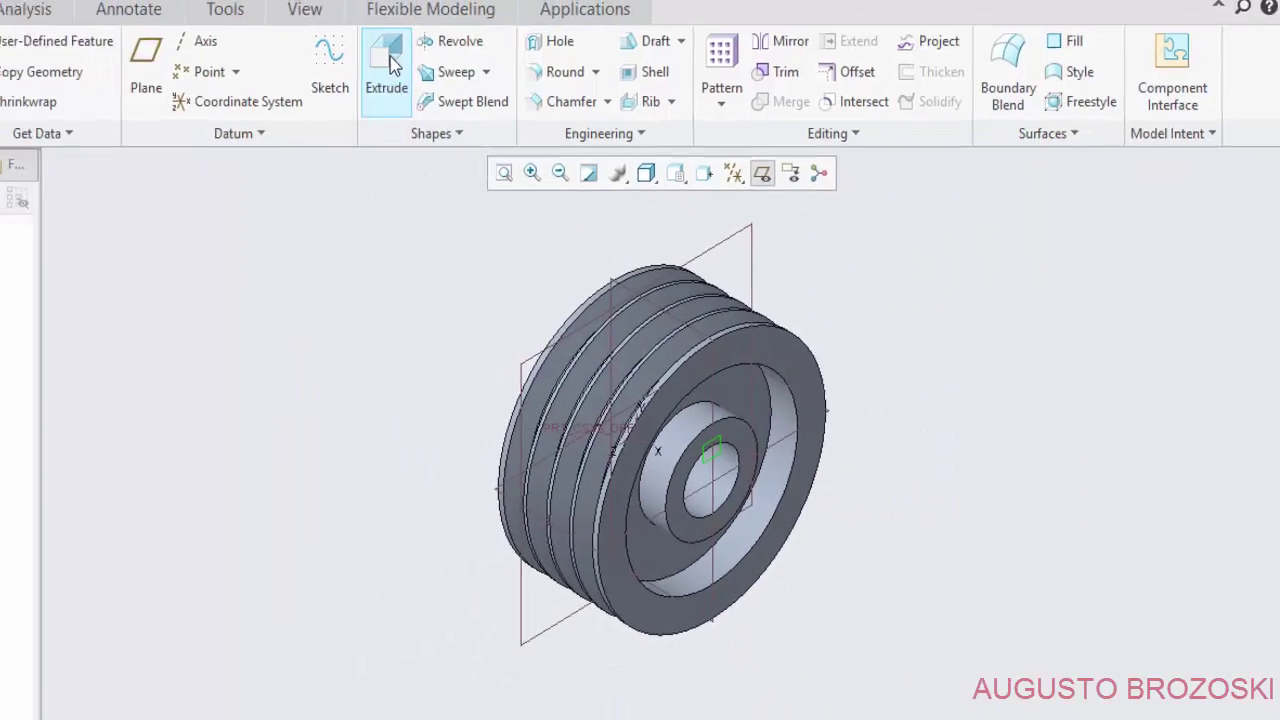
{"action": "left_click", "coordinate": [390, 65]}
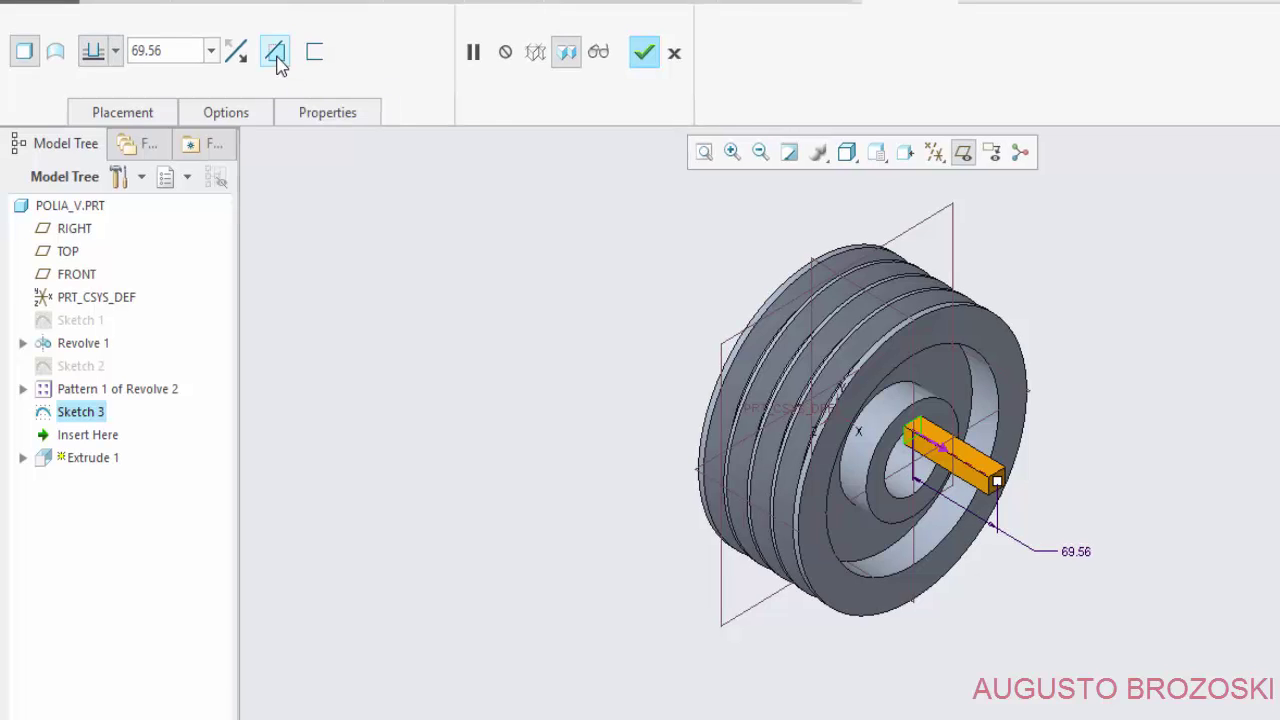
{"action": "left_click", "coordinate": [277, 58]}
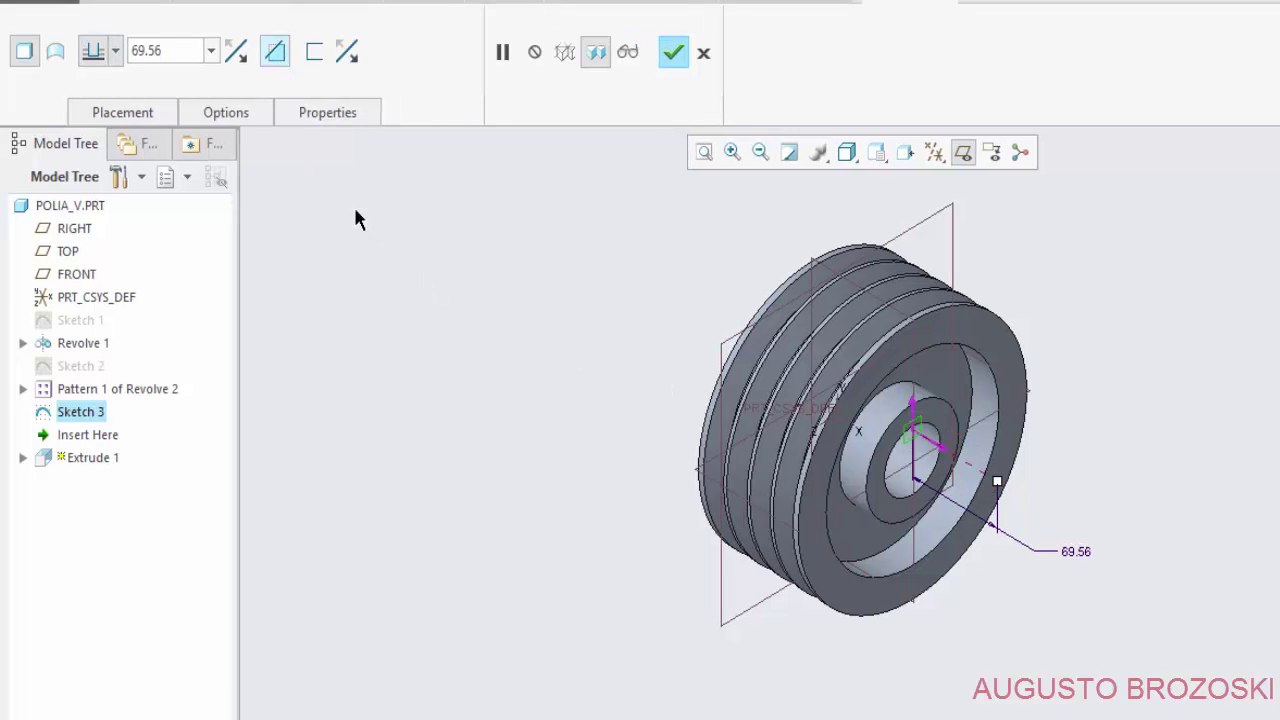
{"action": "left_click", "coordinate": [115, 50]}
{"action": "left_click", "coordinate": [94, 183]}
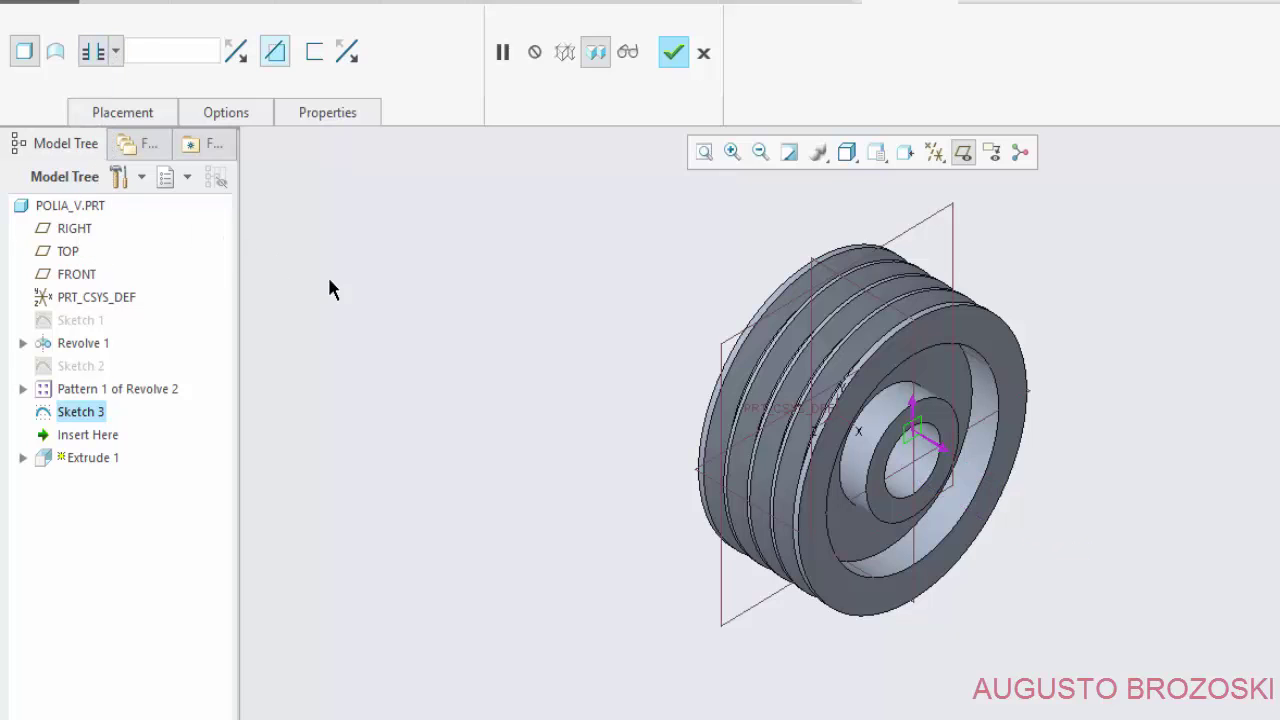
{"action": "middle_click_drag", "start_coordinate": [705, 385], "coordinate": [717, 380]}
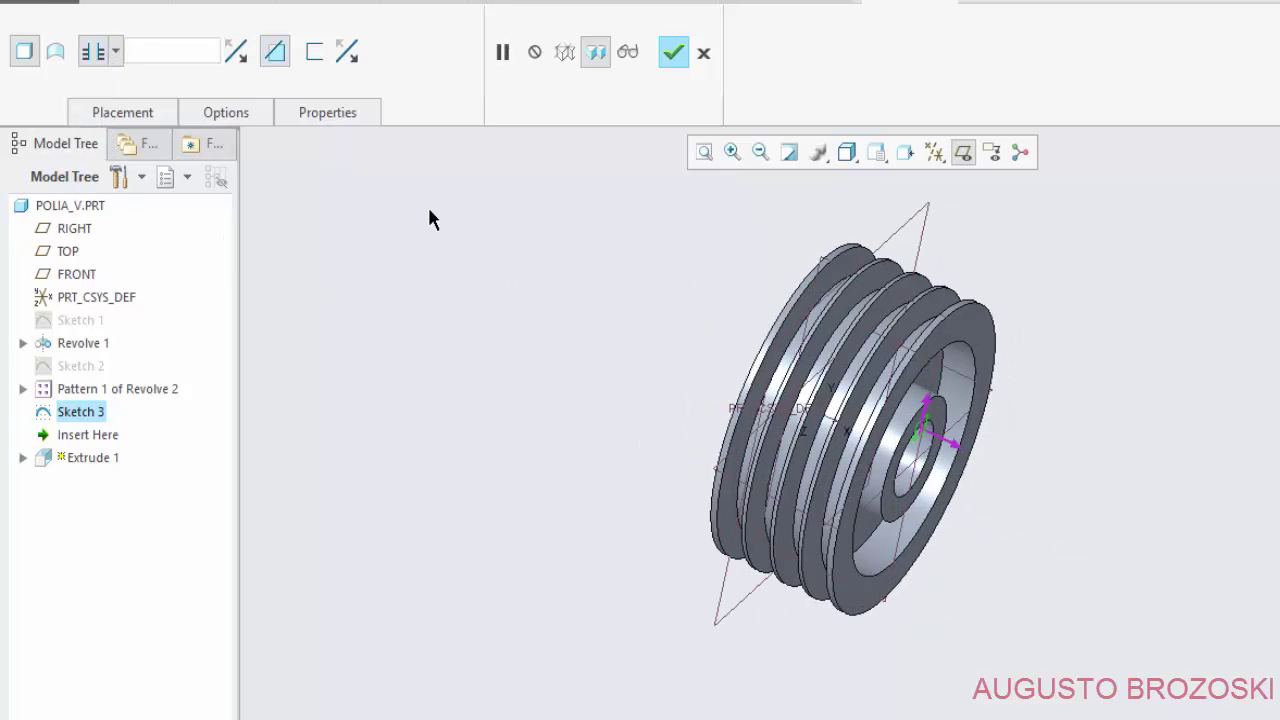
{"action": "left_click", "coordinate": [236, 53]}
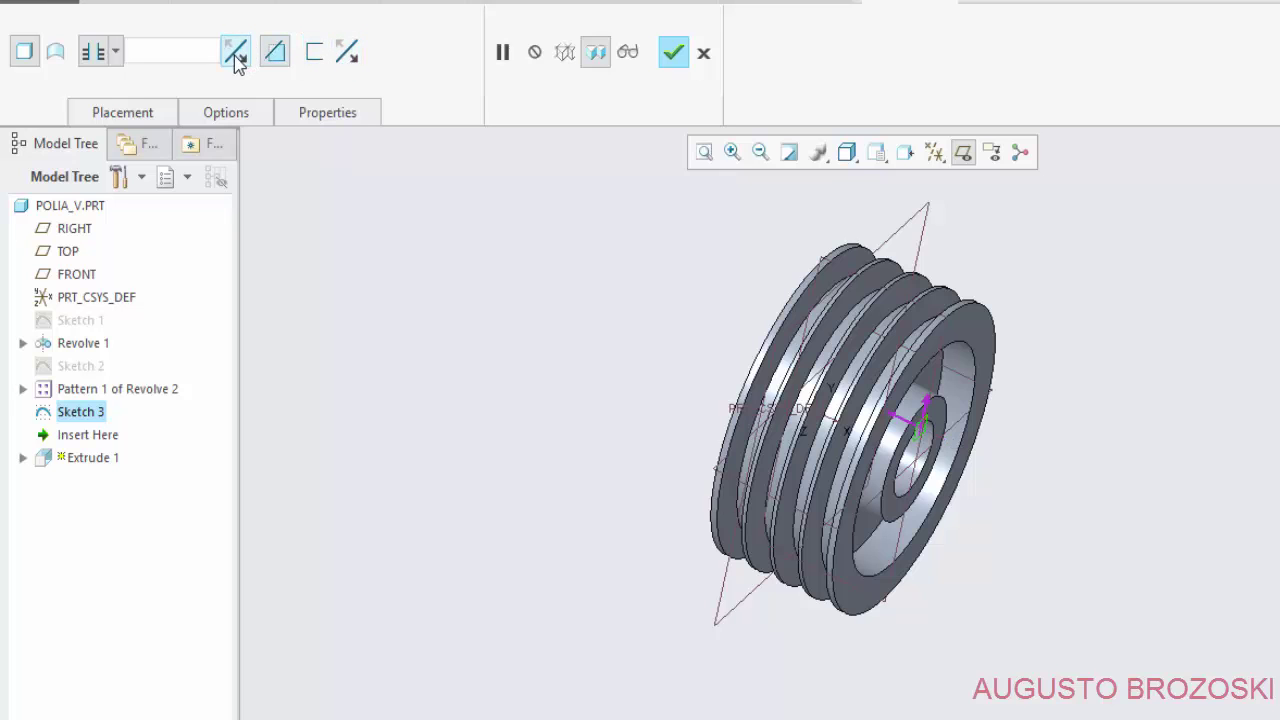
Complete the keyway cut and inspect it in the pulley bore.
{"action": "left_click", "coordinate": [673, 52]}
{"action": "middle_click_drag", "start_coordinate": [810, 430], "coordinate": [837, 443]}
{"action": "scroll", "coordinate": [950, 450], "scroll_direction": "down", "scroll_amount": 3}
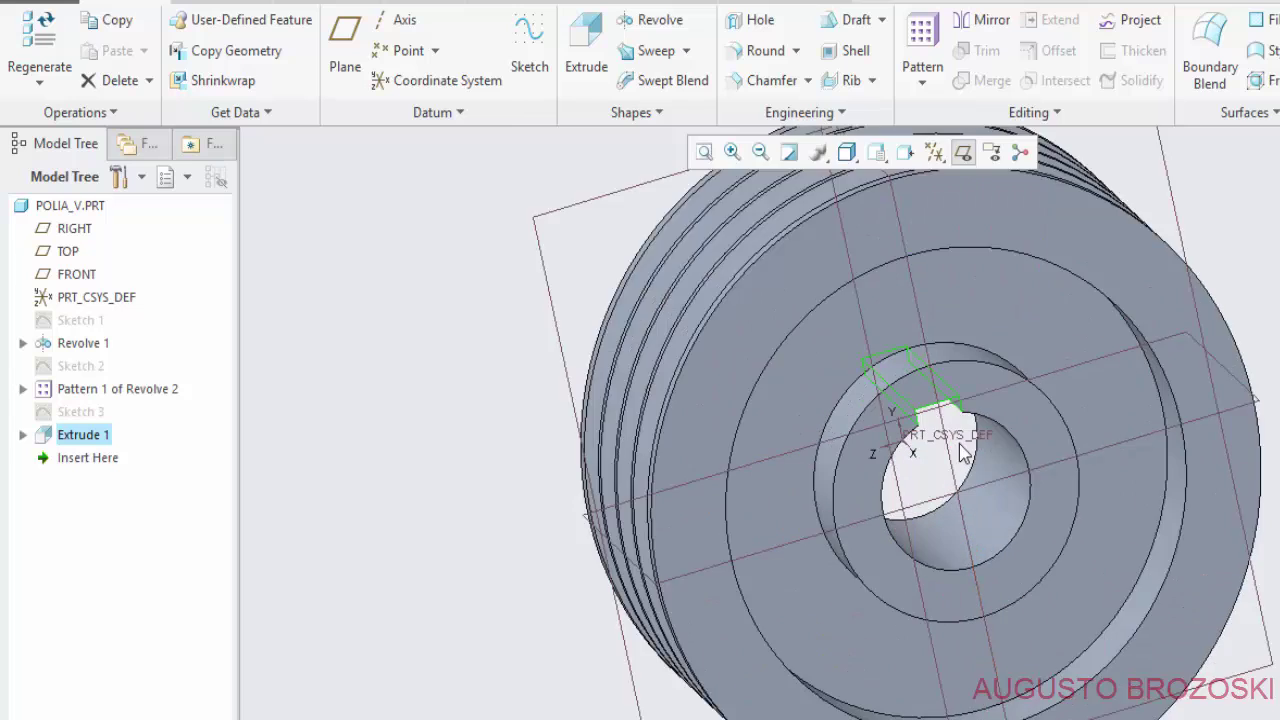
{"action": "scroll", "coordinate": [950, 450], "scroll_direction": "down", "scroll_amount": 3}
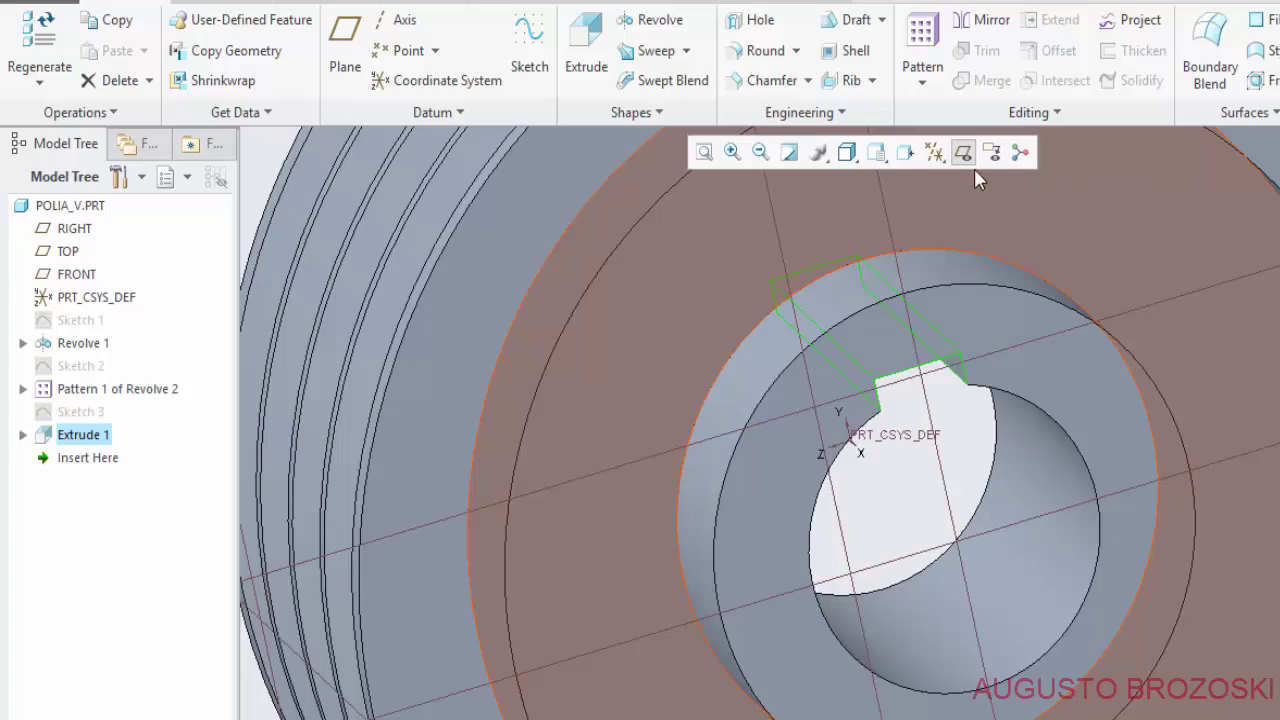
Return to Standard Orientation and save the POLIA_V part.
{"action": "left_click", "coordinate": [876, 152]}
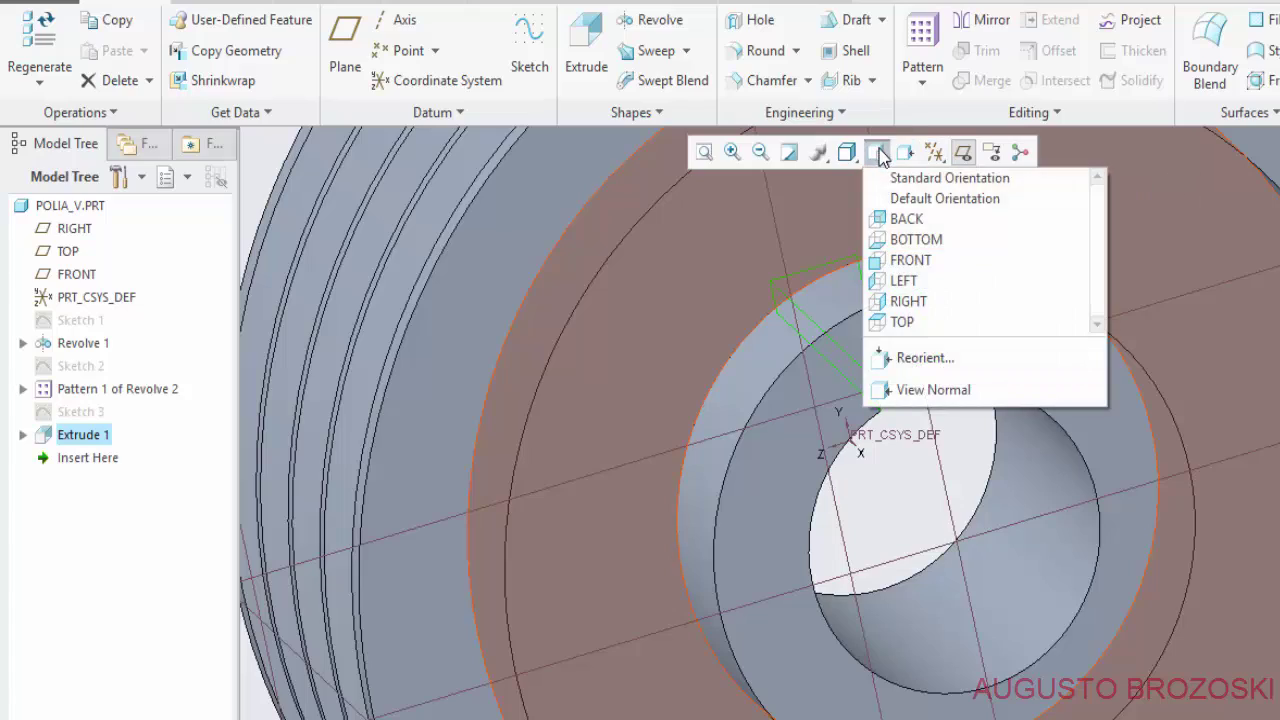
{"action": "left_click", "coordinate": [925, 171]}
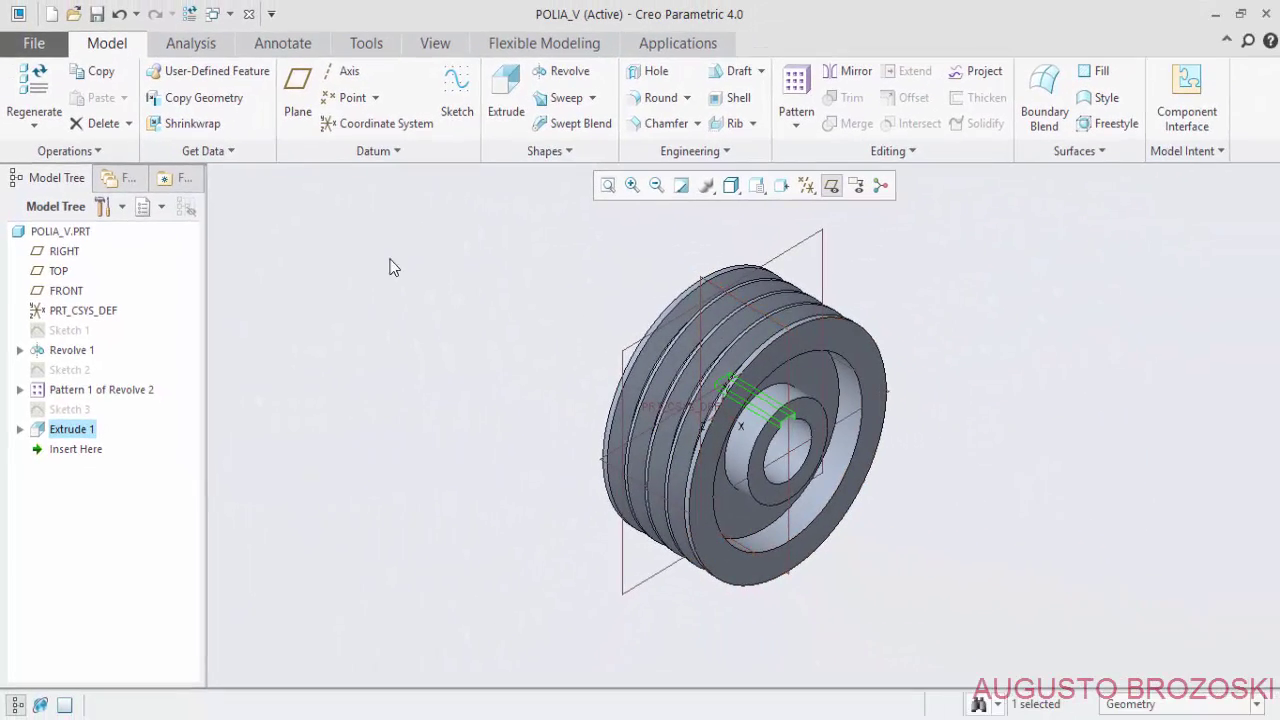
{"action": "left_click", "coordinate": [97, 14]}
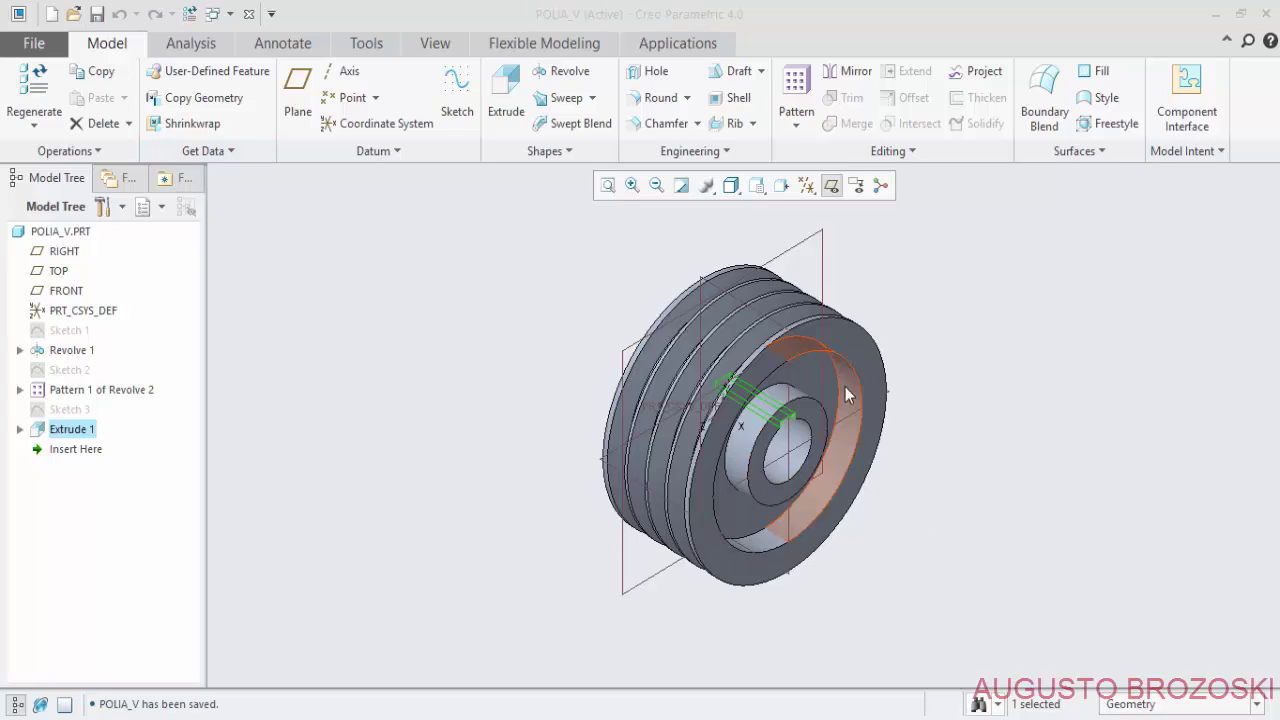
Start a 5.00 radius round on the front hub recess and inner hub edges.
{"action": "left_click", "coordinate": [661, 97]}
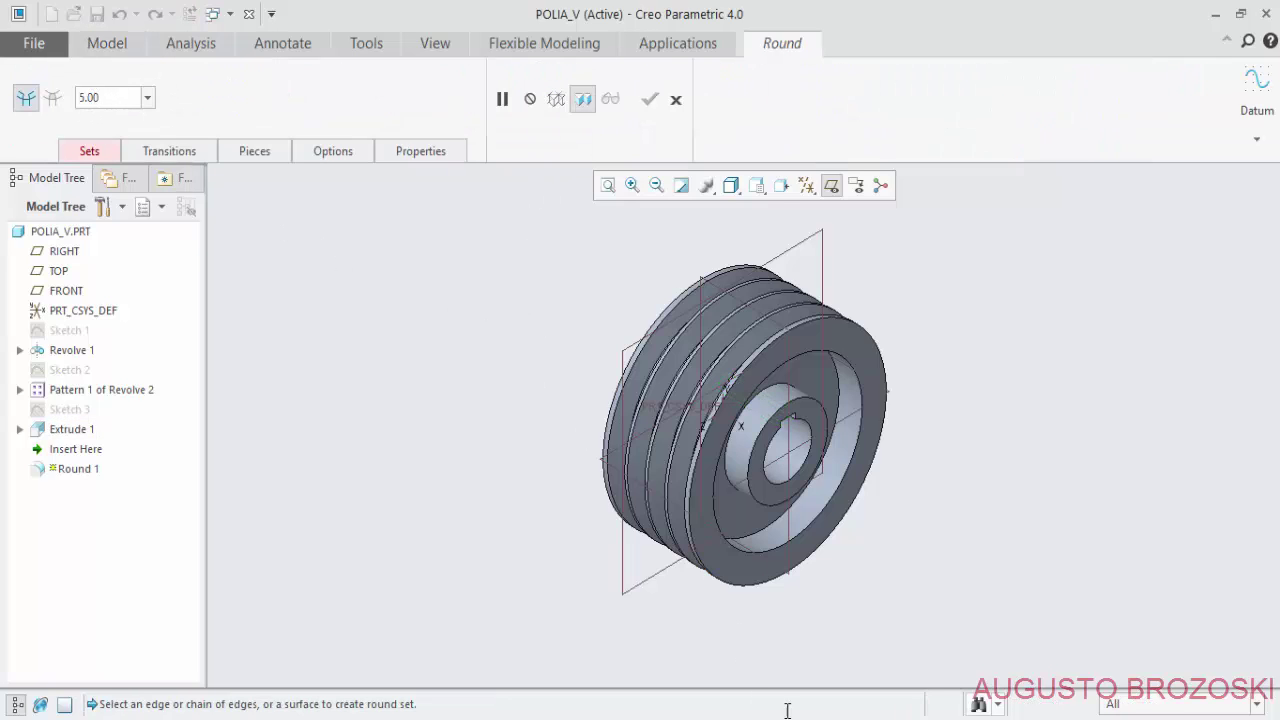
{"action": "key", "text": "alt+Tab"}
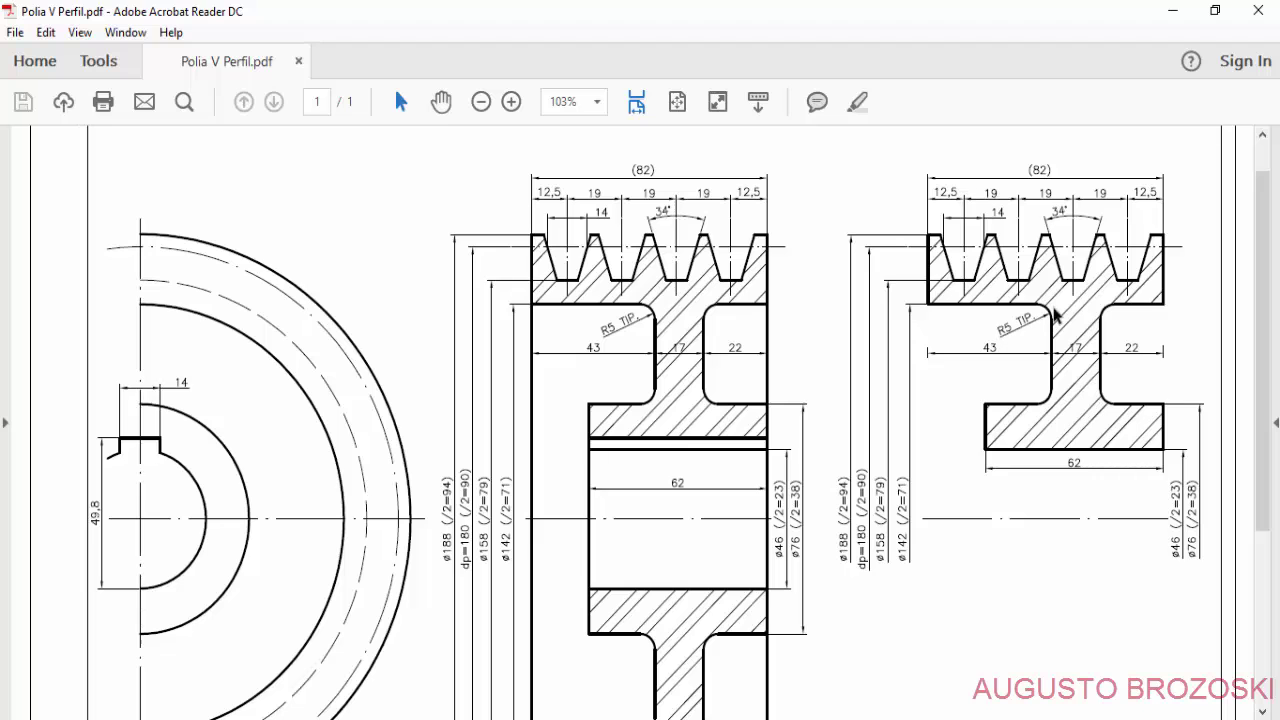
{"action": "left_click", "coordinate": [1175, 20]}
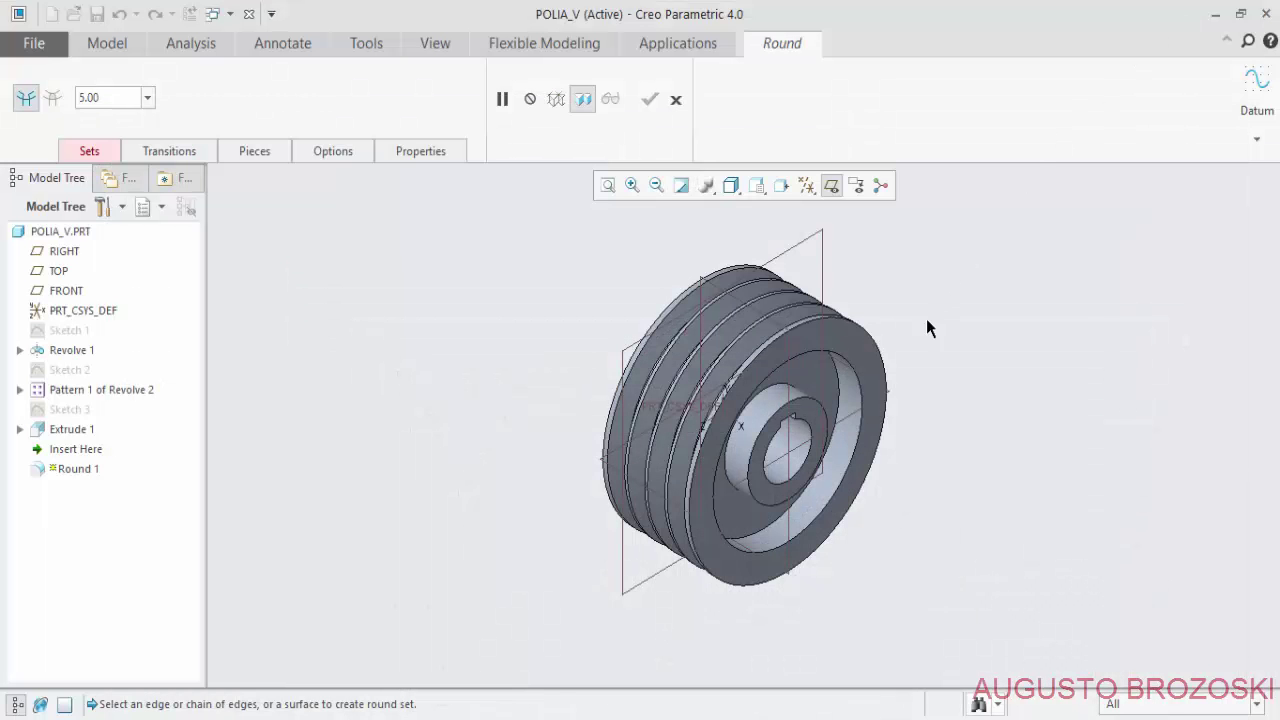
{"action": "scroll", "coordinate": [800, 408], "scroll_direction": "up", "scroll_amount": 2}
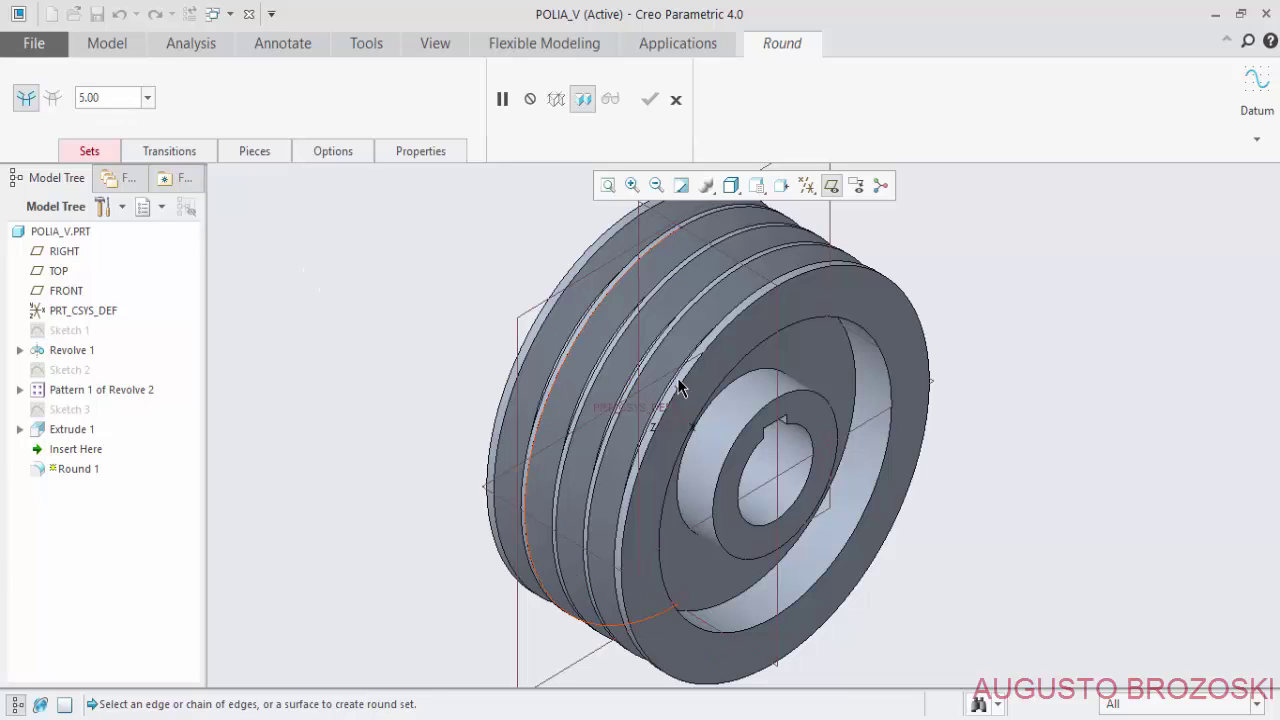
{"action": "left_click", "coordinate": [855, 377]}
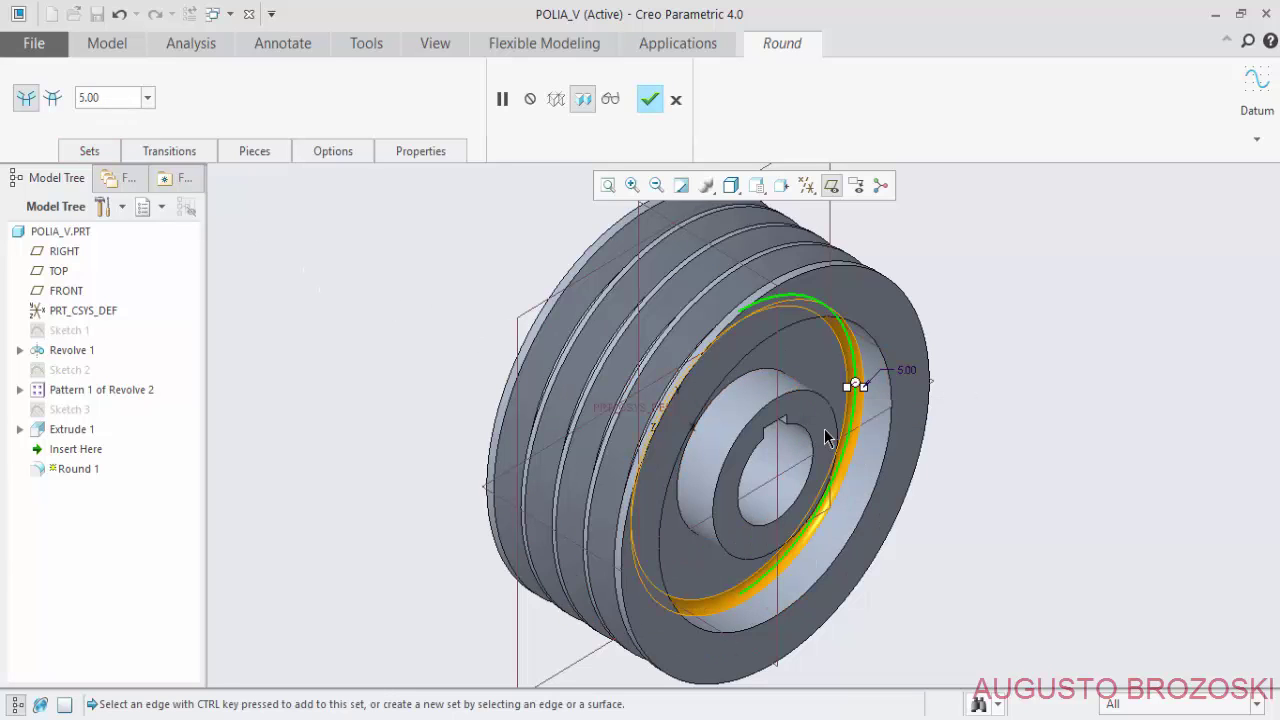
{"action": "left_click", "coordinate": [680, 516]}
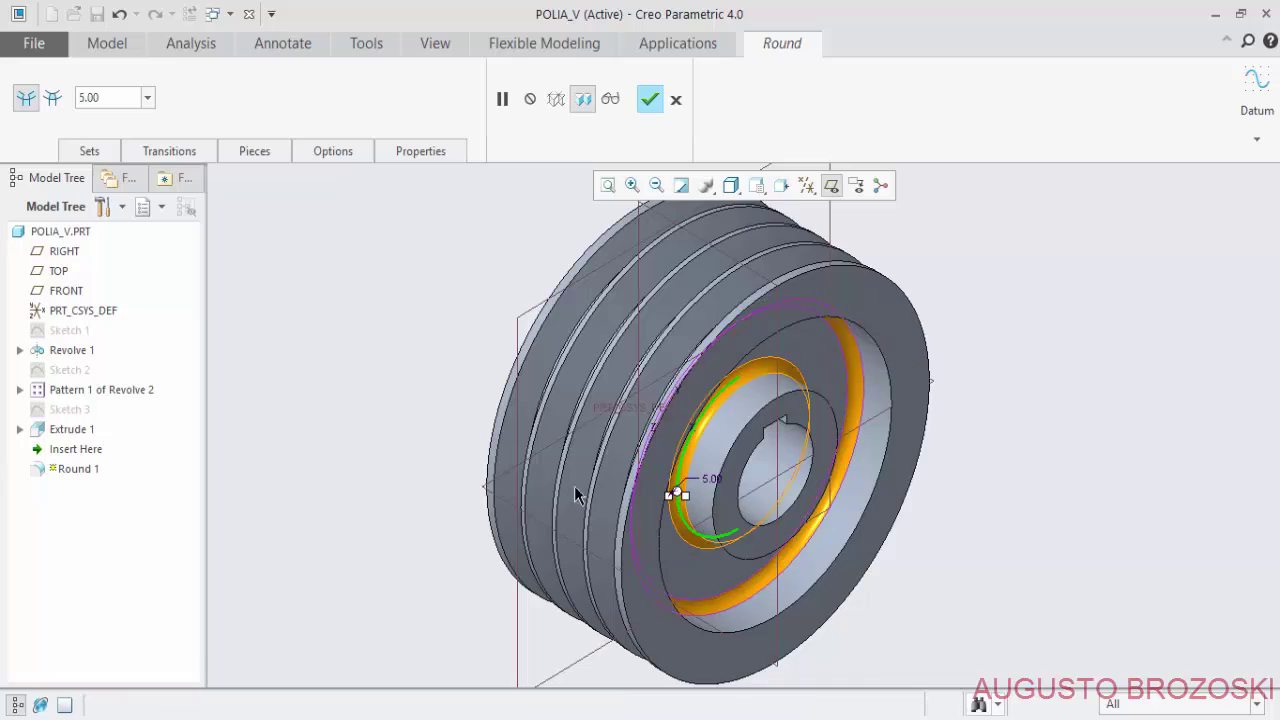
Add the back hub recess edges to the round and finish Round 1.
{"action": "middle_click_drag", "start_coordinate": [474, 420], "coordinate": [768, 441]}
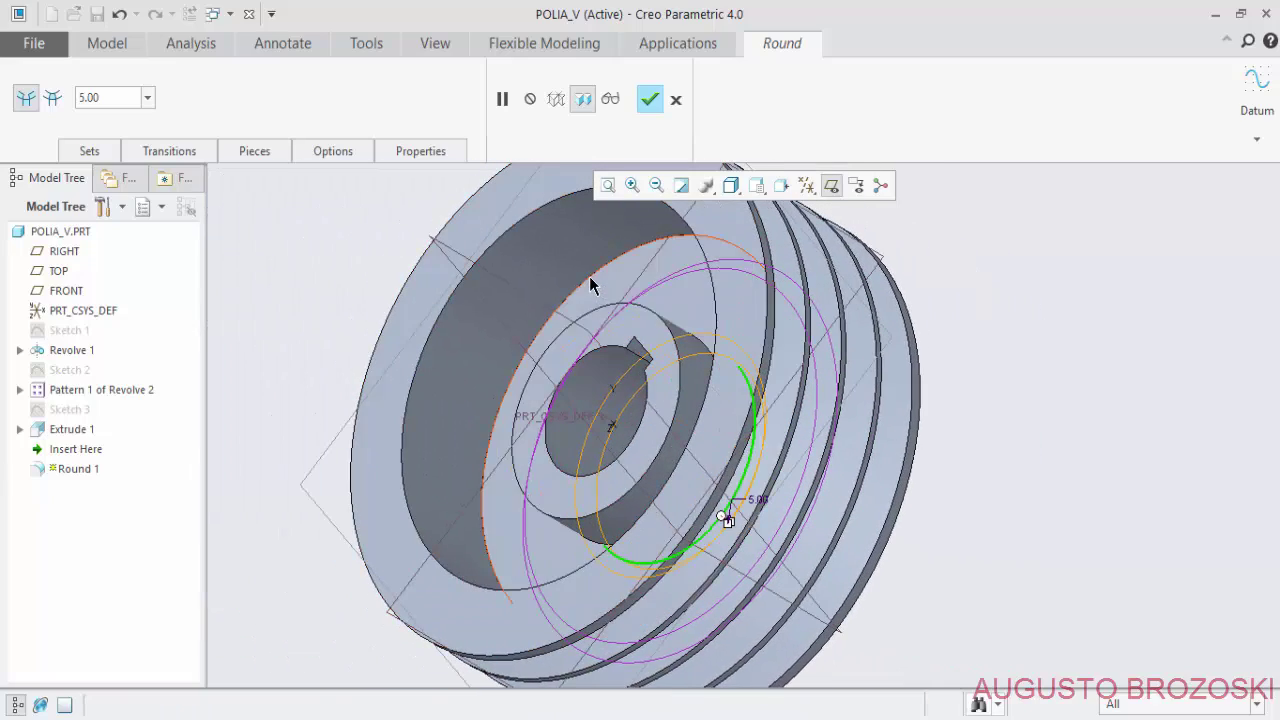
{"action": "left_click", "coordinate": [589, 276]}
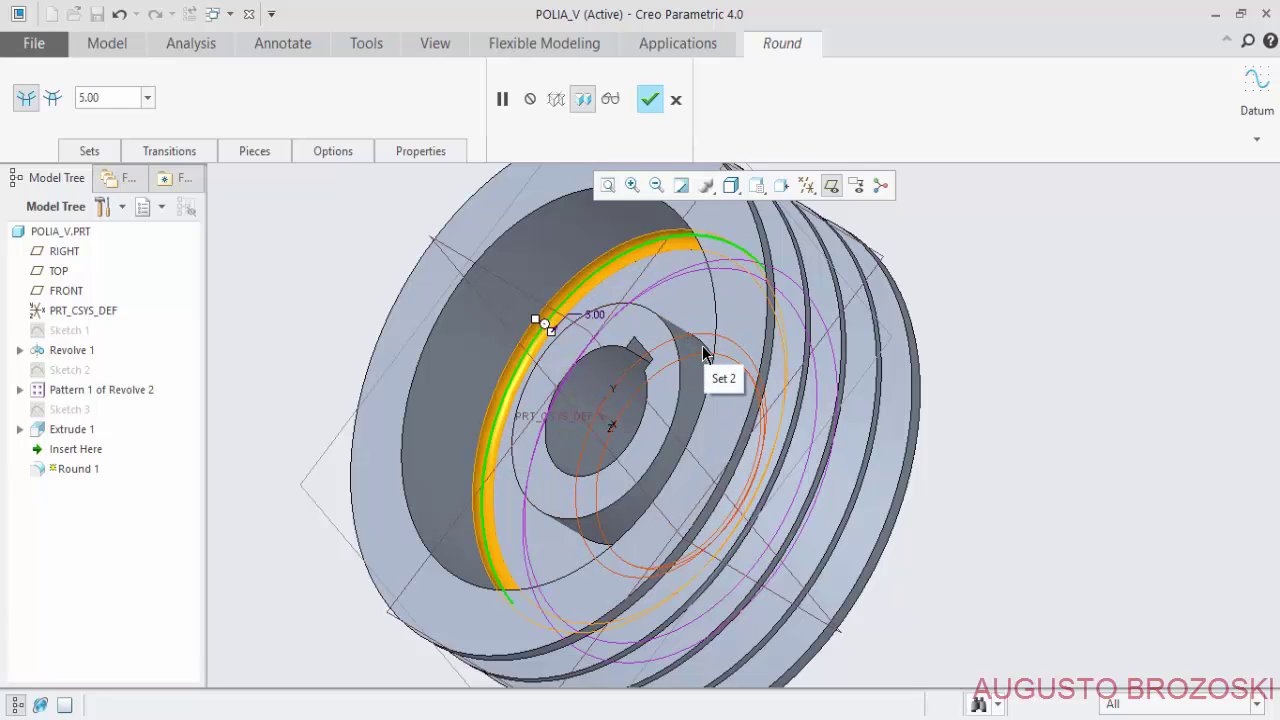
{"action": "left_click", "coordinate": [708, 355]}
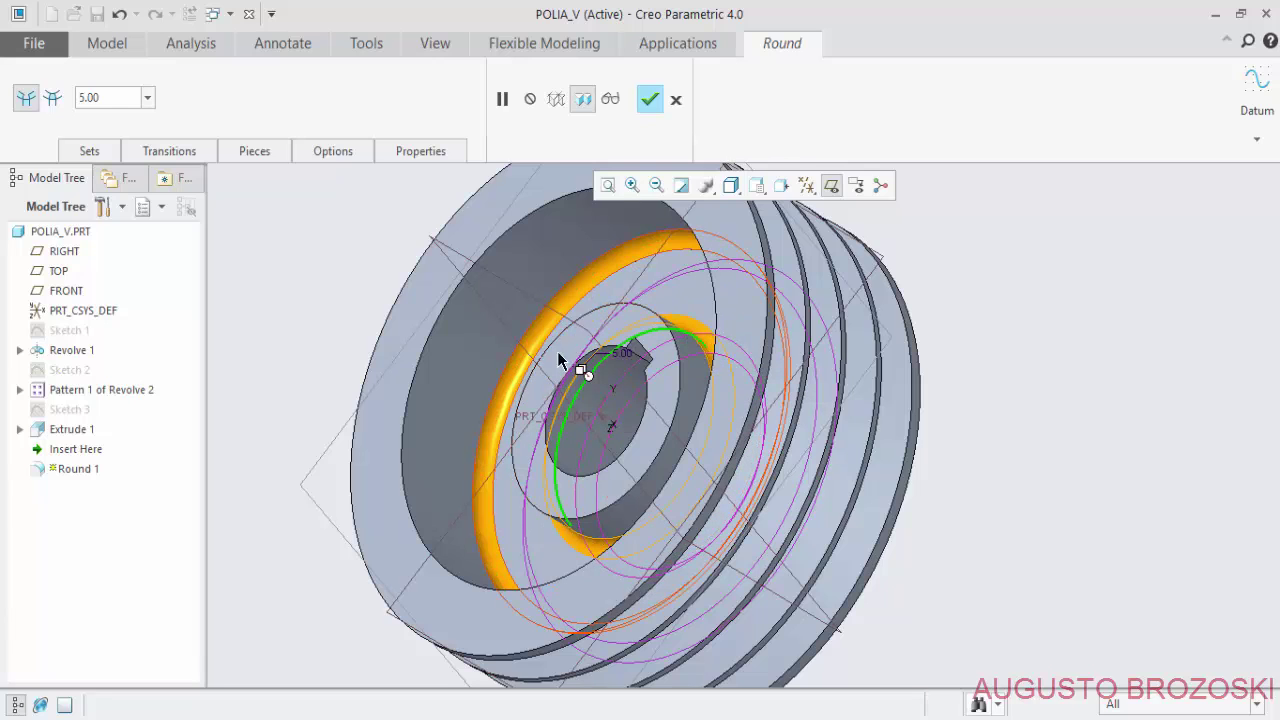
{"action": "left_click", "coordinate": [648, 101]}
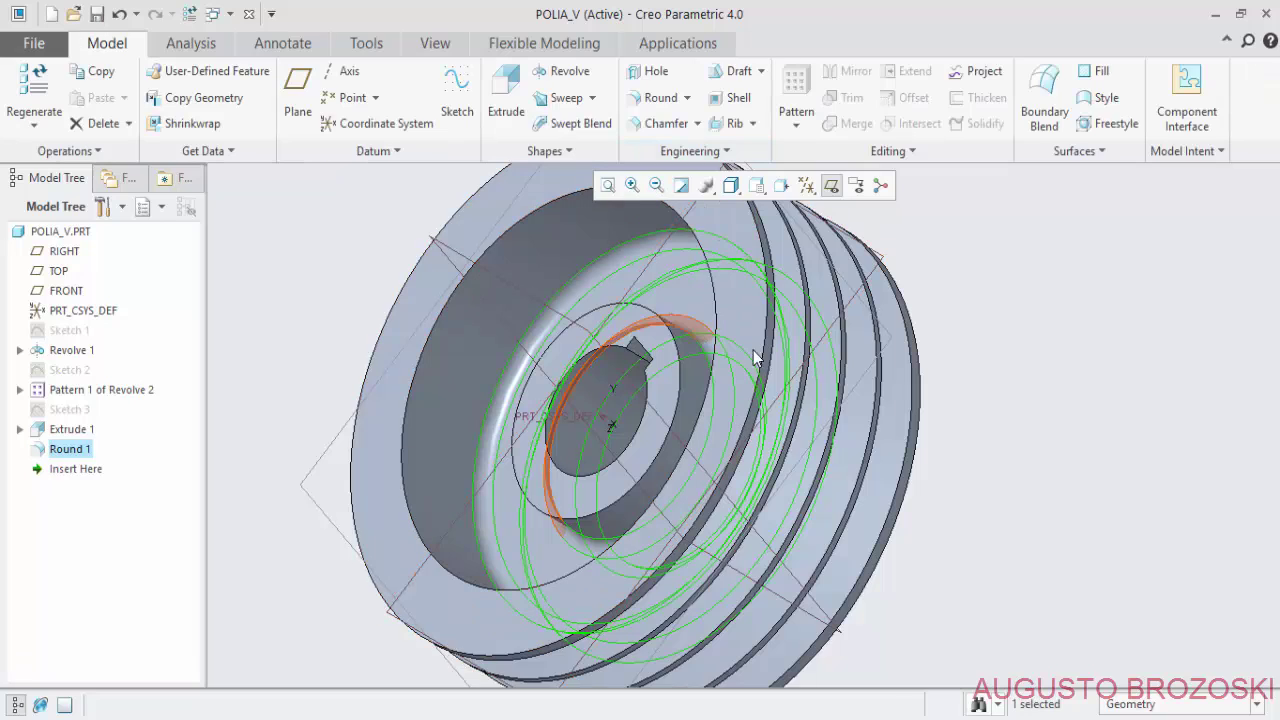
{"action": "left_click", "coordinate": [757, 185]}
{"action": "left_click", "coordinate": [775, 207]}
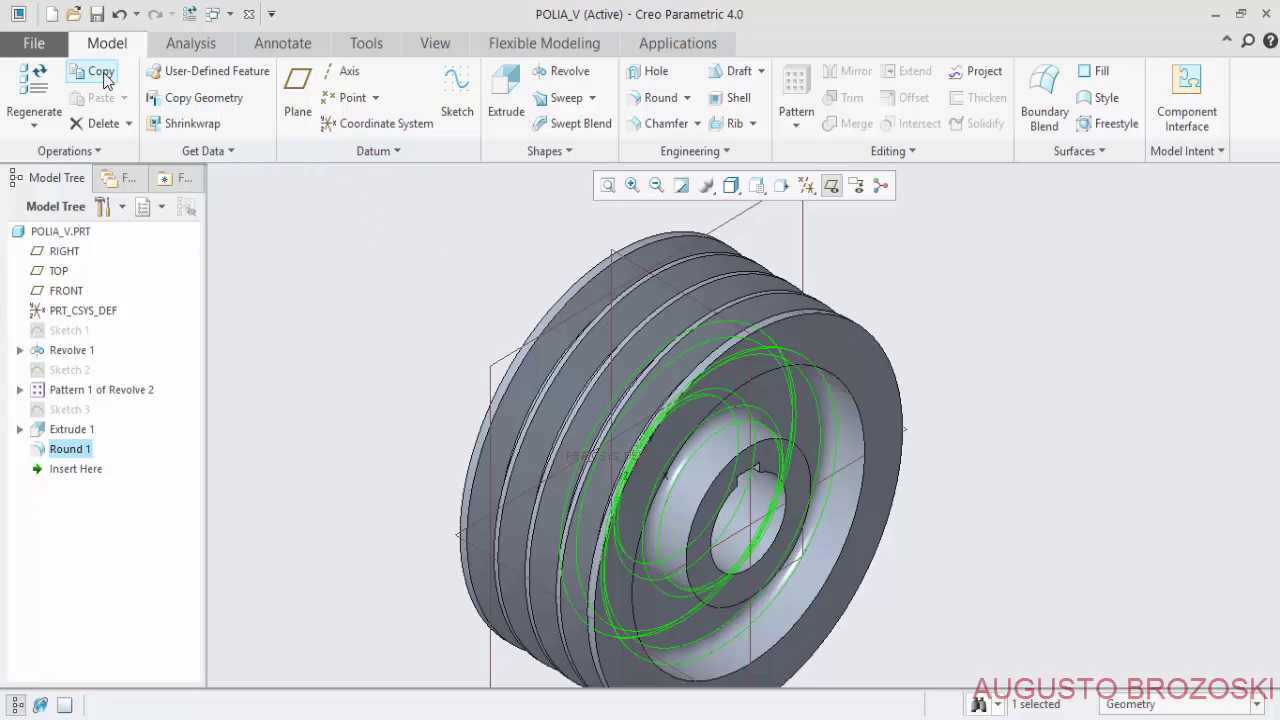
Start a new sketch on the pulley's front face, viewed straight on.
{"action": "left_click", "coordinate": [455, 90]}
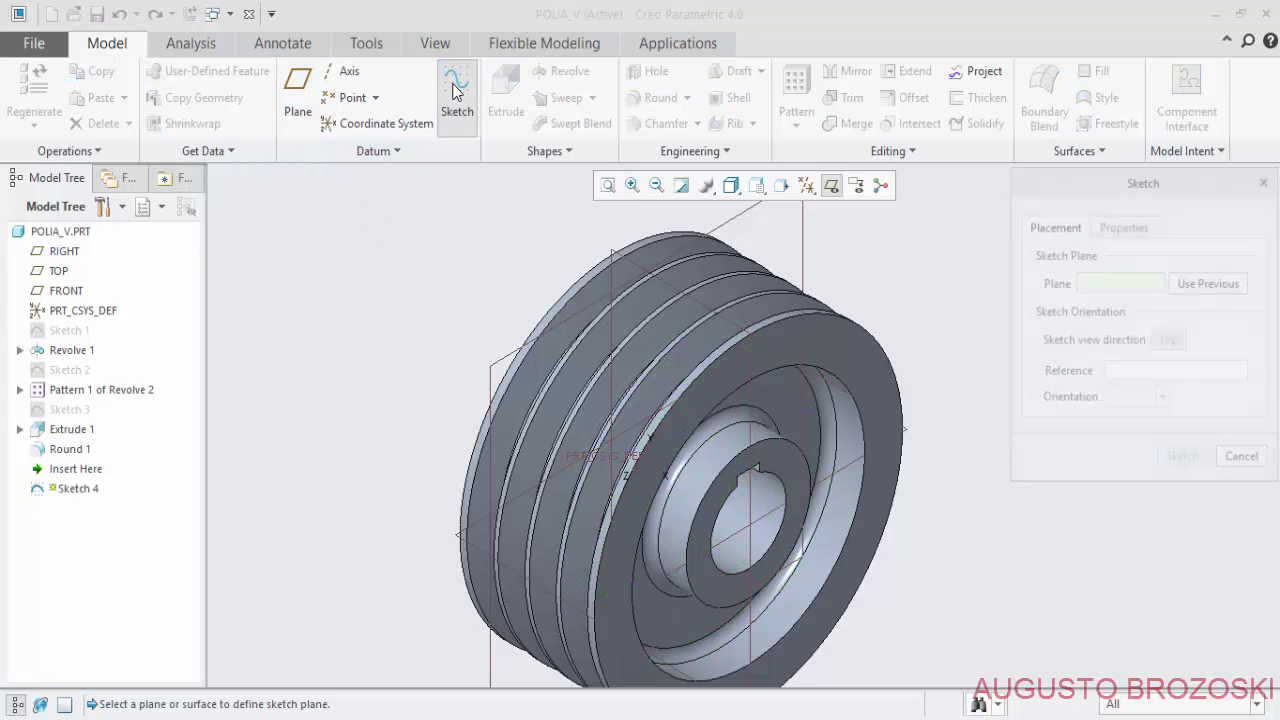
{"action": "left_click", "coordinate": [789, 345]}
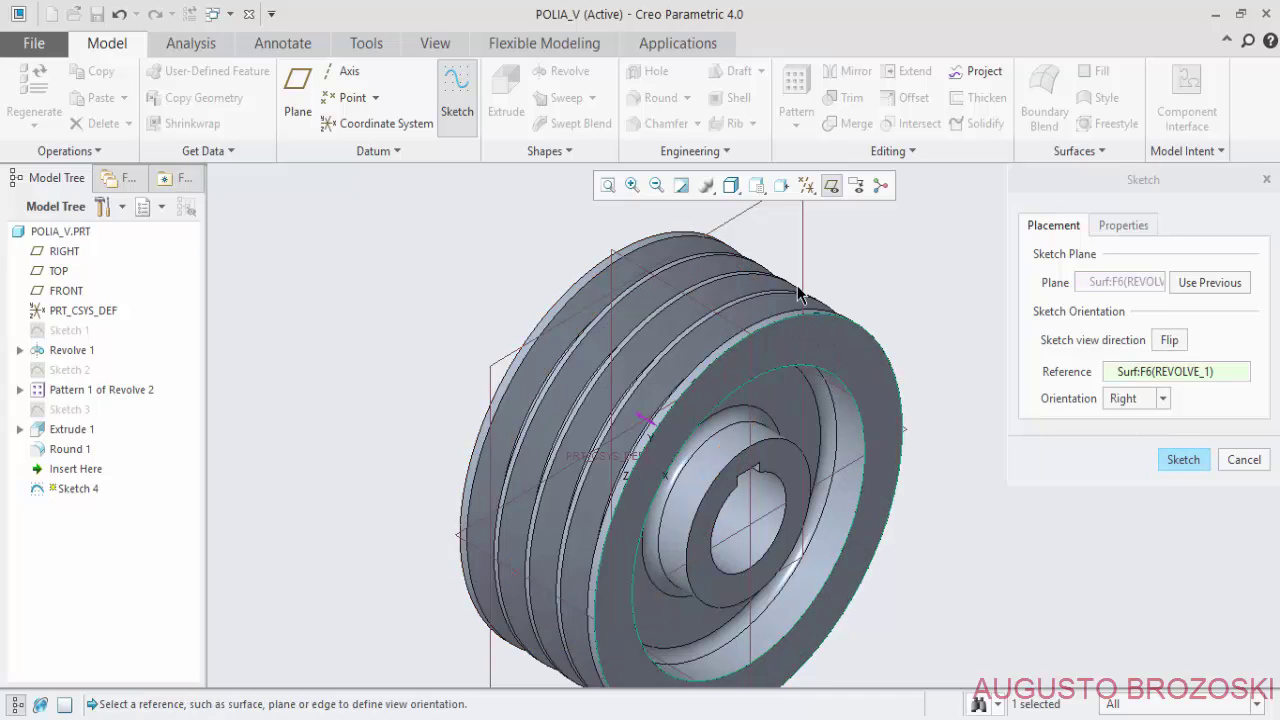
{"action": "left_click", "coordinate": [1182, 460]}
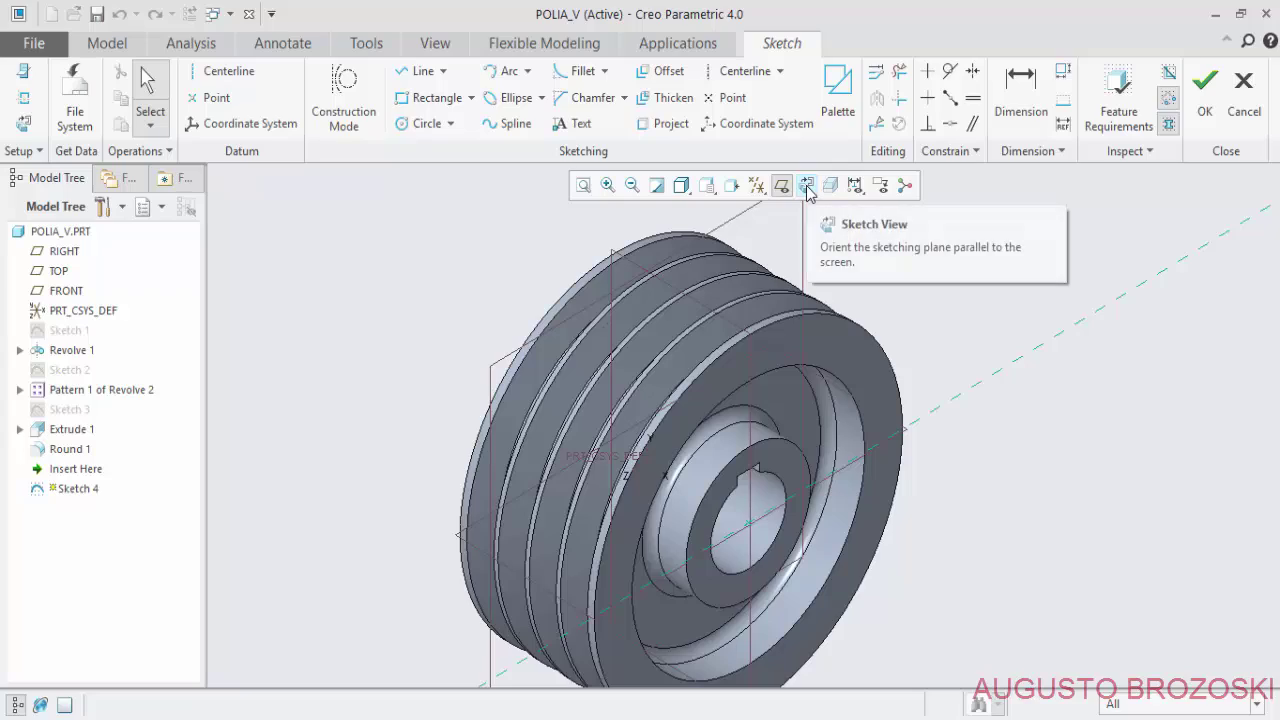
{"action": "left_click", "coordinate": [807, 188]}
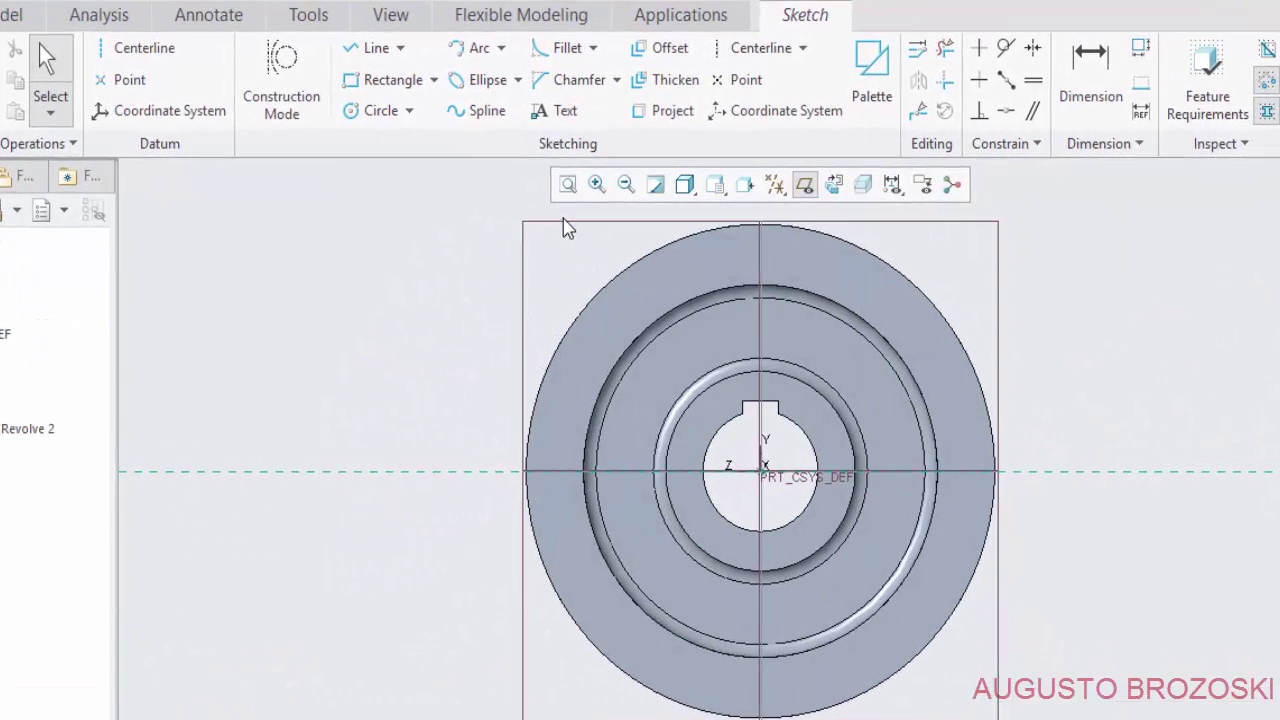
Draw a corner rectangle from the origin up to the left.
{"action": "left_click", "coordinate": [360, 82]}
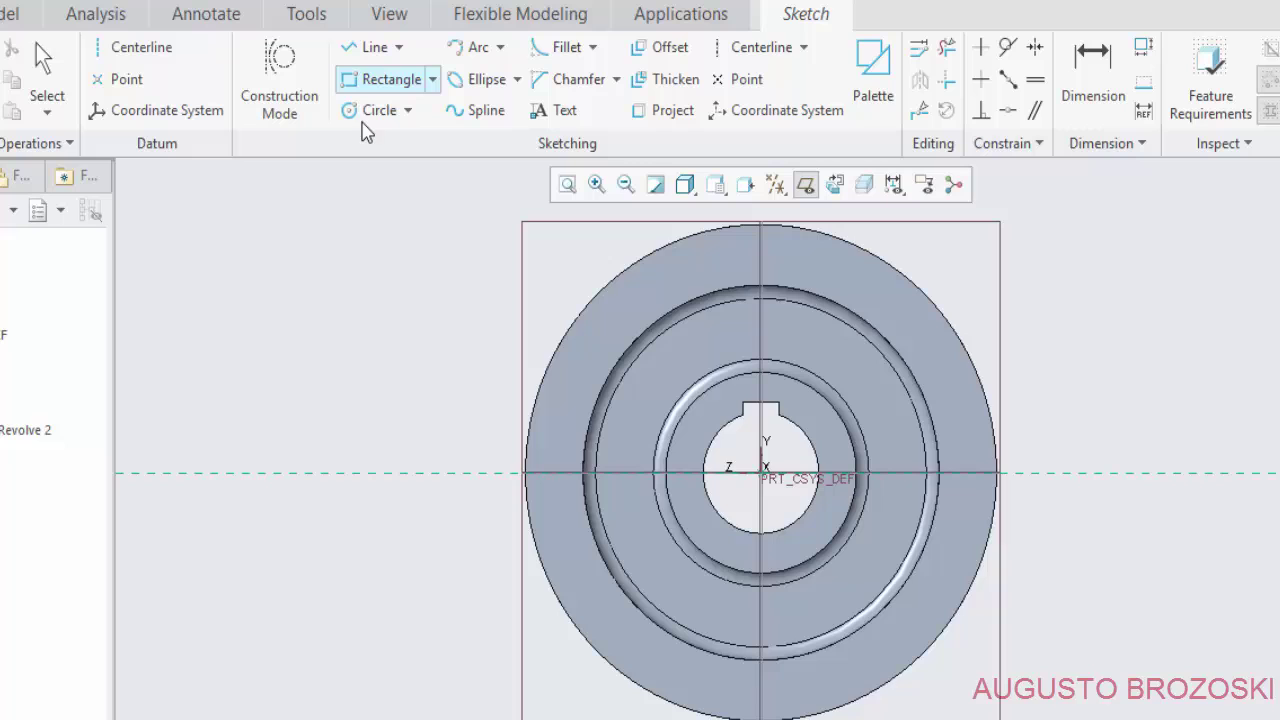
{"action": "left_click", "coordinate": [762, 473]}
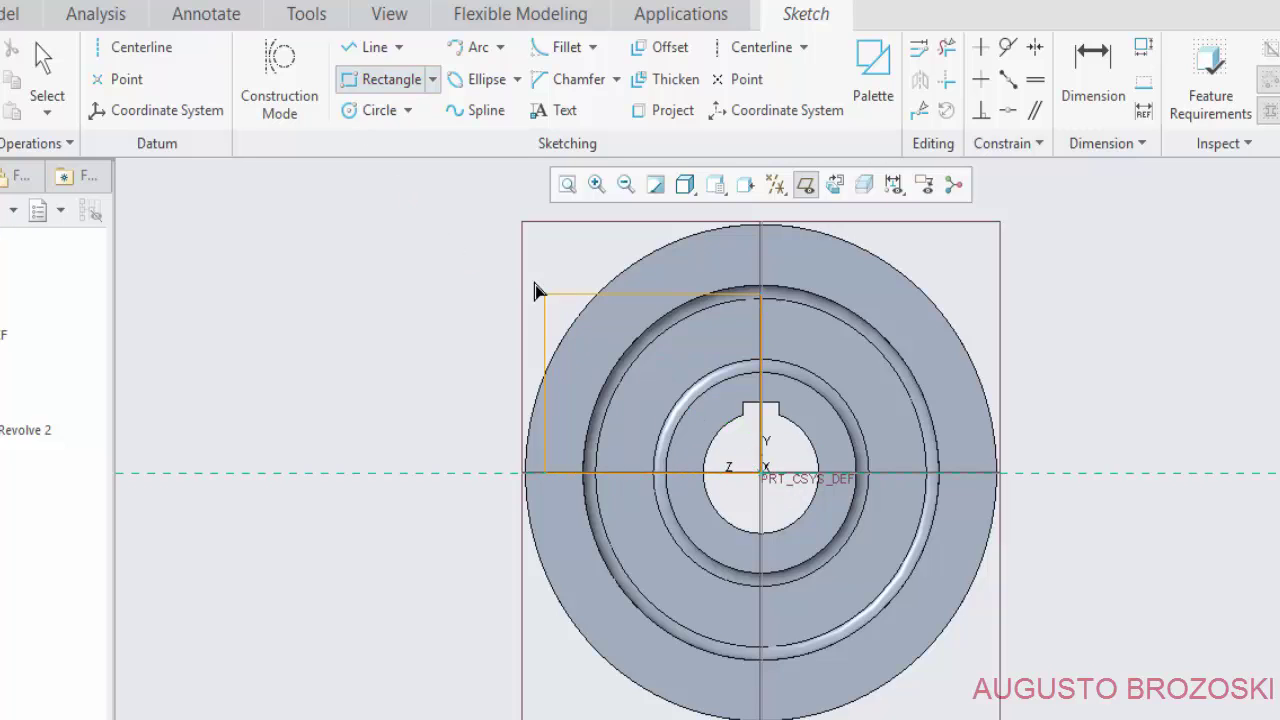
{"action": "left_click", "coordinate": [481, 212]}
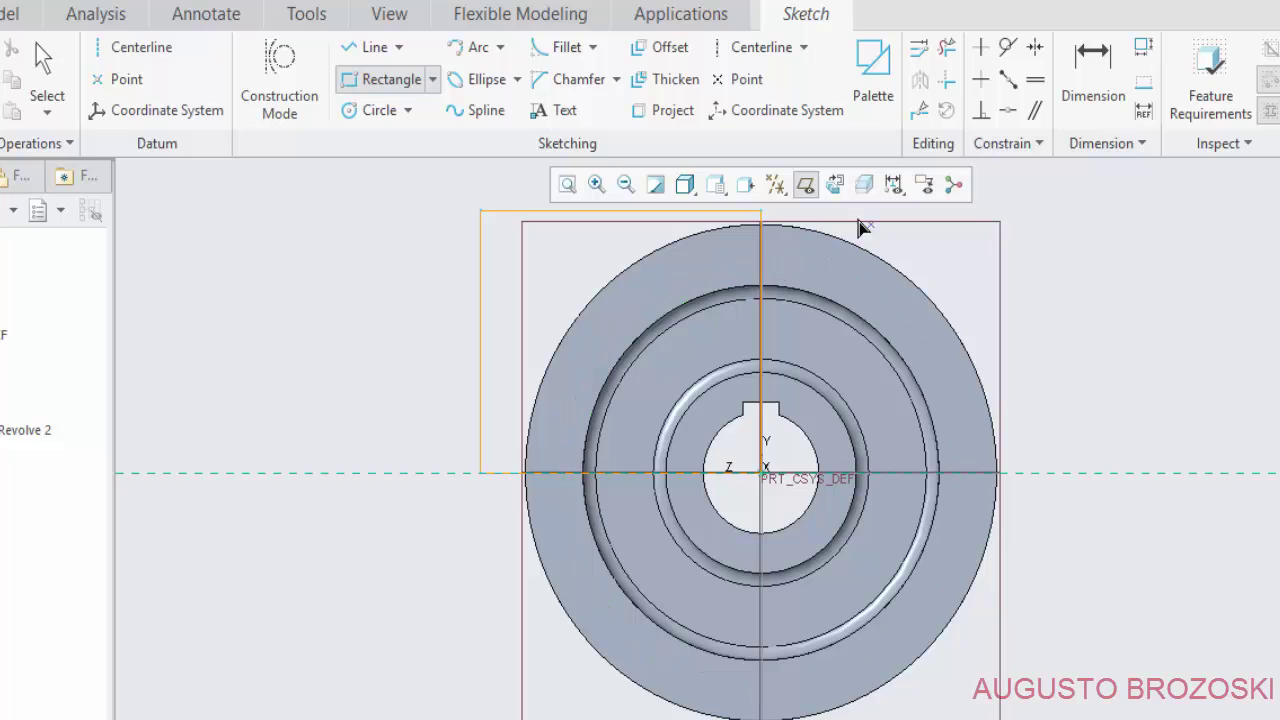
{"action": "left_click", "coordinate": [806, 185]}
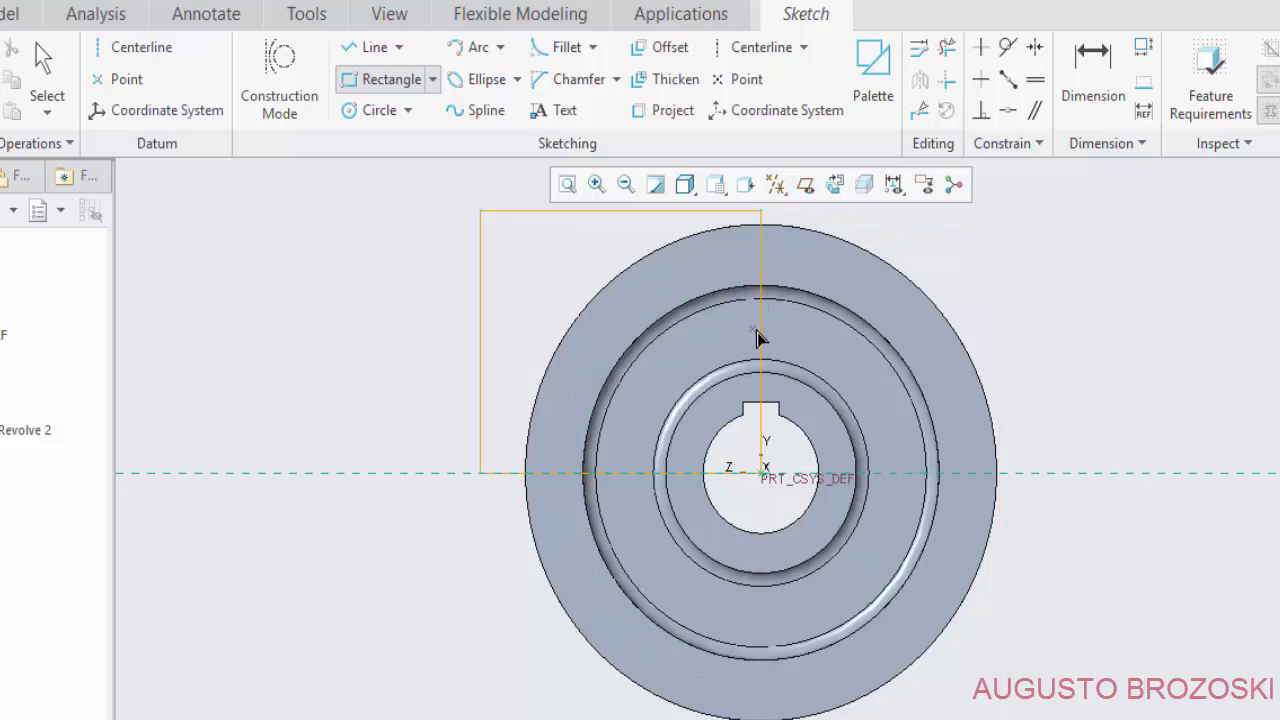
{"action": "middle_click_drag", "start_coordinate": [700, 351], "coordinate": [709, 473]}
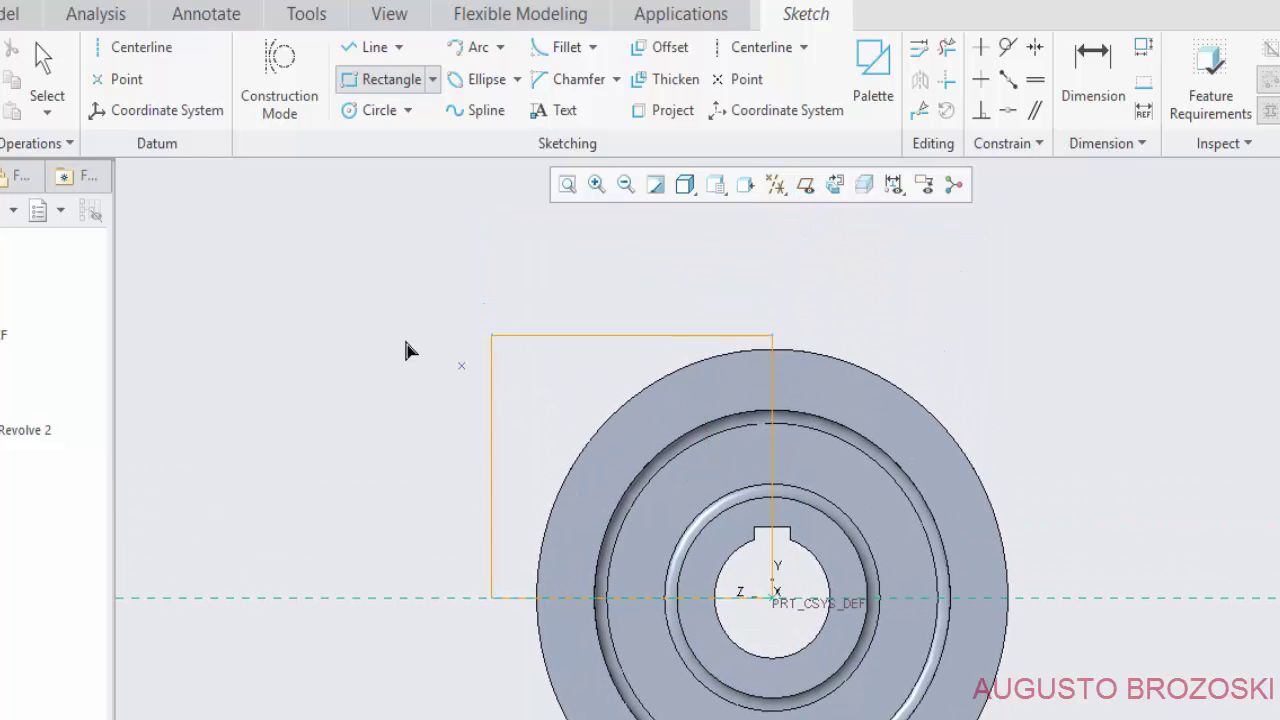
Dimension the rectangle to 100 tall and 100 wide, then accept the sketch.
{"action": "left_click", "coordinate": [1091, 85]}
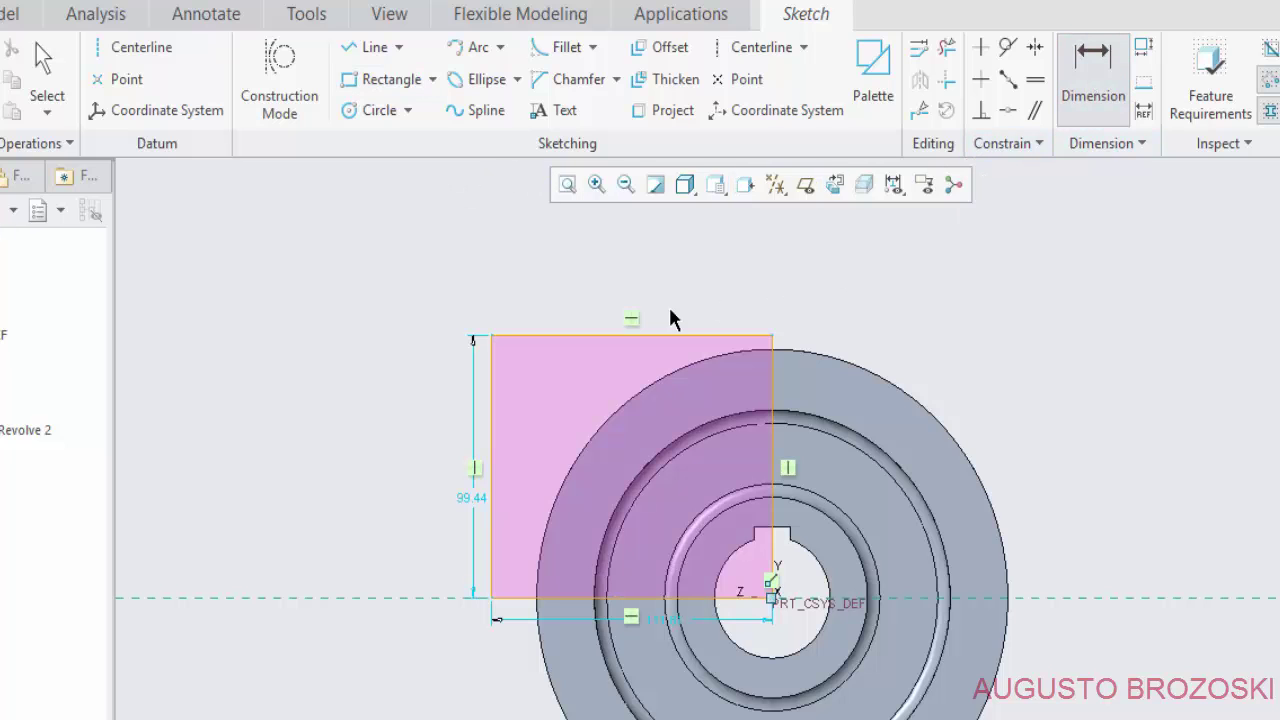
{"action": "left_click", "coordinate": [491, 377]}
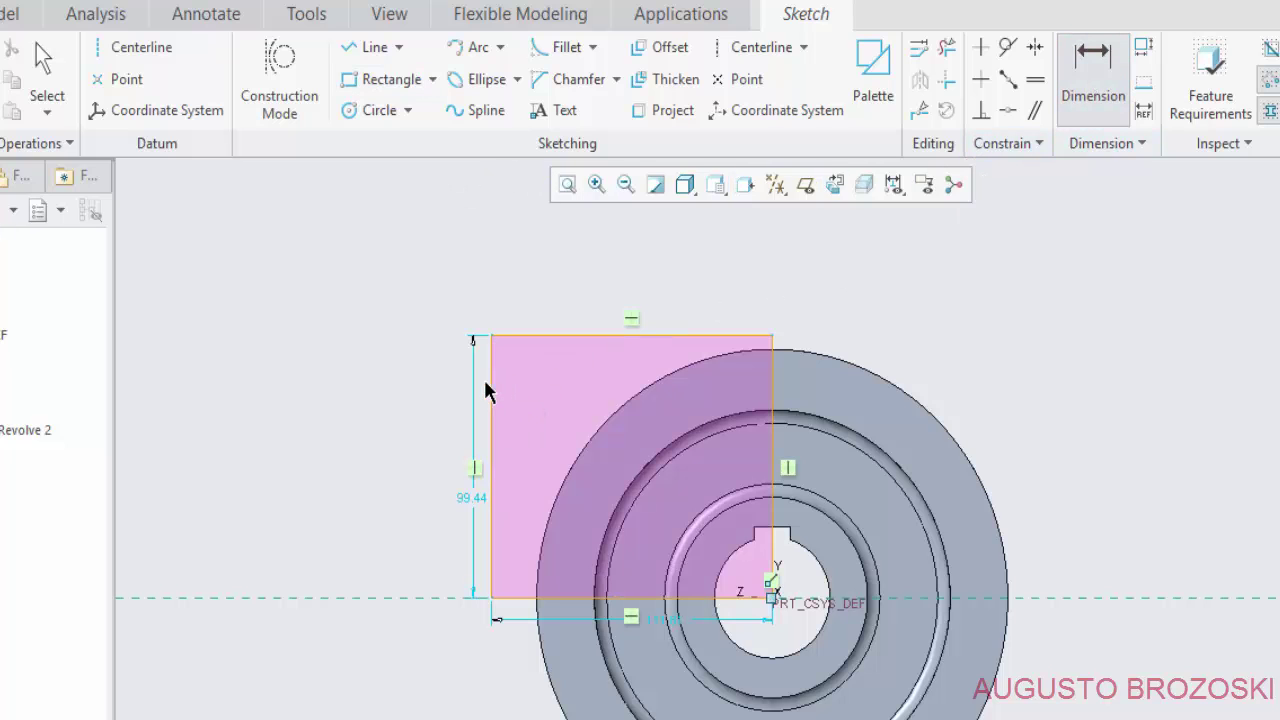
{"action": "middle_click", "coordinate": [411, 426]}
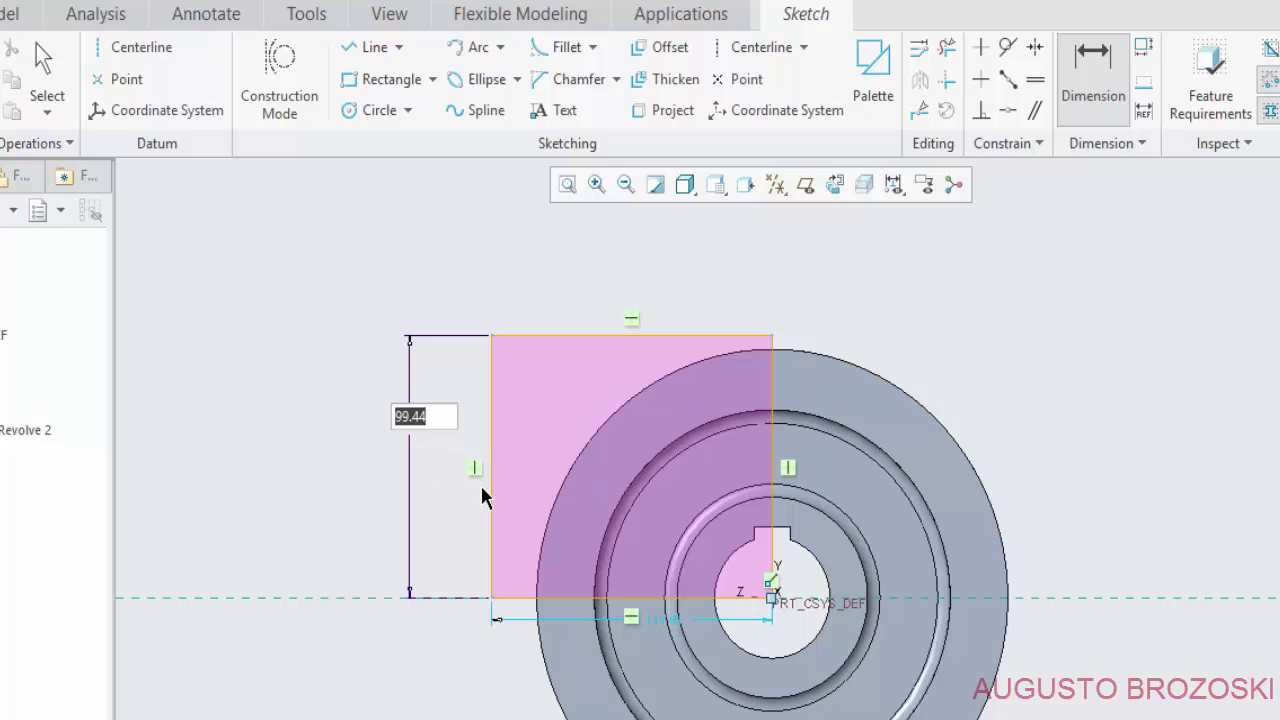
{"action": "type", "text": "100"}
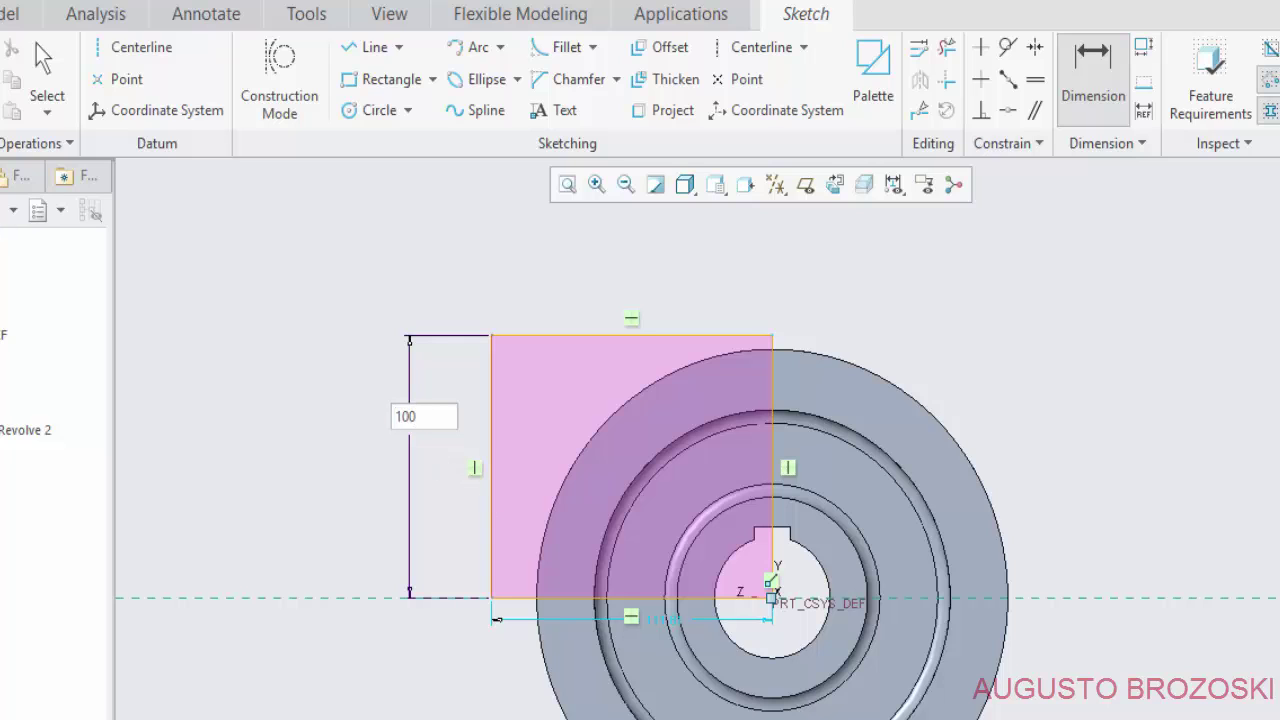
{"action": "key", "text": "Return"}
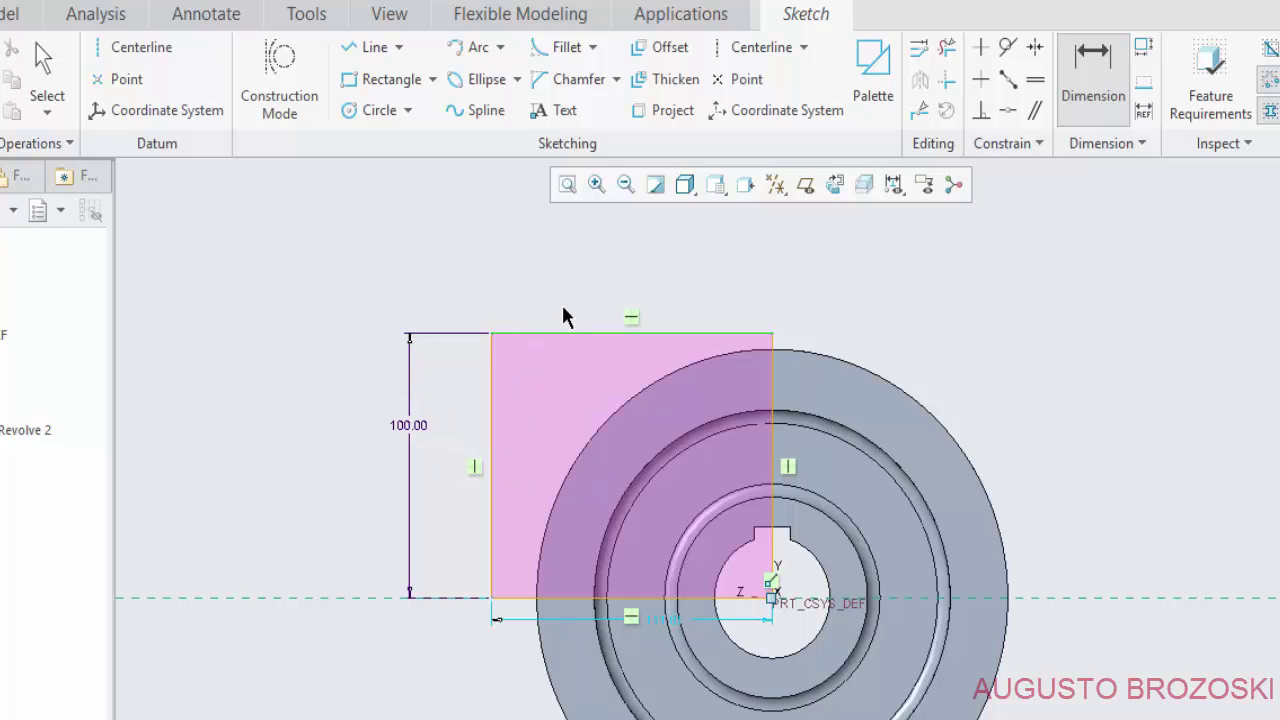
{"action": "middle_click", "coordinate": [582, 280]}
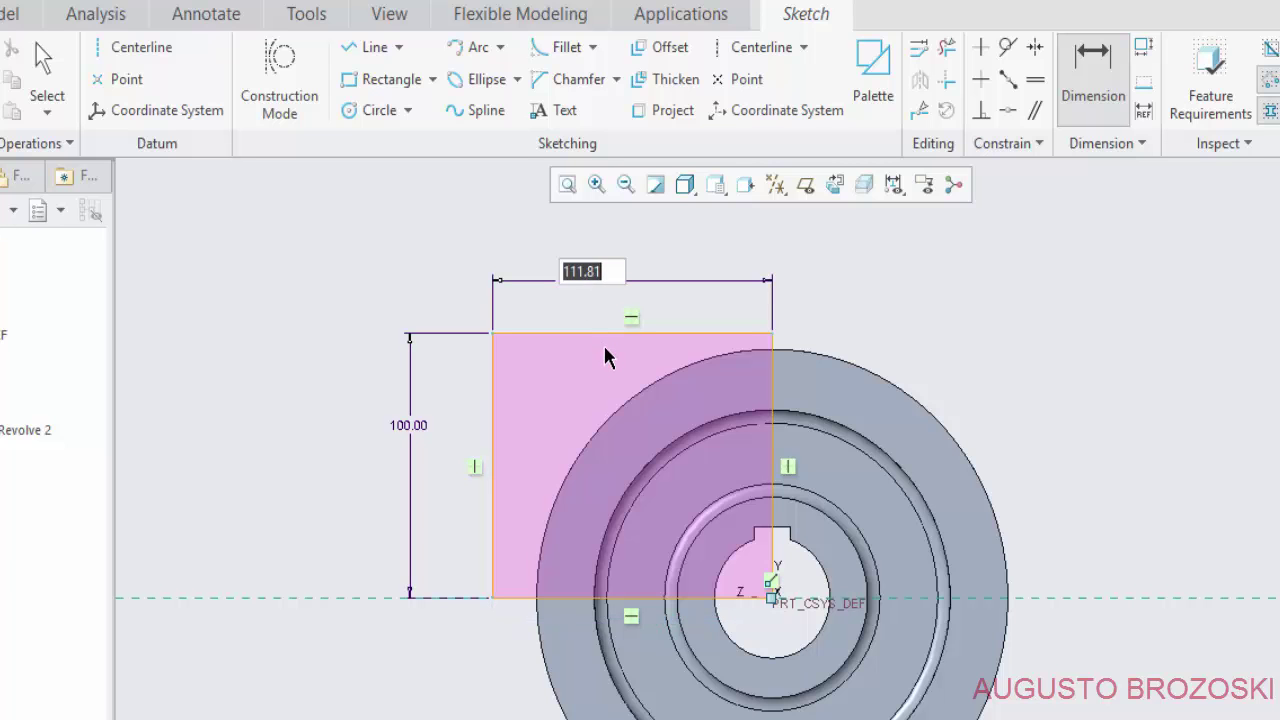
{"action": "type", "text": "100"}
{"action": "key", "text": "Return"}
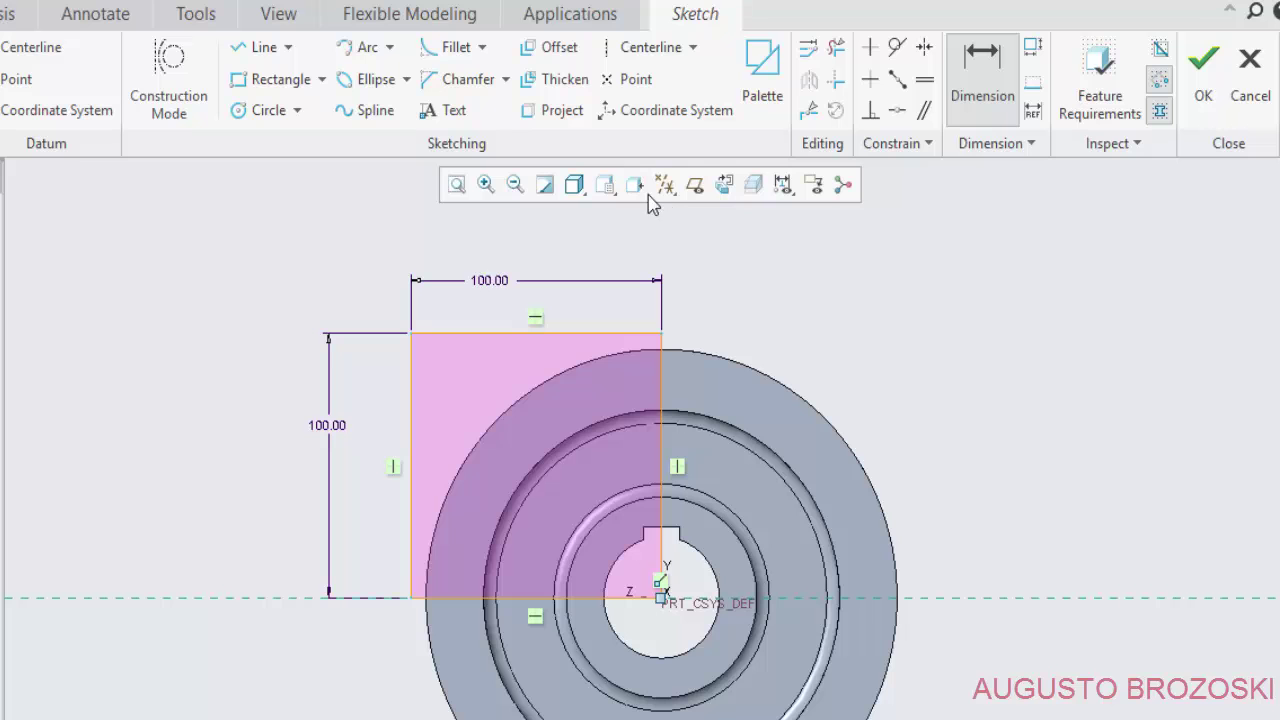
{"action": "left_click", "coordinate": [605, 185]}
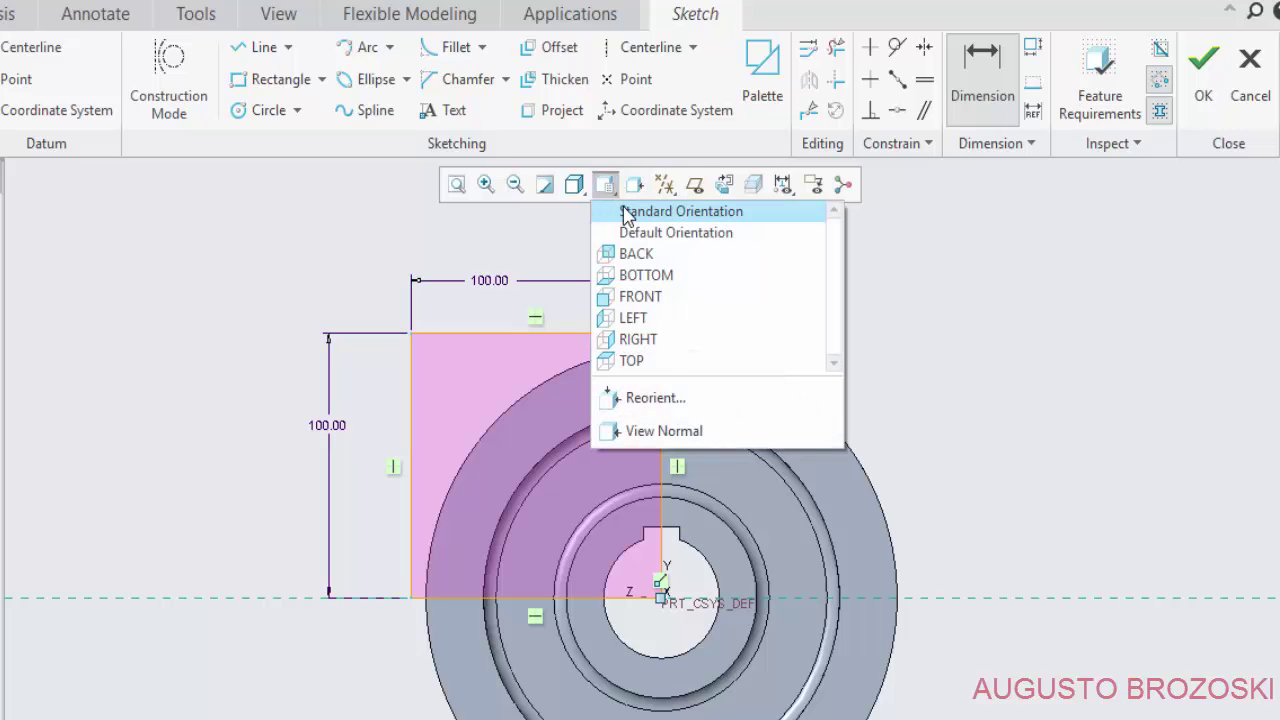
{"action": "left_click", "coordinate": [625, 212]}
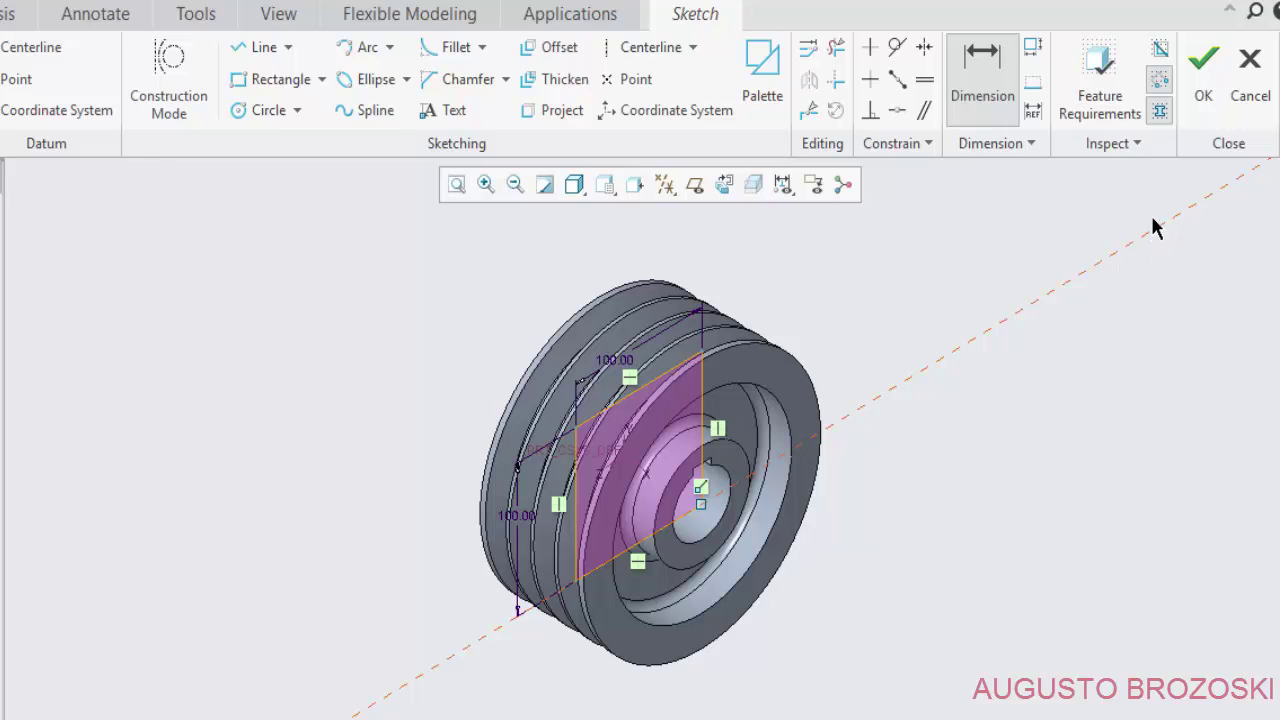
{"action": "left_click", "coordinate": [1198, 82]}
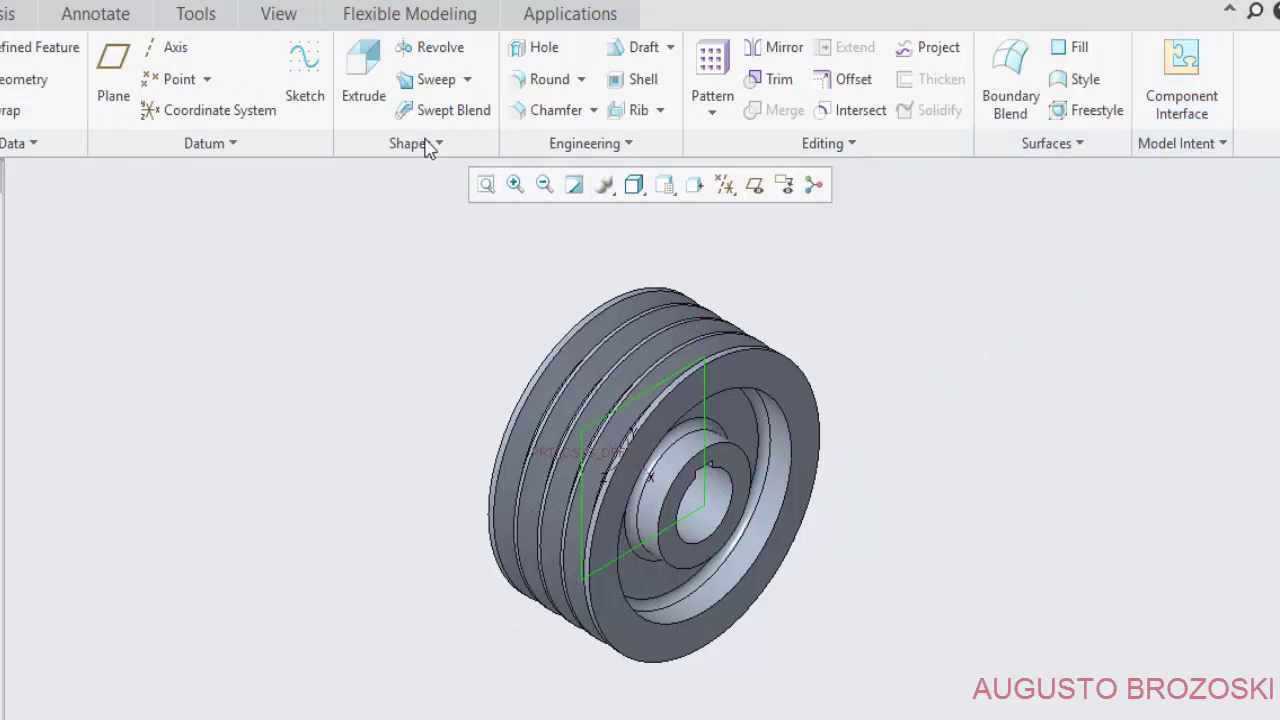
Extrude the square as a flipped Through All cut removing a quarter of the pulley.
{"action": "left_click", "coordinate": [362, 85]}
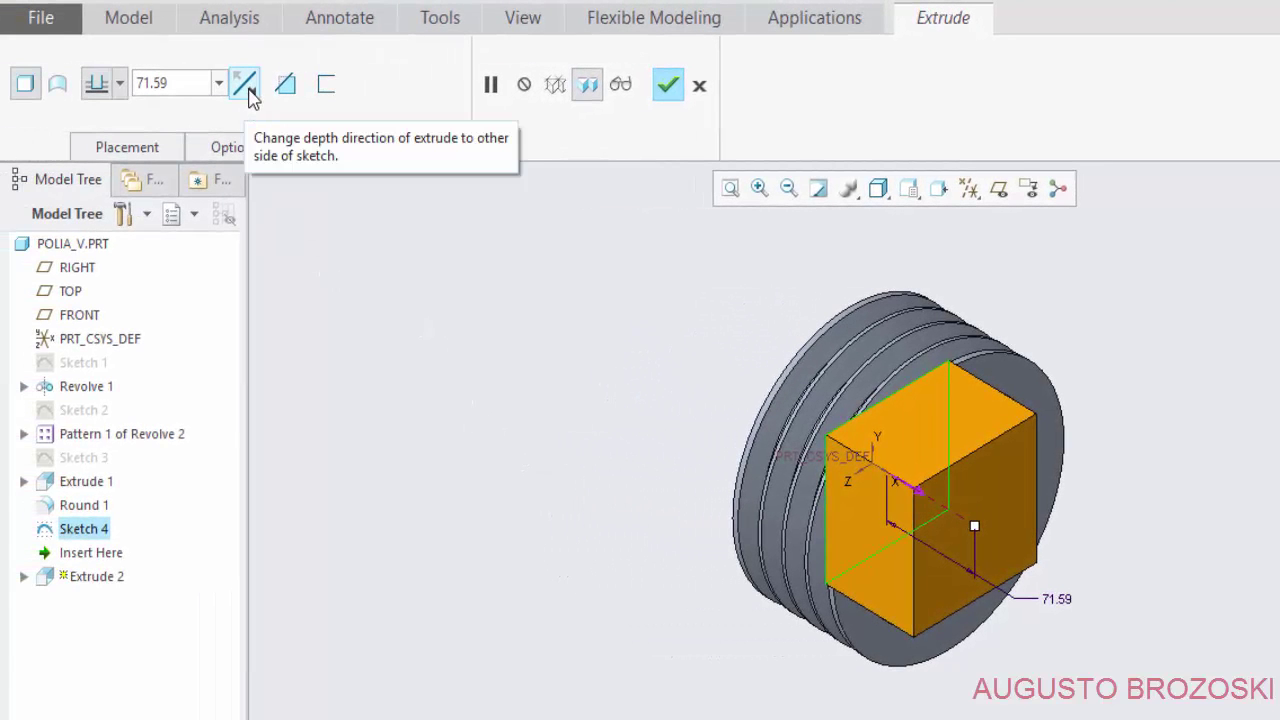
{"action": "left_click", "coordinate": [246, 86]}
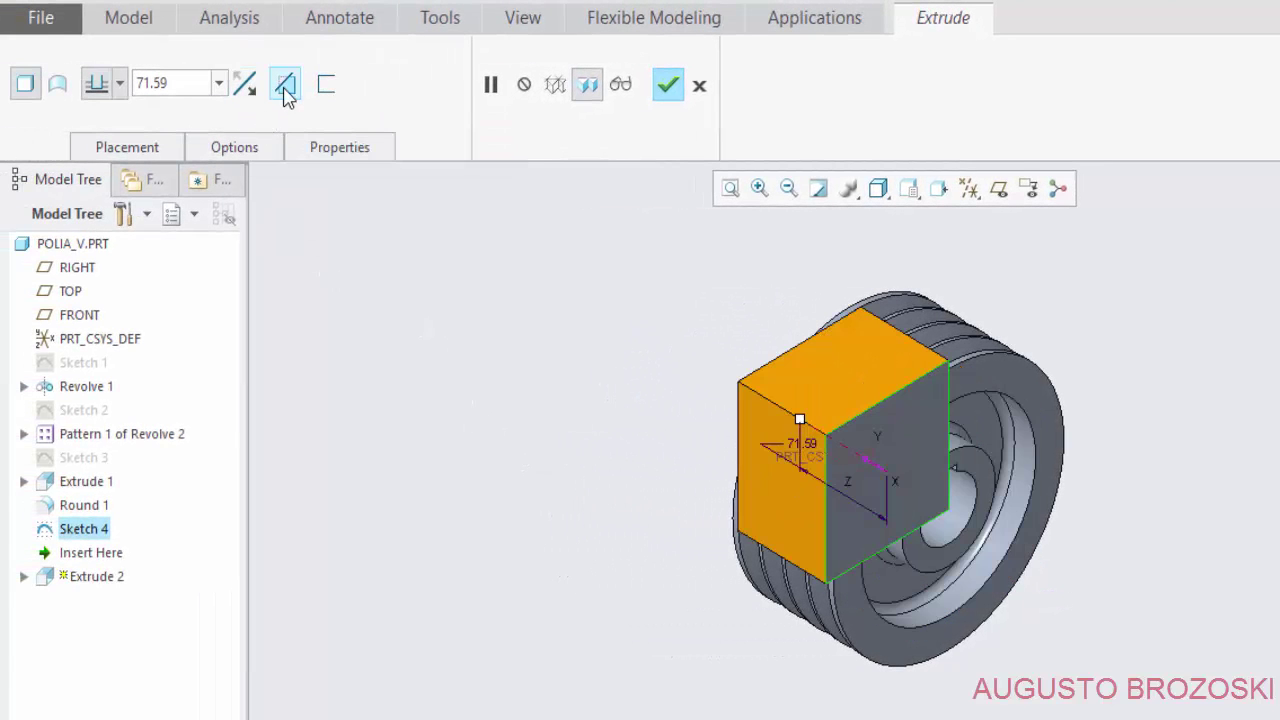
{"action": "left_click", "coordinate": [285, 86]}
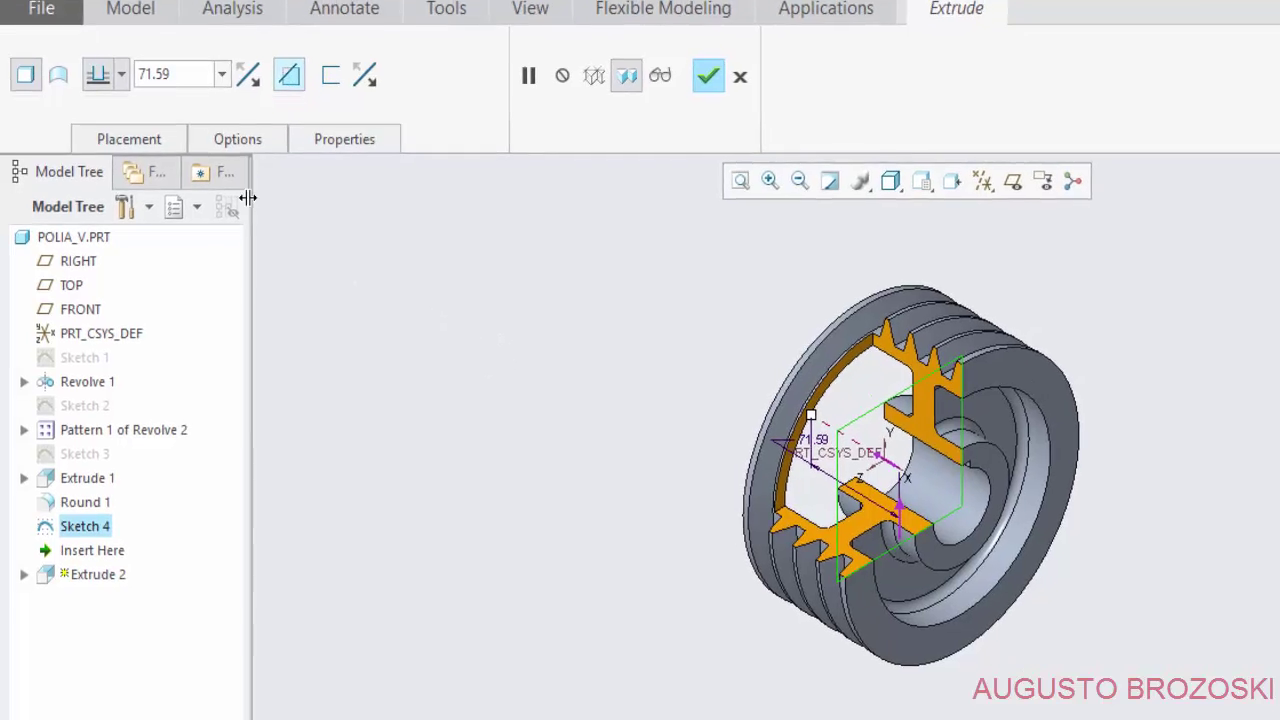
{"action": "left_click", "coordinate": [126, 55]}
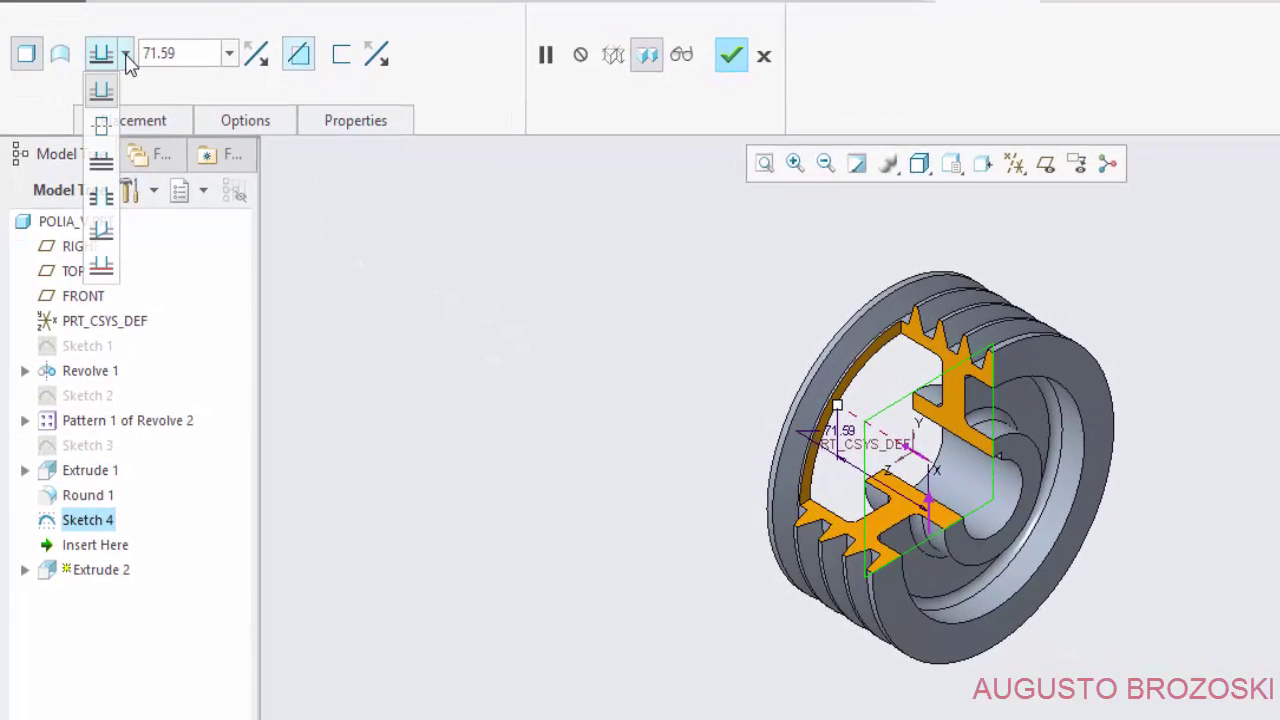
{"action": "left_click", "coordinate": [101, 198]}
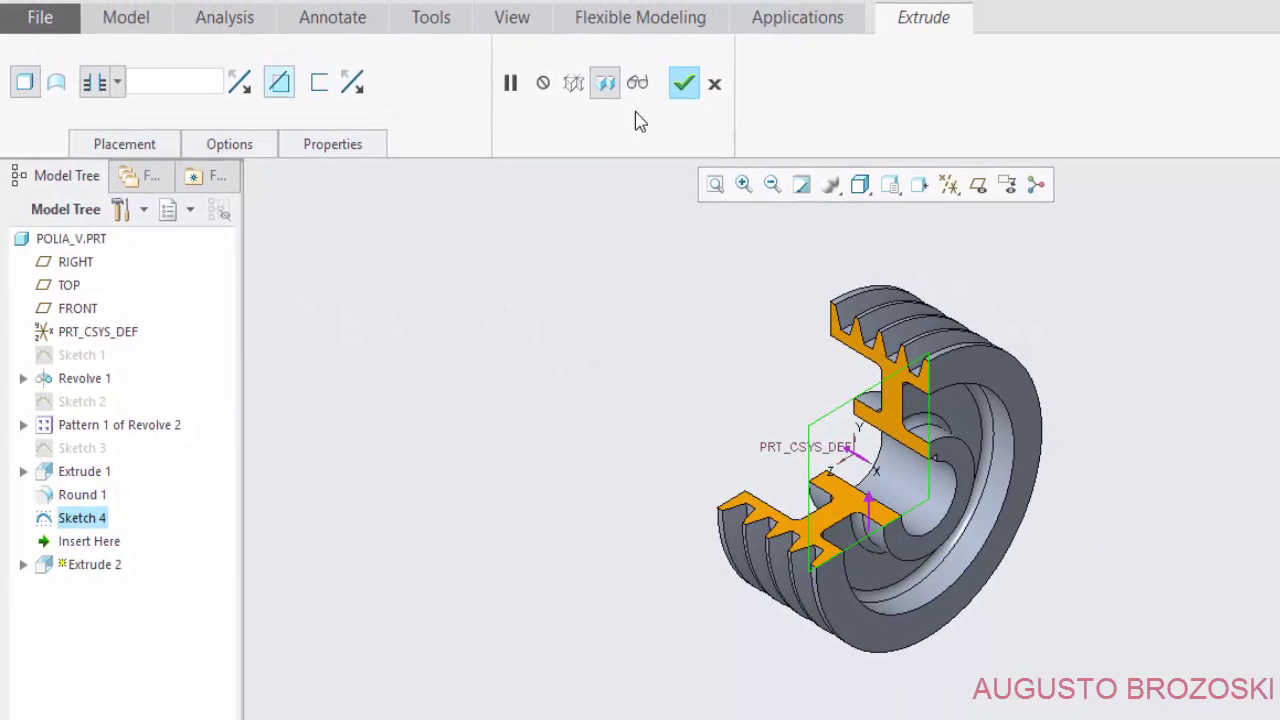
{"action": "left_click", "coordinate": [684, 83]}
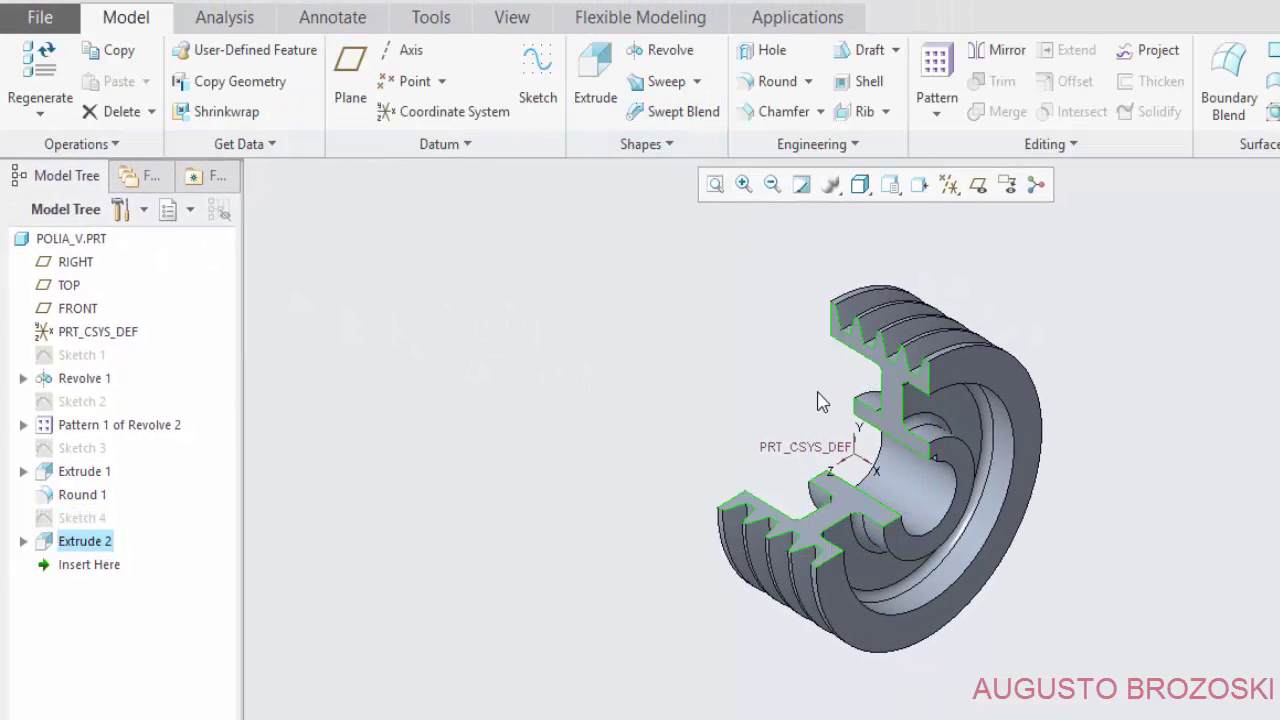
{"action": "scroll", "coordinate": [818, 400], "scroll_direction": "up", "scroll_amount": 2}
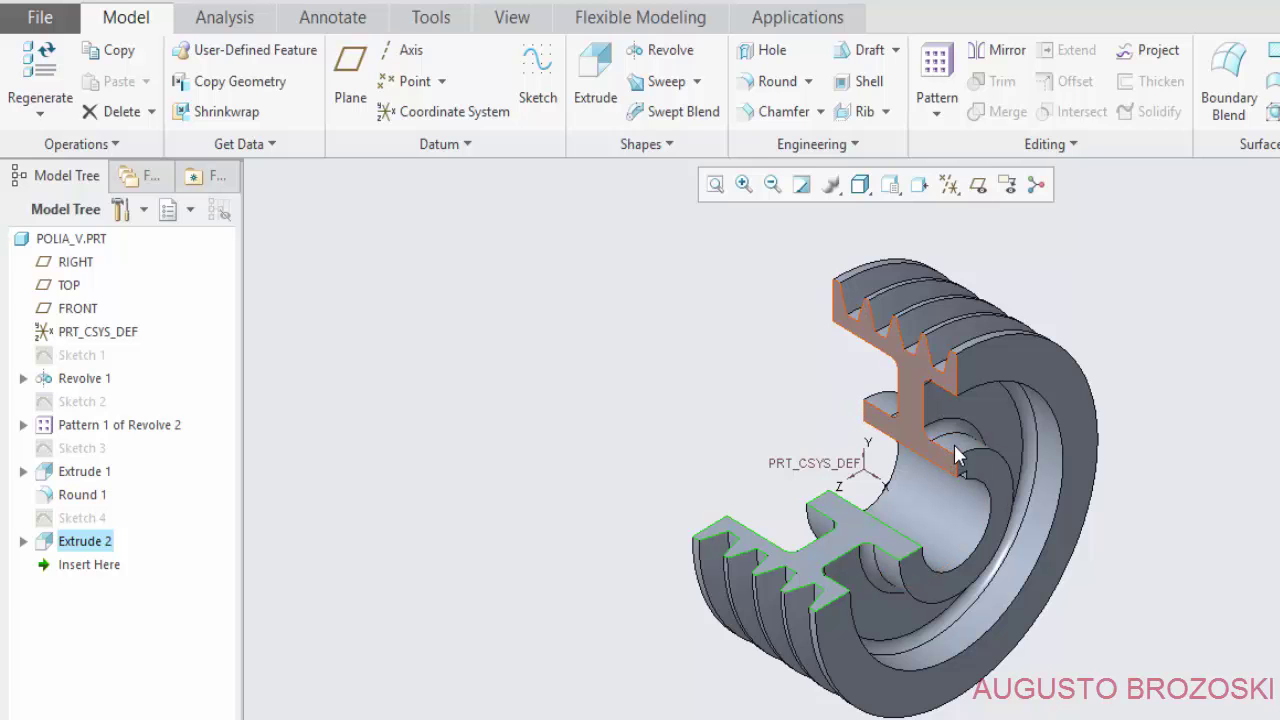
{"action": "mouse_move", "coordinate": [955, 445]}
{"action": "middle_mouse_down"}
{"action": "mouse_move", "coordinate": [953, 470]}
{"action": "mouse_move", "coordinate": [840, 510]}
{"action": "middle_mouse_up"}
{"action": "scroll", "coordinate": [917, 478], "scroll_direction": "up", "scroll_amount": 2}
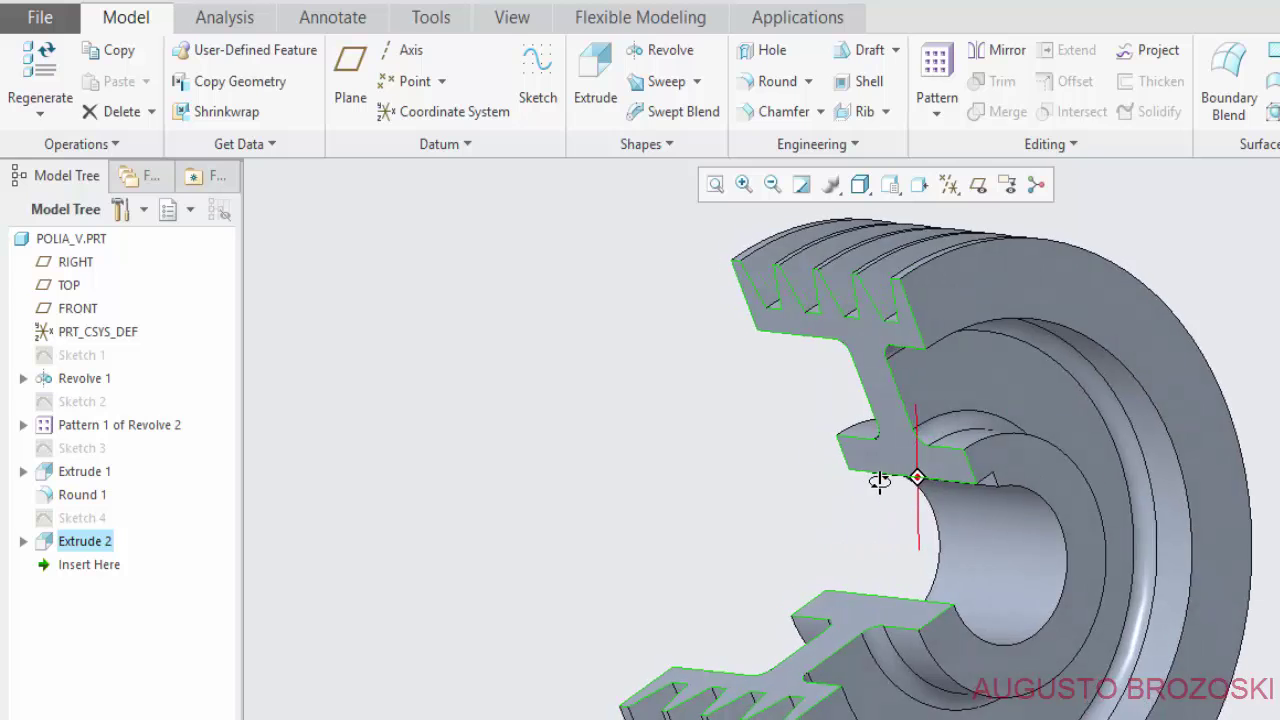